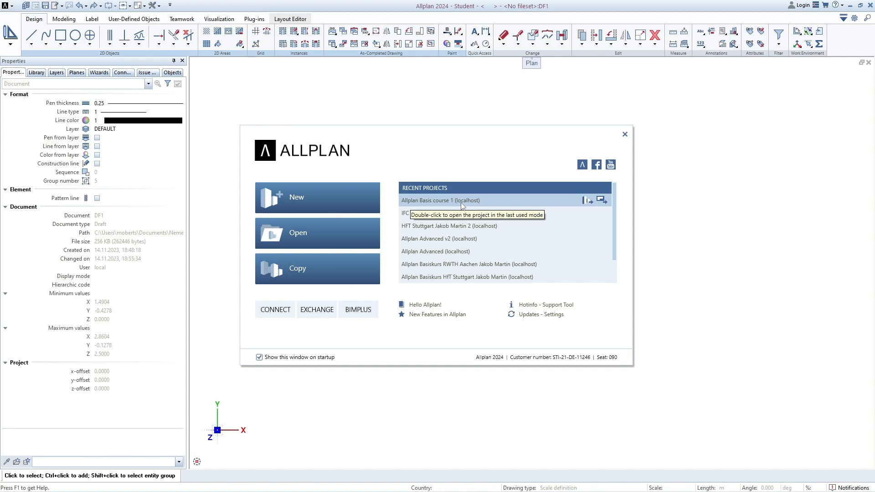
Open the recent project "Allplan Basis course 1" and look over its rhombus and circle drawing
{"action": "double_click", "coordinate": [422, 201]}
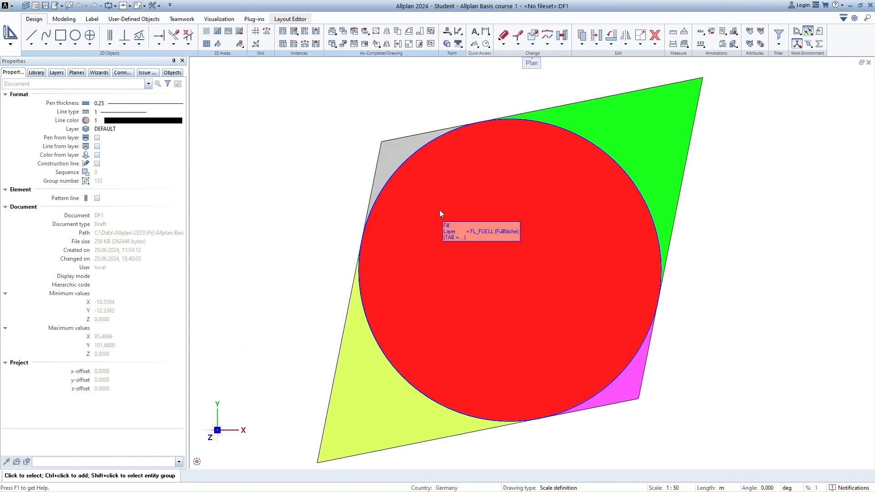
{"action": "scroll", "coordinate": [417, 216], "scroll_direction": "down", "scroll_amount": 3}
{"action": "middle_click_drag", "start_coordinate": [509, 266], "coordinate": [507, 288]}
{"action": "scroll", "coordinate": [459, 288], "scroll_direction": "up", "scroll_amount": 4}
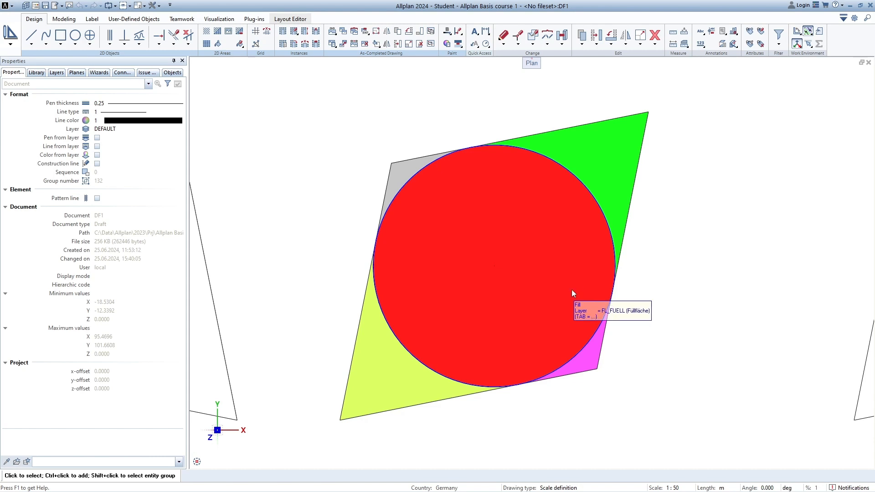
{"action": "scroll", "coordinate": [559, 281], "scroll_direction": "down", "scroll_amount": 5}
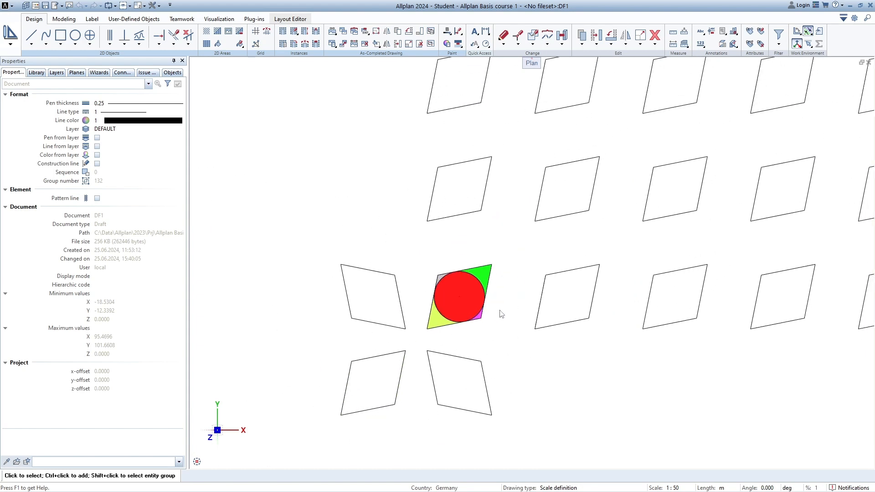
{"action": "middle_click_drag", "start_coordinate": [500, 313], "coordinate": [459, 366]}
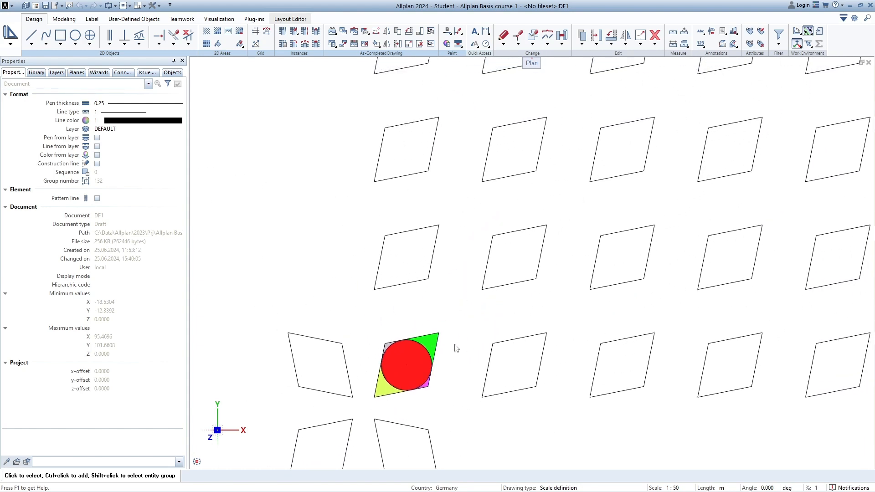
{"action": "scroll", "coordinate": [468, 351], "scroll_direction": "up", "scroll_amount": 4}
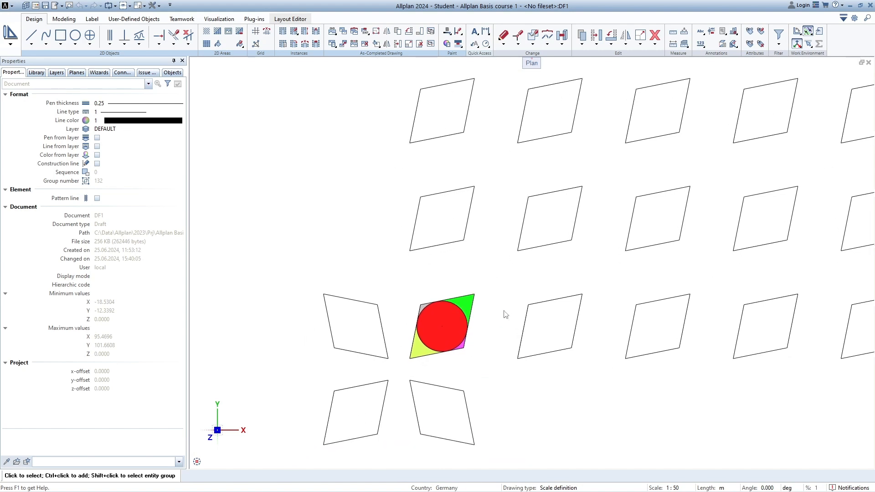
{"action": "scroll", "coordinate": [441, 333], "scroll_direction": "down", "scroll_amount": 2}
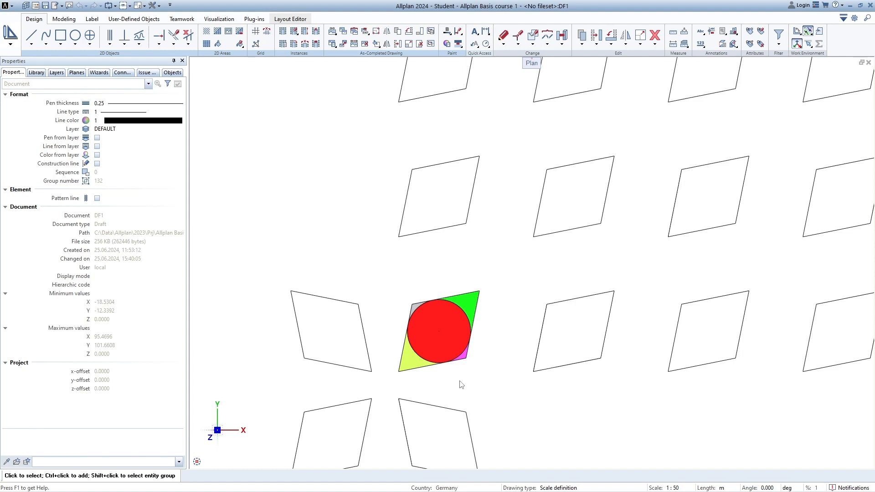
Open the project-specific drawing file selection and create a custom building structure for the project
{"action": "left_click", "coordinate": [37, 8]}
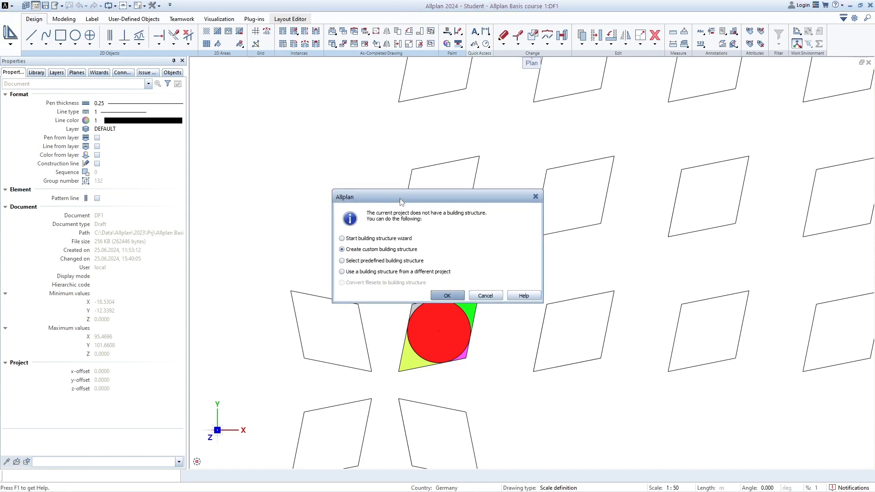
{"action": "left_click_drag", "start_coordinate": [400, 202], "coordinate": [419, 192]}
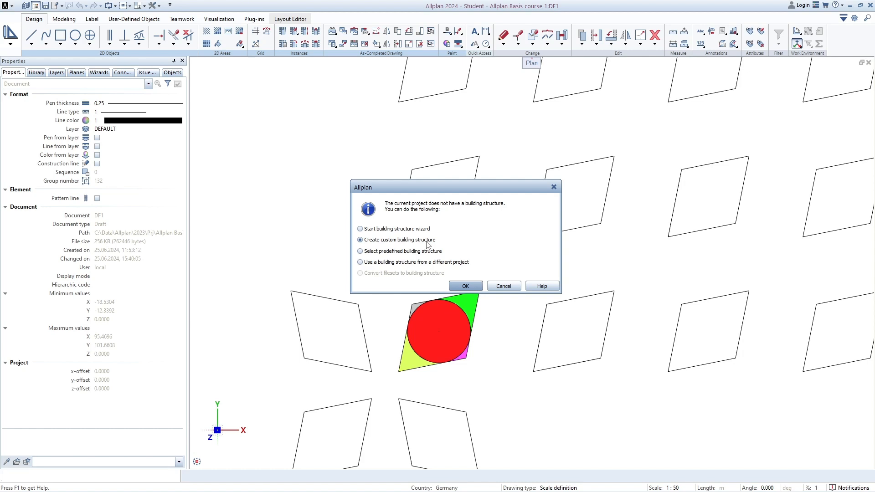
{"action": "left_click", "coordinate": [465, 281]}
{"action": "left_click_drag", "start_coordinate": [417, 76], "coordinate": [403, 63]}
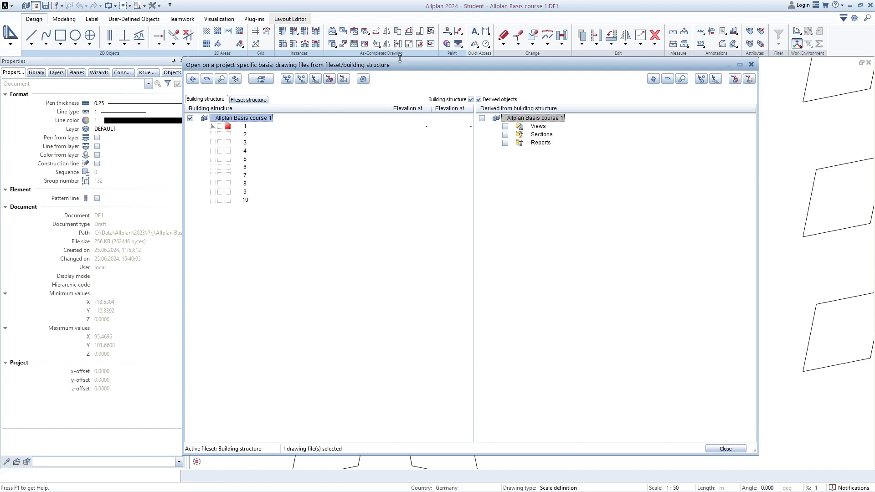
Rename drawing file 1 in the building structure to "2D Construction"
{"action": "left_click", "coordinate": [245, 127]}
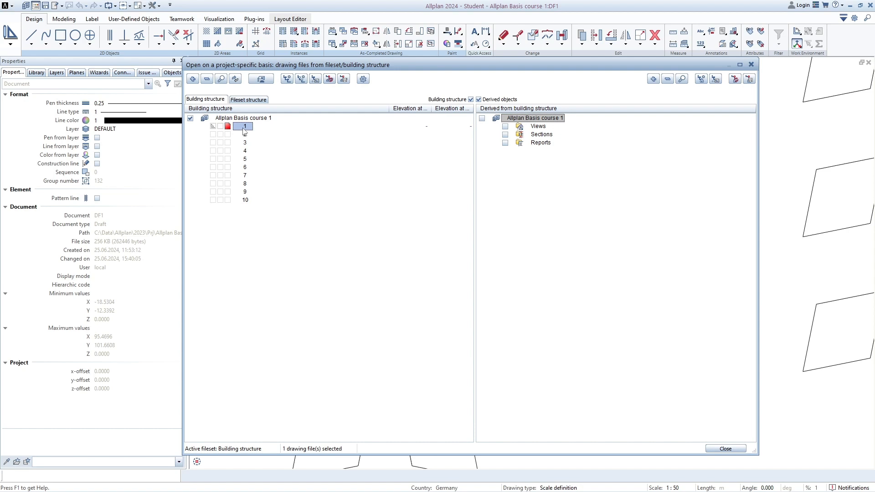
{"action": "right_click", "coordinate": [244, 129]}
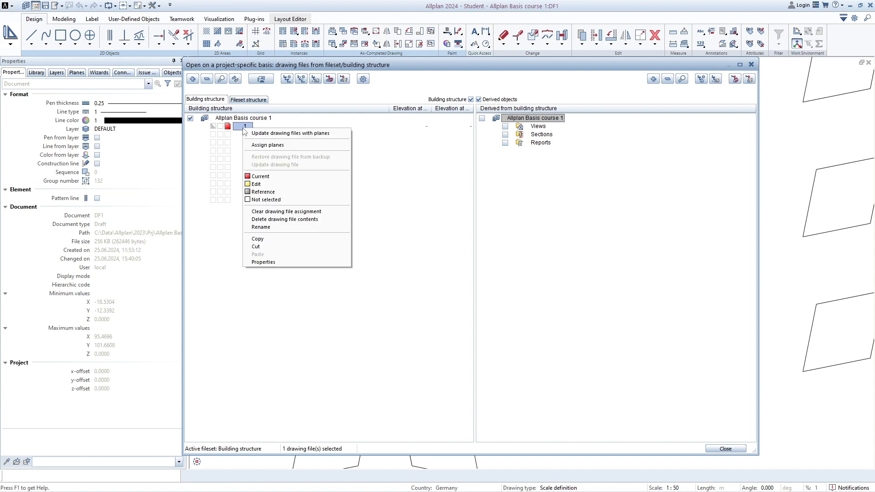
{"action": "left_click", "coordinate": [269, 228]}
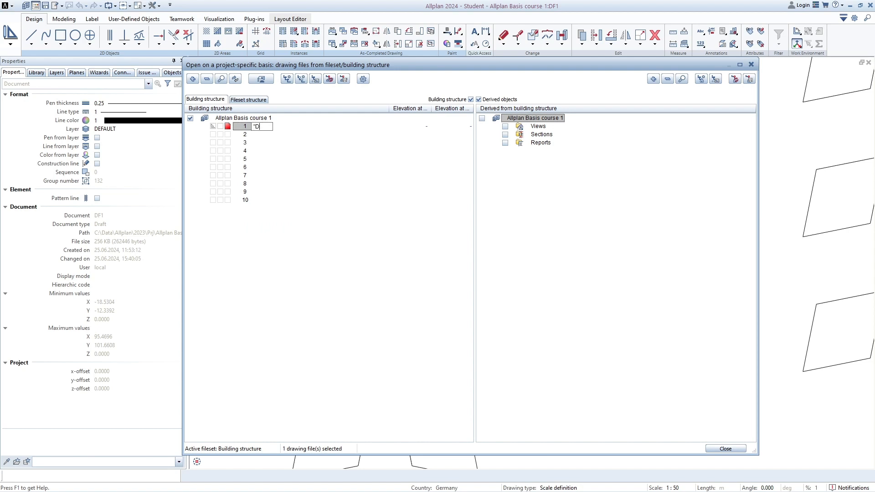
{"action": "type", "text": "2D Construction"}
{"action": "key", "text": "Return"}
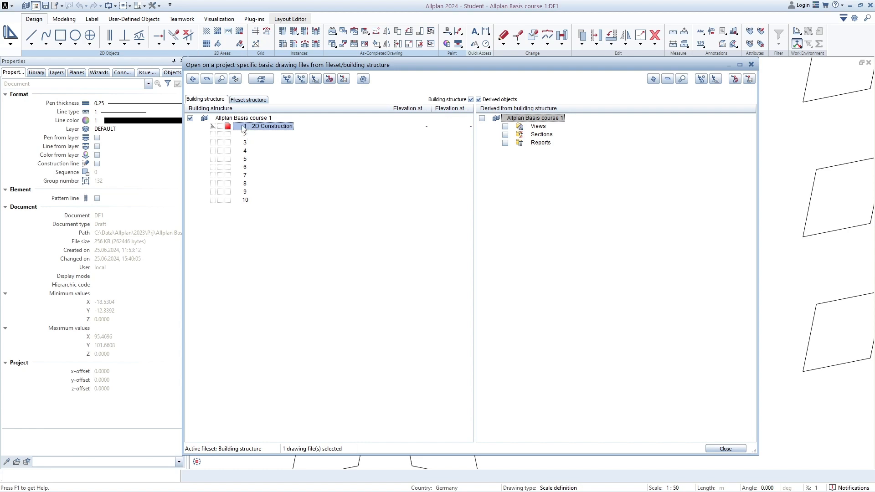
{"action": "right_click", "coordinate": [245, 128]}
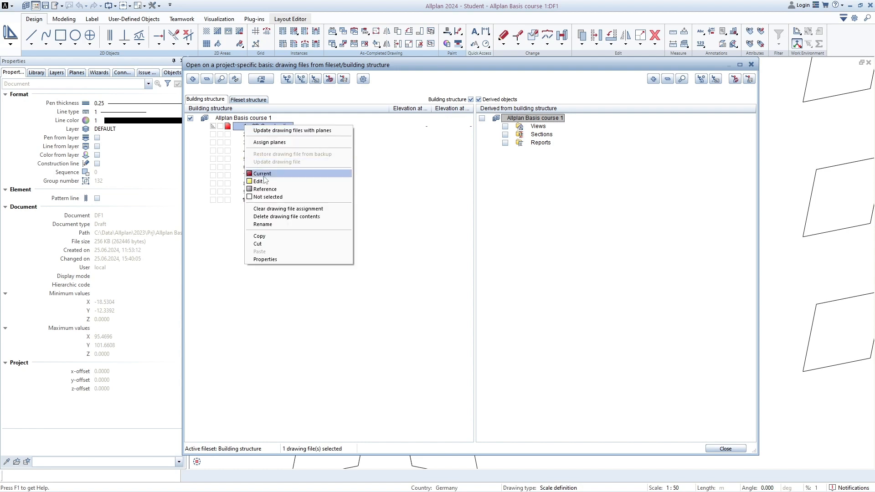
{"action": "left_click", "coordinate": [242, 129]}
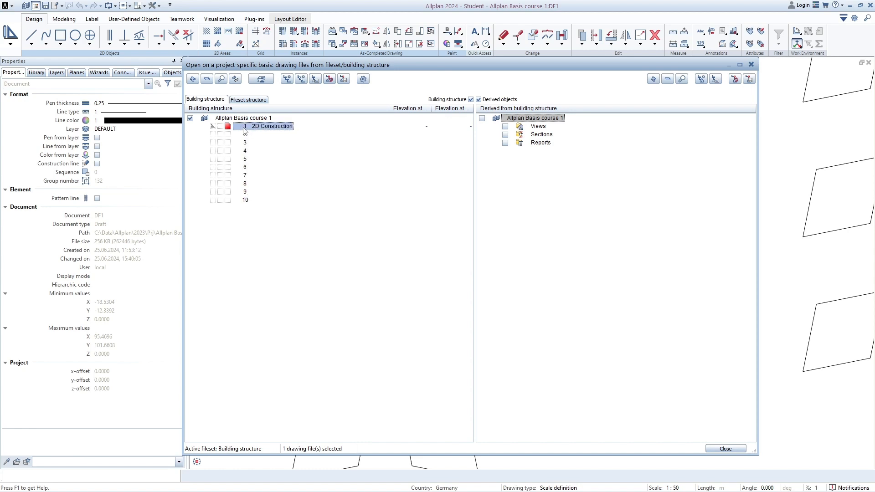
Rename drawing file 2 in the building structure to "3D Construction"
{"action": "left_click", "coordinate": [246, 136]}
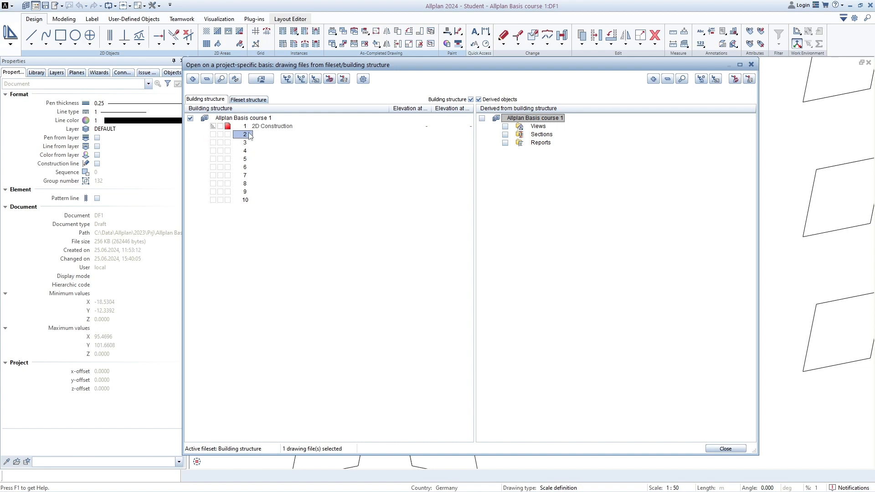
{"action": "left_click", "coordinate": [247, 135]}
{"action": "type", "text": "Construction"}
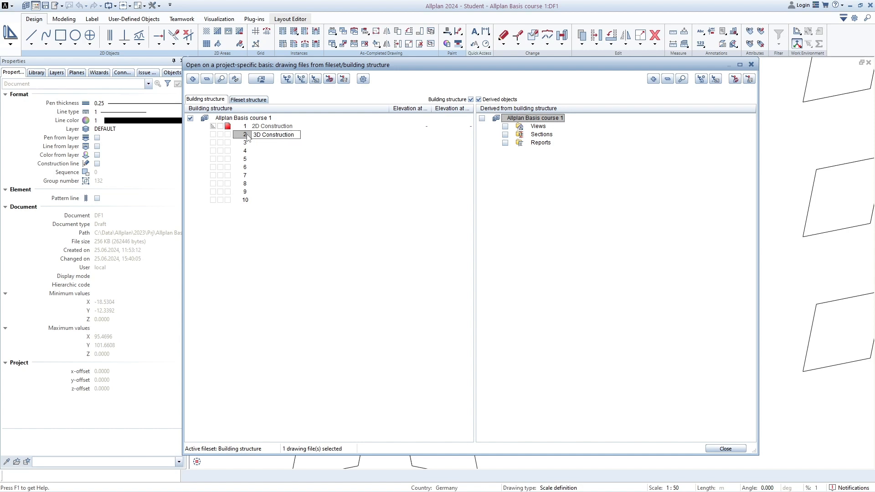
{"action": "key", "text": "Return"}
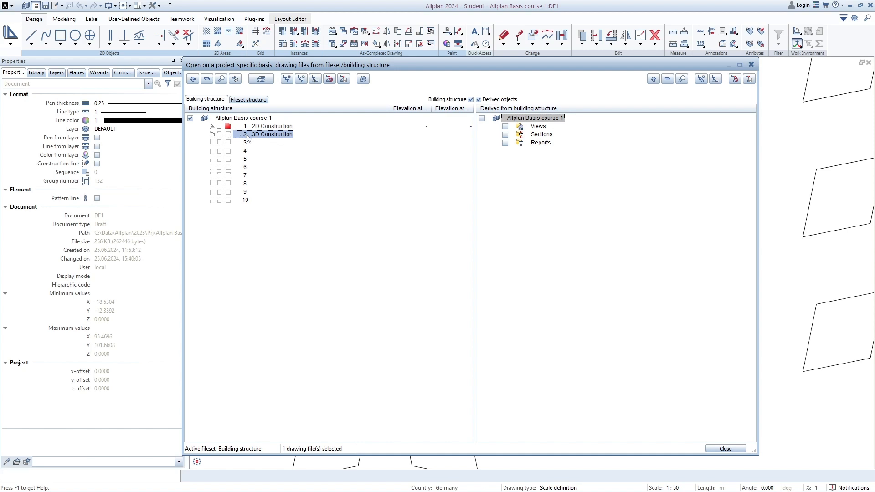
{"action": "right_click", "coordinate": [247, 138]}
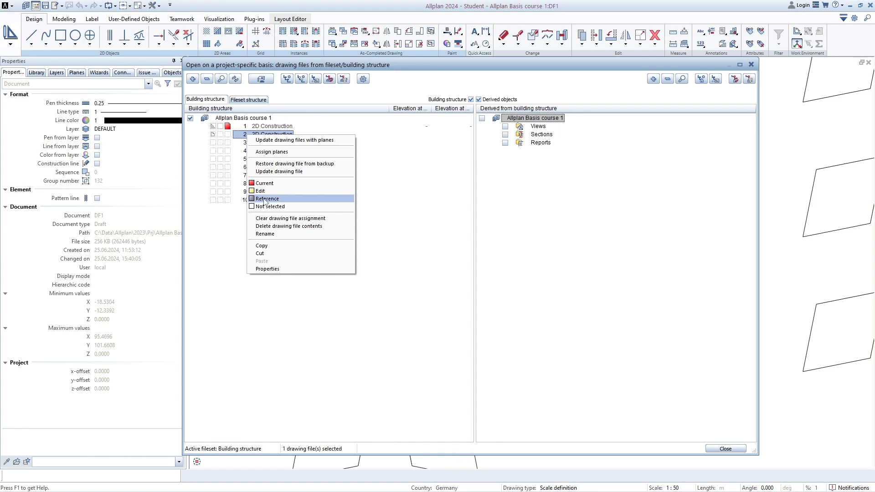
{"action": "left_click", "coordinate": [242, 127]}
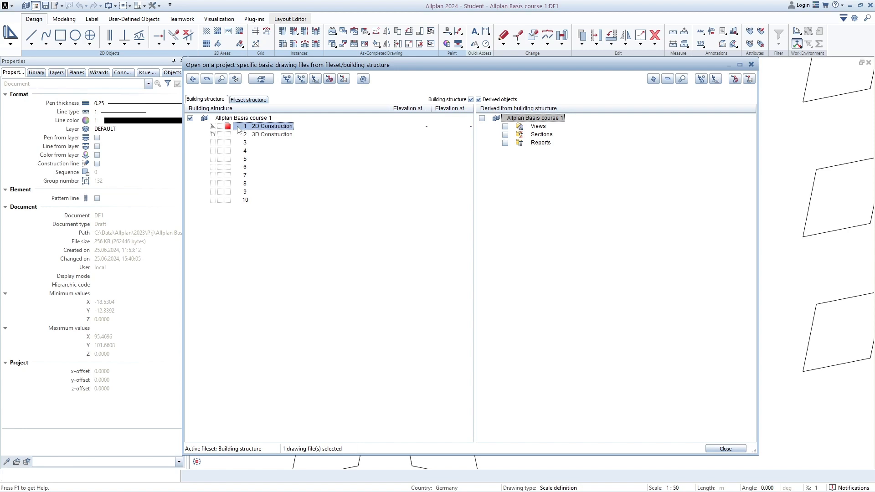
Open drawing file 1, "2D Construction", on its own in the drawing area
{"action": "right_click", "coordinate": [246, 128]}
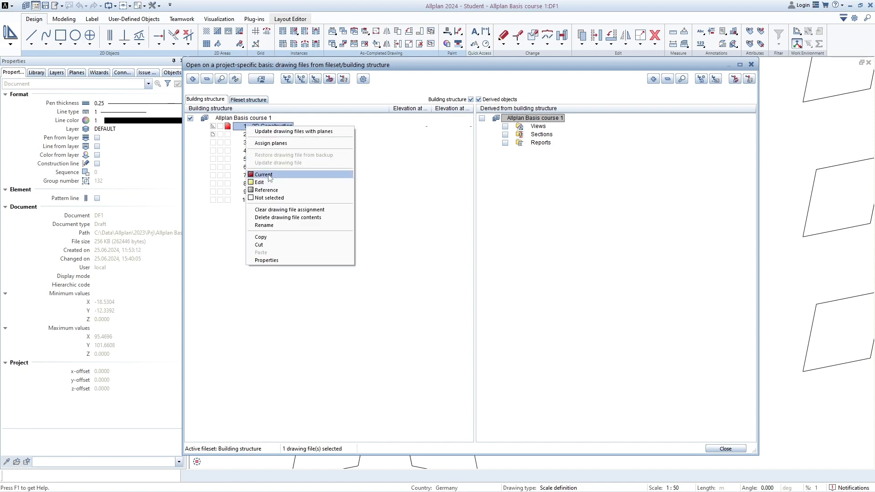
{"action": "double_click", "coordinate": [240, 128]}
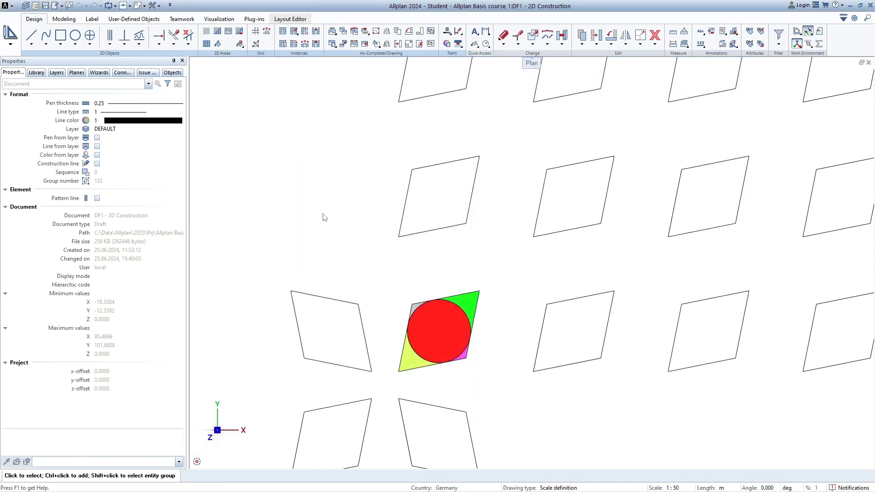
{"action": "middle_click_drag", "start_coordinate": [525, 319], "coordinate": [462, 319]}
{"action": "scroll", "coordinate": [444, 314], "scroll_direction": "down", "scroll_amount": 3}
{"action": "middle_click_drag", "start_coordinate": [626, 160], "coordinate": [567, 215]}
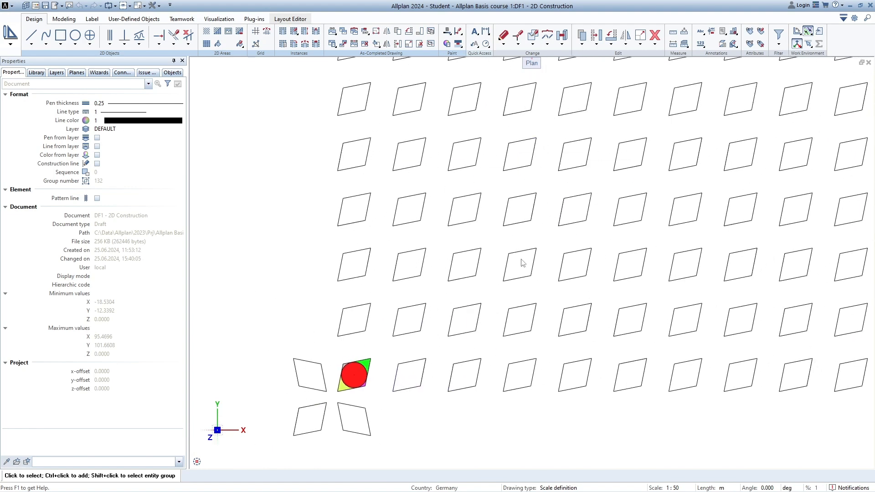
{"action": "scroll", "coordinate": [387, 358], "scroll_direction": "up", "scroll_amount": 5}
{"action": "scroll", "coordinate": [445, 324], "scroll_direction": "down", "scroll_amount": 2}
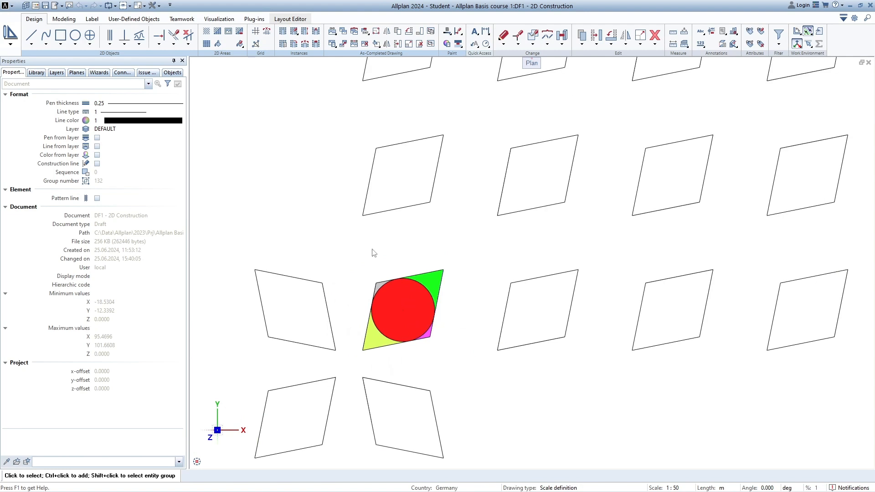
In the project's building structure, load drawing files 2 to 6 in edit status alongside the current "2D Construction" file
{"action": "left_click", "coordinate": [35, 6]}
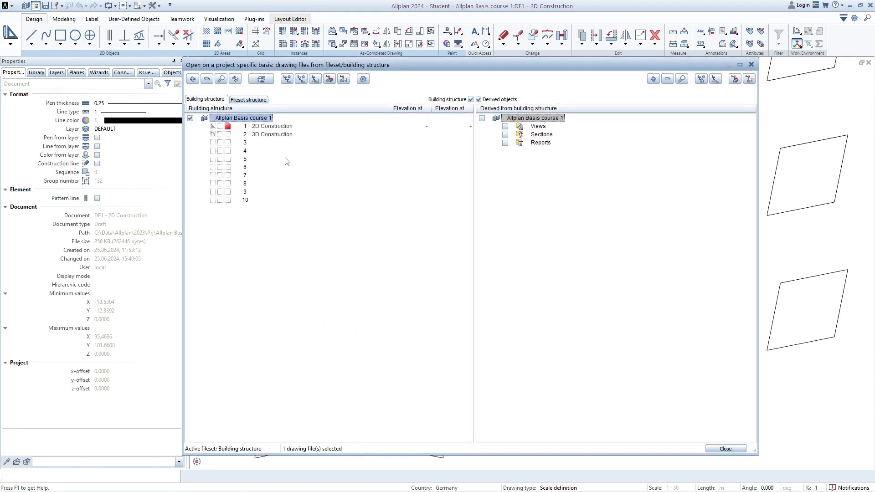
{"action": "left_click_drag", "start_coordinate": [358, 67], "coordinate": [379, 77]}
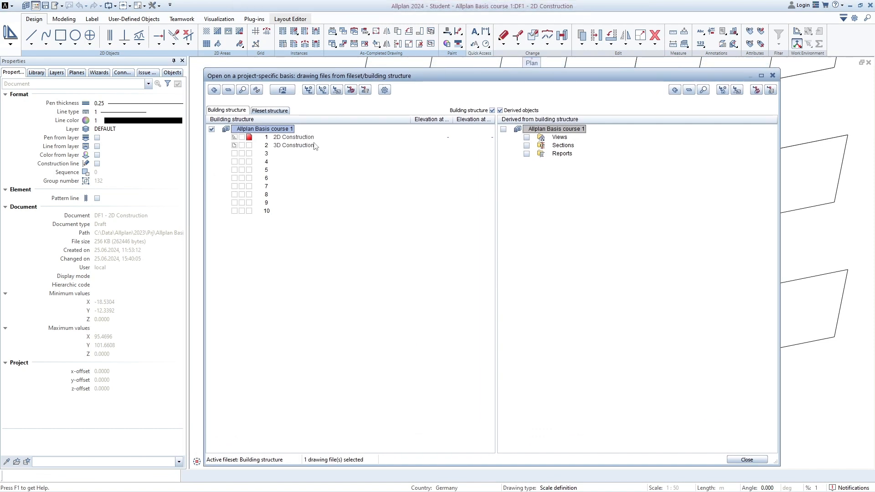
{"action": "left_click", "coordinate": [267, 146]}
{"action": "right_click", "coordinate": [267, 150]}
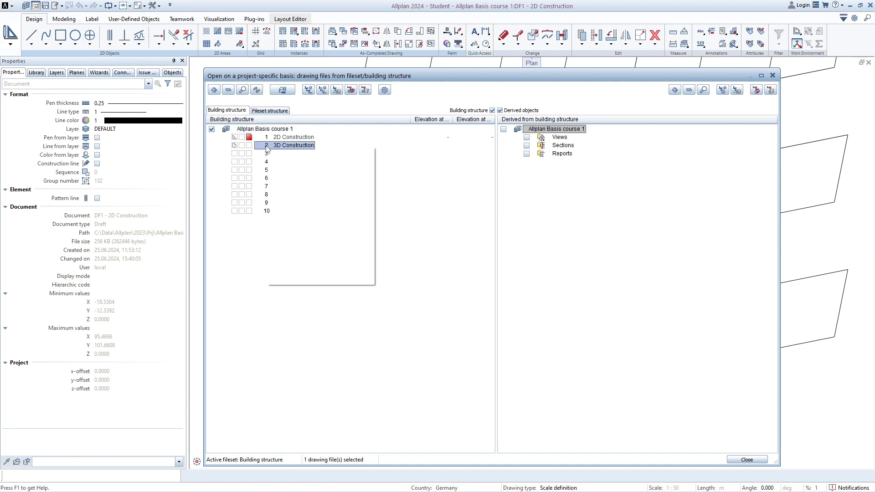
{"action": "left_click", "coordinate": [242, 146]}
{"action": "left_click", "coordinate": [242, 153]}
{"action": "left_click", "coordinate": [242, 162]}
{"action": "left_click", "coordinate": [242, 170]}
{"action": "left_click", "coordinate": [242, 178]}
{"action": "right_click", "coordinate": [271, 145]}
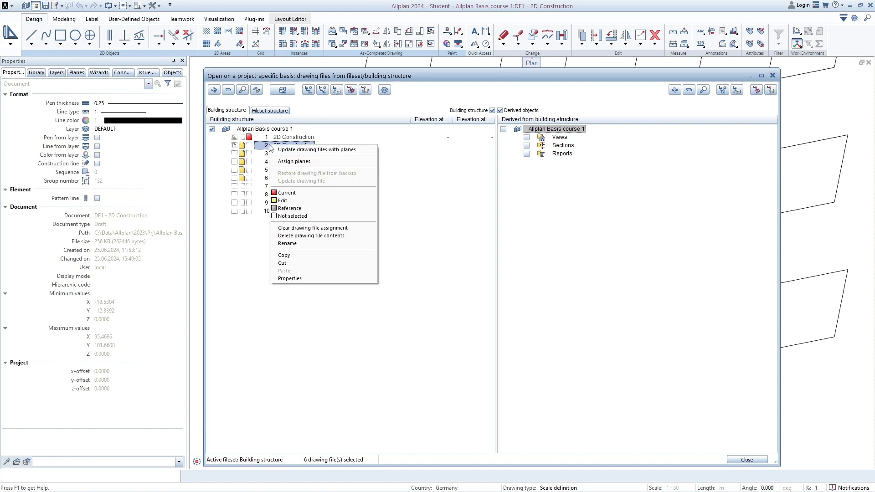
{"action": "left_click", "coordinate": [265, 147]}
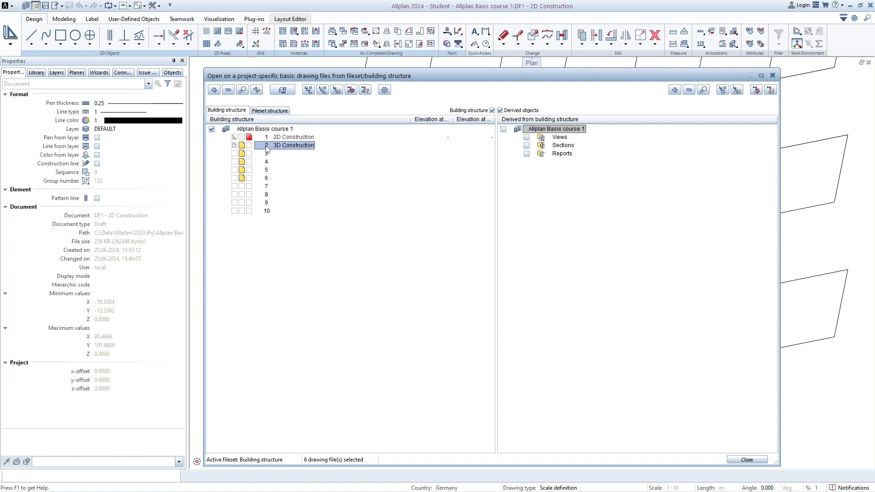
{"action": "left_click", "coordinate": [265, 146]}
{"action": "left_click", "coordinate": [746, 460]}
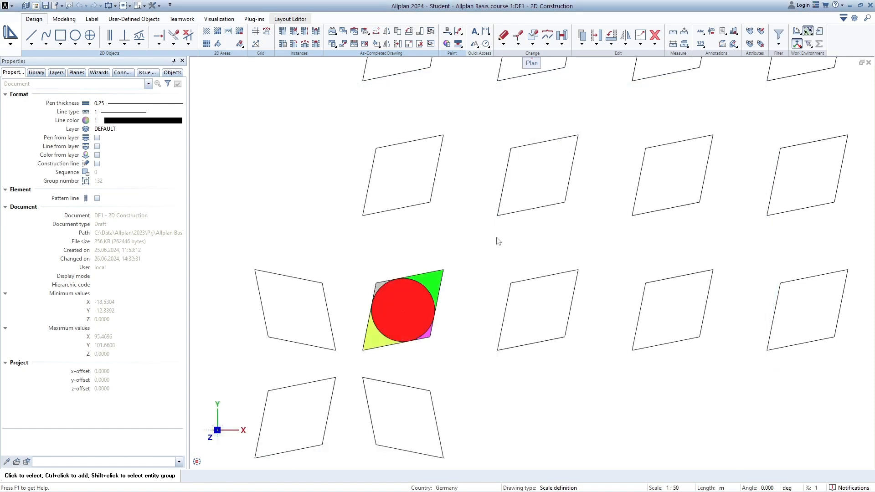
Reopen the building structure and make drawing files 2 to 7 current one after another, ending with "2D Construction" as current
{"action": "left_click", "coordinate": [36, 5]}
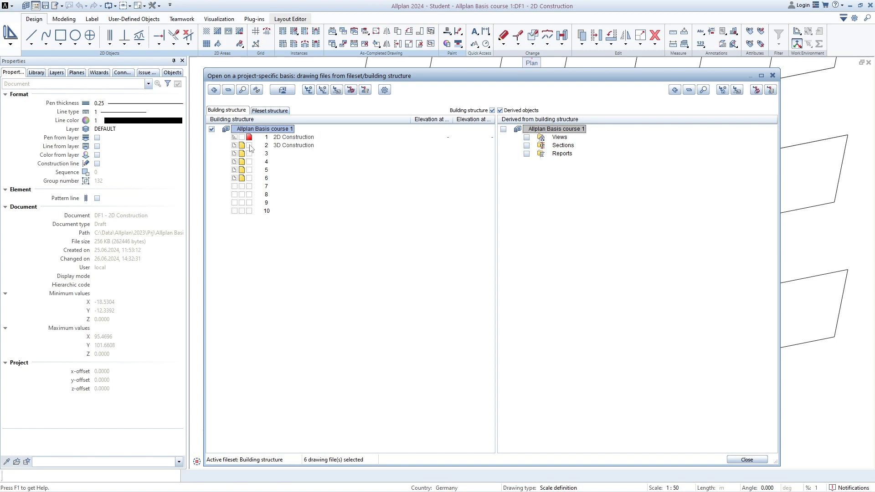
{"action": "left_click", "coordinate": [249, 145]}
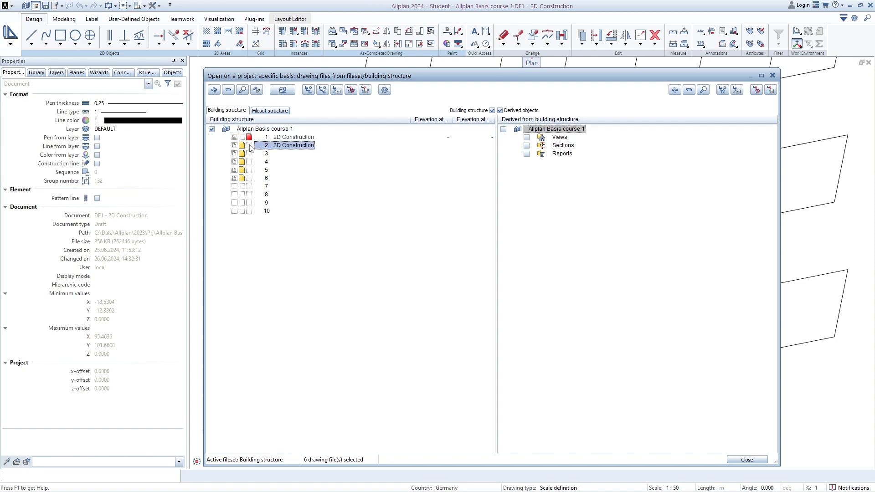
{"action": "left_click", "coordinate": [249, 153]}
{"action": "left_click", "coordinate": [249, 162]}
{"action": "left_click", "coordinate": [249, 170]}
{"action": "left_click", "coordinate": [250, 177]}
{"action": "left_click", "coordinate": [249, 186]}
{"action": "left_click", "coordinate": [250, 137]}
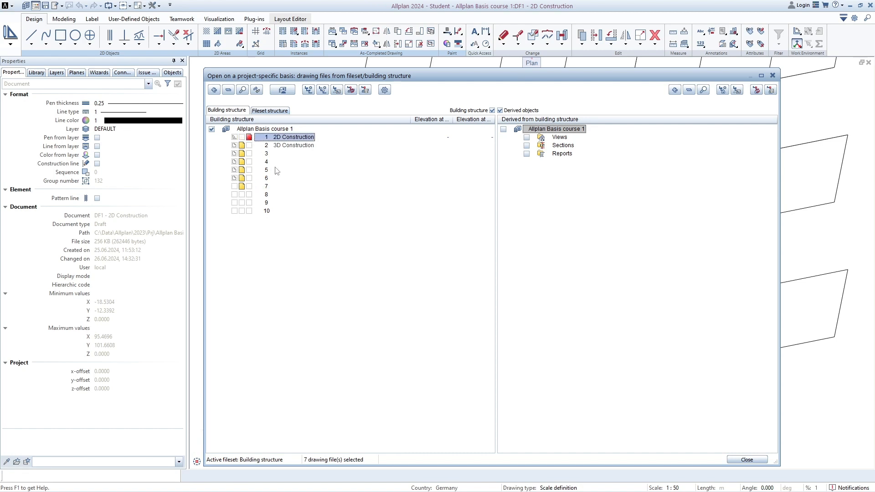
Deselect drawing files 3 to 7 and make drawing file 2, "3D Construction", the current one
{"action": "left_click", "coordinate": [242, 153]}
{"action": "left_click", "coordinate": [242, 161]}
{"action": "left_click", "coordinate": [242, 169]}
{"action": "left_click", "coordinate": [242, 178]}
{"action": "left_click", "coordinate": [242, 186]}
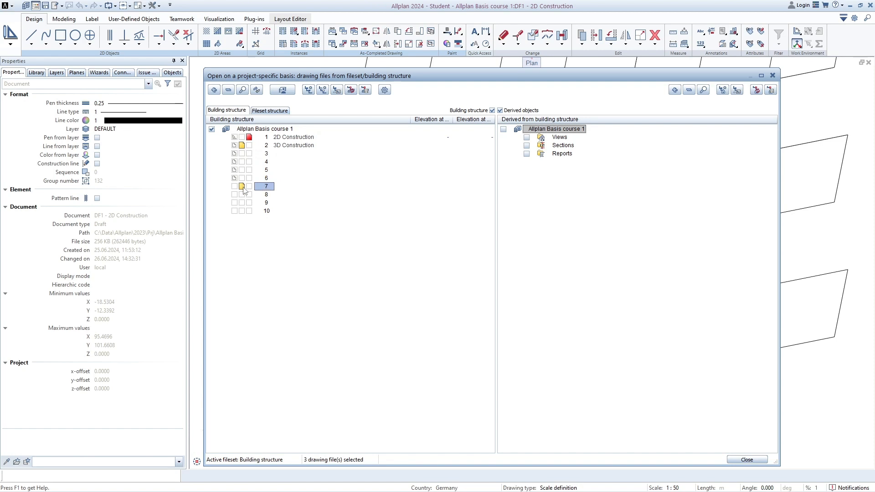
{"action": "left_click", "coordinate": [249, 145]}
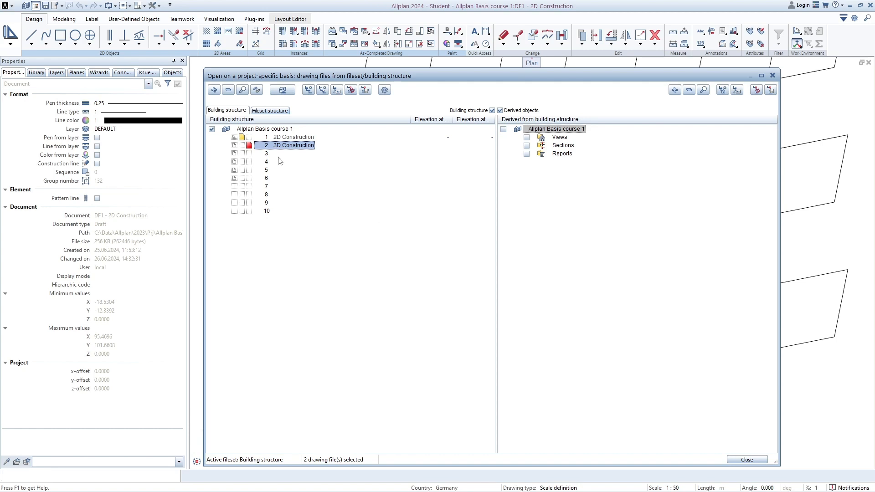
Apply the drawing file selection with "3D Construction" current and "2D Construction" in edit status, and close the building structure
{"action": "right_click", "coordinate": [268, 138]}
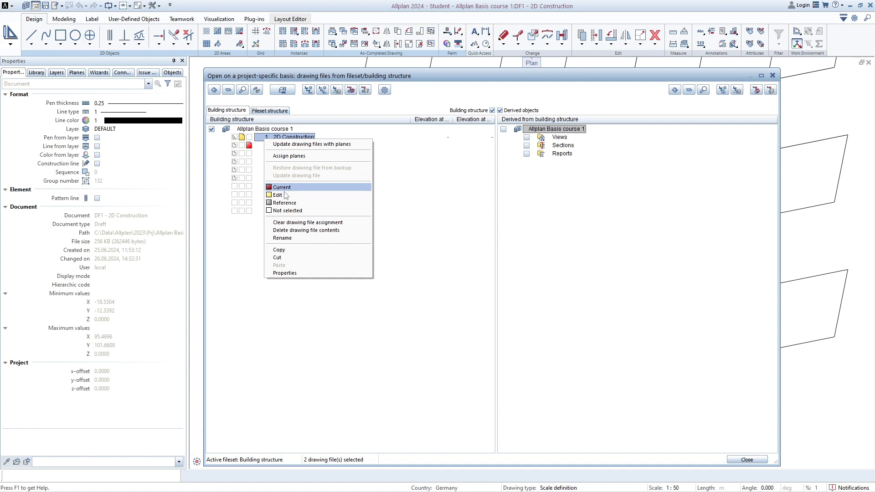
{"action": "left_click", "coordinate": [264, 145]}
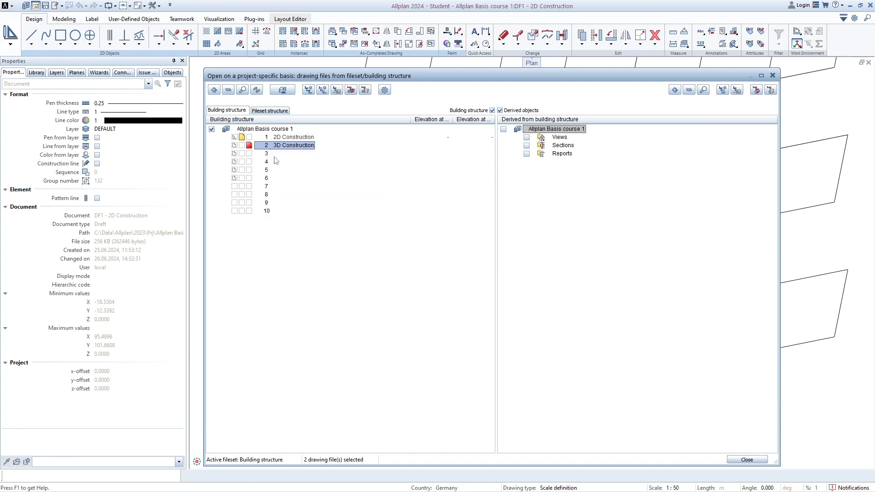
{"action": "left_click", "coordinate": [747, 459]}
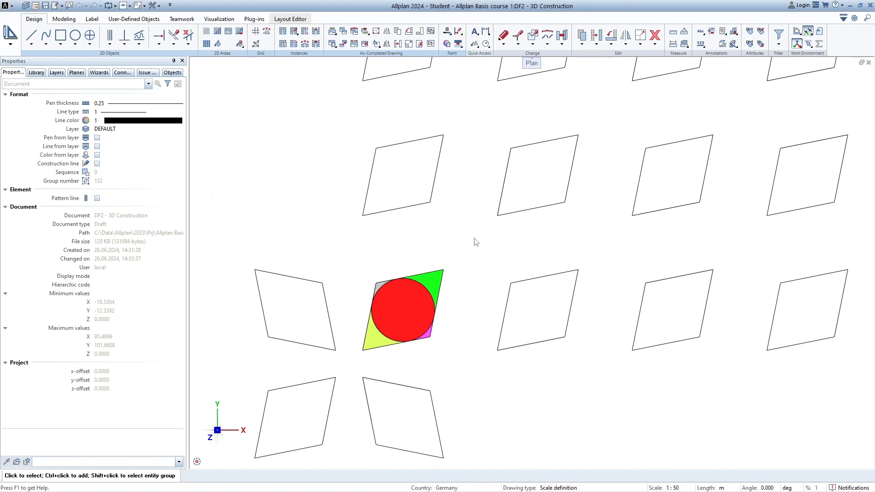
Draw two crossing diagonal lines between the corners of the parallelogram beside the coloured one, then briefly select the cross
{"action": "left_click", "coordinate": [32, 37]}
{"action": "left_click", "coordinate": [511, 282]}
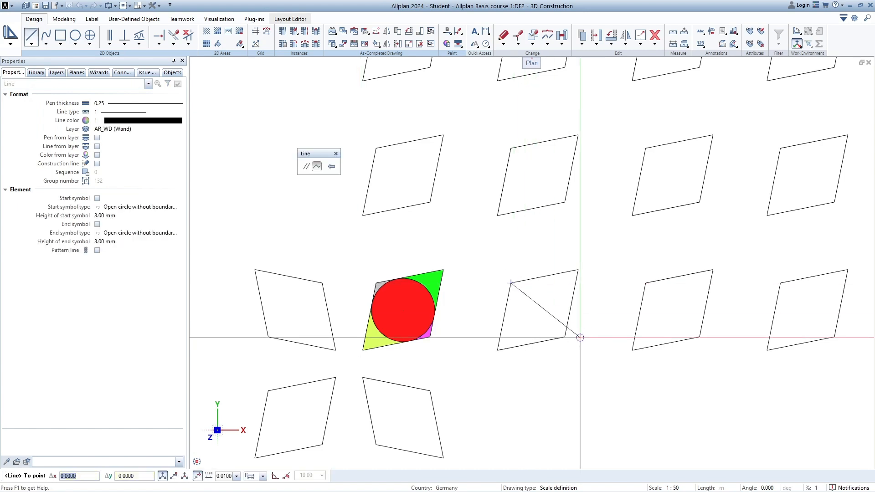
{"action": "left_click", "coordinate": [565, 337]}
{"action": "left_click", "coordinate": [498, 350]}
{"action": "left_click", "coordinate": [576, 271]}
{"action": "key", "text": "Escape"}
{"action": "left_click_drag", "start_coordinate": [551, 302], "coordinate": [530, 315]}
{"action": "key", "text": "Escape"}
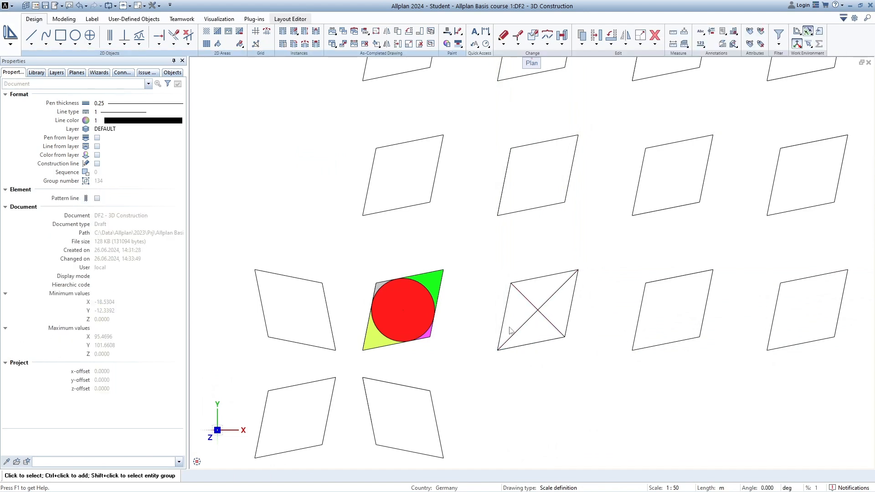
Examine which drawing file the edges of the parallelogram above the coloured one and the red circle fill belong to
{"action": "left_click", "coordinate": [418, 205]}
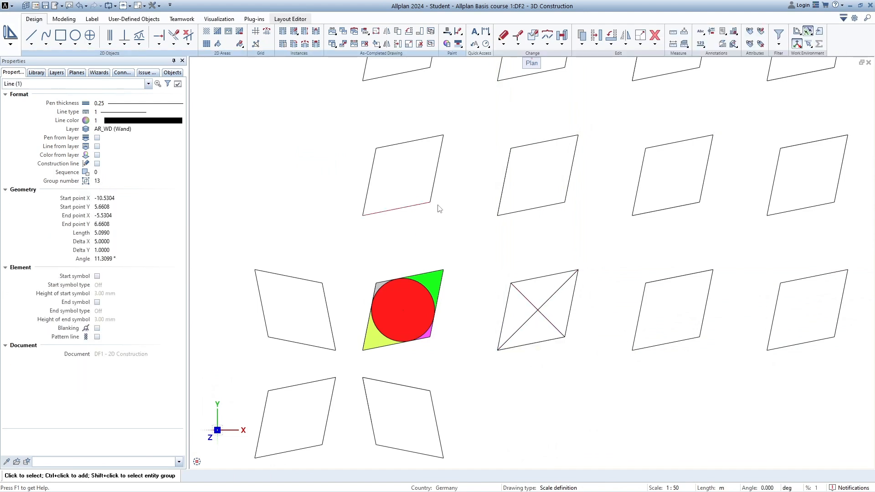
{"action": "left_click", "coordinate": [434, 188]}
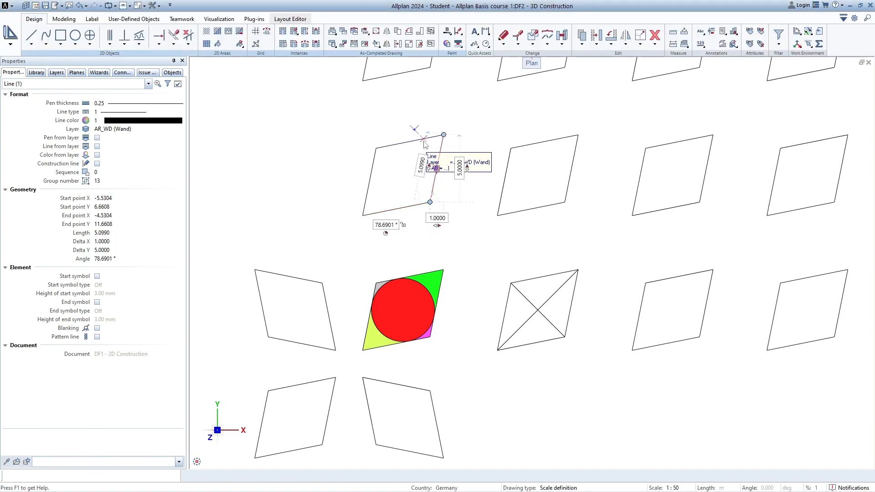
{"action": "left_click", "coordinate": [370, 178]}
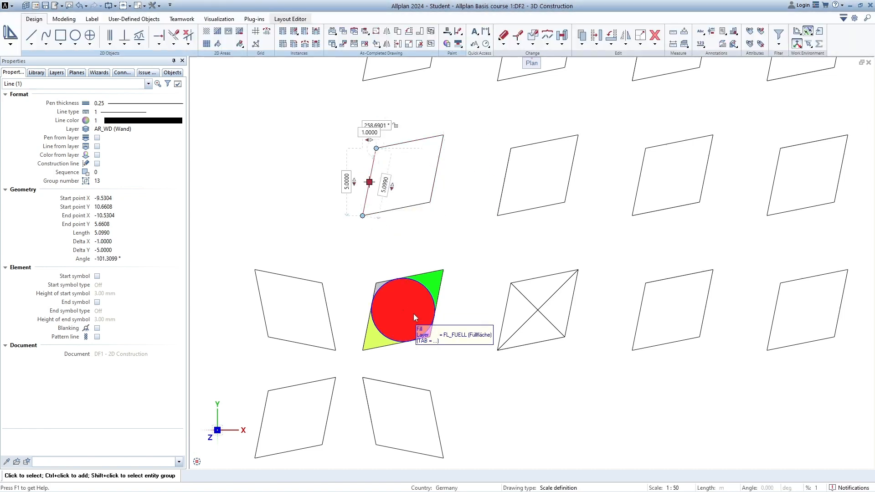
{"action": "left_click", "coordinate": [413, 313]}
{"action": "key", "text": "Escape"}
{"action": "left_click", "coordinate": [397, 210]}
{"action": "key", "text": "Escape"}
{"action": "scroll", "coordinate": [433, 284], "scroll_direction": "up", "scroll_amount": 4}
{"action": "scroll", "coordinate": [421, 264], "scroll_direction": "down", "scroll_amount": 4}
{"action": "middle_click_drag", "start_coordinate": [494, 276], "coordinate": [482, 274]}
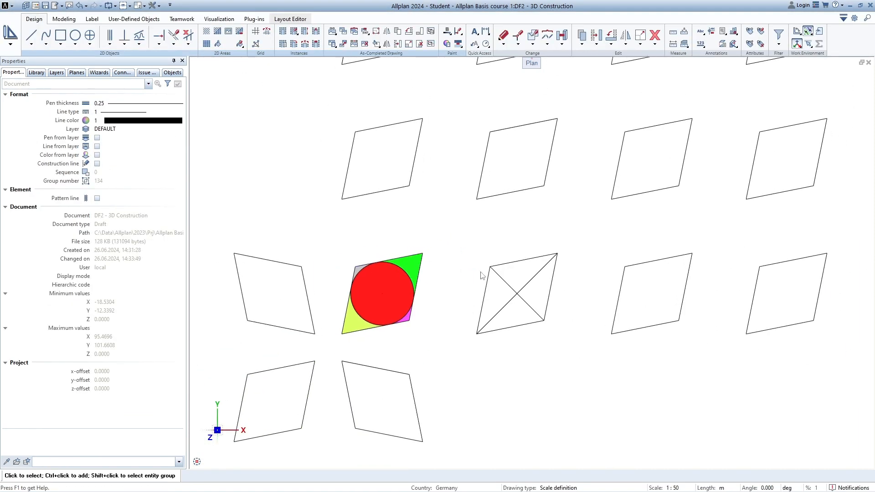
Open drawing file 2, "3D Construction", on its own in the drawing area
{"action": "left_click", "coordinate": [36, 7]}
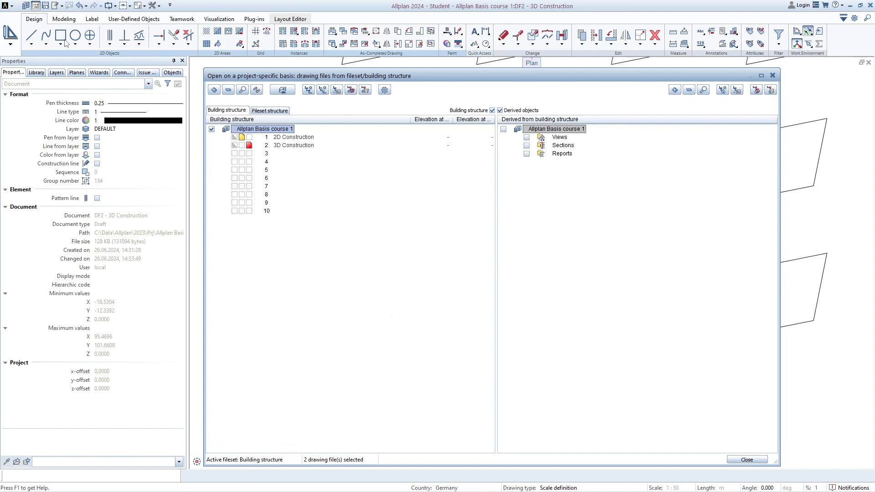
{"action": "left_click", "coordinate": [271, 146]}
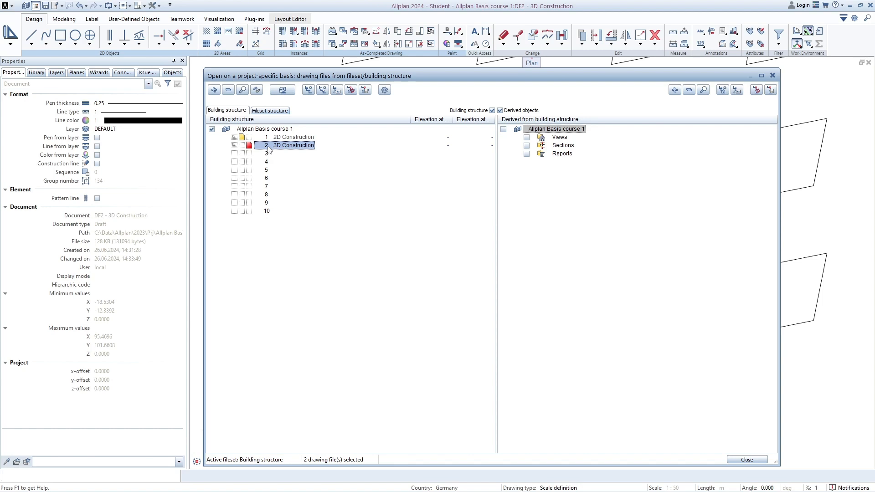
{"action": "double_click", "coordinate": [268, 146]}
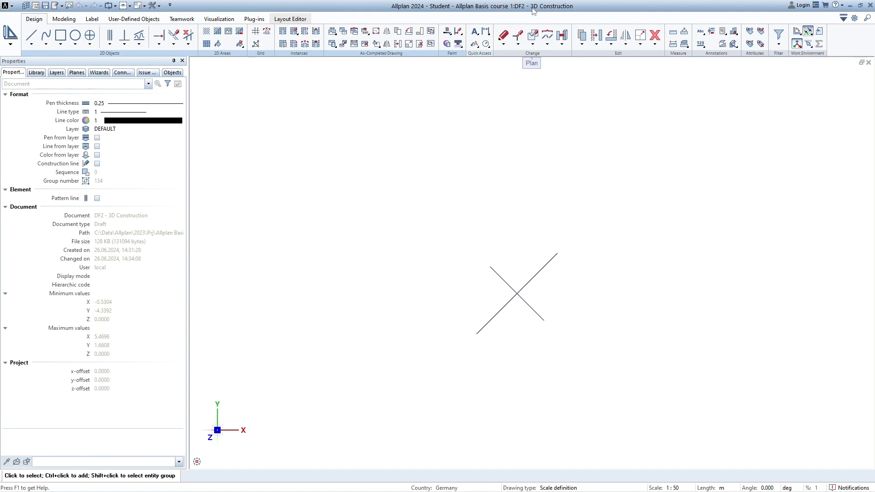
Load drawing file 1, "2D Construction", again and make it current, keeping "3D Construction" in edit status
{"action": "left_click", "coordinate": [36, 5]}
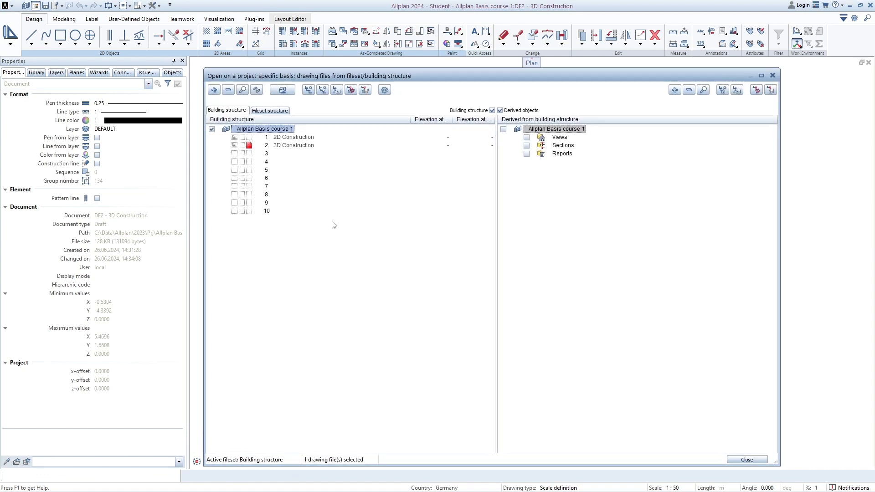
{"action": "left_click", "coordinate": [242, 137]}
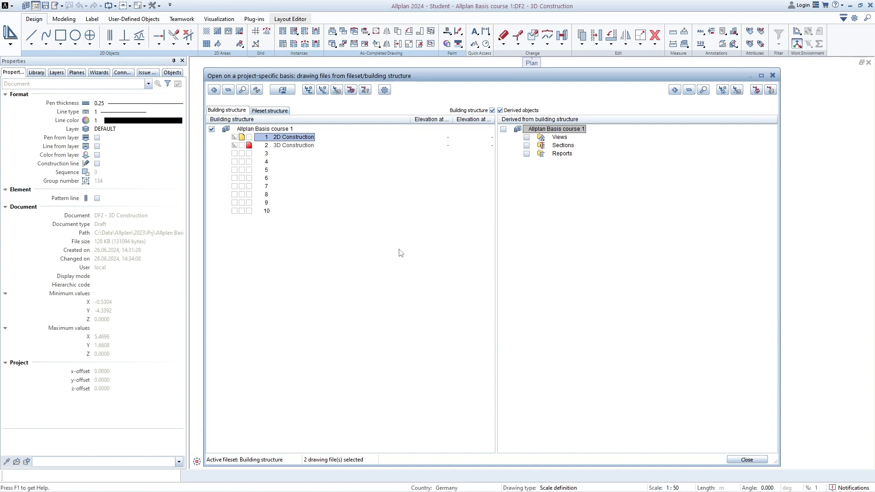
{"action": "left_click", "coordinate": [249, 137]}
{"action": "left_click", "coordinate": [747, 459]}
Draw two crossing diagonal lines between the corners of the parallelogram above the coloured one
{"action": "left_click", "coordinate": [31, 35]}
{"action": "left_click", "coordinate": [355, 132]}
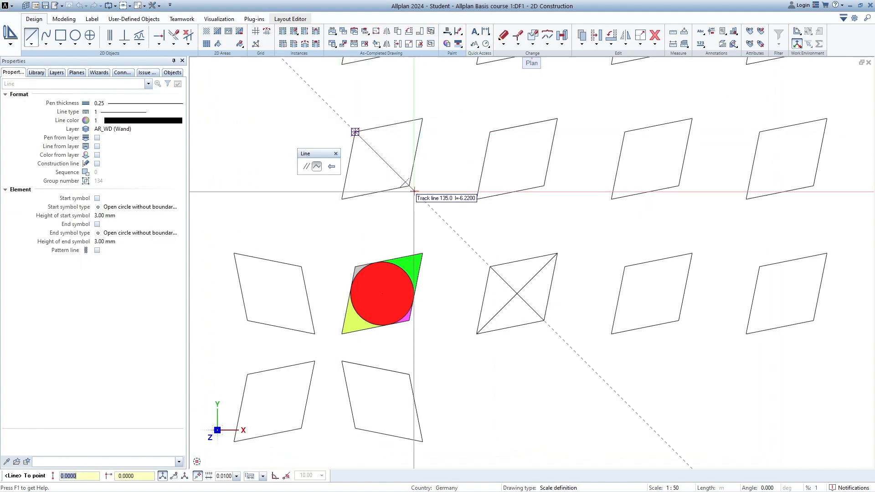
{"action": "left_click", "coordinate": [409, 186]}
{"action": "left_click", "coordinate": [342, 199]}
{"action": "left_click", "coordinate": [421, 120]}
{"action": "key", "text": "Escape"}
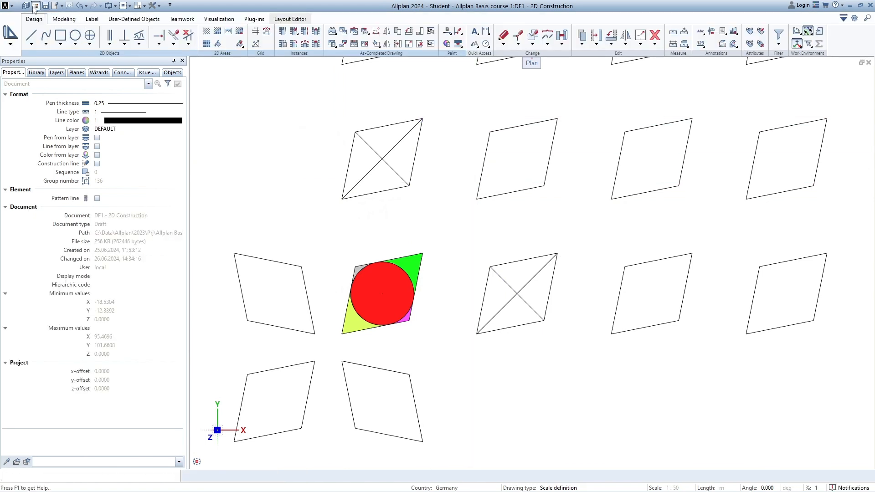
Open "2D Construction" on its own and check which of the two crosses can be selected there
{"action": "left_click", "coordinate": [35, 6]}
{"action": "double_click", "coordinate": [271, 138]}
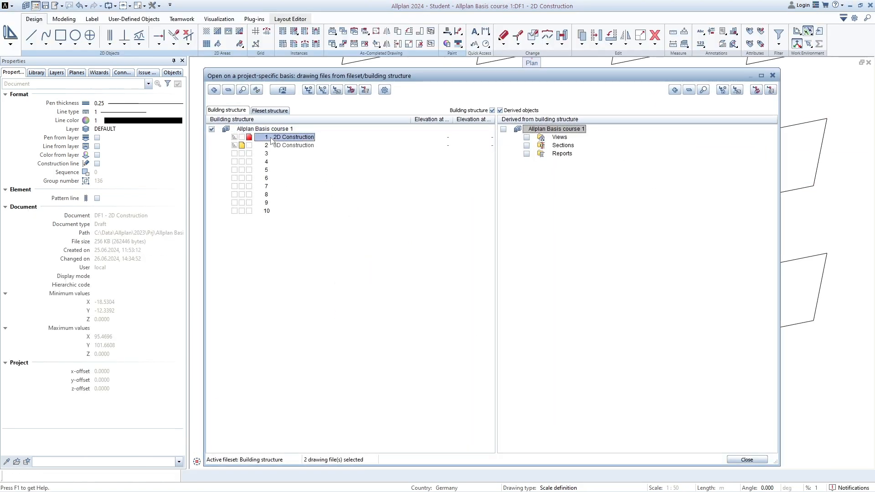
{"action": "left_click_drag", "start_coordinate": [398, 156], "coordinate": [358, 178]}
{"action": "key", "text": "Escape"}
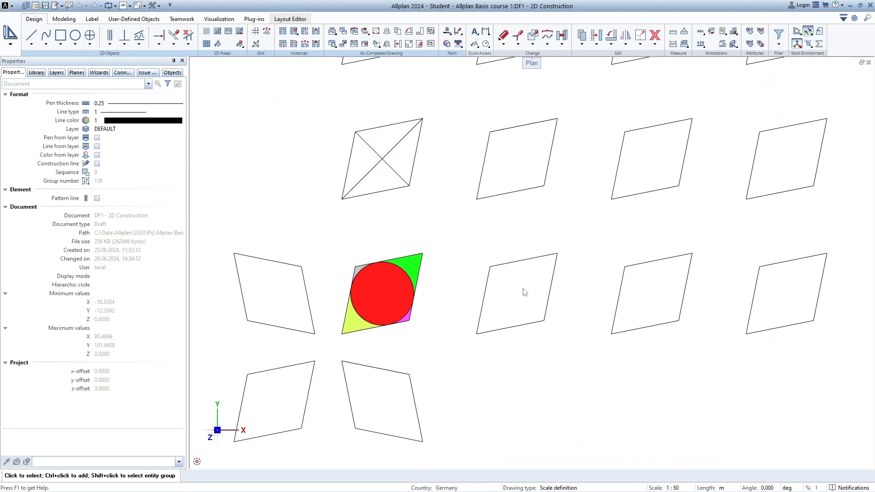
{"action": "left_click_drag", "start_coordinate": [531, 274], "coordinate": [500, 322]}
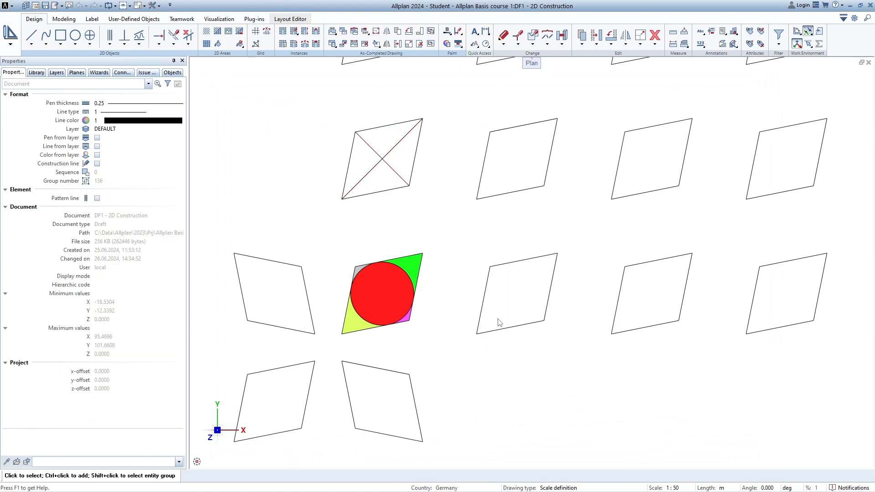
Set drawing file 1, "2D Construction", to reference status and make drawing file 2, "3D Construction", current
{"action": "left_click", "coordinate": [35, 5]}
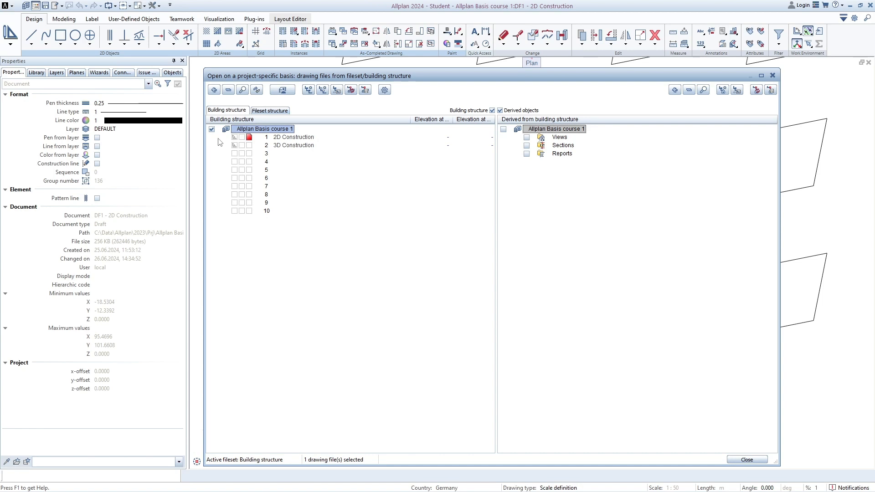
{"action": "left_click", "coordinate": [233, 137]}
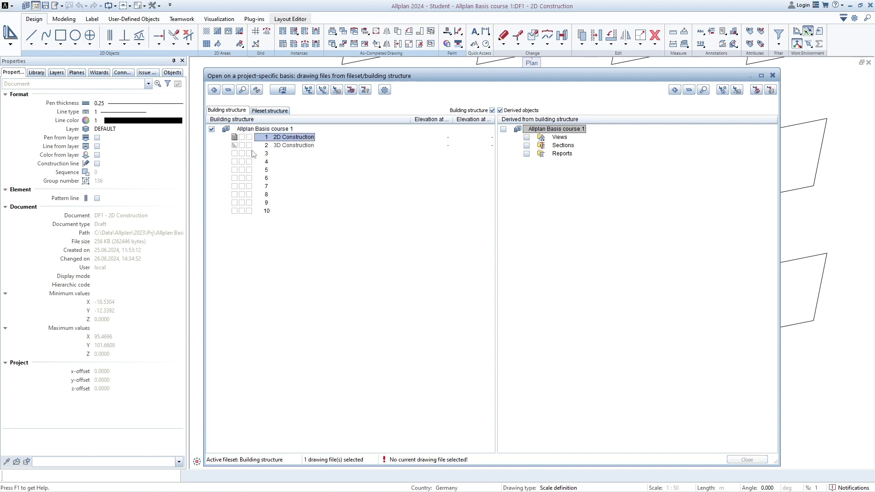
{"action": "left_click", "coordinate": [250, 145]}
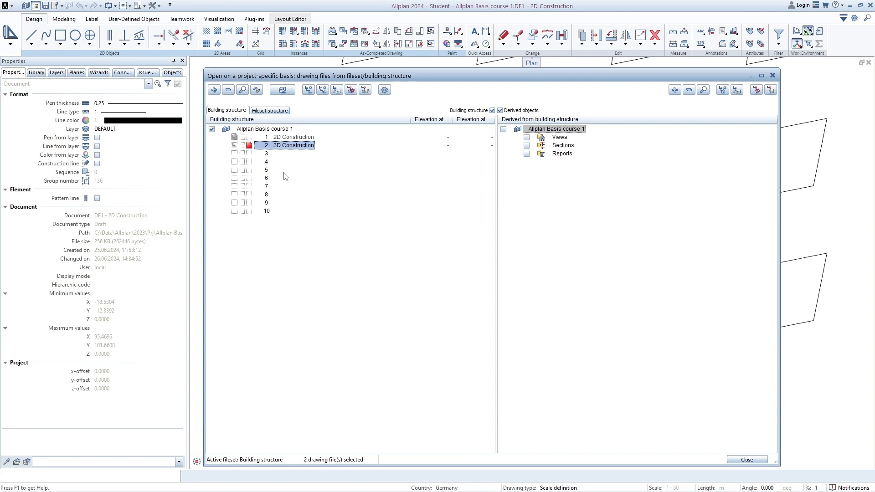
{"action": "left_click", "coordinate": [266, 138]}
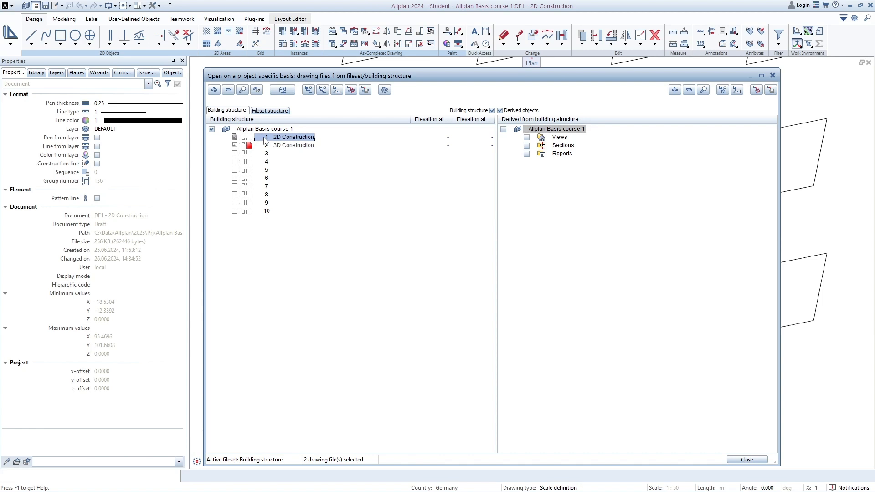
{"action": "right_click", "coordinate": [266, 138]}
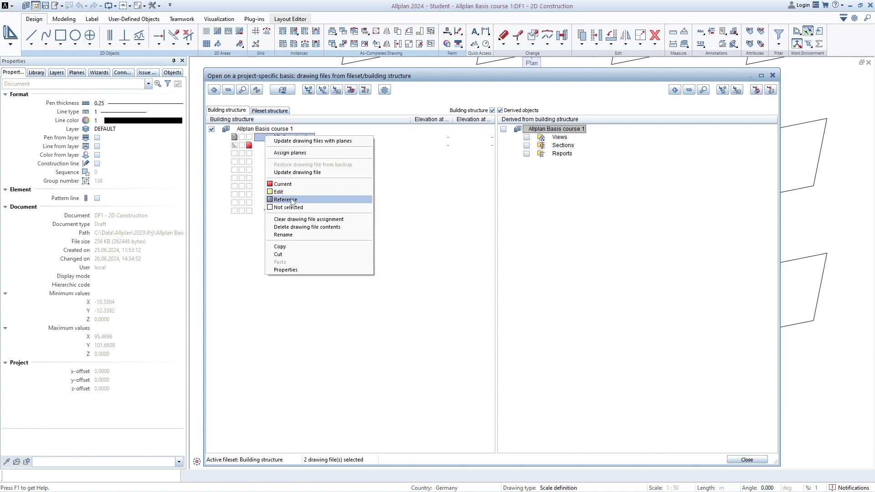
{"action": "left_click", "coordinate": [266, 138]}
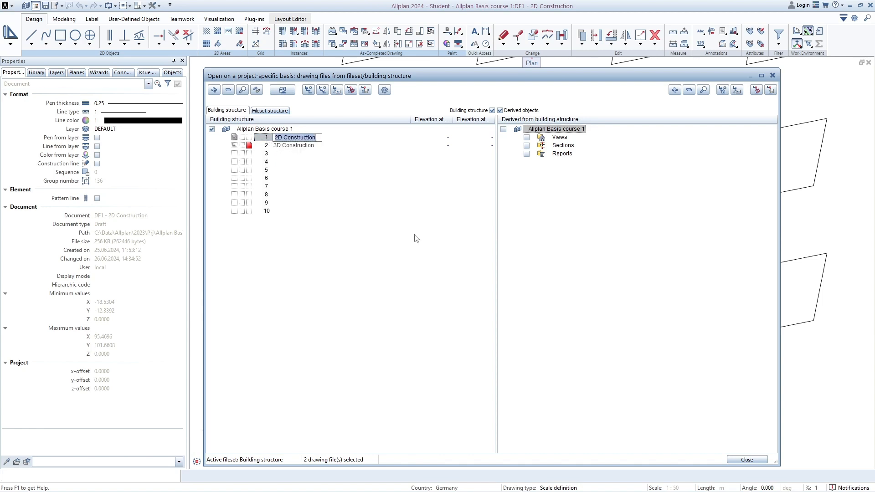
{"action": "left_click", "coordinate": [747, 459]}
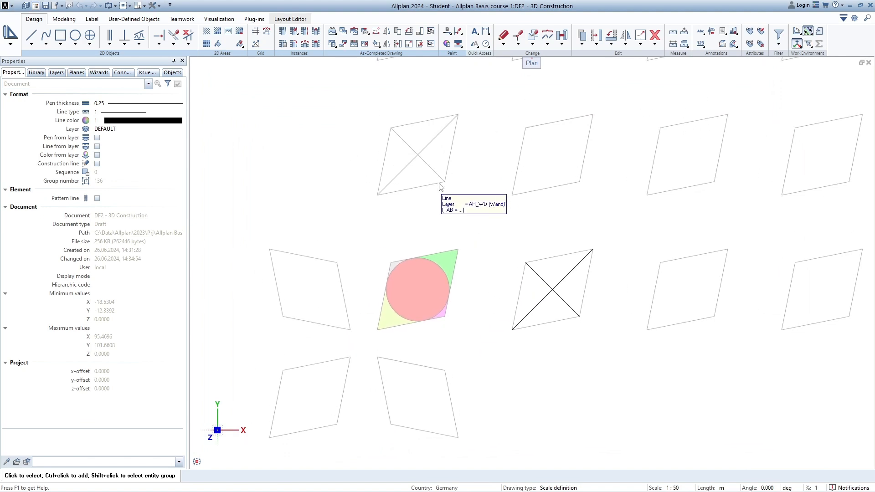
Compare selecting the greyed reference cross with selecting the cross in the current "3D Construction" file
{"action": "left_click_drag", "start_coordinate": [485, 125], "coordinate": [364, 213]}
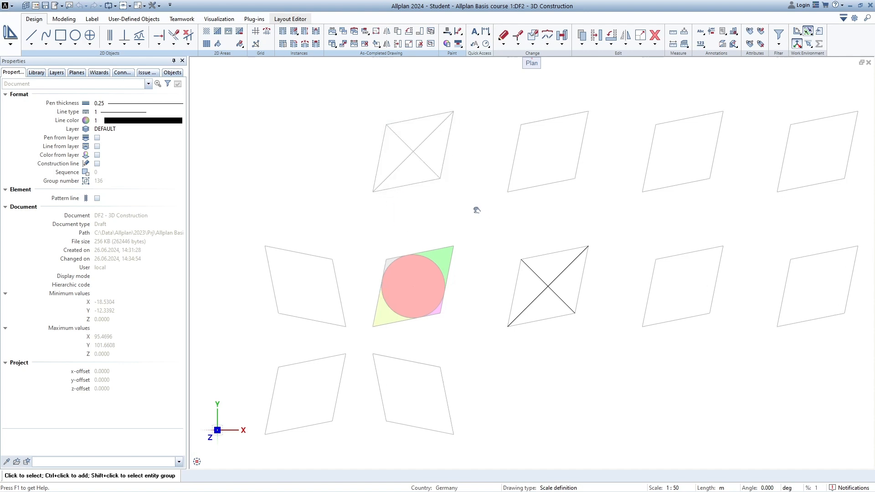
{"action": "scroll", "coordinate": [509, 214], "scroll_direction": "up", "scroll_amount": 3}
{"action": "left_click_drag", "start_coordinate": [509, 214], "coordinate": [487, 246]}
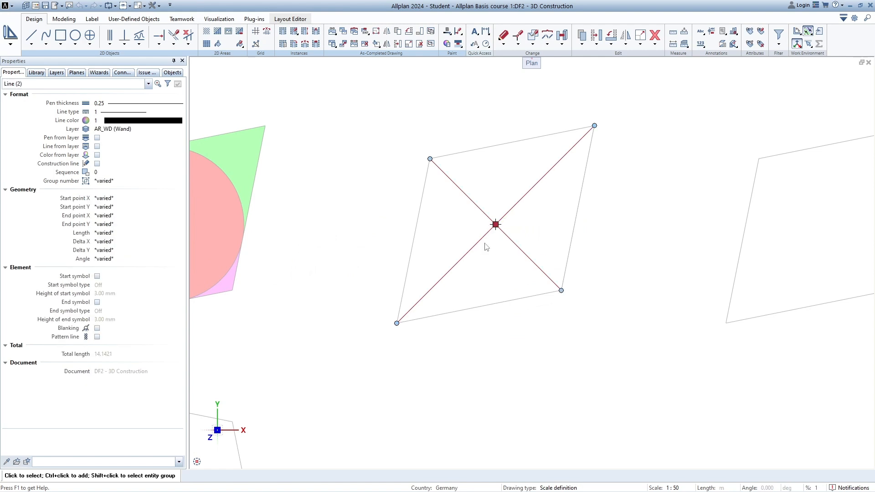
{"action": "key", "text": "Escape"}
{"action": "left_click_drag", "start_coordinate": [510, 216], "coordinate": [483, 246]}
{"action": "key", "text": "Escape"}
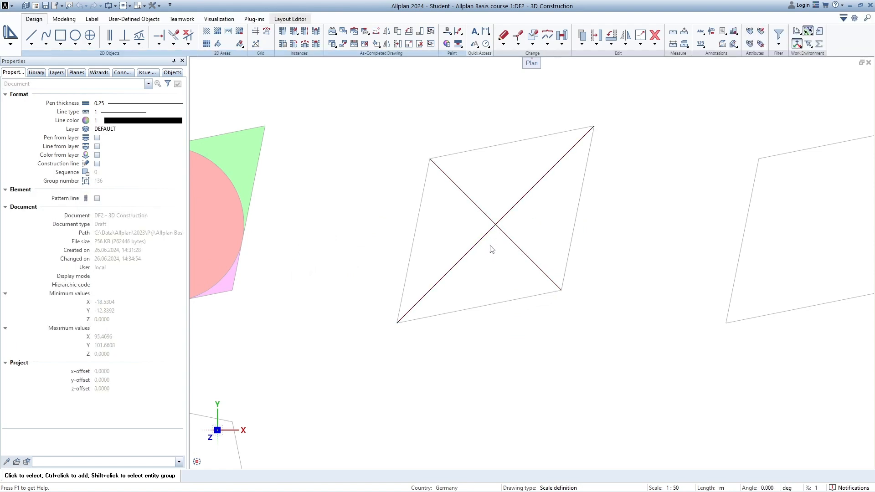
{"action": "scroll", "coordinate": [478, 252], "scroll_direction": "down", "scroll_amount": 3}
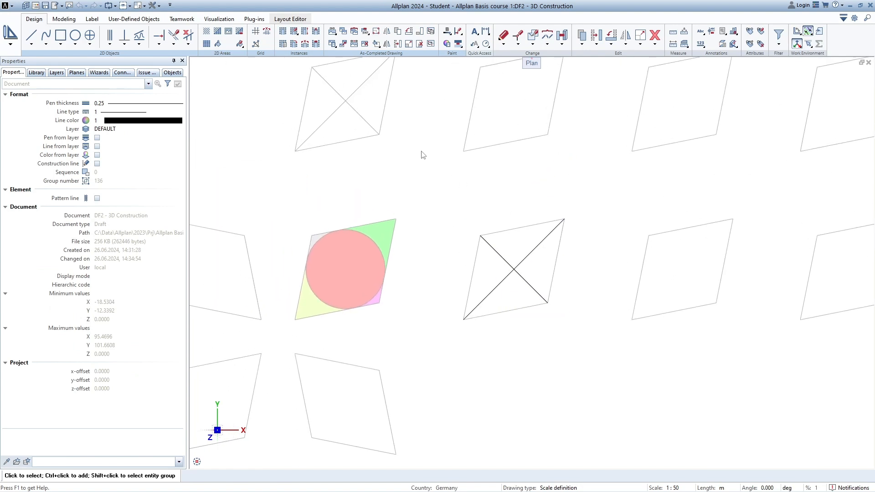
Draw a closed four-sided outline joining the facing corners of the crossed reference parallelogram and its neighbour in the same row
{"action": "left_click", "coordinate": [31, 36]}
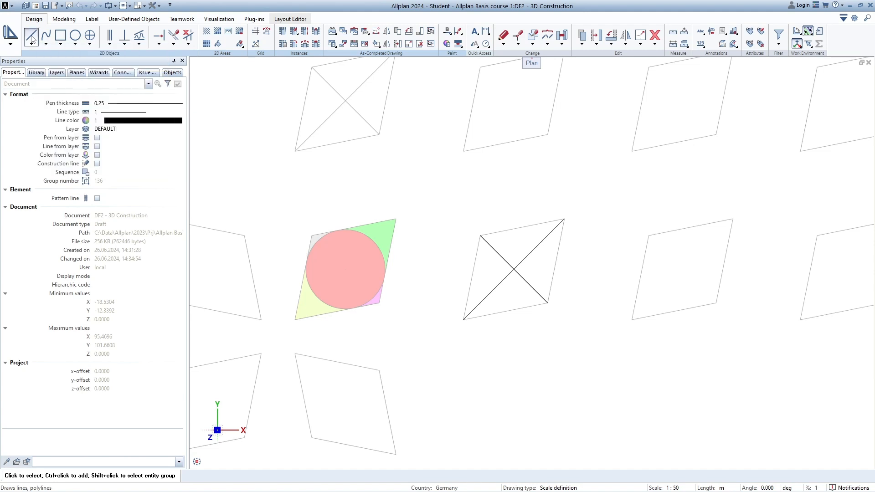
{"action": "scroll", "coordinate": [410, 149], "scroll_direction": "up", "scroll_amount": 3}
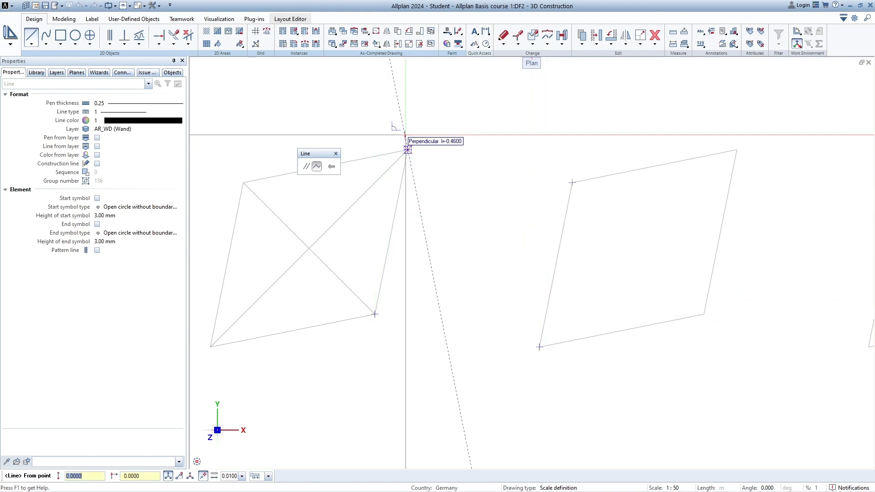
{"action": "left_click", "coordinate": [408, 149]}
{"action": "left_click", "coordinate": [572, 182]}
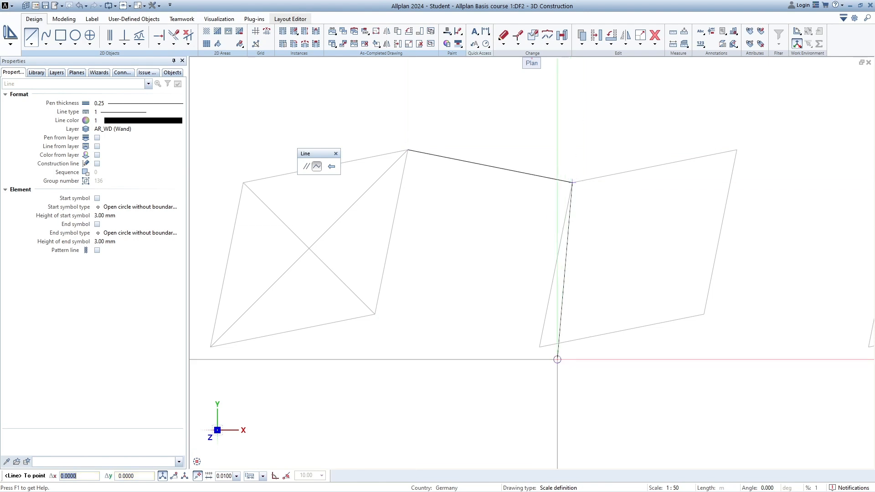
{"action": "left_click", "coordinate": [539, 347]}
{"action": "left_click", "coordinate": [374, 314]}
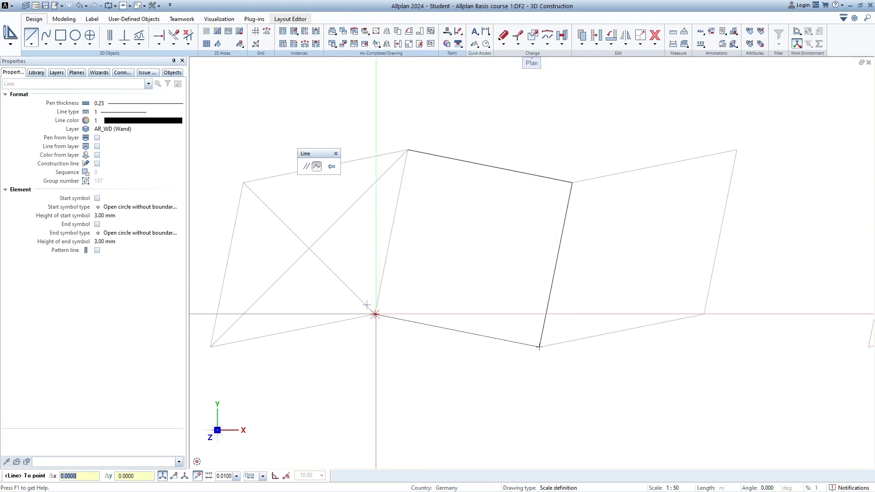
{"action": "left_click", "coordinate": [408, 150]}
{"action": "key", "text": "Escape"}
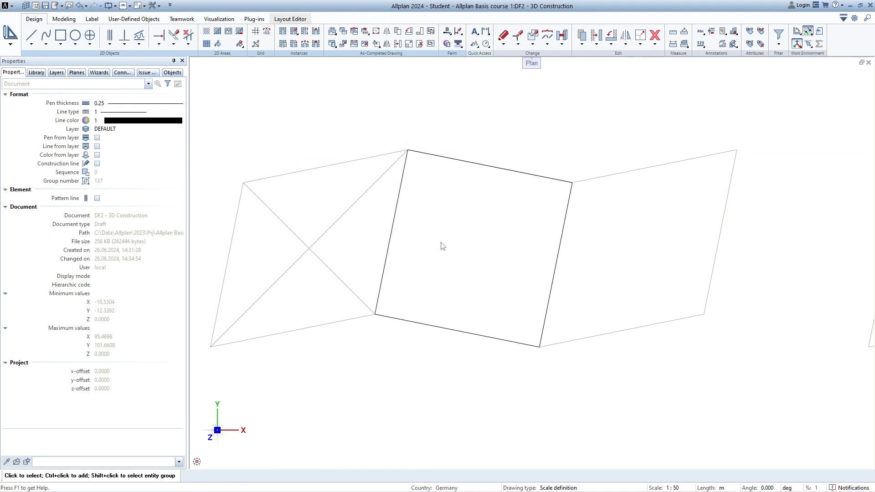
Delete the four-sided outline drawn between the crossed reference parallelogram and its neighbour
{"action": "scroll", "coordinate": [442, 245], "scroll_direction": "down", "scroll_amount": 5}
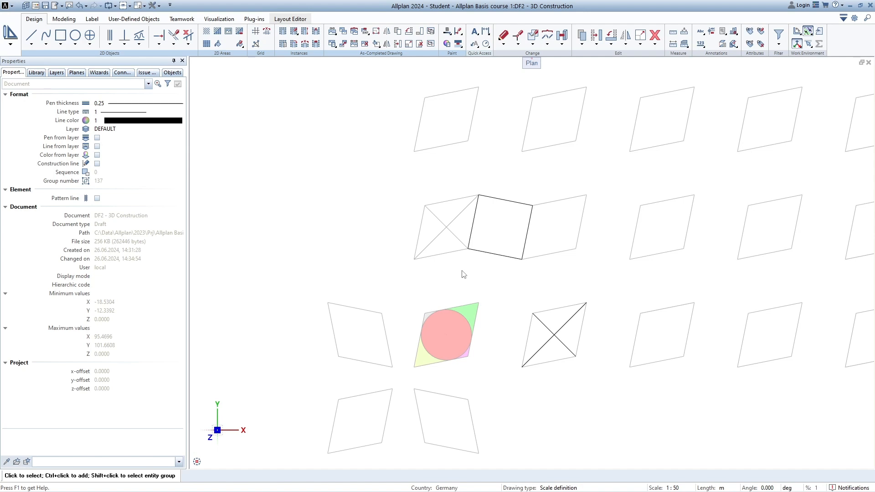
{"action": "scroll", "coordinate": [437, 219], "scroll_direction": "up", "scroll_amount": 4}
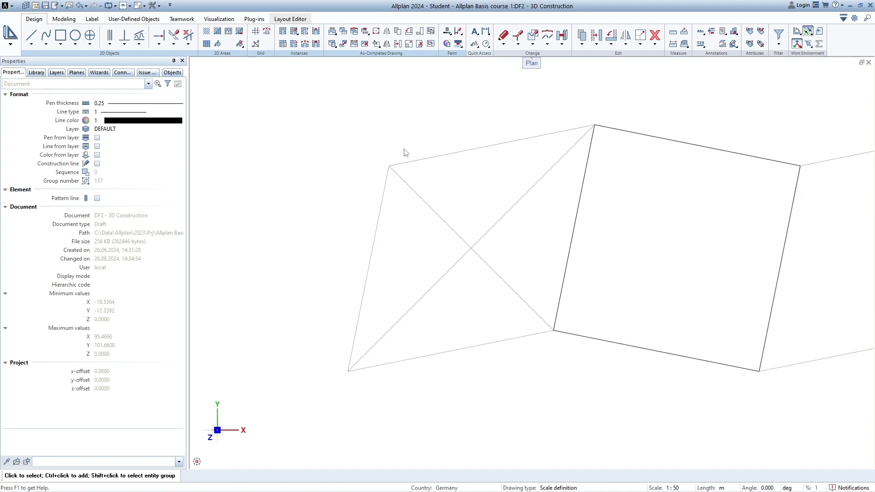
{"action": "scroll", "coordinate": [403, 191], "scroll_direction": "down", "scroll_amount": 2}
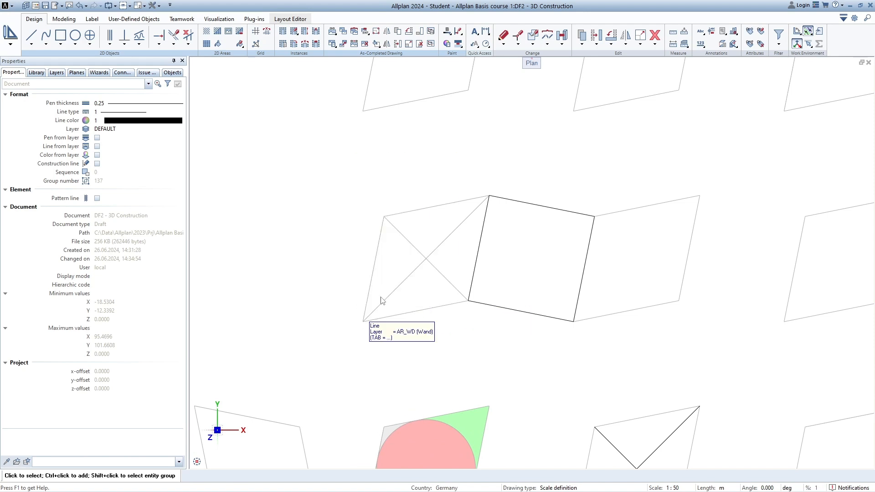
{"action": "left_click_drag", "start_coordinate": [444, 353], "coordinate": [601, 191]}
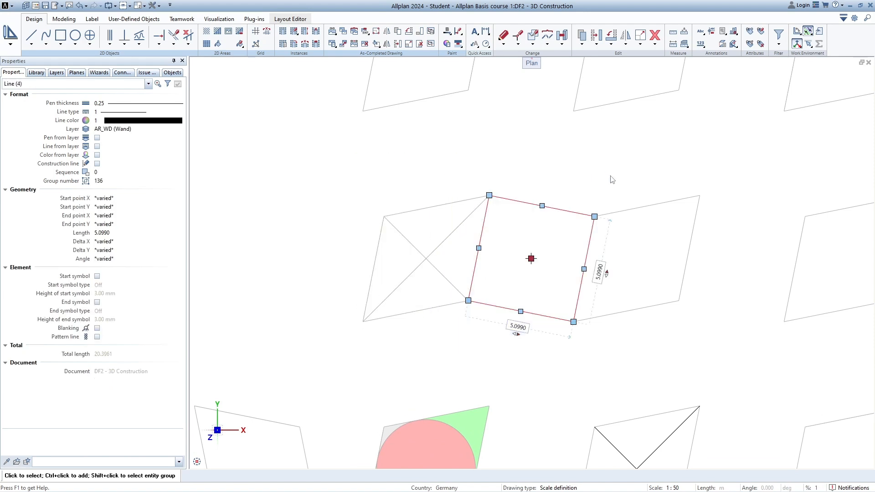
{"action": "key", "text": "Delete"}
Delete the black cross from the current "3D Construction" file and review the drawing file statuses
{"action": "scroll", "coordinate": [609, 174], "scroll_direction": "down", "scroll_amount": 3}
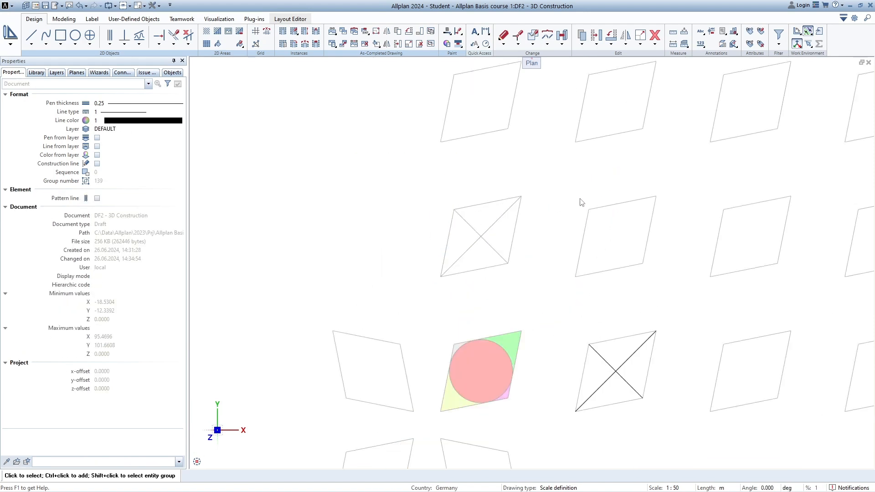
{"action": "middle_click_drag", "start_coordinate": [580, 247], "coordinate": [482, 231]}
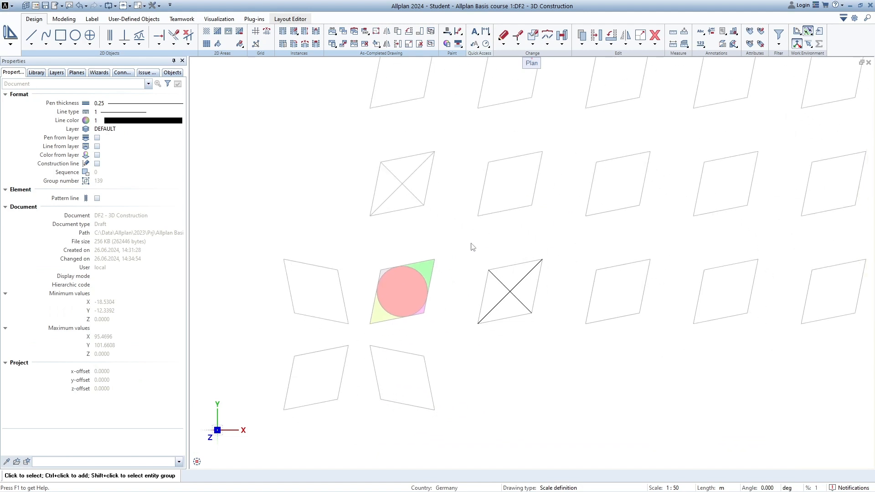
{"action": "left_click", "coordinate": [498, 302]}
{"action": "key", "text": "Delete"}
{"action": "left_click", "coordinate": [35, 6]}
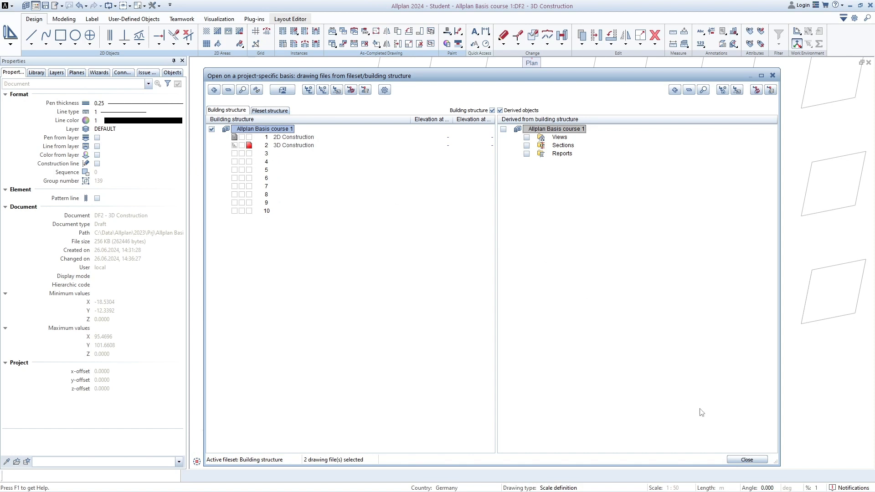
{"action": "left_click", "coordinate": [743, 460]}
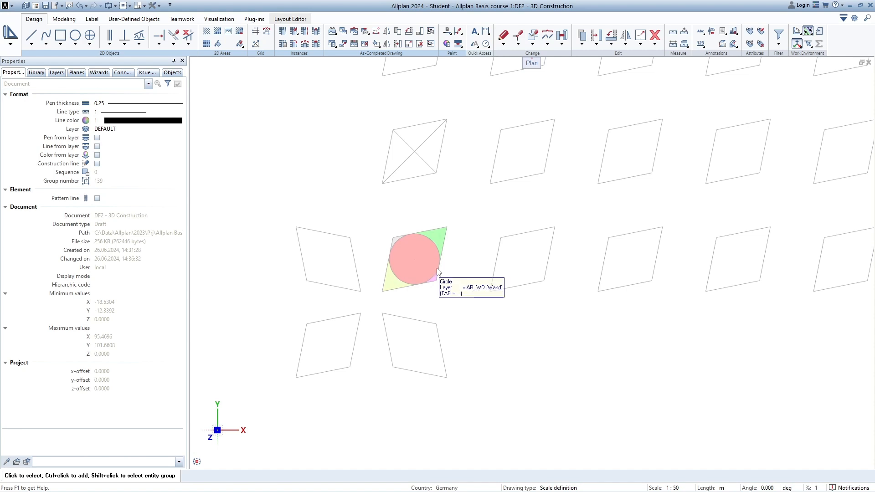
Bring up the 3D modeling tools and set the viewport layout to 2 + 1 Animation Window
{"action": "scroll", "coordinate": [437, 267], "scroll_direction": "up", "scroll_amount": 5}
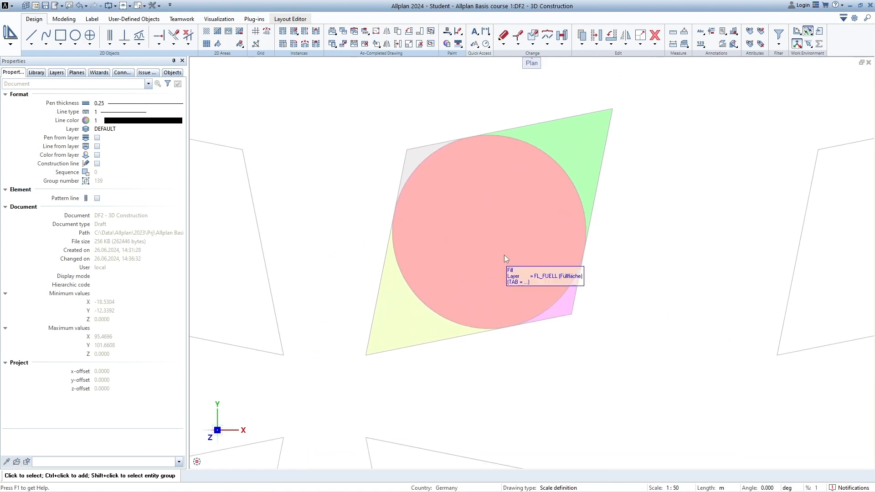
{"action": "middle_click_drag", "start_coordinate": [464, 198], "coordinate": [515, 280]}
{"action": "scroll", "coordinate": [484, 226], "scroll_direction": "up", "scroll_amount": 1}
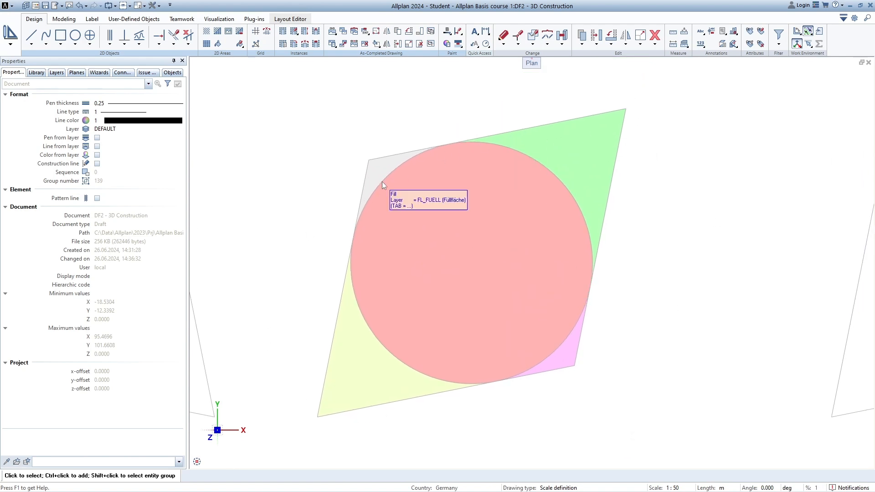
{"action": "scroll", "coordinate": [333, 232], "scroll_direction": "down", "scroll_amount": 1}
{"action": "middle_click_drag", "start_coordinate": [326, 252], "coordinate": [370, 243]}
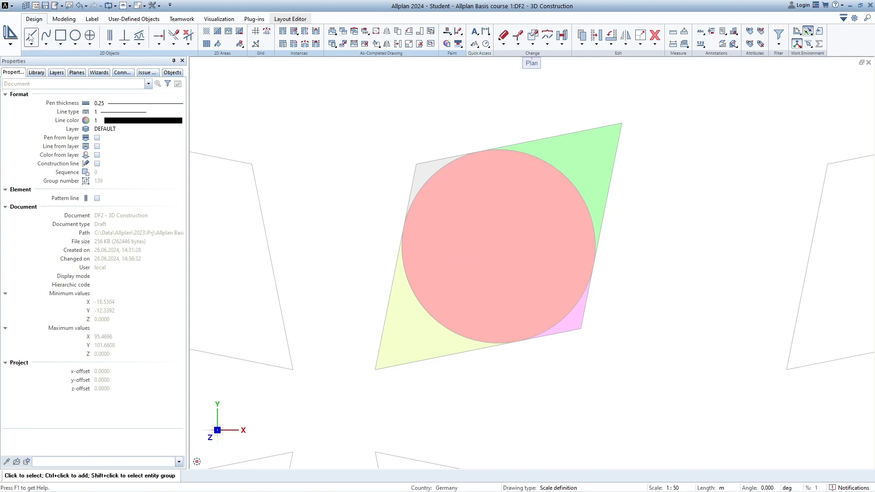
{"action": "left_click", "coordinate": [10, 44]}
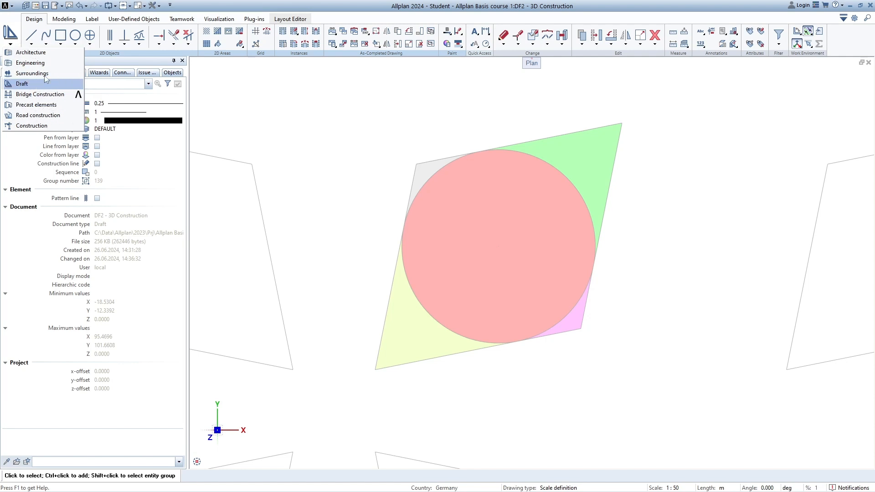
{"action": "left_click", "coordinate": [69, 21]}
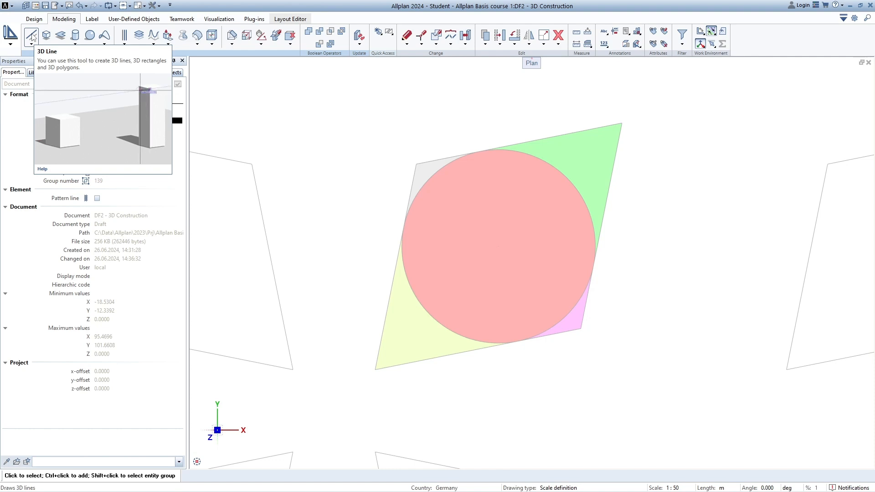
{"action": "left_click", "coordinate": [144, 7]}
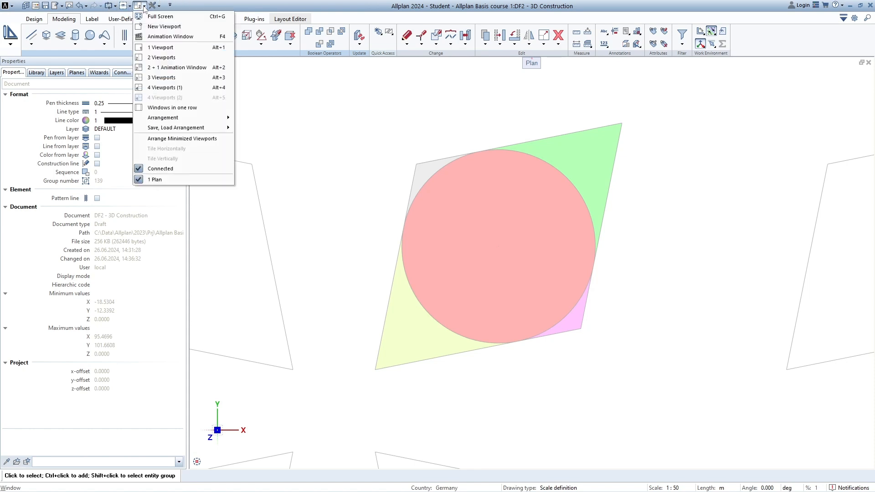
{"action": "left_click", "coordinate": [172, 68]}
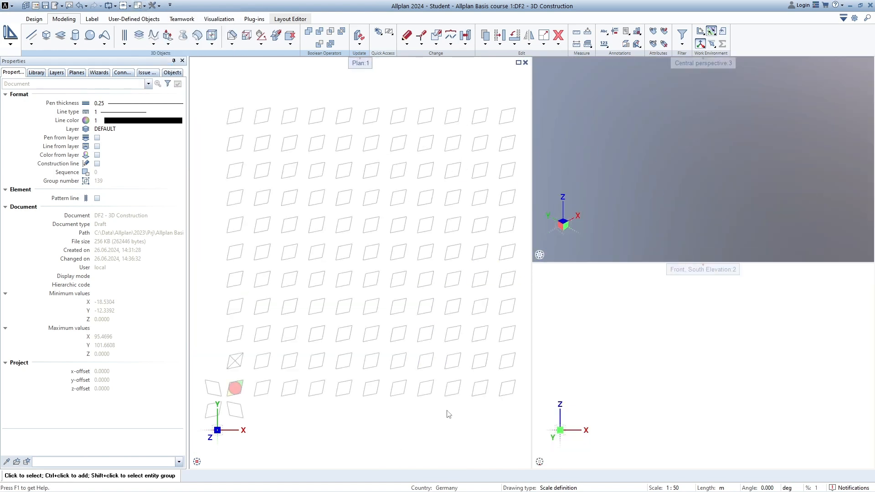
Start the 3D Line tool and move its two floating option windows into the free area beside the parallelogram grid
{"action": "middle_click_drag", "start_coordinate": [337, 393], "coordinate": [478, 253]}
{"action": "scroll", "coordinate": [365, 232], "scroll_direction": "up", "scroll_amount": 4}
{"action": "middle_click_drag", "start_coordinate": [450, 309], "coordinate": [362, 313]}
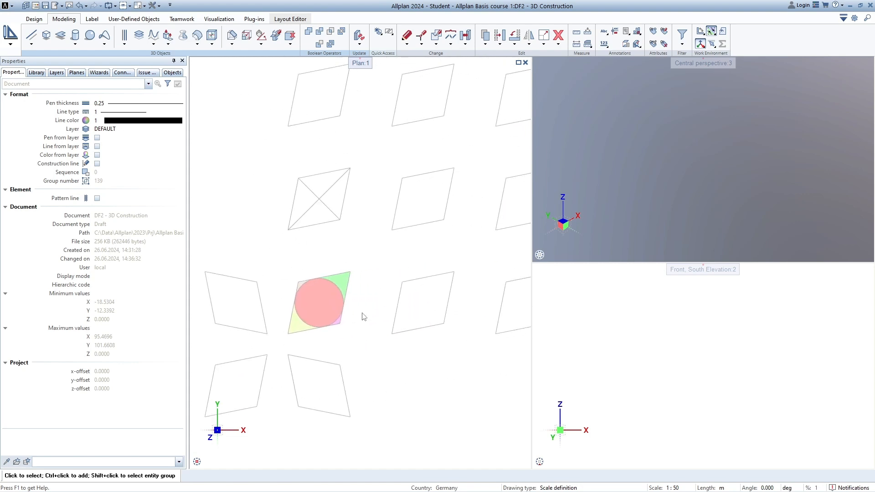
{"action": "scroll", "coordinate": [365, 315], "scroll_direction": "up", "scroll_amount": 3}
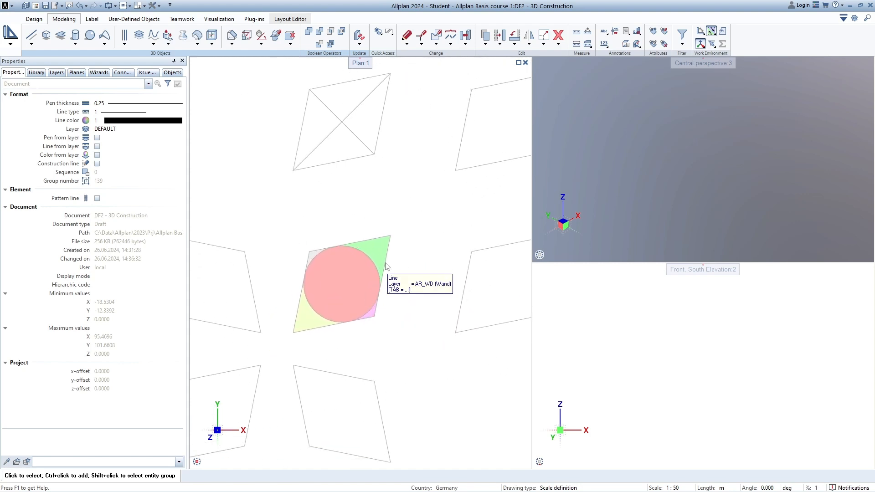
{"action": "mouse_move", "coordinate": [711, 153]}
{"action": "left_mouse_down"}
{"action": "mouse_move", "coordinate": [718, 136]}
{"action": "mouse_move", "coordinate": [668, 111]}
{"action": "mouse_move", "coordinate": [705, 131]}
{"action": "mouse_move", "coordinate": [708, 116]}
{"action": "left_mouse_up"}
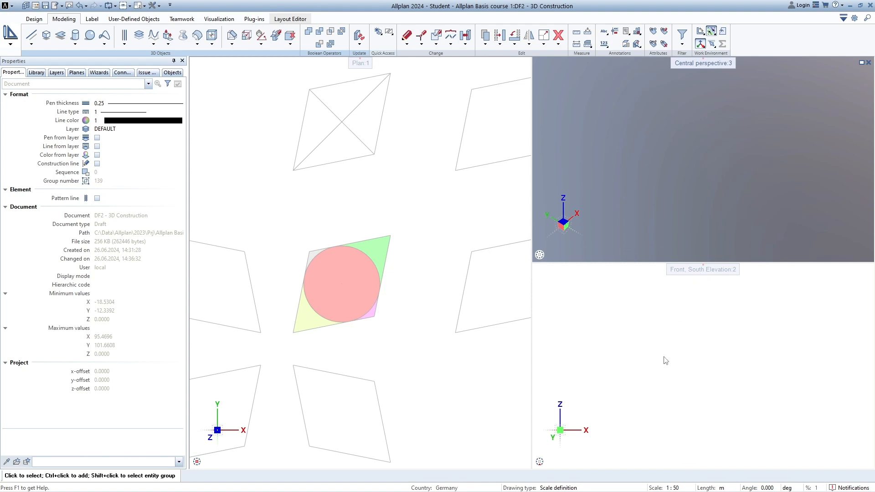
{"action": "scroll", "coordinate": [411, 319], "scroll_direction": "down", "scroll_amount": 3}
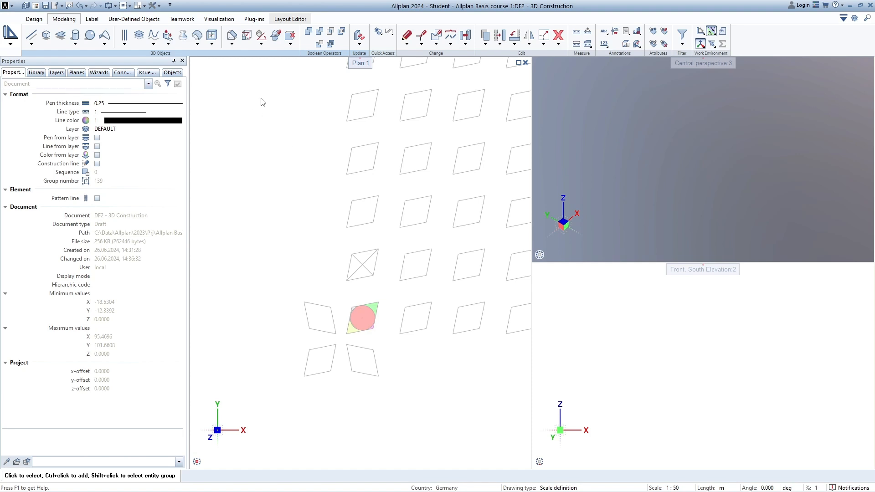
{"action": "left_click", "coordinate": [31, 35]}
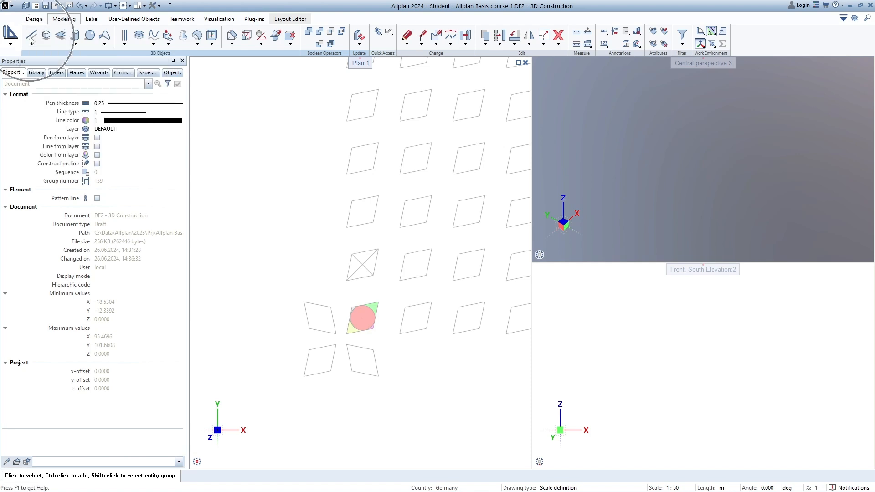
{"action": "left_click", "coordinate": [33, 36]}
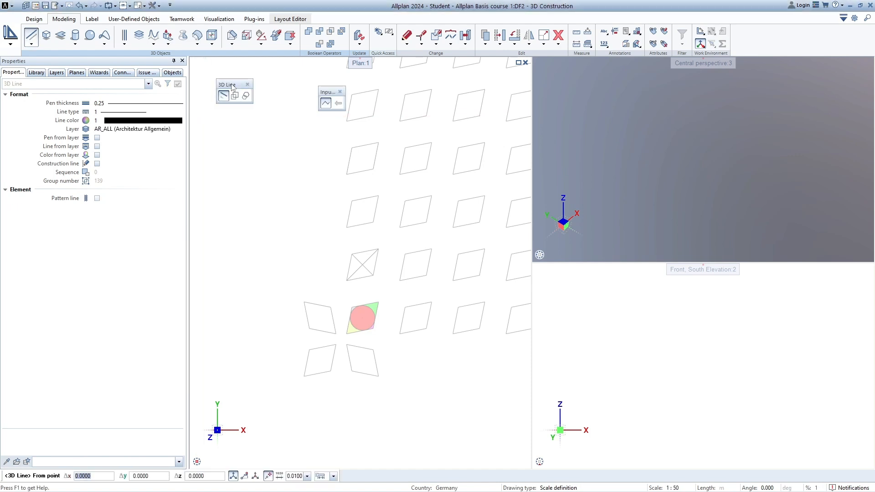
{"action": "left_click_drag", "start_coordinate": [232, 87], "coordinate": [242, 118]}
{"action": "left_click_drag", "start_coordinate": [330, 92], "coordinate": [291, 116]}
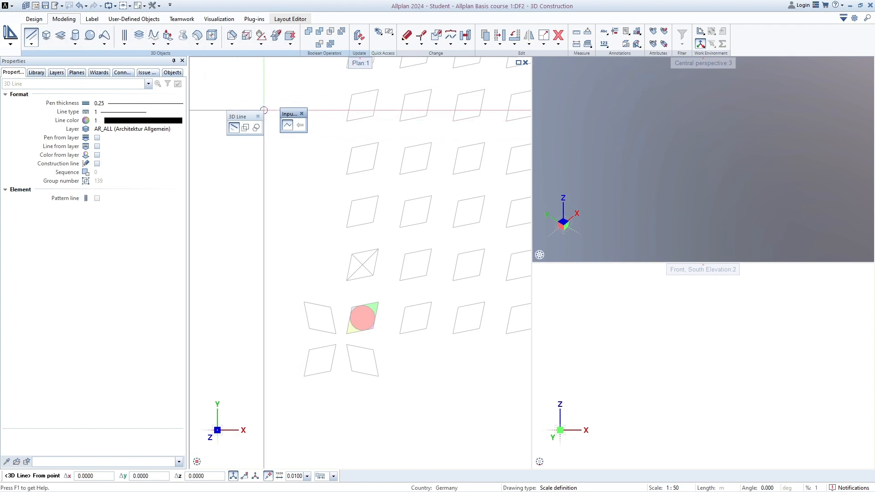
{"action": "left_click_drag", "start_coordinate": [239, 117], "coordinate": [233, 108]}
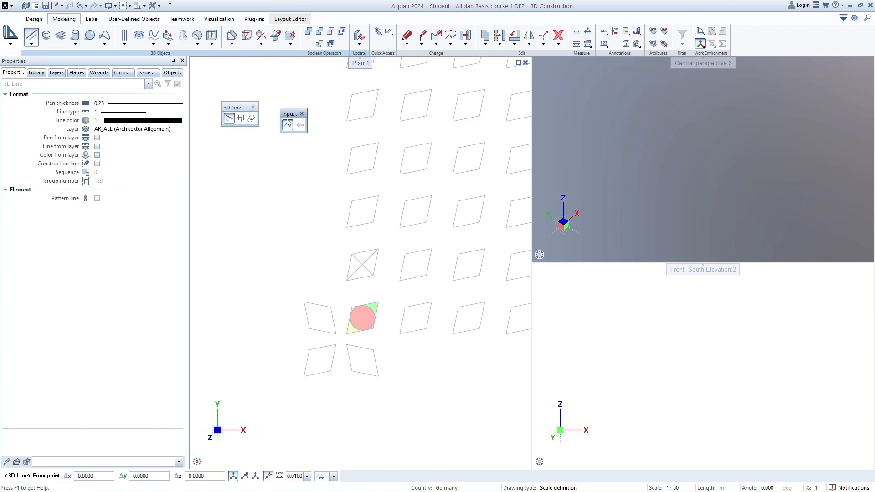
{"action": "left_click_drag", "start_coordinate": [289, 115], "coordinate": [294, 99]}
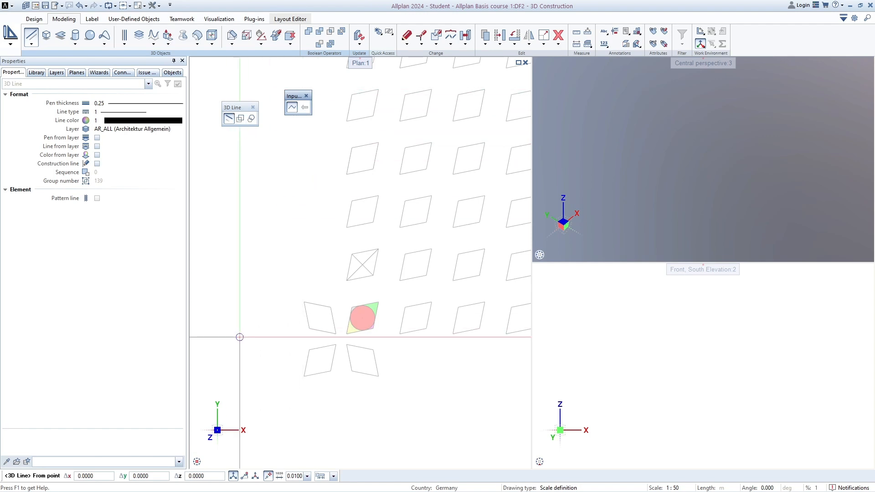
Trace the coloured parallelogram with a closed 3D polyline through its four corners in the plan view
{"action": "scroll", "coordinate": [357, 322], "scroll_direction": "up", "scroll_amount": 3}
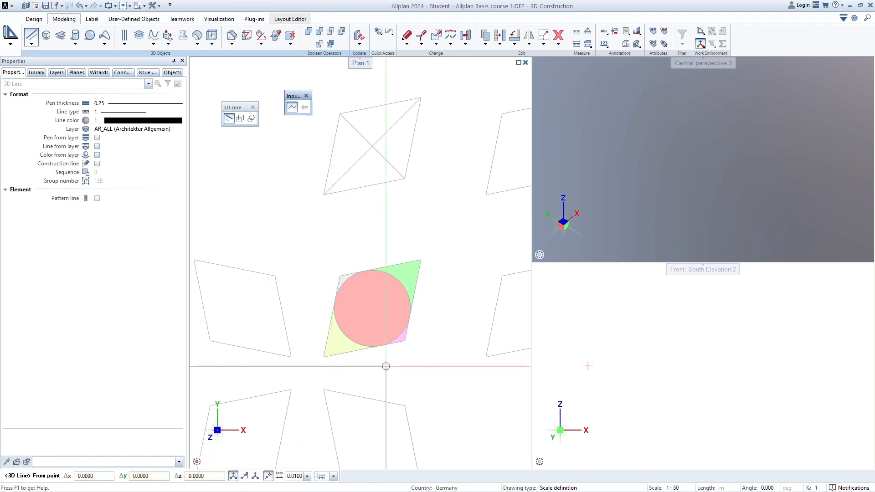
{"action": "middle_click_drag", "start_coordinate": [403, 368], "coordinate": [396, 366]}
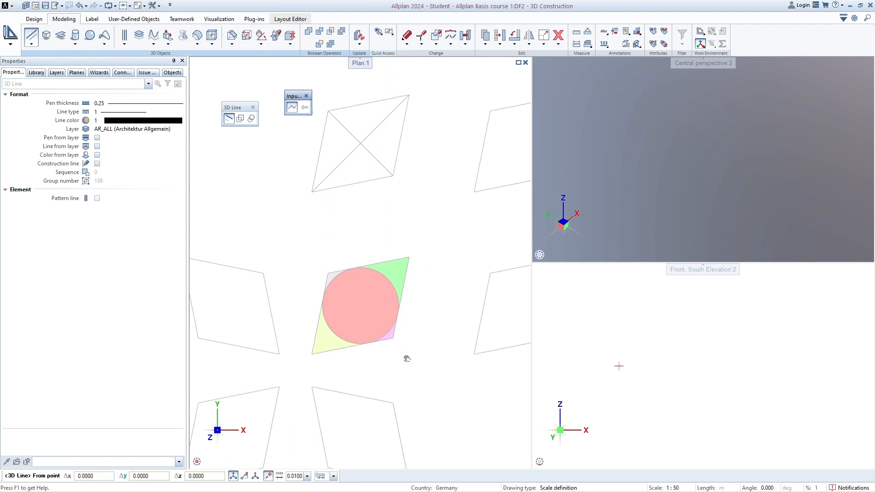
{"action": "scroll", "coordinate": [340, 365], "scroll_direction": "up", "scroll_amount": 5}
{"action": "scroll", "coordinate": [288, 364], "scroll_direction": "down", "scroll_amount": 2}
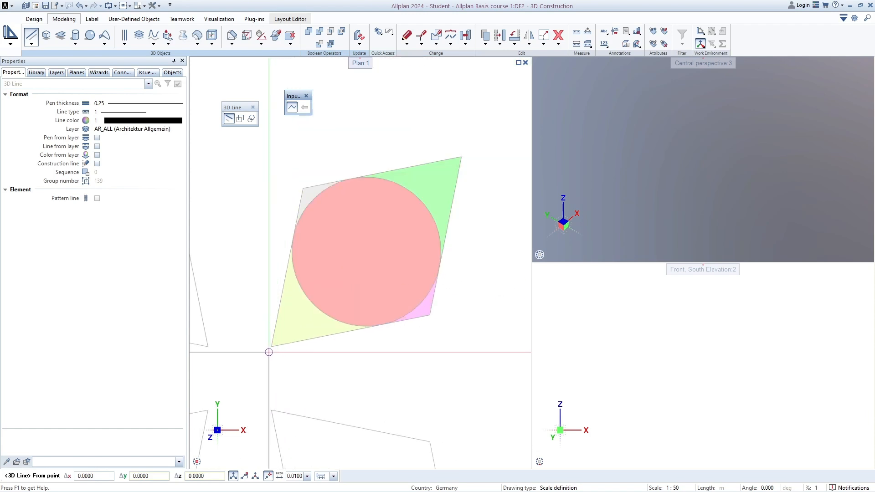
{"action": "left_click", "coordinate": [271, 347]}
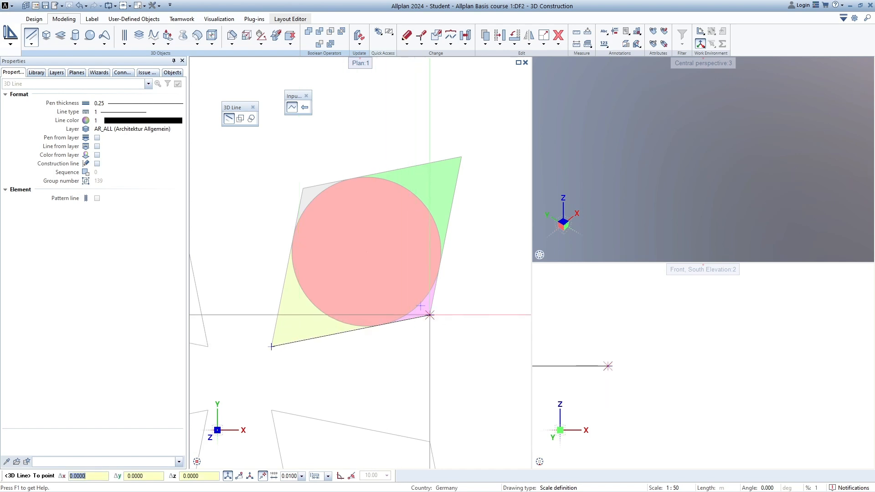
{"action": "left_click", "coordinate": [430, 315]}
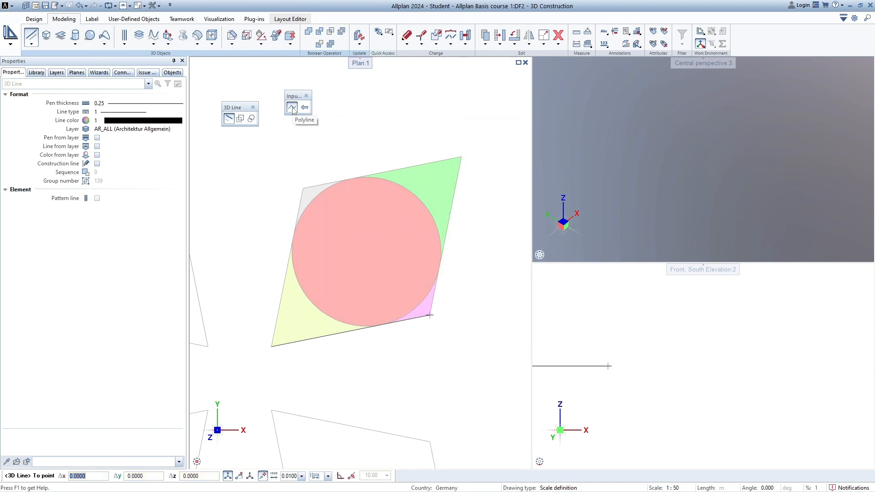
{"action": "left_click", "coordinate": [461, 156]}
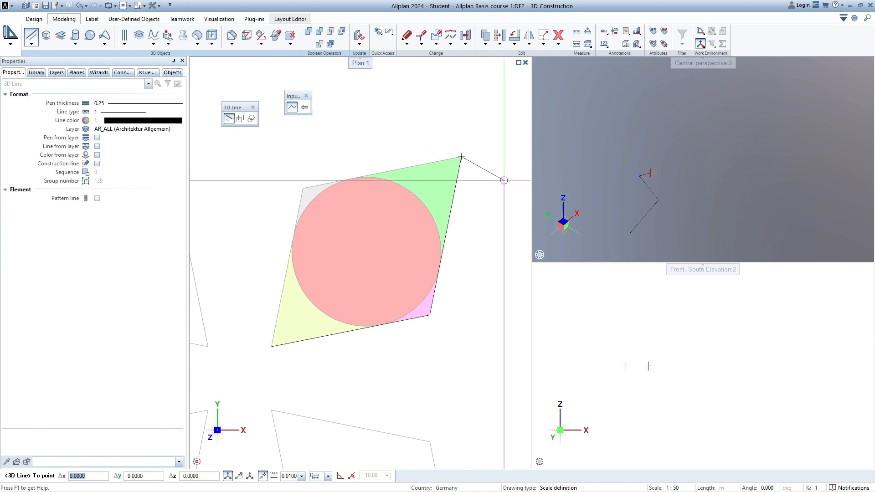
{"action": "mouse_move", "coordinate": [690, 189]}
{"action": "left_mouse_down"}
{"action": "mouse_move", "coordinate": [682, 201]}
{"action": "mouse_move", "coordinate": [676, 195]}
{"action": "left_mouse_up"}
{"action": "scroll", "coordinate": [662, 202], "scroll_direction": "down", "scroll_amount": 1}
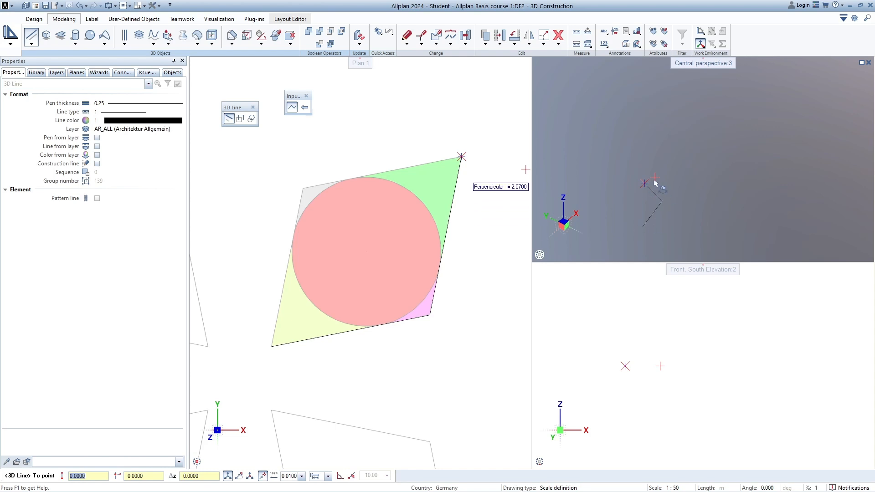
{"action": "scroll", "coordinate": [664, 331], "scroll_direction": "down", "scroll_amount": 2}
{"action": "scroll", "coordinate": [634, 334], "scroll_direction": "up", "scroll_amount": 3}
{"action": "scroll", "coordinate": [640, 327], "scroll_direction": "down", "scroll_amount": 1}
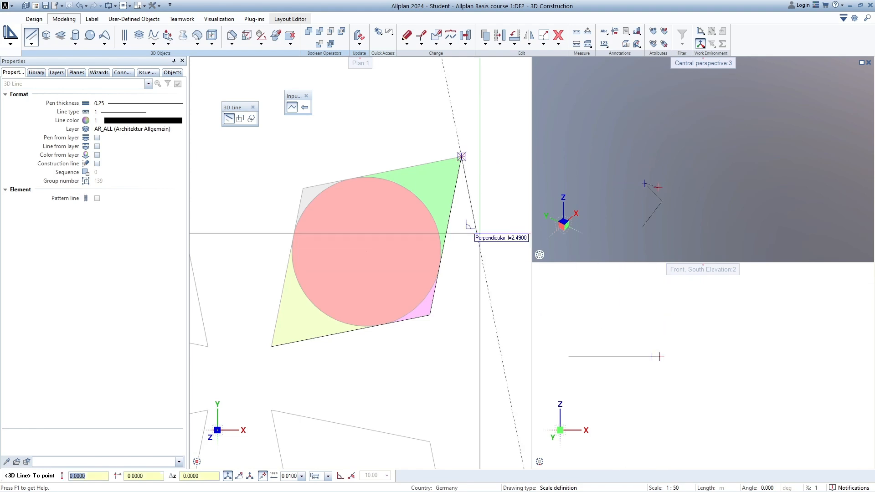
{"action": "left_click", "coordinate": [303, 188]}
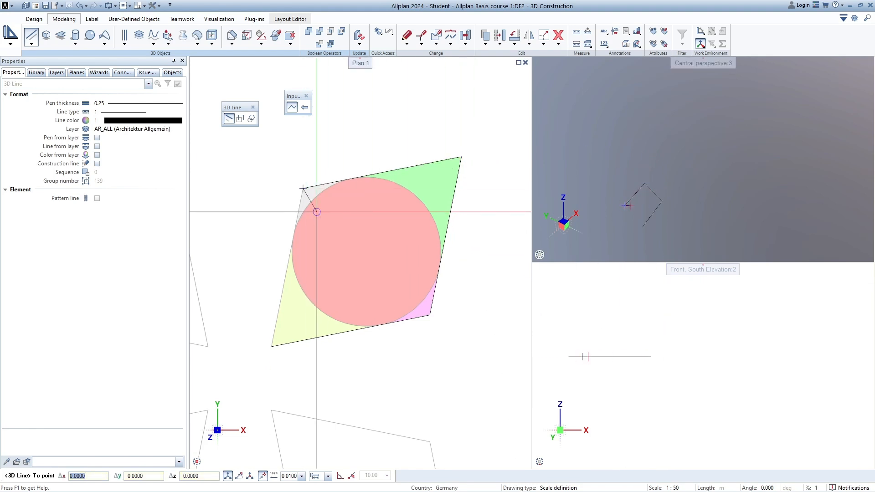
{"action": "left_click", "coordinate": [271, 346]}
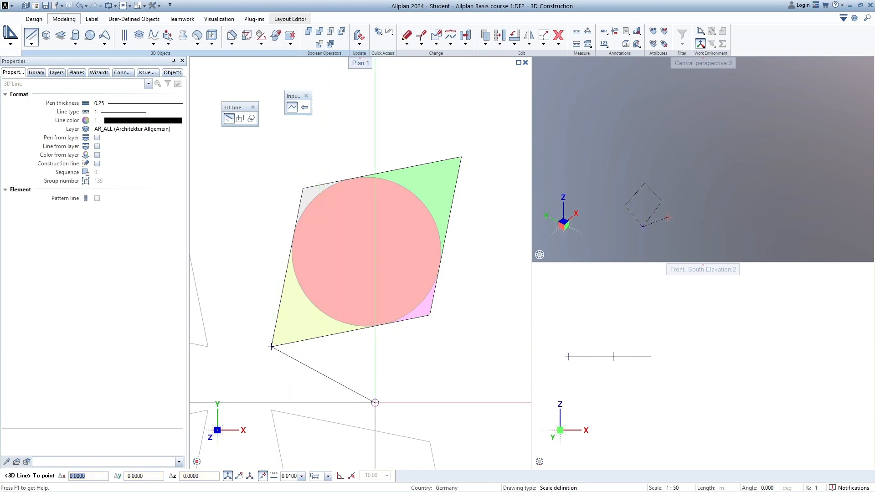
{"action": "key", "text": "Escape"}
Examine the traced 3D outline from different angles in the central perspective view
{"action": "scroll", "coordinate": [633, 208], "scroll_direction": "up", "scroll_amount": 3}
{"action": "middle_click_drag", "start_coordinate": [670, 228], "coordinate": [694, 152]}
{"action": "left_click_drag", "start_coordinate": [706, 112], "coordinate": [713, 128], "text": "ctrl"}
{"action": "middle_click_drag", "start_coordinate": [712, 128], "coordinate": [728, 161]}
{"action": "scroll", "coordinate": [708, 176], "scroll_direction": "up", "scroll_amount": 2}
{"action": "scroll", "coordinate": [724, 182], "scroll_direction": "down", "scroll_amount": 1}
{"action": "left_click_drag", "start_coordinate": [693, 149], "coordinate": [775, 122]}
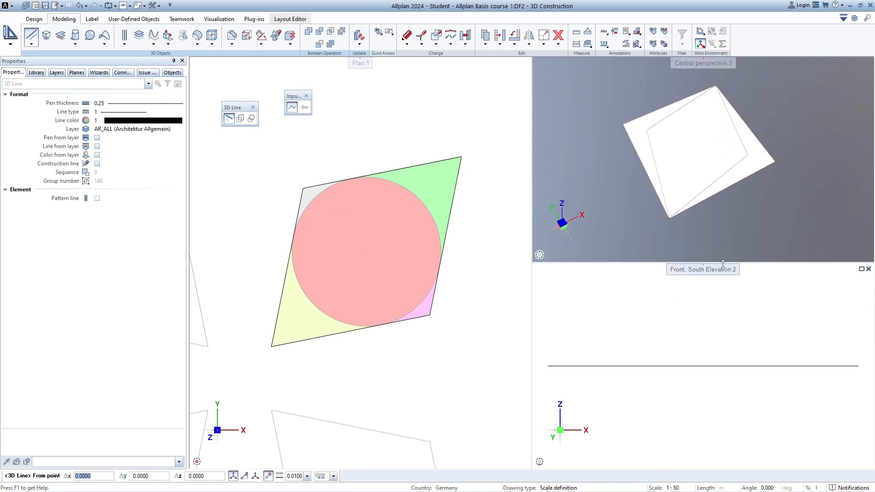
End the 3D Line tool and inspect the traced outline in the Southwest Isometric View, orbiting it to another angle
{"action": "middle_click_drag", "start_coordinate": [488, 234], "coordinate": [456, 250]}
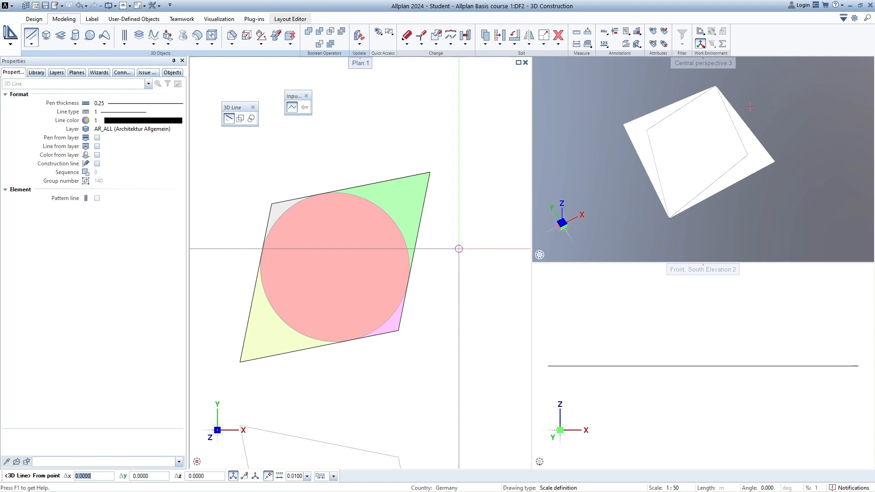
{"action": "key", "text": "Escape"}
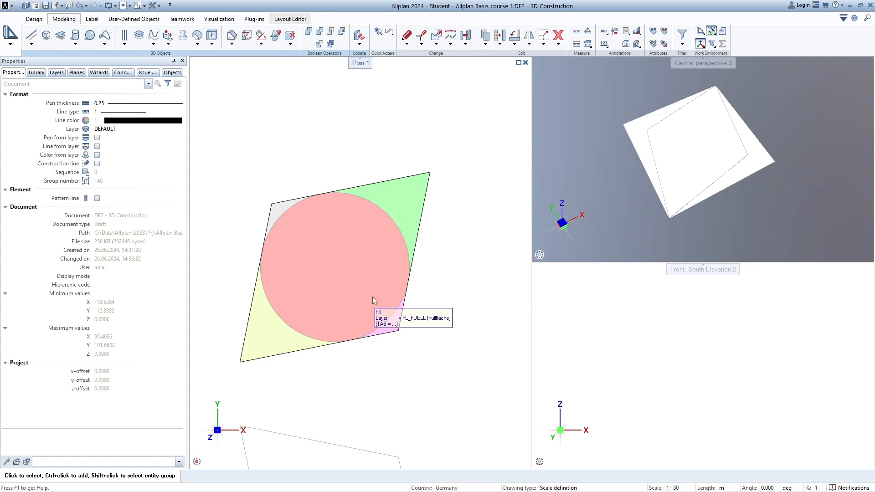
{"action": "middle_click_drag", "start_coordinate": [431, 304], "coordinate": [458, 300]}
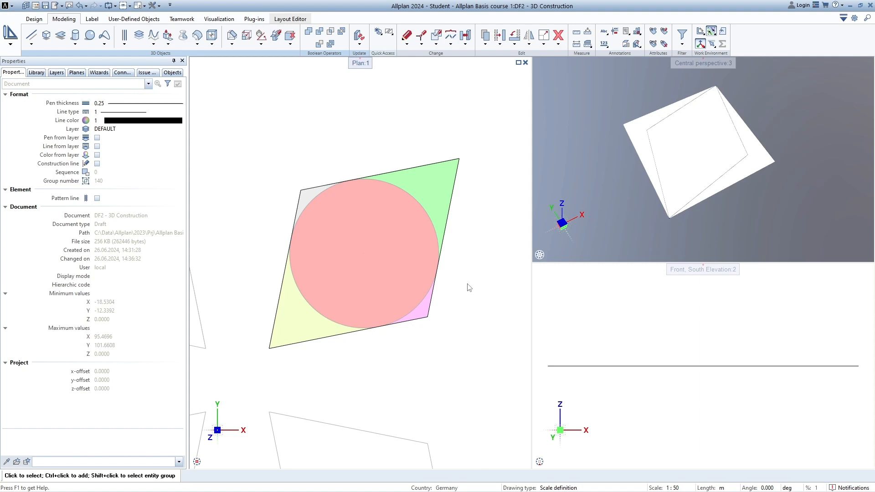
{"action": "mouse_move", "coordinate": [197, 460]}
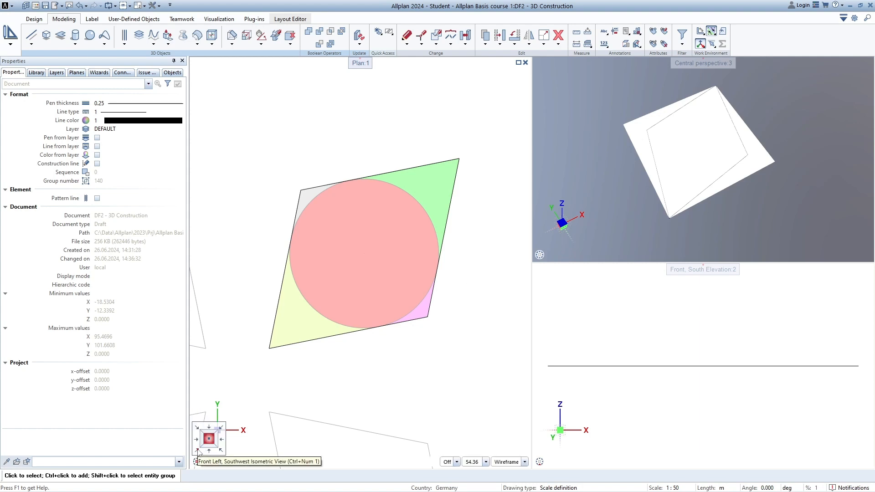
{"action": "left_click", "coordinate": [197, 451]}
{"action": "scroll", "coordinate": [380, 253], "scroll_direction": "down", "scroll_amount": 3}
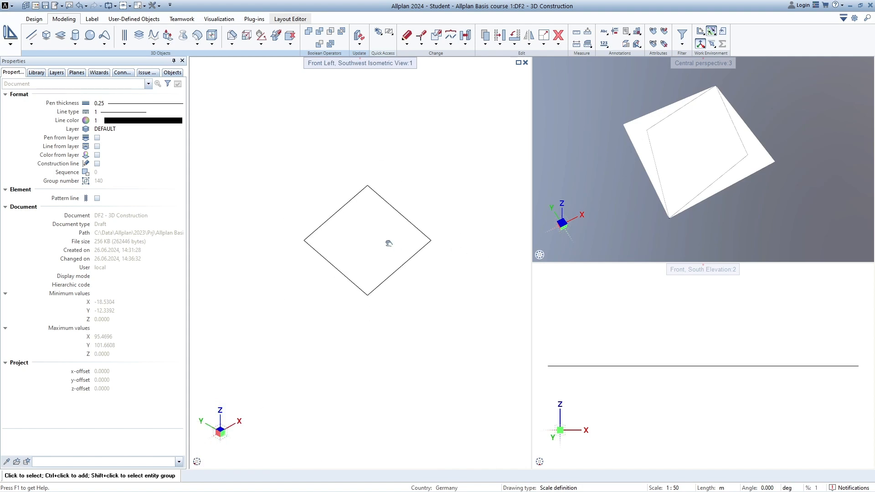
{"action": "middle_click_drag", "start_coordinate": [389, 228], "coordinate": [410, 287], "text": "shift"}
Return the large viewport to the Plan view and look over the parallelogram grid
{"action": "mouse_move", "coordinate": [197, 461]}
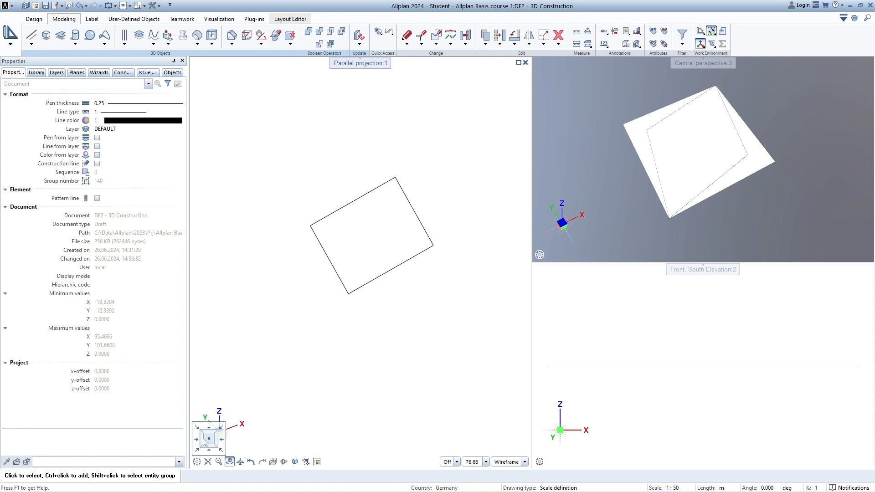
{"action": "left_click", "coordinate": [204, 439]}
{"action": "scroll", "coordinate": [316, 324], "scroll_direction": "up", "scroll_amount": 5}
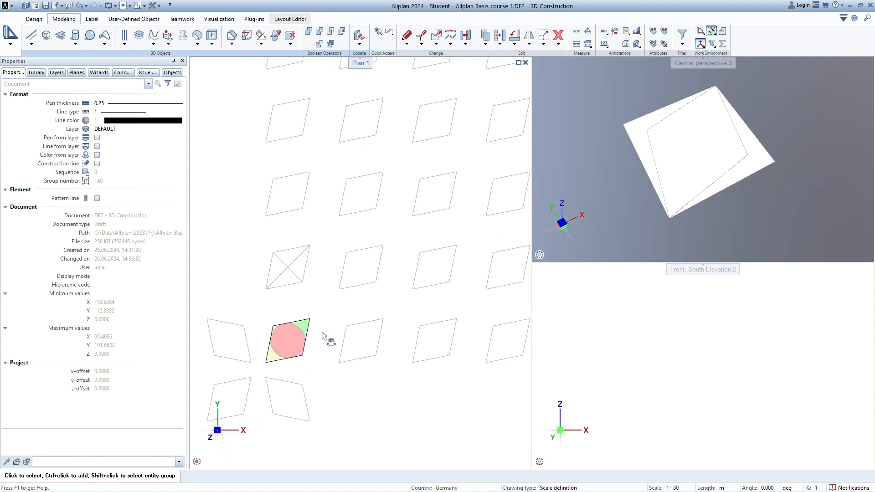
{"action": "middle_click_drag", "start_coordinate": [419, 299], "coordinate": [333, 366]}
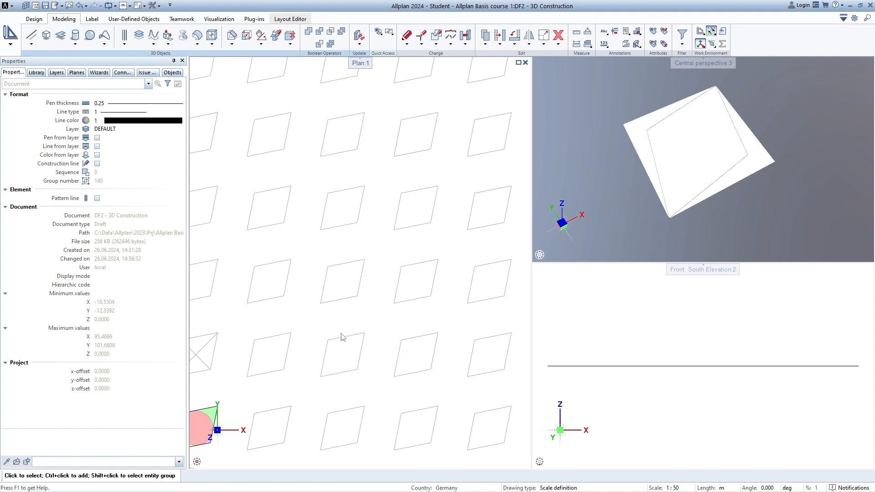
Compare the Southwest Isometric View with the Plan view in the large viewport, ending in Plan with the coloured parallelogram framed
{"action": "mouse_move", "coordinate": [201, 449]}
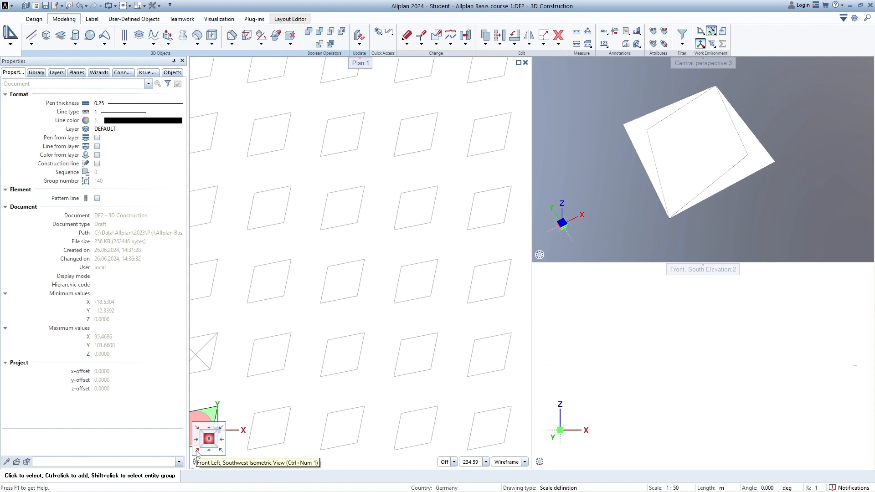
{"action": "left_click", "coordinate": [197, 451]}
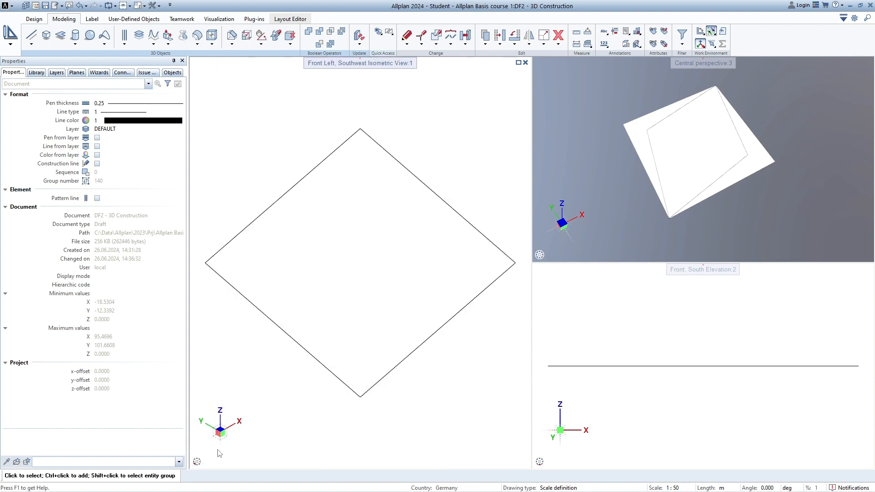
{"action": "mouse_move", "coordinate": [221, 448]}
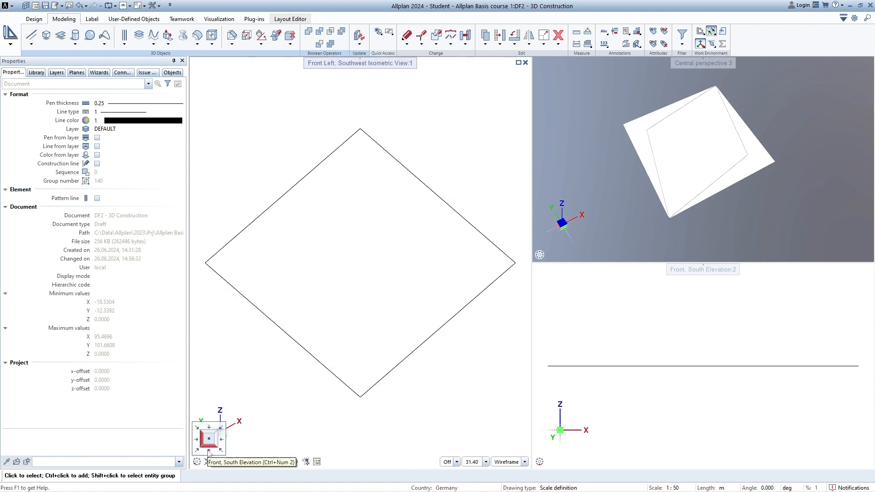
{"action": "left_click", "coordinate": [214, 442]}
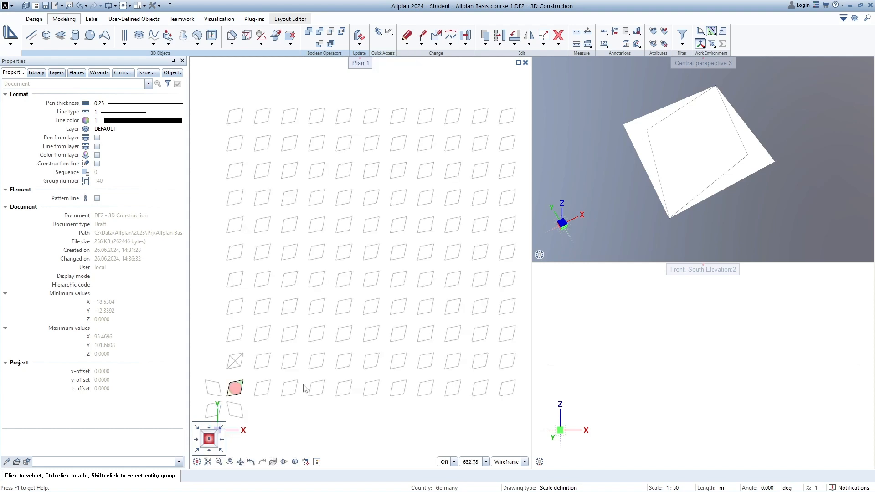
{"action": "scroll", "coordinate": [344, 316], "scroll_direction": "up", "scroll_amount": 4}
{"action": "middle_click_drag", "start_coordinate": [409, 292], "coordinate": [422, 275]}
{"action": "middle_click_drag", "start_coordinate": [454, 311], "coordinate": [424, 311]}
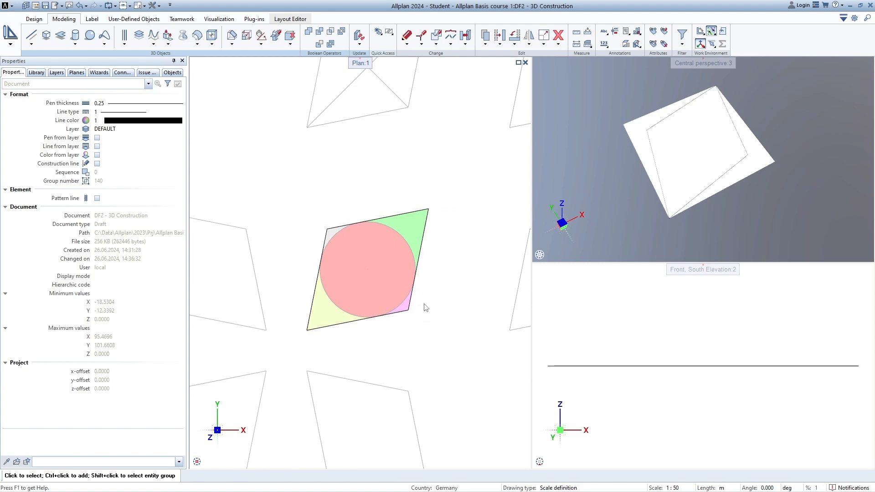
Examine the 3D outline from several angles in the central perspective view and compare it with the coloured parallelogram in plan
{"action": "left_click_drag", "start_coordinate": [718, 177], "coordinate": [695, 181]}
{"action": "scroll", "coordinate": [714, 148], "scroll_direction": "up", "scroll_amount": 2}
{"action": "scroll", "coordinate": [743, 126], "scroll_direction": "down", "scroll_amount": 1}
{"action": "middle_click_drag", "start_coordinate": [745, 119], "coordinate": [735, 140]}
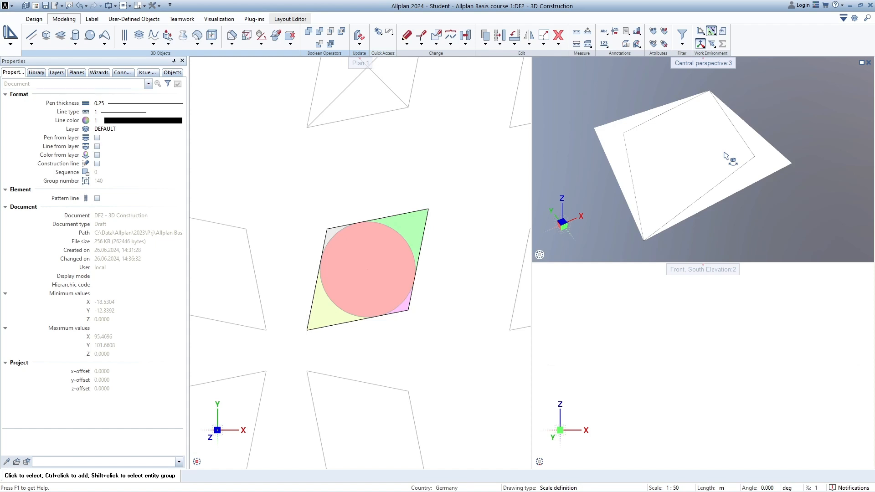
{"action": "left_click_drag", "start_coordinate": [724, 157], "coordinate": [636, 185]}
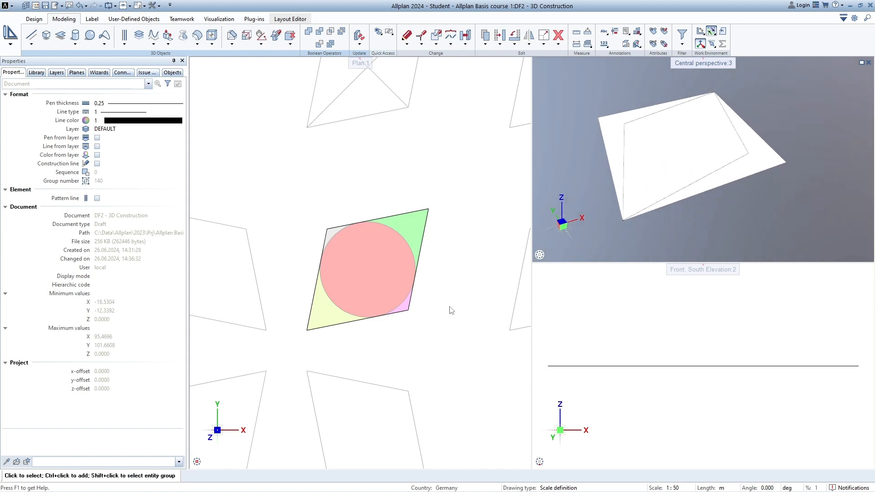
{"action": "middle_click_drag", "start_coordinate": [452, 311], "coordinate": [434, 313]}
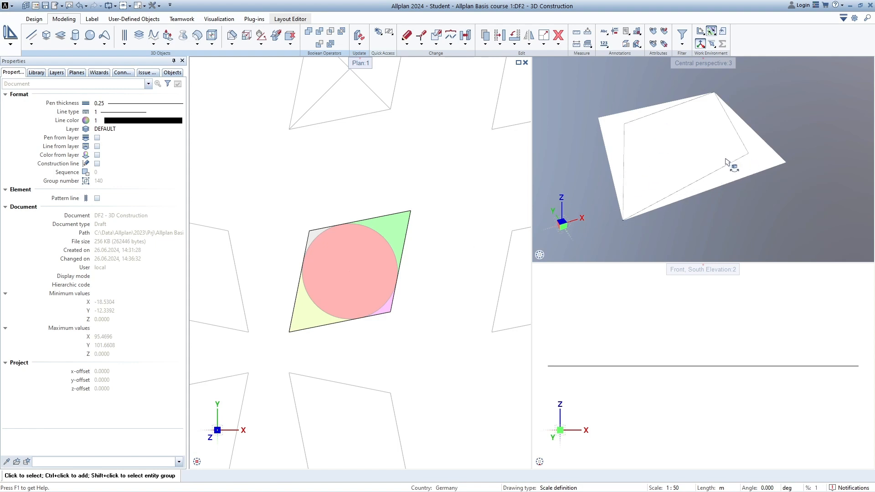
{"action": "middle_click_drag", "start_coordinate": [454, 258], "coordinate": [447, 238]}
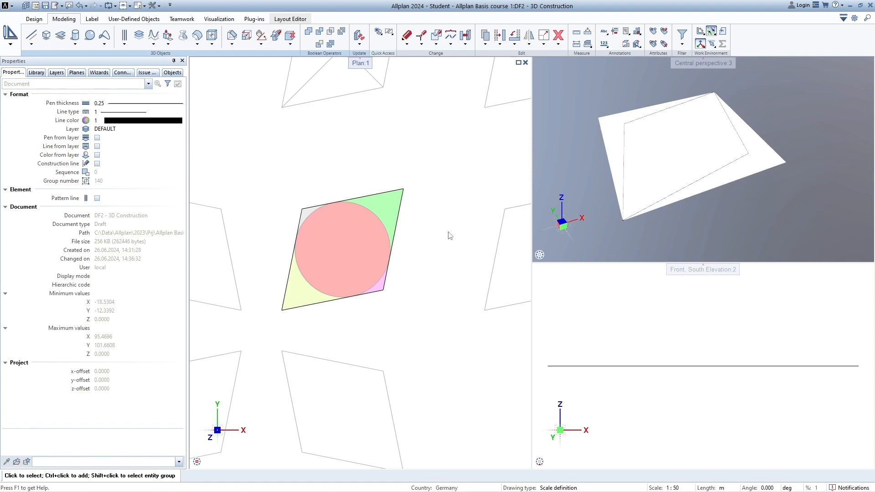
{"action": "middle_click_drag", "start_coordinate": [445, 221], "coordinate": [451, 226]}
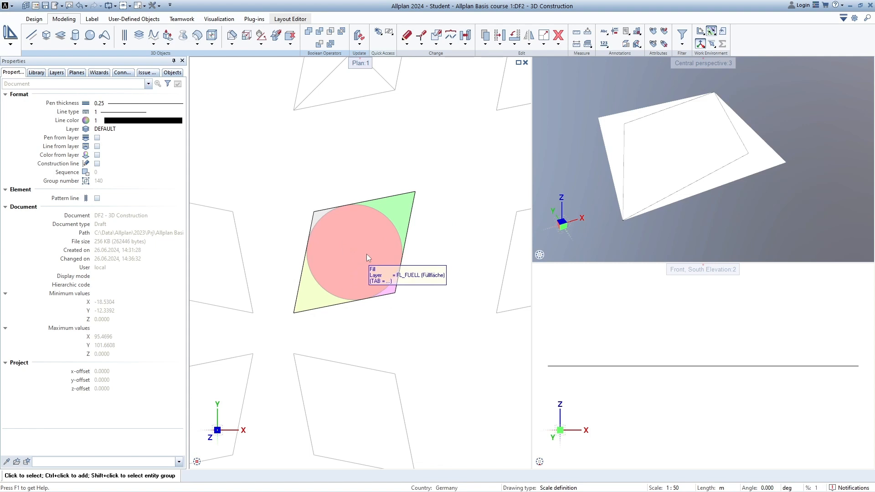
Draw two 3D lines as diagonals between the opposite corners of the coloured parallelogram in the plan view
{"action": "left_click", "coordinate": [32, 36]}
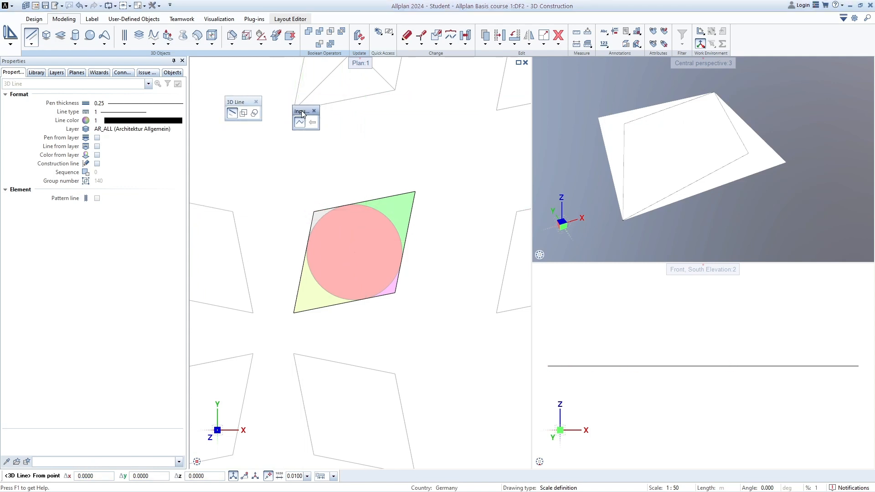
{"action": "left_click", "coordinate": [315, 211]}
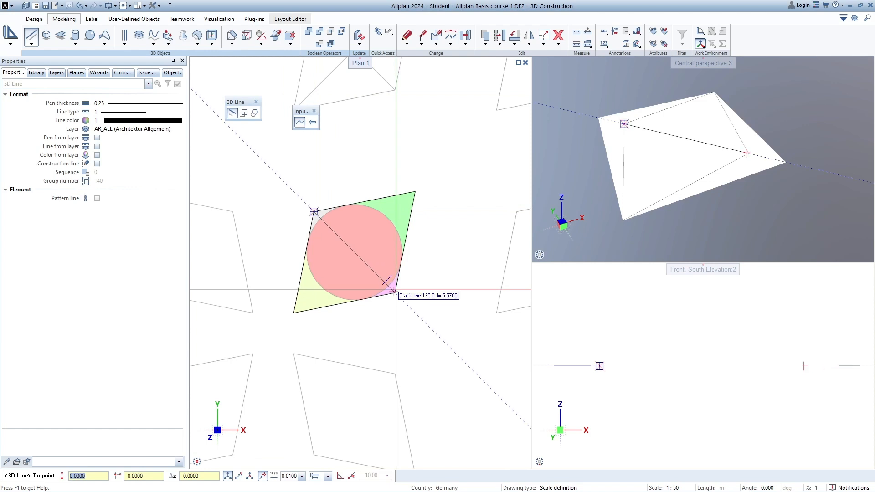
{"action": "left_click", "coordinate": [394, 292]}
{"action": "left_click", "coordinate": [294, 313]}
{"action": "left_click", "coordinate": [414, 192]}
Try to draw a vertical 3D line from the intersection of the diagonals with a Z offset of 5 m
{"action": "left_click", "coordinate": [354, 252]}
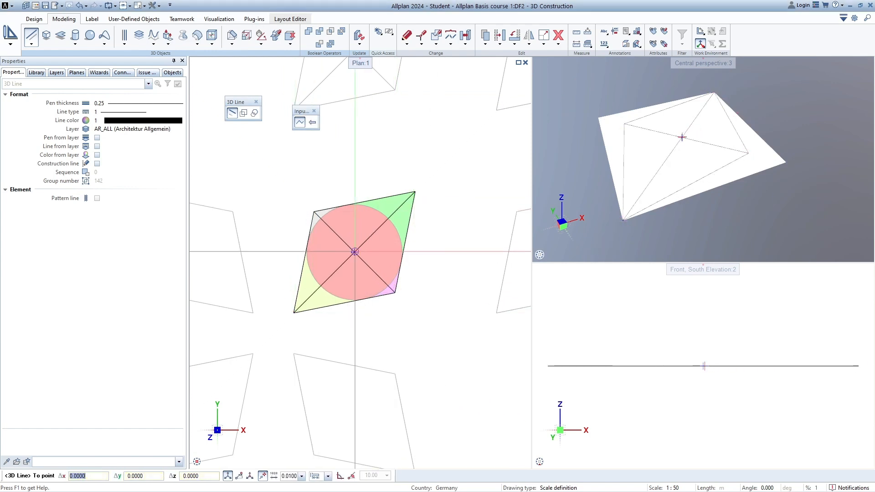
{"action": "scroll", "coordinate": [381, 252], "scroll_direction": "up", "scroll_amount": 3}
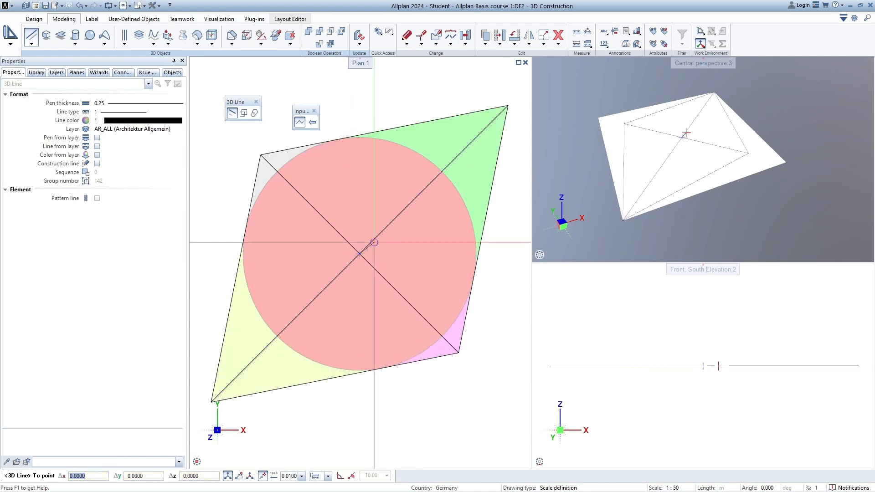
{"action": "key", "text": "Tab"}
{"action": "key", "text": "Tab"}
{"action": "type", "text": "5"}
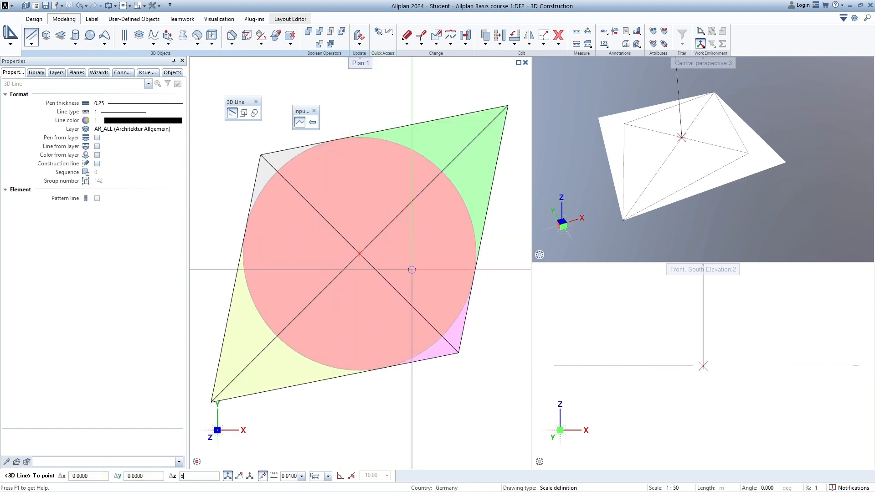
{"action": "scroll", "coordinate": [711, 175], "scroll_direction": "down", "scroll_amount": 3}
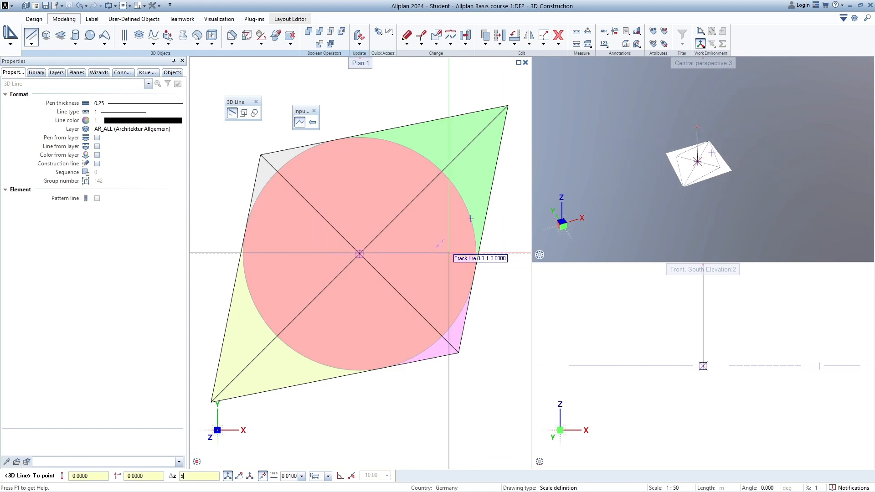
{"action": "scroll", "coordinate": [683, 201], "scroll_direction": "up", "scroll_amount": 3}
{"action": "scroll", "coordinate": [472, 279], "scroll_direction": "down", "scroll_amount": 2}
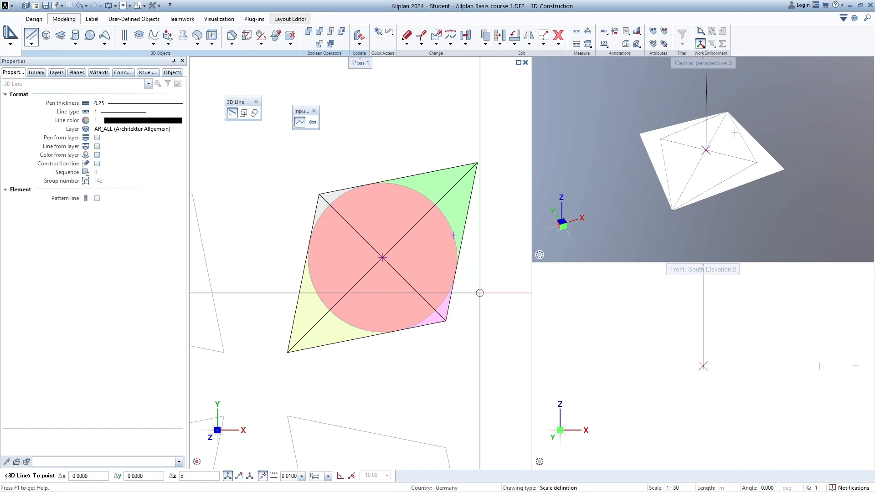
{"action": "key", "text": "Escape"}
Delete both diagonal 3D lines inside the parallelogram
{"action": "left_click_drag", "start_coordinate": [401, 247], "coordinate": [368, 263]}
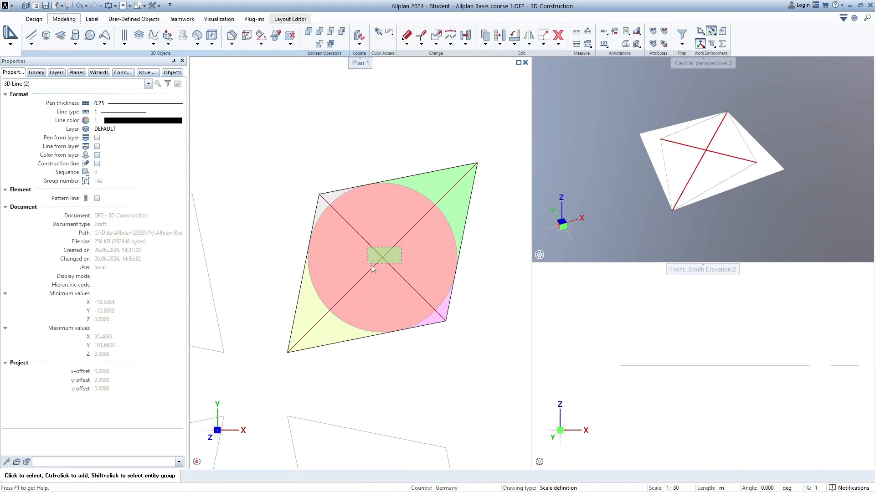
{"action": "key", "text": "Delete"}
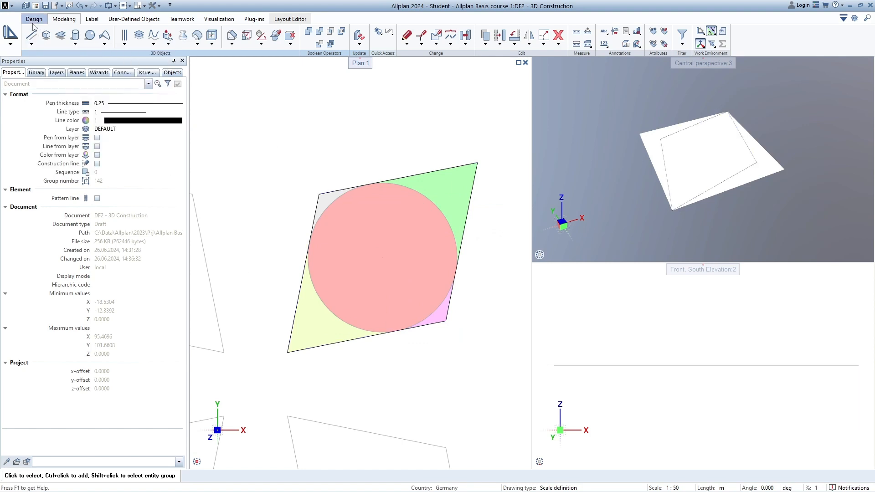
Draw a vertical 3D line 5 m upward from the midpoint between the parallelogram's upper-left and lower-right corners
{"action": "left_click", "coordinate": [34, 38]}
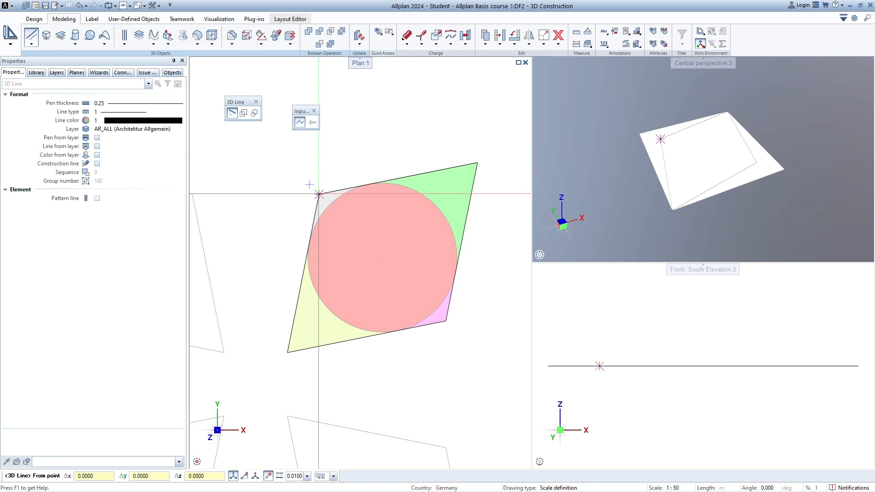
{"action": "right_click", "coordinate": [319, 194]}
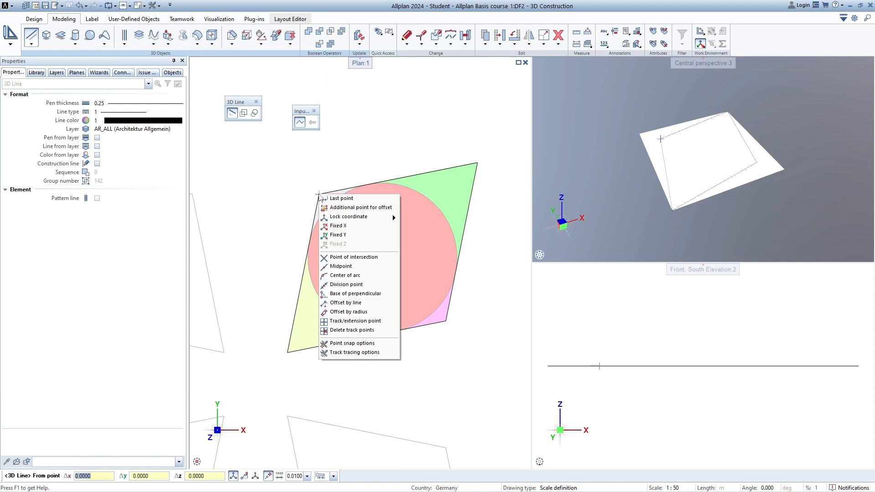
{"action": "left_click", "coordinate": [346, 267]}
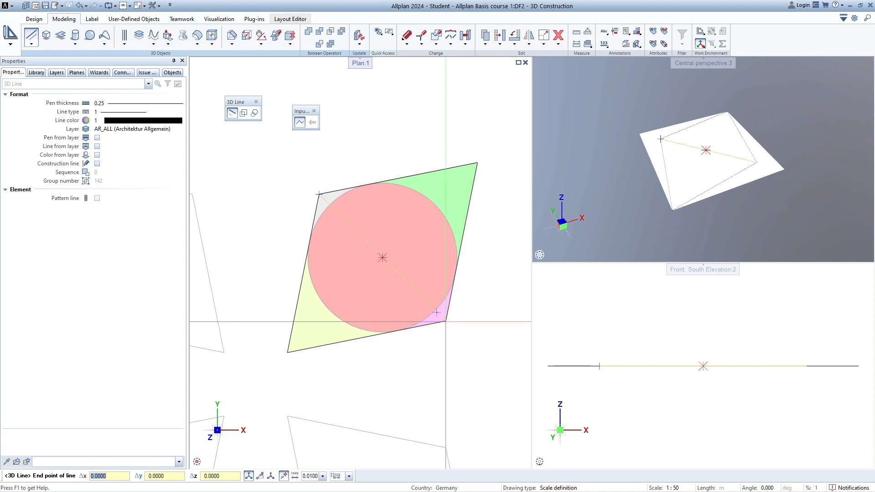
{"action": "left_click", "coordinate": [446, 322]}
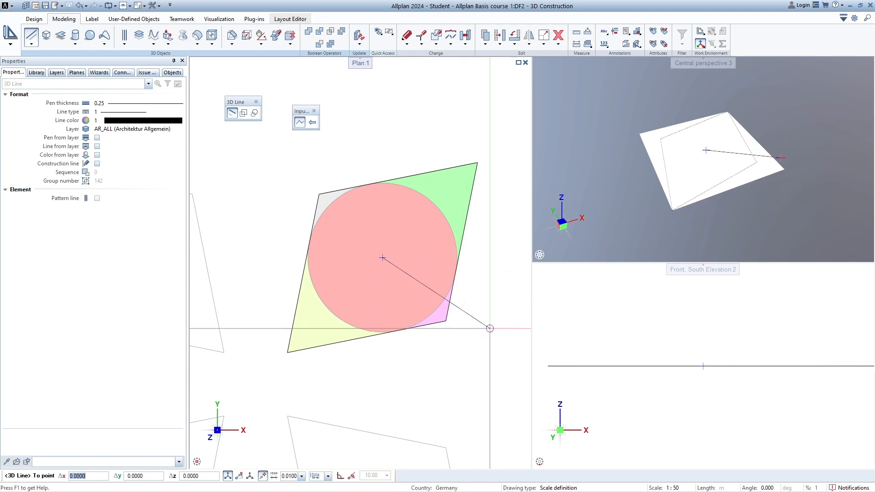
{"action": "key", "text": "Tab"}
{"action": "key", "text": "Tab"}
{"action": "type", "text": "5"}
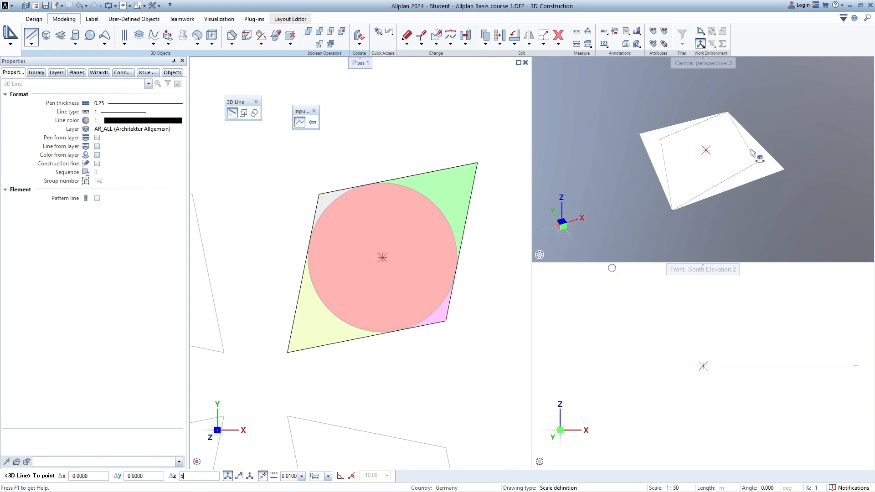
{"action": "scroll", "coordinate": [723, 198], "scroll_direction": "down", "scroll_amount": 2}
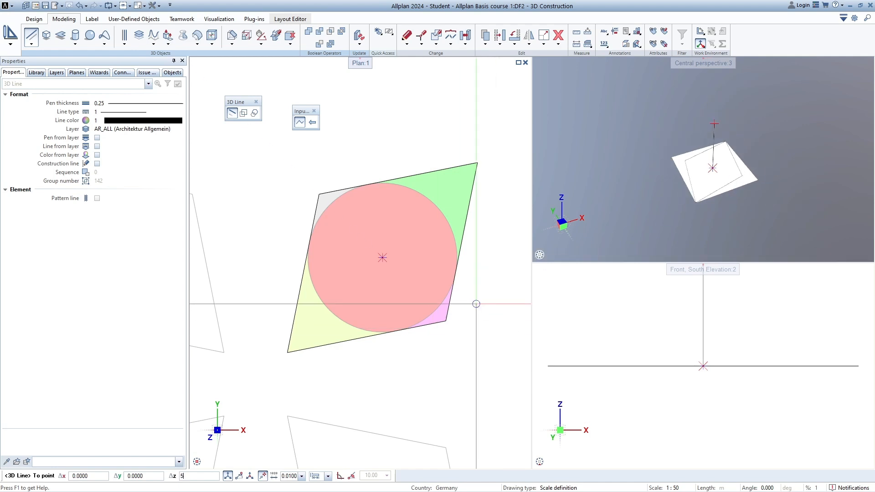
{"action": "key", "text": "Return"}
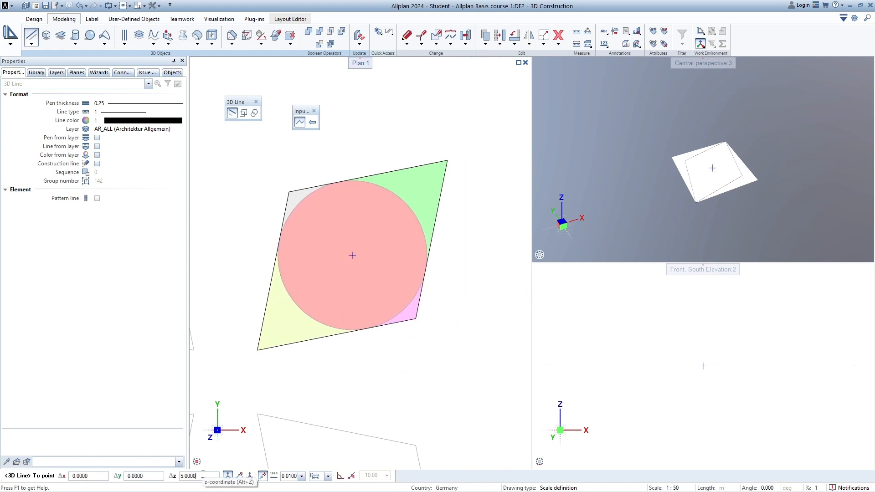
{"action": "key", "text": "Return"}
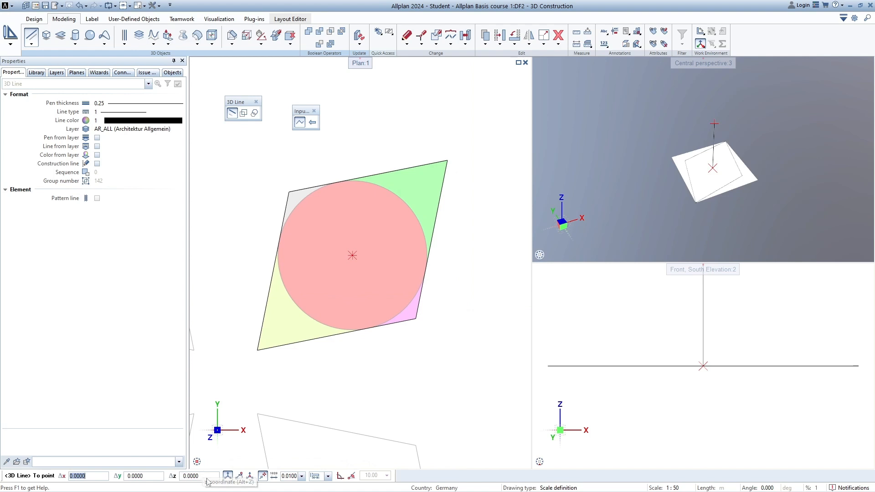
End the line command and examine the vertical line over the parallelogram from several angles in the perspective and front elevation views
{"action": "scroll", "coordinate": [720, 142], "scroll_direction": "up", "scroll_amount": 2}
{"action": "left_click_drag", "start_coordinate": [647, 130], "coordinate": [763, 136], "text": "ctrl"}
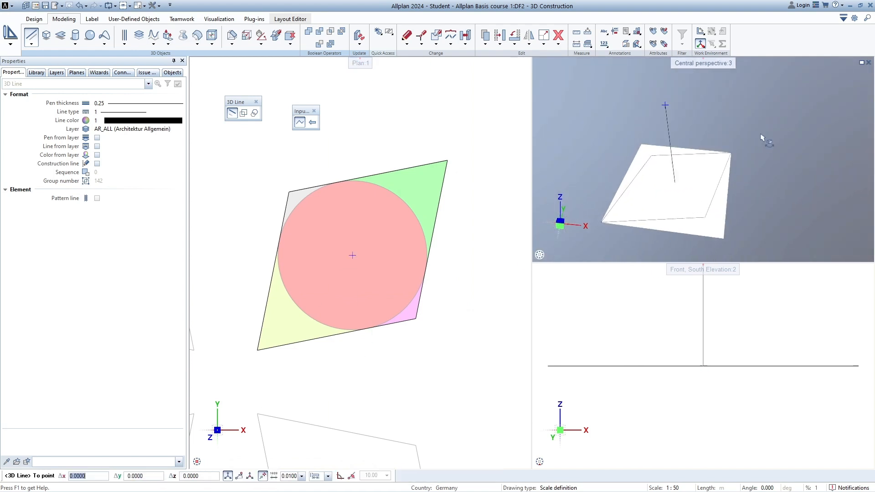
{"action": "left_click_drag", "start_coordinate": [693, 143], "coordinate": [626, 162], "text": "ctrl"}
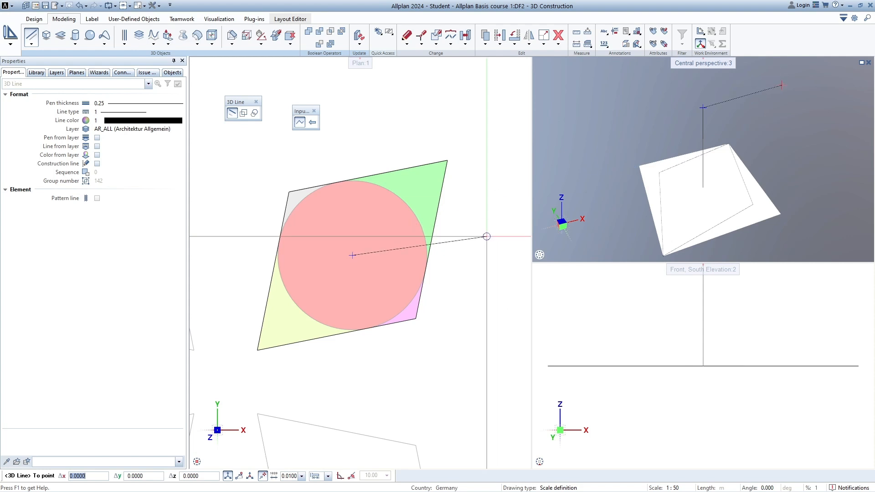
{"action": "key", "text": "Escape"}
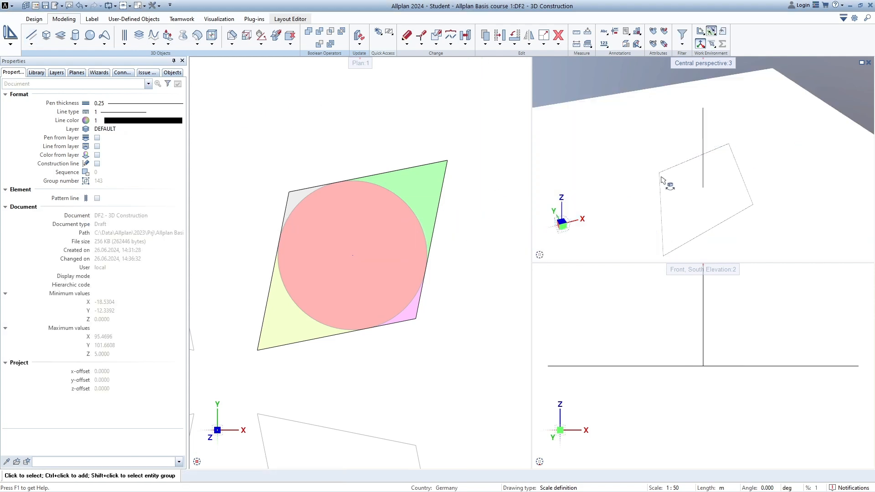
{"action": "scroll", "coordinate": [661, 155], "scroll_direction": "down", "scroll_amount": 3}
{"action": "left_click_drag", "start_coordinate": [710, 158], "coordinate": [612, 112]}
{"action": "left_click_drag", "start_coordinate": [636, 217], "coordinate": [700, 176]}
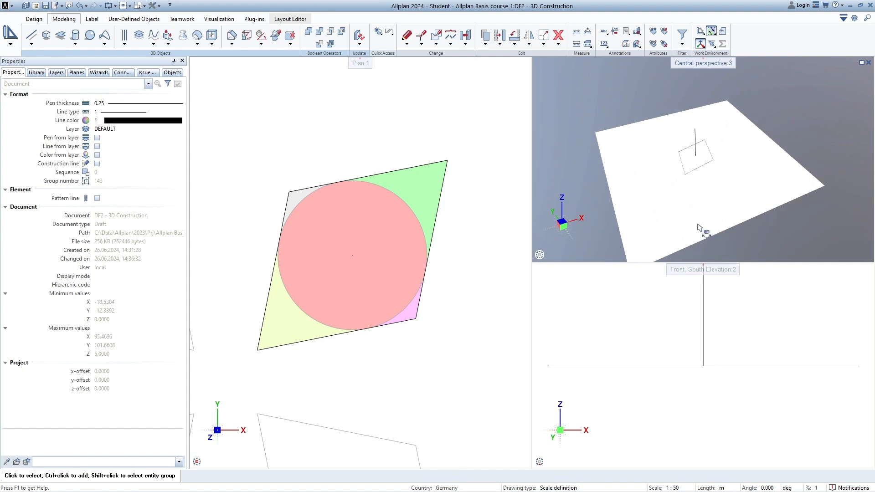
{"action": "left_click_drag", "start_coordinate": [675, 143], "coordinate": [675, 196]}
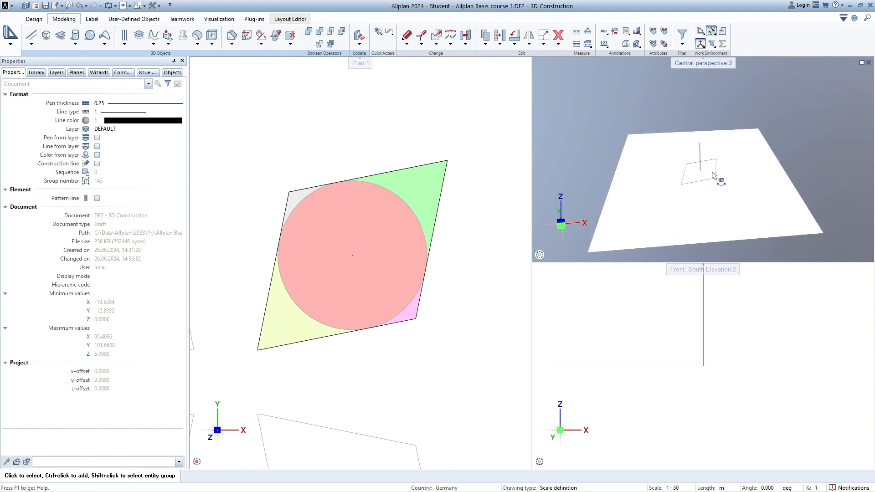
{"action": "left_click_drag", "start_coordinate": [700, 187], "coordinate": [656, 169]}
{"action": "scroll", "coordinate": [729, 322], "scroll_direction": "down", "scroll_amount": 4}
{"action": "middle_click_drag", "start_coordinate": [731, 324], "coordinate": [726, 418]}
{"action": "left_click_drag", "start_coordinate": [734, 169], "coordinate": [14, 163]}
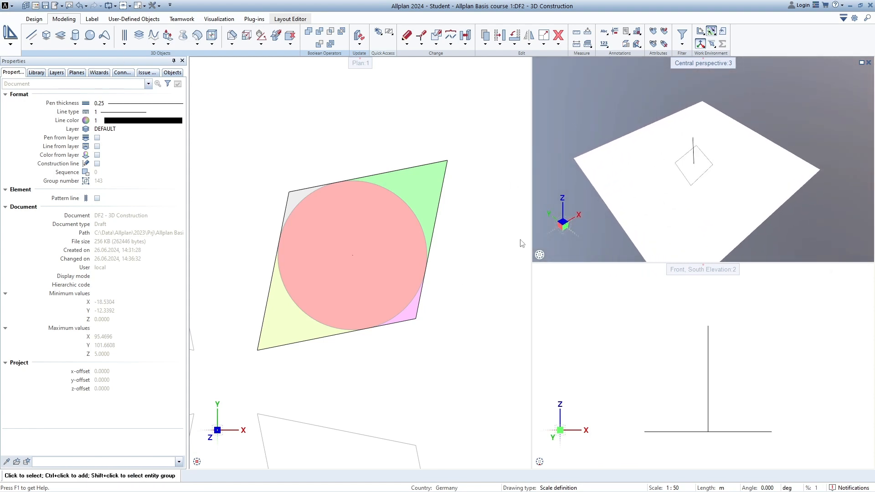
{"action": "scroll", "coordinate": [653, 175], "scroll_direction": "down", "scroll_amount": 2}
{"action": "left_click_drag", "start_coordinate": [655, 176], "coordinate": [706, 164]}
{"action": "scroll", "coordinate": [680, 157], "scroll_direction": "up", "scroll_amount": 4}
{"action": "mouse_move", "coordinate": [707, 164]}
{"action": "middle_mouse_down"}
{"action": "mouse_move", "coordinate": [676, 157]}
{"action": "mouse_move", "coordinate": [681, 164]}
{"action": "mouse_move", "coordinate": [702, 144]}
{"action": "mouse_move", "coordinate": [698, 167]}
{"action": "mouse_move", "coordinate": [690, 163]}
{"action": "middle_mouse_up"}
{"action": "scroll", "coordinate": [677, 169], "scroll_direction": "up", "scroll_amount": 2}
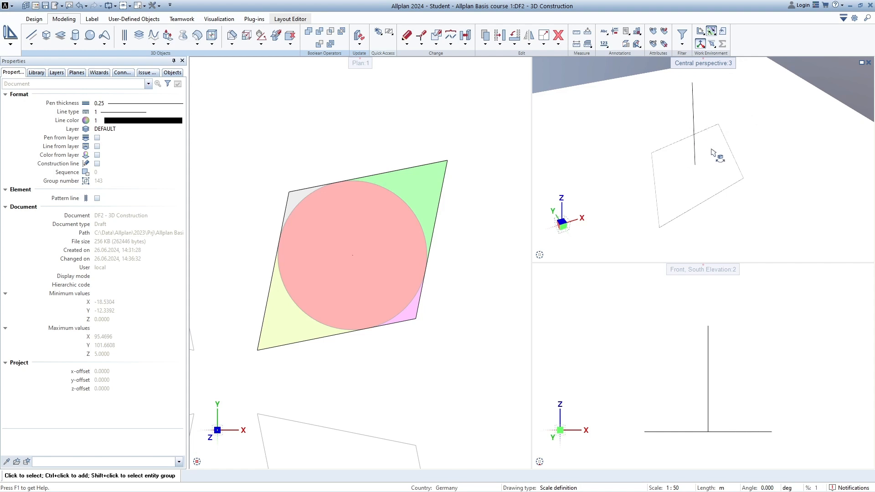
{"action": "middle_click_drag", "start_coordinate": [352, 148], "coordinate": [350, 151]}
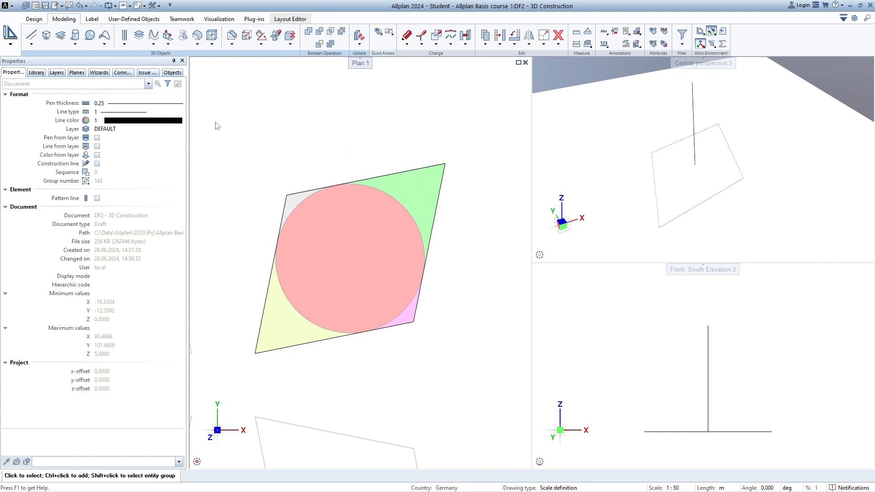
Start a new 3D line and rotate the plan viewport into an oblique parallel projection showing the parallelogram and the vertical line
{"action": "left_click", "coordinate": [32, 38]}
{"action": "middle_click_drag", "start_coordinate": [379, 256], "coordinate": [396, 258]}
{"action": "left_click_drag", "start_coordinate": [301, 111], "coordinate": [327, 98]}
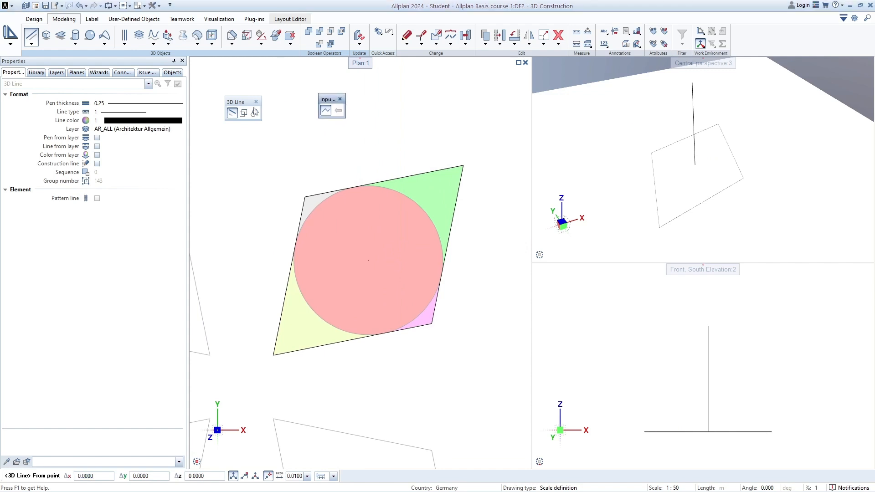
{"action": "left_click_drag", "start_coordinate": [239, 104], "coordinate": [267, 109]}
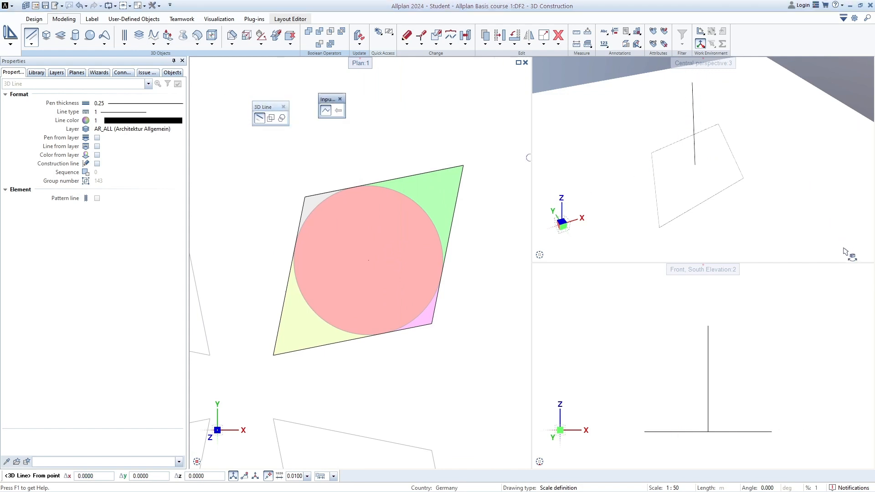
{"action": "mouse_move", "coordinate": [849, 260]}
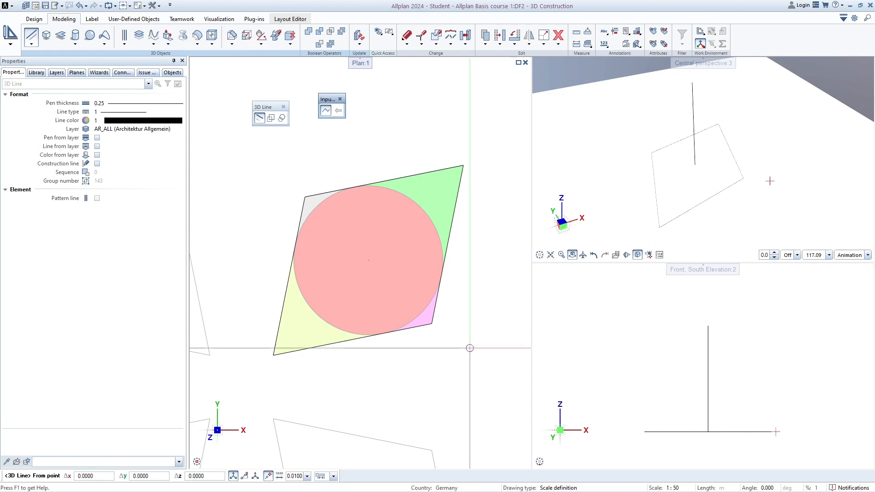
{"action": "mouse_move", "coordinate": [503, 465]}
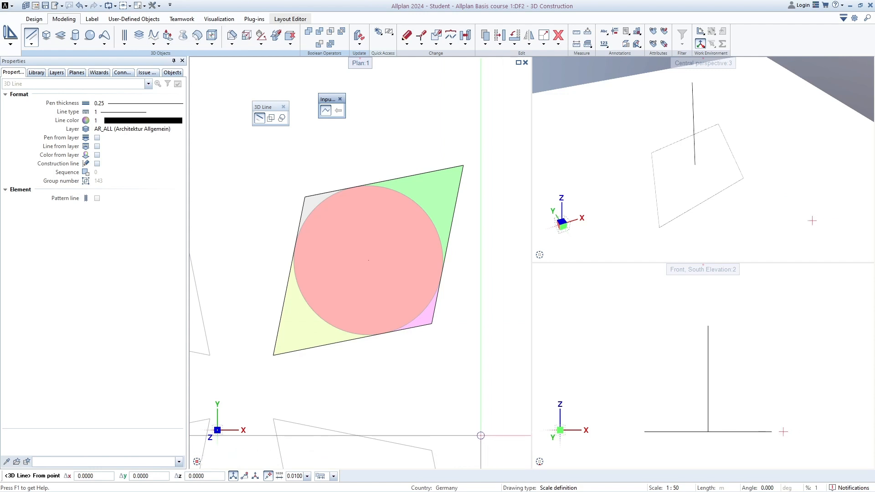
{"action": "middle_click_drag", "start_coordinate": [425, 348], "coordinate": [430, 323]}
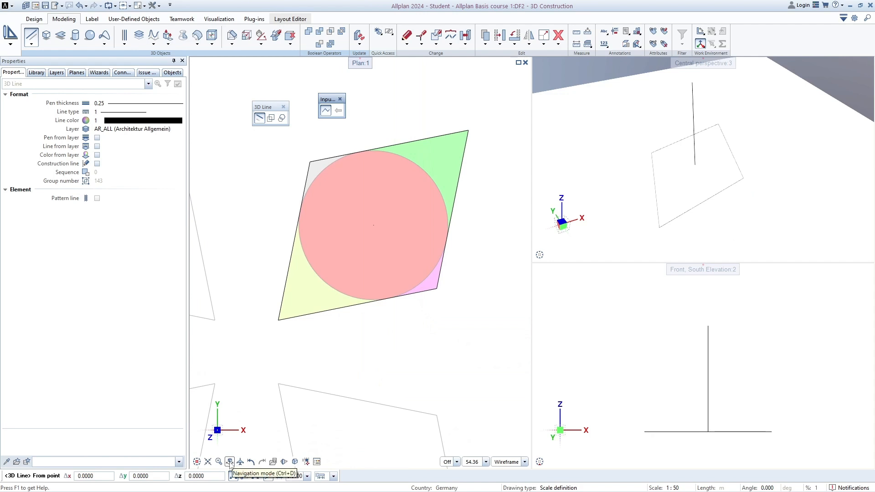
{"action": "left_click", "coordinate": [229, 462]}
{"action": "middle_click_drag", "start_coordinate": [396, 313], "coordinate": [407, 330]}
{"action": "left_click_drag", "start_coordinate": [428, 288], "coordinate": [472, 257]}
{"action": "middle_click_drag", "start_coordinate": [428, 302], "coordinate": [413, 312]}
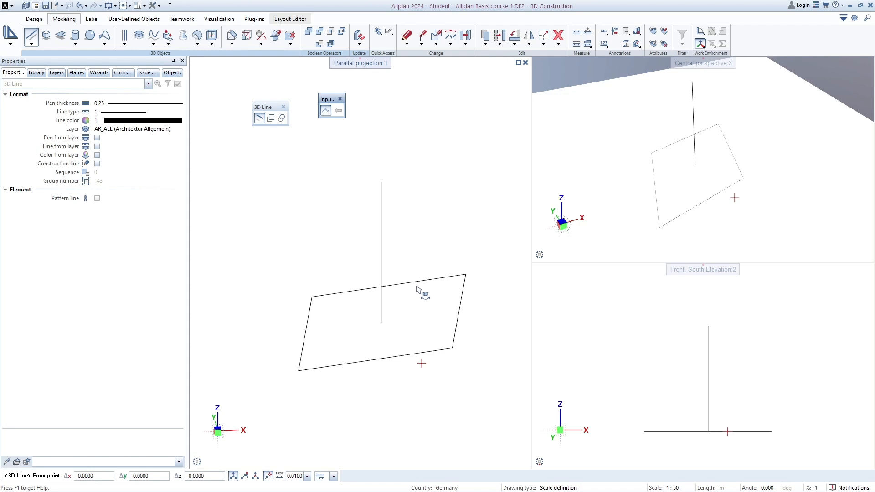
{"action": "middle_click_drag", "start_coordinate": [414, 296], "coordinate": [409, 323], "text": "shift"}
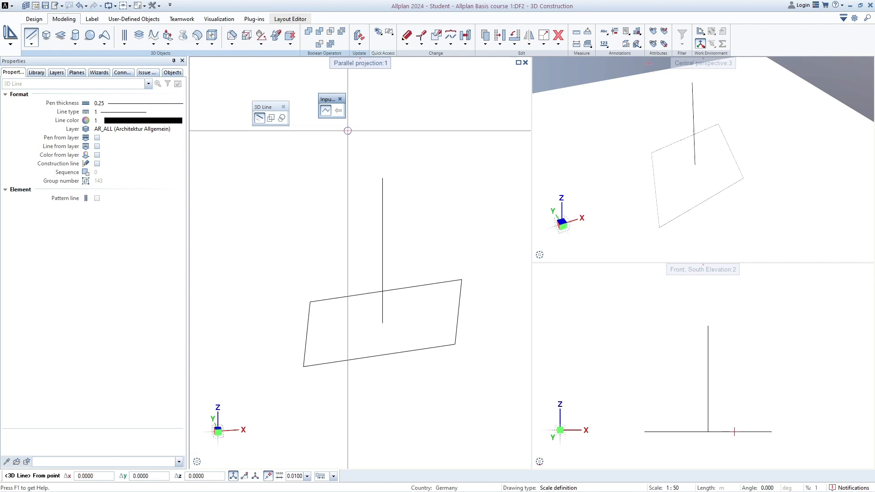
{"action": "left_click_drag", "start_coordinate": [335, 101], "coordinate": [340, 99]}
{"action": "left_click_drag", "start_coordinate": [273, 109], "coordinate": [286, 91]}
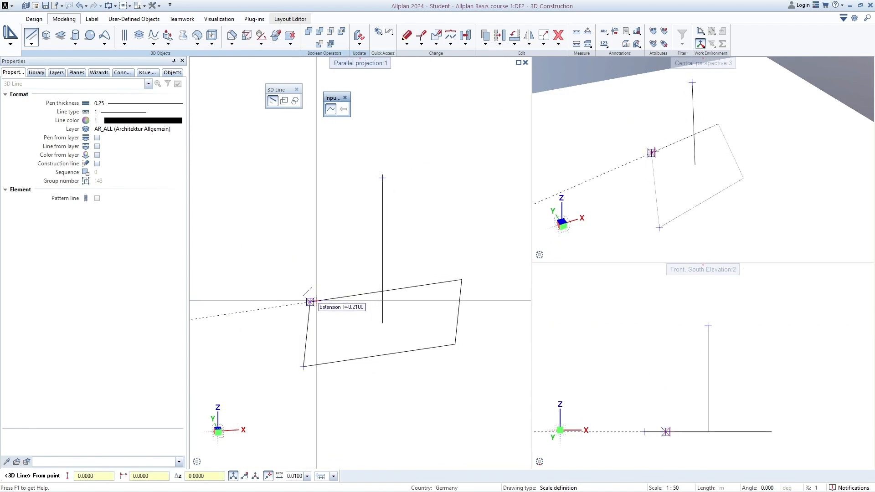
Draw four 3D lines connecting the top end of the vertical line with each corner of the parallelogram
{"action": "left_click", "coordinate": [308, 301]}
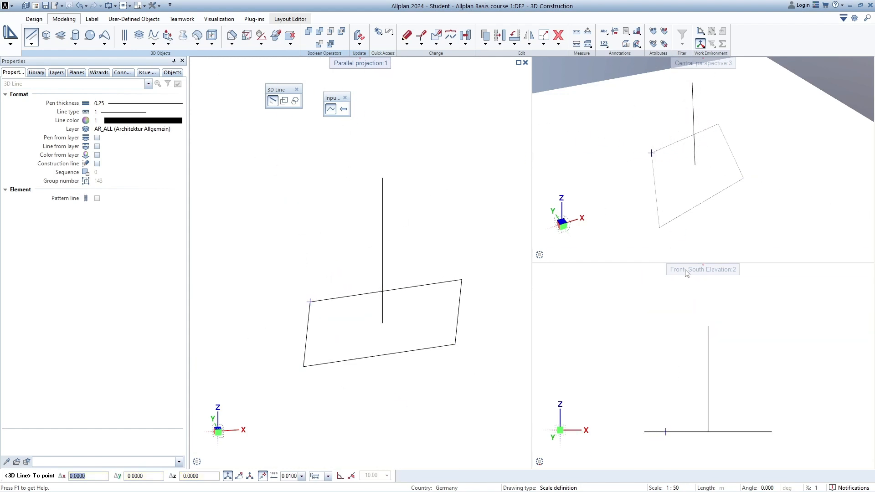
{"action": "middle_click_drag", "start_coordinate": [711, 132], "coordinate": [709, 135], "text": "shift"}
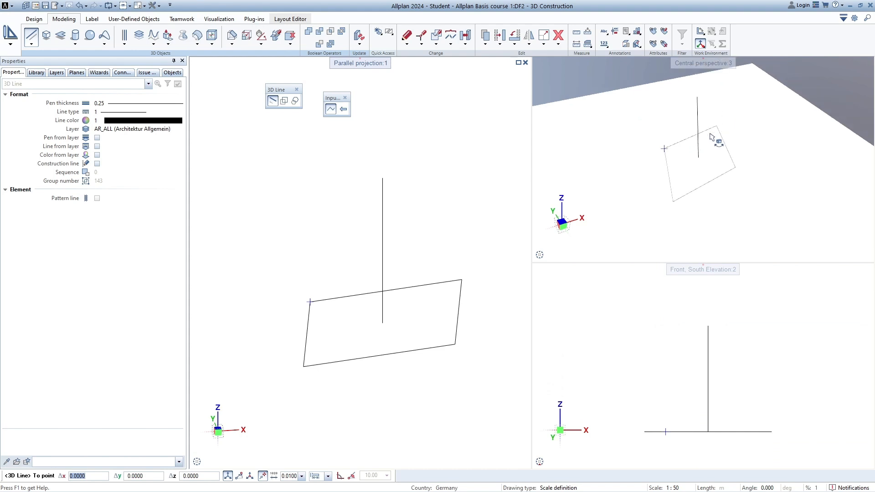
{"action": "left_click", "coordinate": [381, 177]}
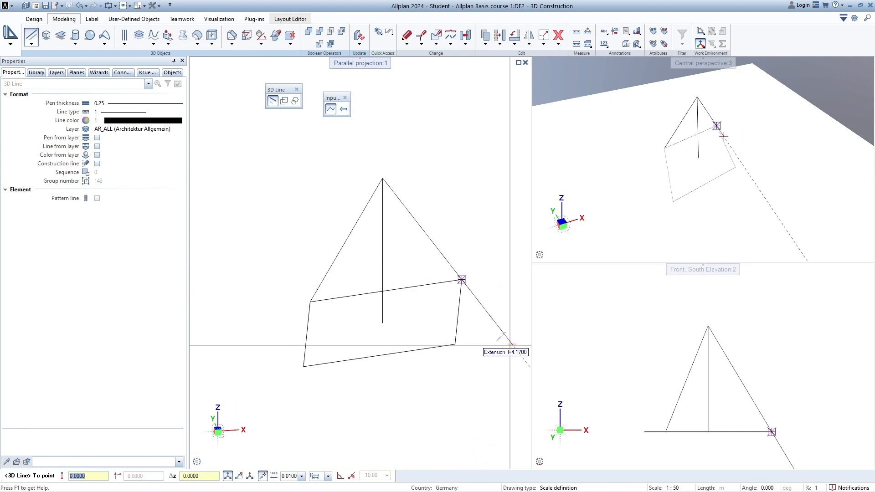
{"action": "key", "text": "Escape"}
{"action": "left_click", "coordinate": [382, 181]}
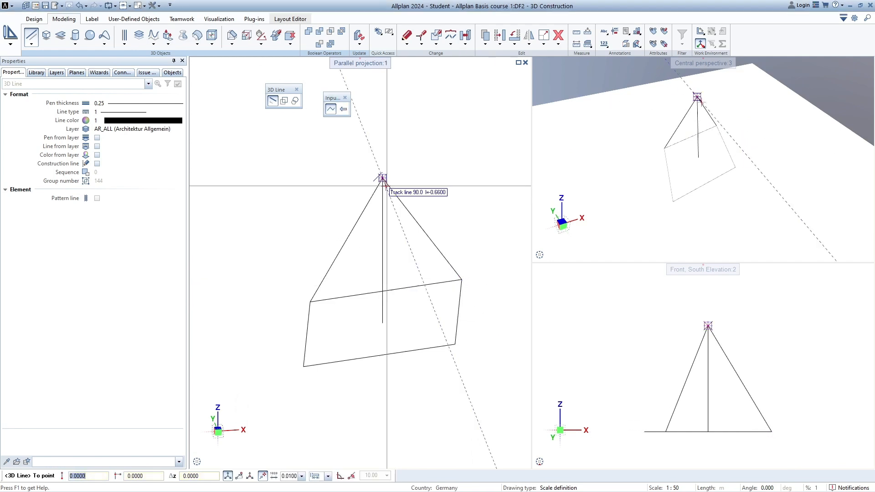
{"action": "left_click", "coordinate": [454, 344]}
{"action": "key", "text": "Escape"}
{"action": "left_click", "coordinate": [383, 179]}
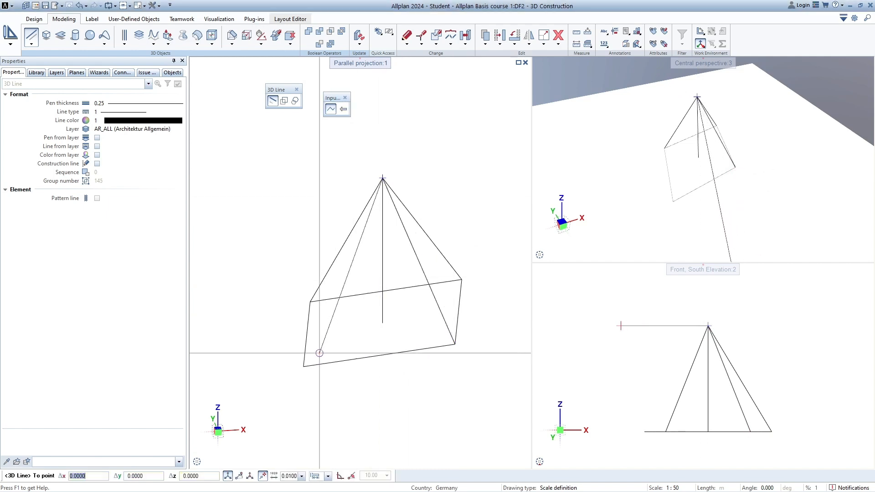
{"action": "left_click", "coordinate": [303, 366]}
{"action": "key", "text": "Escape"}
{"action": "key", "text": "Escape"}
Examine the pyramid wireframe from above and from oblique angles in the parallel projection viewport
{"action": "middle_click_drag", "start_coordinate": [395, 294], "coordinate": [390, 292]}
{"action": "middle_click_drag", "start_coordinate": [373, 255], "coordinate": [435, 184], "text": "shift"}
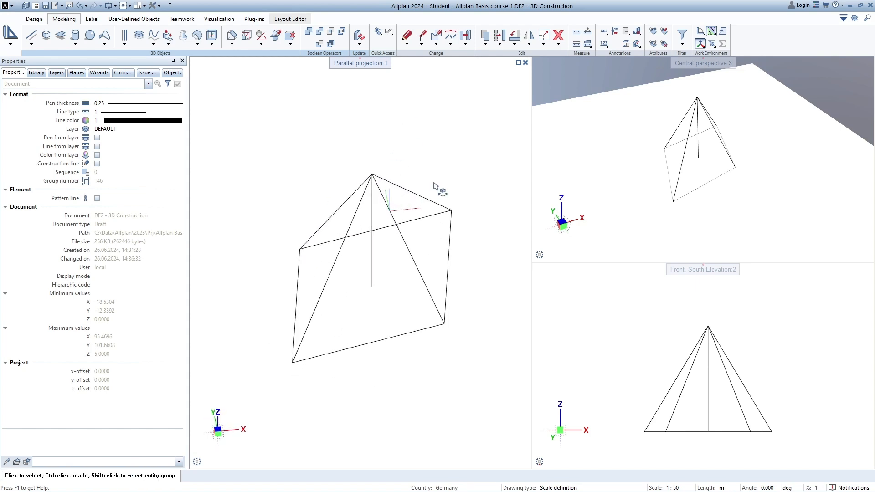
{"action": "middle_click_drag", "start_coordinate": [390, 231], "coordinate": [364, 110], "text": "shift"}
{"action": "middle_click_drag", "start_coordinate": [383, 217], "coordinate": [416, 208], "text": "shift"}
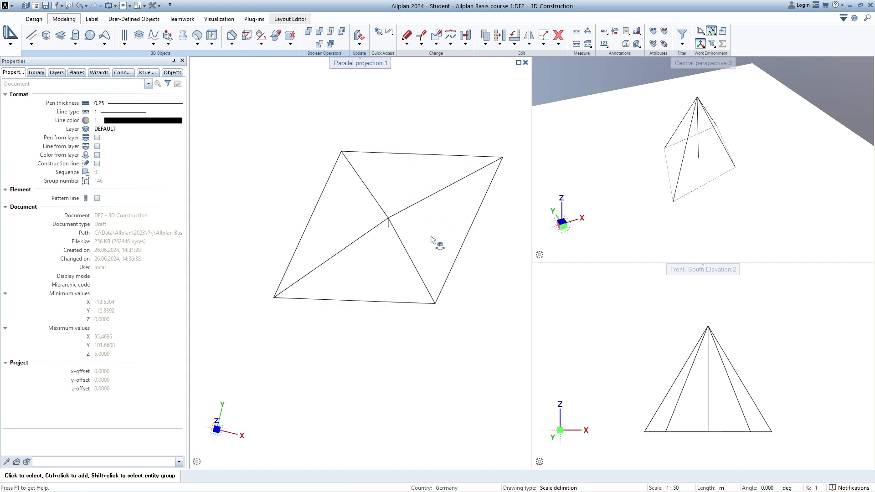
{"action": "middle_click_drag", "start_coordinate": [430, 237], "coordinate": [397, 233], "text": "shift"}
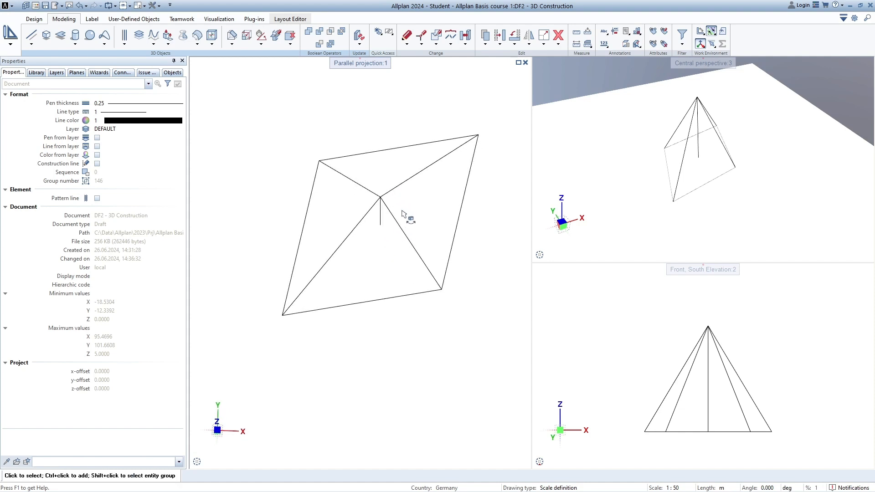
{"action": "mouse_move", "coordinate": [438, 212]}
{"action": "middle_mouse_down", "text": "shift"}
{"action": "mouse_move", "coordinate": [415, 253]}
{"action": "mouse_move", "coordinate": [449, 241]}
{"action": "mouse_move", "coordinate": [434, 228]}
{"action": "middle_mouse_up", "text": "shift"}
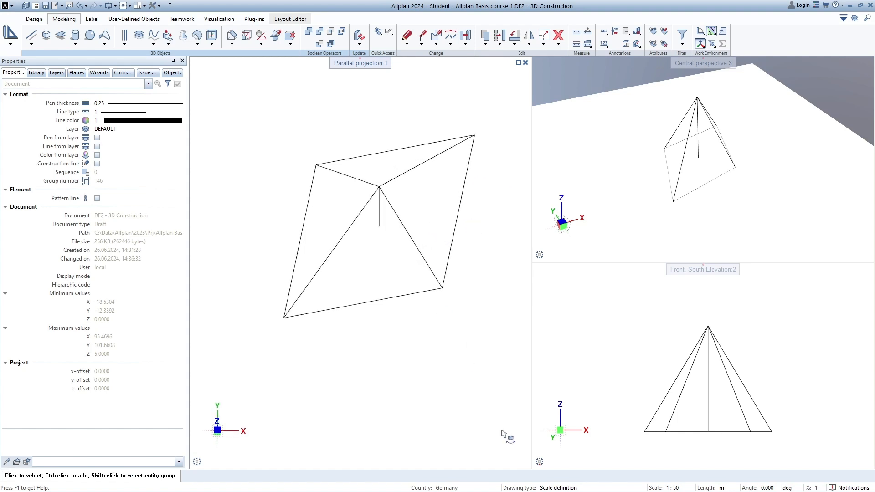
{"action": "mouse_move", "coordinate": [506, 462]}
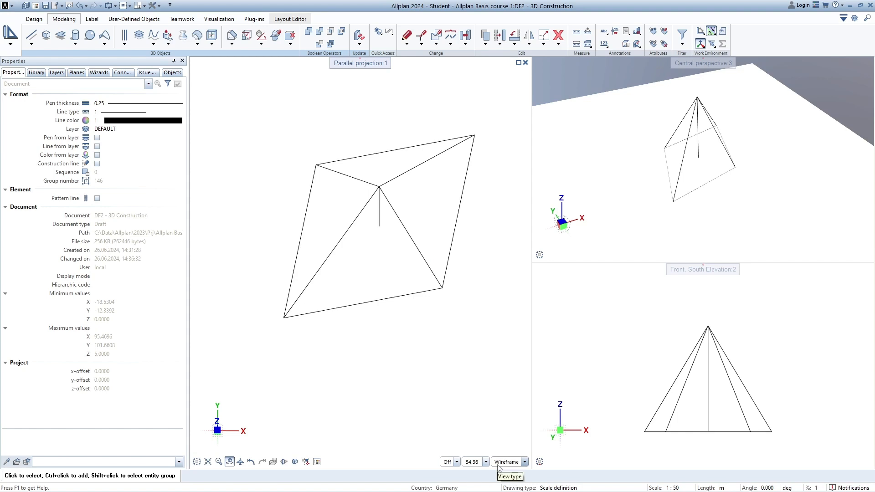
{"action": "left_click_drag", "start_coordinate": [426, 232], "coordinate": [420, 88]}
{"action": "scroll", "coordinate": [435, 202], "scroll_direction": "down", "scroll_amount": 5}
{"action": "mouse_move", "coordinate": [439, 217]}
{"action": "left_mouse_down"}
{"action": "mouse_move", "coordinate": [451, 239]}
{"action": "mouse_move", "coordinate": [439, 232]}
{"action": "left_mouse_up"}
{"action": "middle_click_drag", "start_coordinate": [438, 232], "coordinate": [392, 288]}
{"action": "left_click_drag", "start_coordinate": [374, 267], "coordinate": [390, 156]}
{"action": "scroll", "coordinate": [355, 218], "scroll_direction": "up", "scroll_amount": 5}
{"action": "left_click_drag", "start_coordinate": [500, 286], "coordinate": [470, 204]}
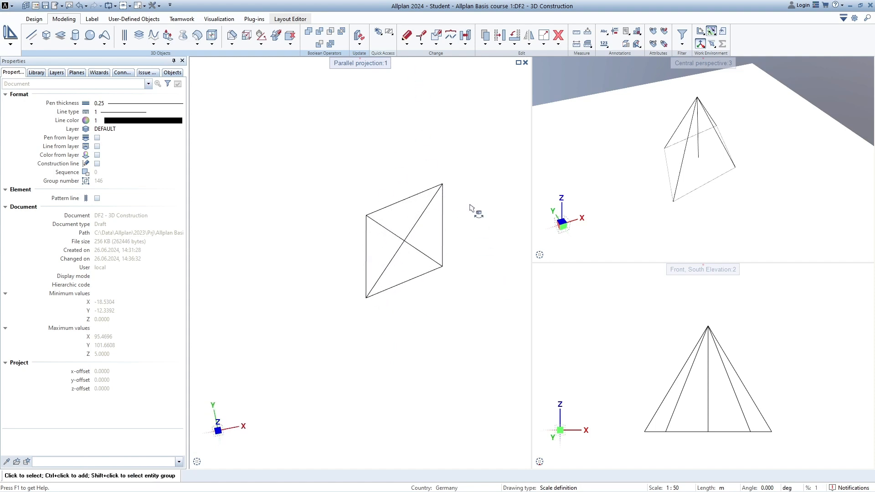
{"action": "mouse_move", "coordinate": [411, 203]}
{"action": "left_mouse_down"}
{"action": "mouse_move", "coordinate": [421, 231]}
{"action": "mouse_move", "coordinate": [408, 228]}
{"action": "mouse_move", "coordinate": [416, 219]}
{"action": "left_mouse_up"}
{"action": "middle_click_drag", "start_coordinate": [402, 294], "coordinate": [388, 289]}
Return the parallel projection viewport to the floor plan view and frame the coloured parallelogram with the pyramid edges
{"action": "mouse_move", "coordinate": [195, 464]}
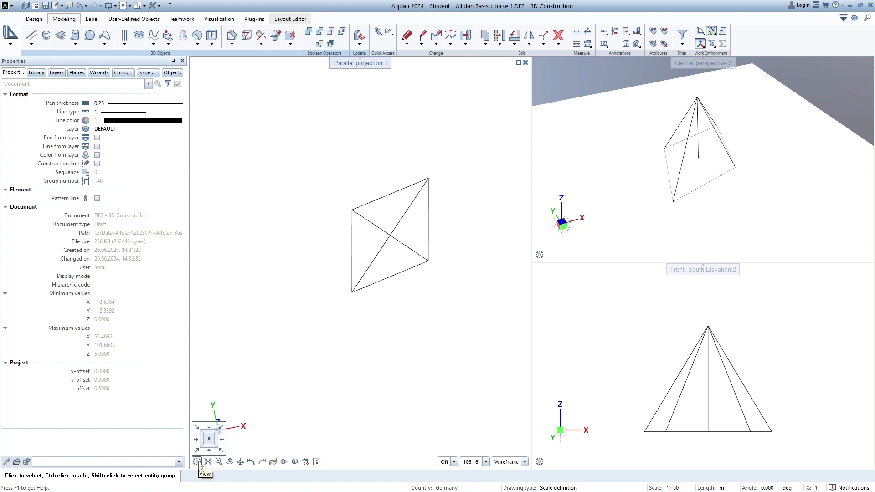
{"action": "key", "text": "ctrl"}
{"action": "key", "text": "ctrl"}
{"action": "key", "text": "ctrl"}
{"action": "key", "text": "ctrl"}
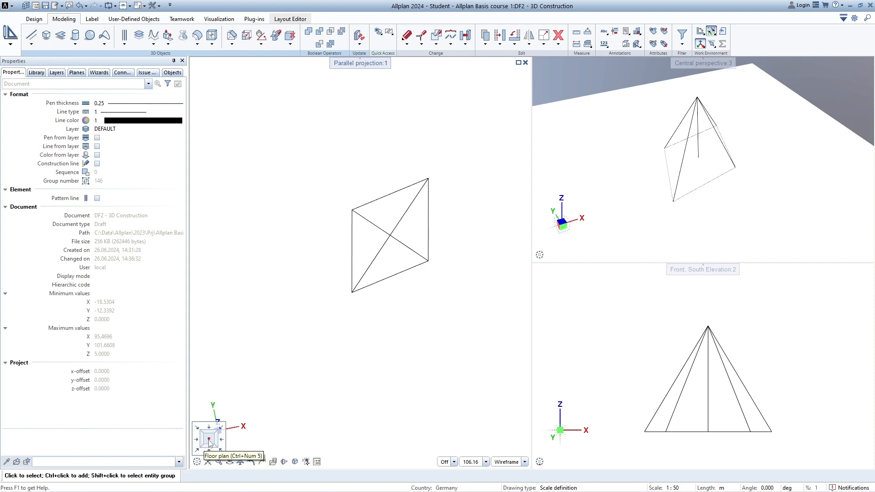
{"action": "key", "text": "ctrl"}
{"action": "key", "text": "ctrl"}
{"action": "key", "text": "ctrl"}
{"action": "key", "text": "ctrl"}
{"action": "left_click", "coordinate": [209, 440]}
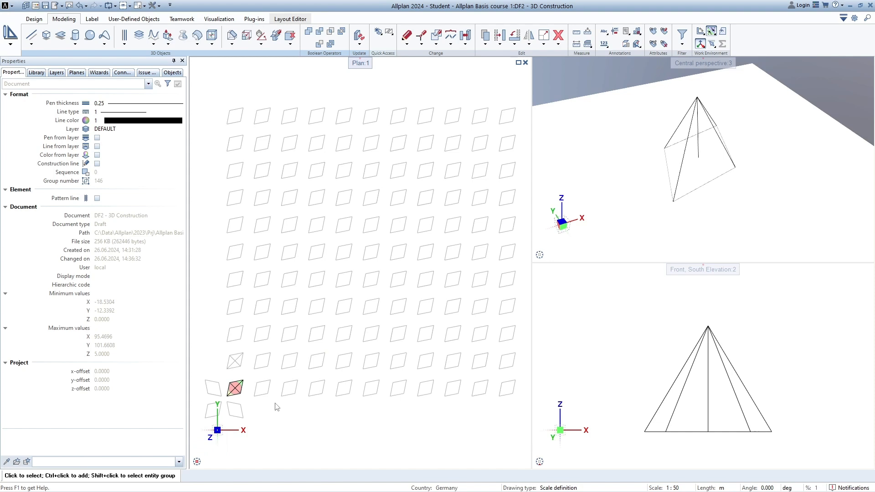
{"action": "middle_click_drag", "start_coordinate": [302, 260], "coordinate": [369, 198]}
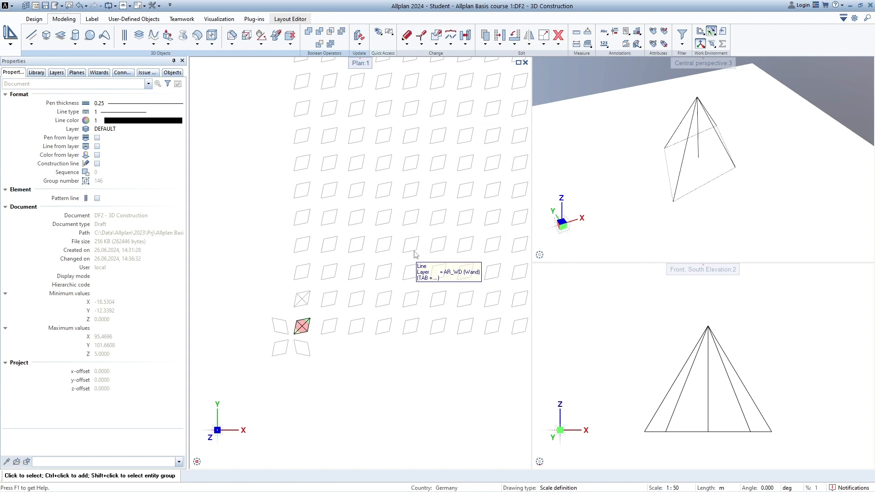
{"action": "scroll", "coordinate": [297, 335], "scroll_direction": "up", "scroll_amount": 5}
{"action": "scroll", "coordinate": [319, 326], "scroll_direction": "up", "scroll_amount": 3}
{"action": "middle_click_drag", "start_coordinate": [395, 295], "coordinate": [364, 273]}
Start a polygonal 3D surface and turn the plan viewport into an oblique parallel projection showing the whole pyramid wireframe
{"action": "middle_click_drag", "start_coordinate": [617, 195], "coordinate": [723, 252], "text": "shift"}
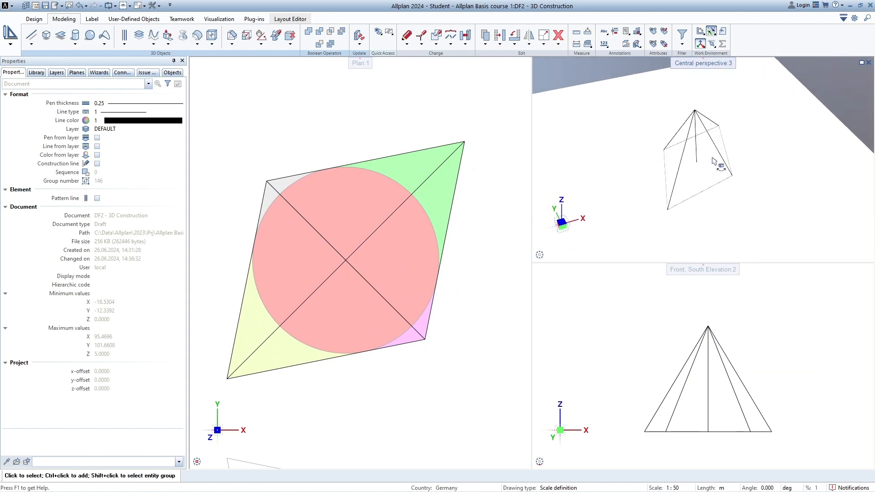
{"action": "middle_click_drag", "start_coordinate": [696, 164], "coordinate": [722, 124], "text": "shift"}
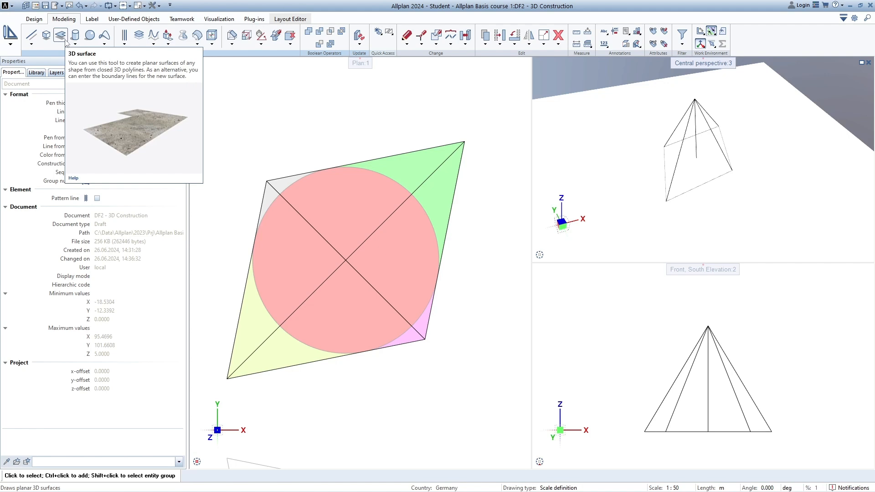
{"action": "middle_click_drag", "start_coordinate": [338, 236], "coordinate": [372, 187]}
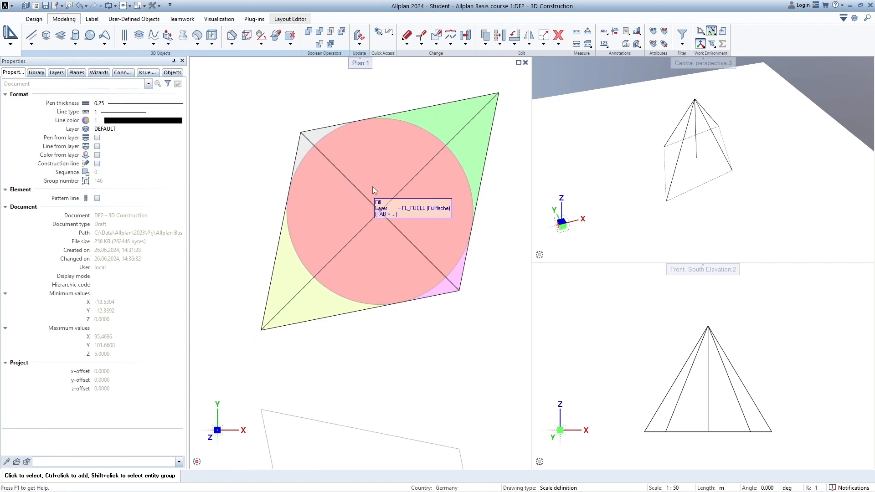
{"action": "left_click", "coordinate": [61, 35]}
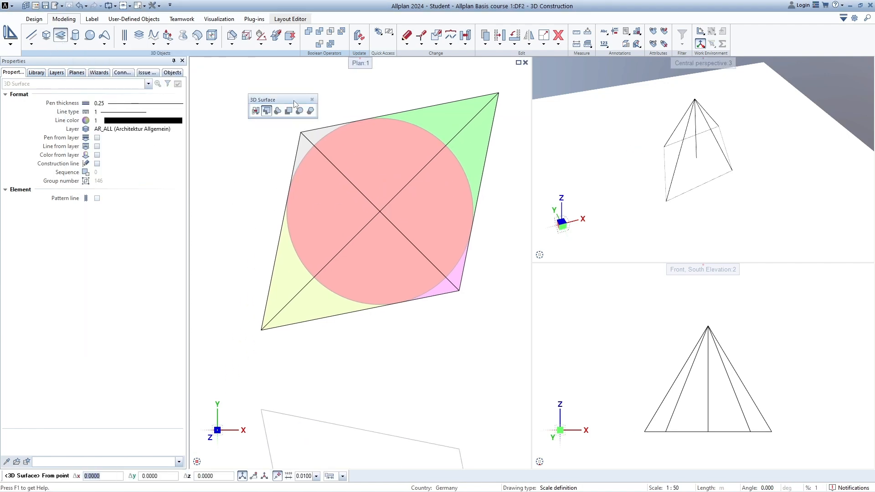
{"action": "left_click_drag", "start_coordinate": [294, 101], "coordinate": [282, 91]}
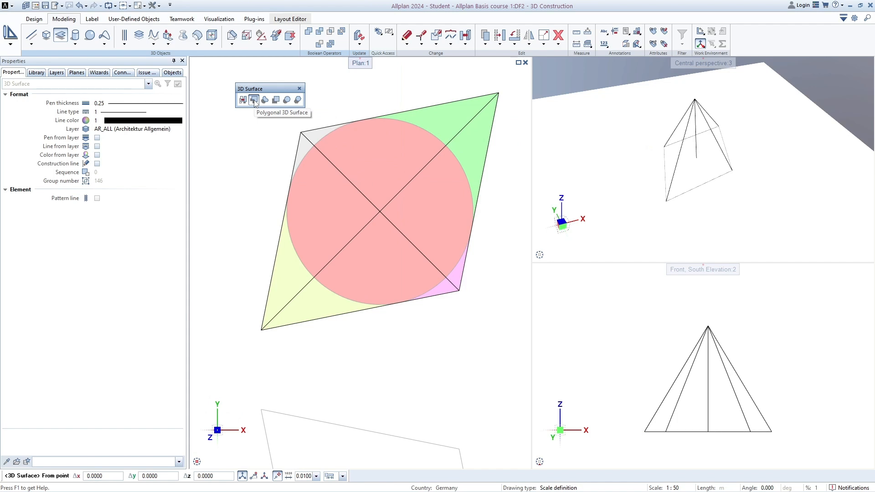
{"action": "middle_click_drag", "start_coordinate": [439, 226], "coordinate": [414, 277]}
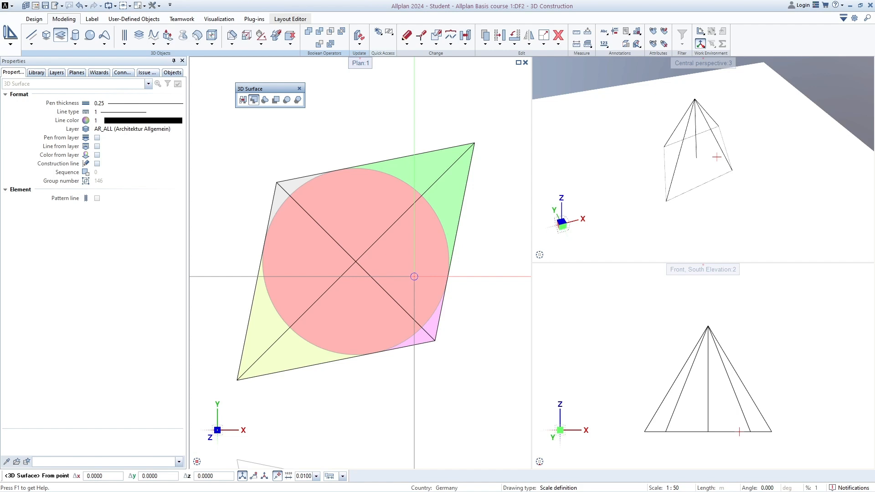
{"action": "middle_click_drag", "start_coordinate": [429, 242], "coordinate": [419, 255]}
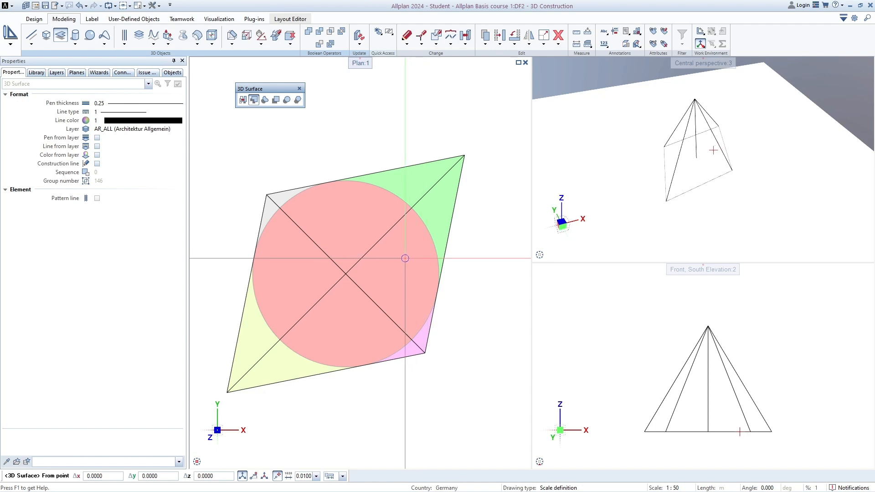
{"action": "middle_click_drag", "start_coordinate": [407, 263], "coordinate": [392, 298]}
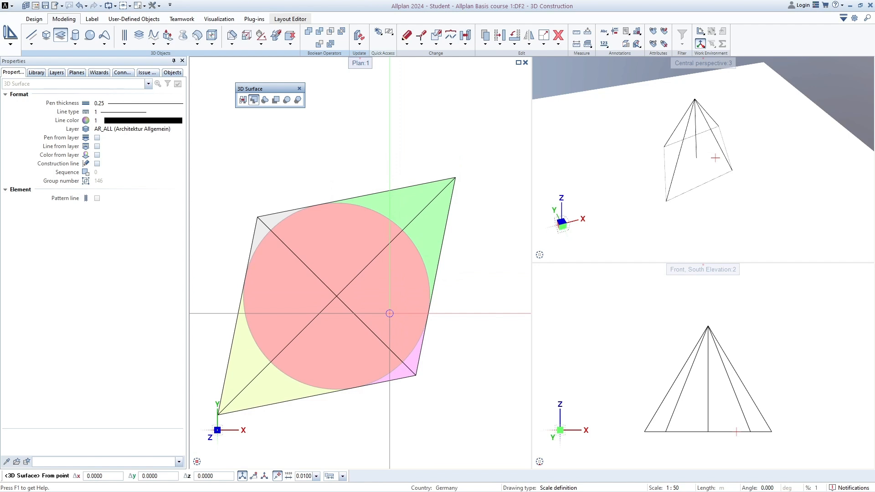
{"action": "middle_click_drag", "start_coordinate": [331, 192], "coordinate": [392, 269], "text": "shift"}
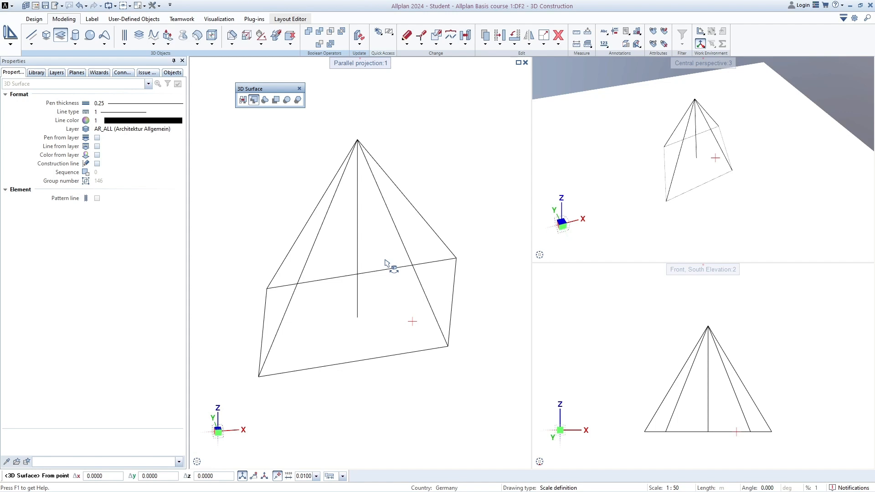
{"action": "middle_click_drag", "start_coordinate": [371, 220], "coordinate": [383, 227]}
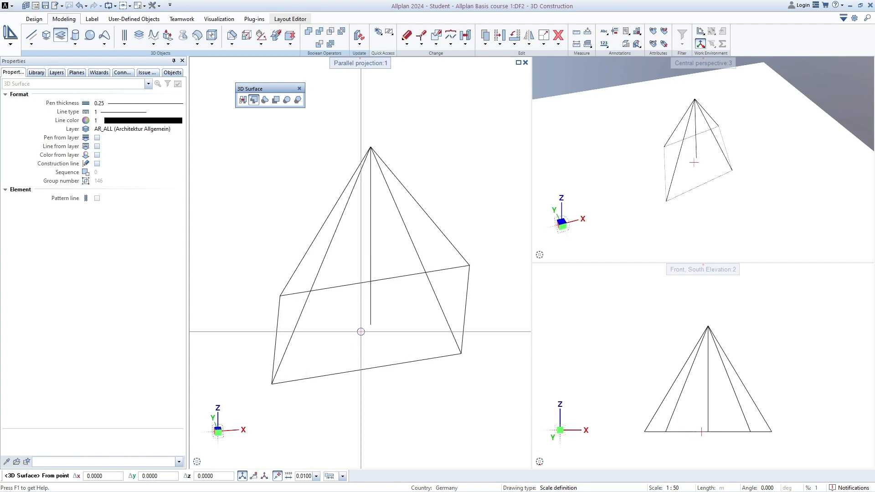
{"action": "left_click_drag", "start_coordinate": [725, 148], "coordinate": [719, 121]}
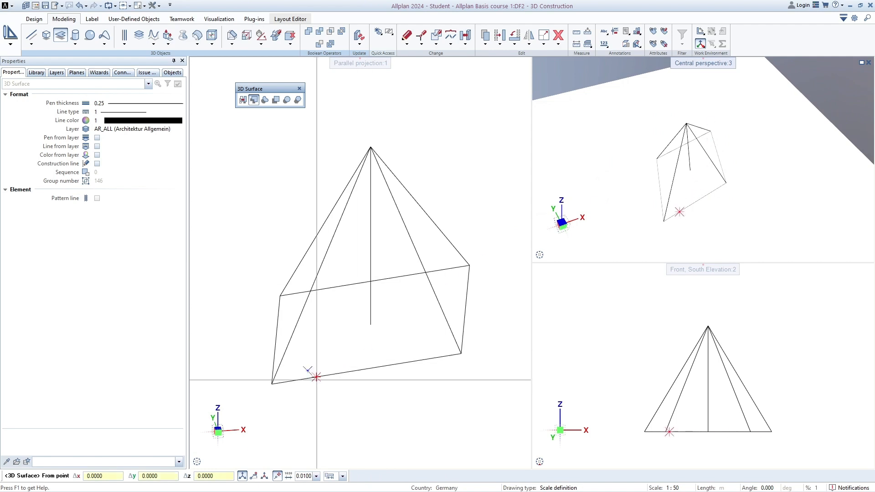
Draw a triangular 3D surface on the pyramid's front side through the two front base corners and the apex
{"action": "left_click", "coordinate": [271, 384]}
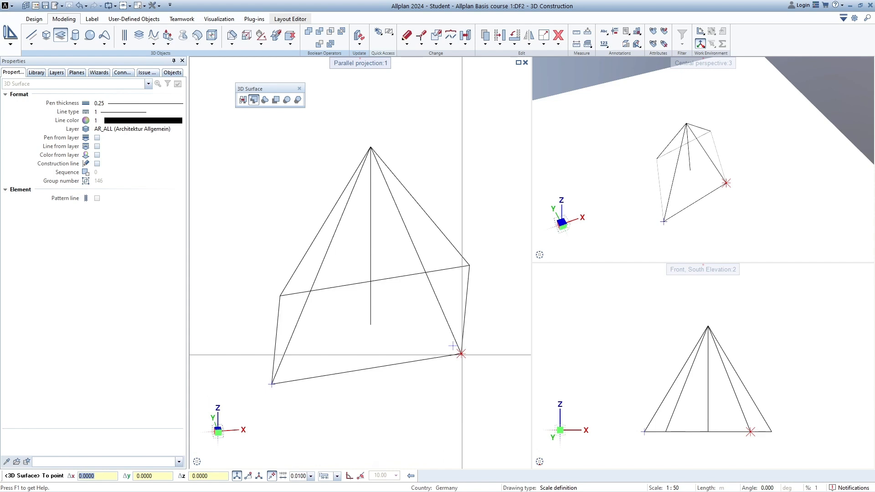
{"action": "left_click", "coordinate": [461, 353]}
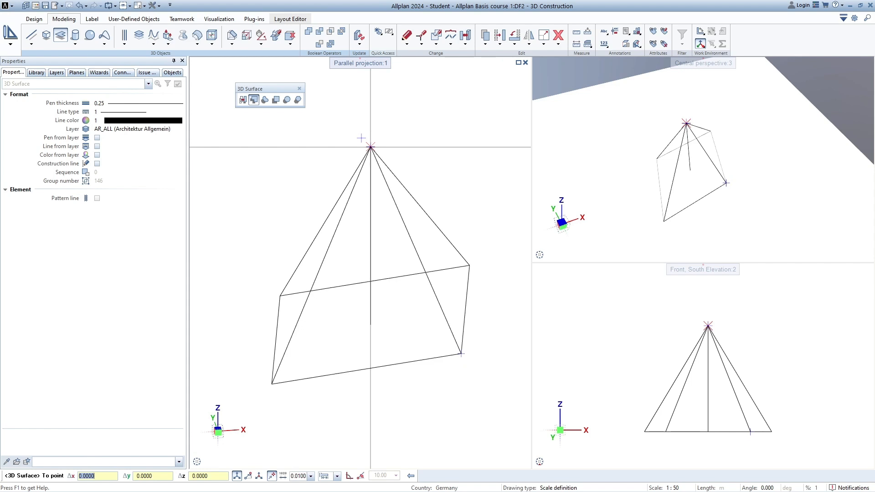
{"action": "left_click", "coordinate": [370, 147]}
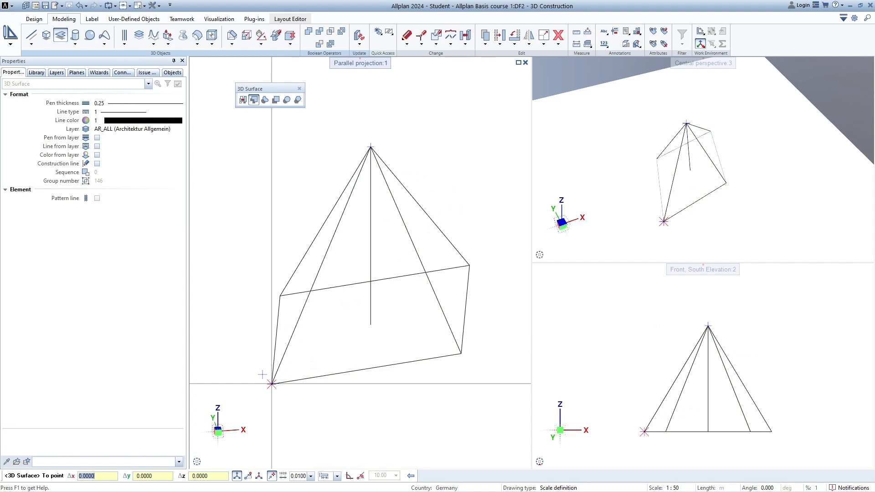
{"action": "left_click", "coordinate": [272, 383]}
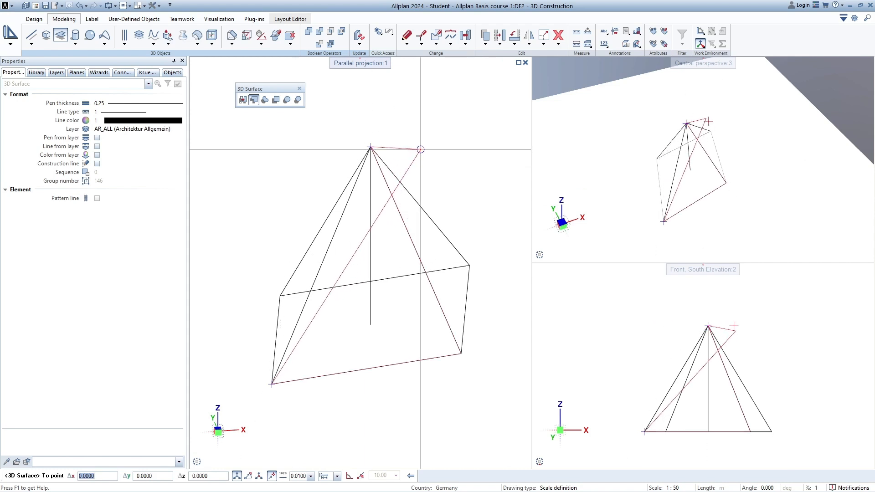
{"action": "key", "text": "Escape"}
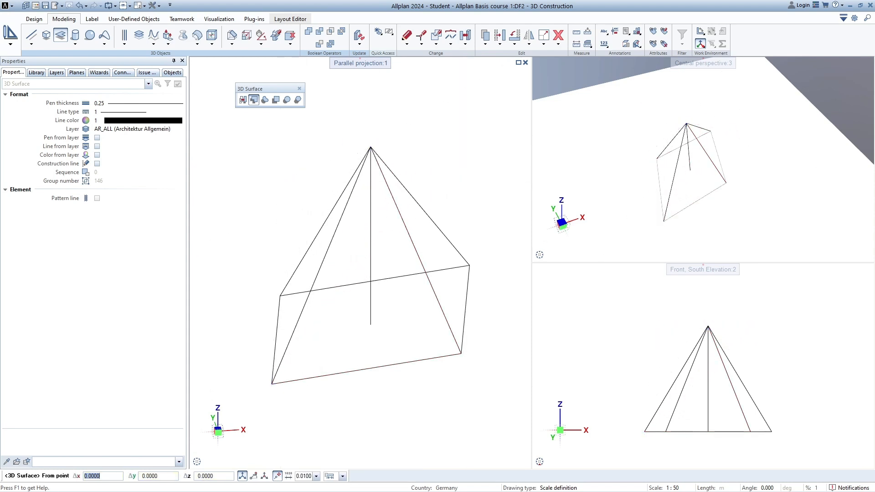
Inspect the front triangular surface in the central perspective and check its properties by selecting it
{"action": "left_click_drag", "start_coordinate": [766, 108], "coordinate": [771, 170]}
{"action": "middle_click_drag", "start_coordinate": [736, 169], "coordinate": [677, 201]}
{"action": "scroll", "coordinate": [650, 166], "scroll_direction": "up", "scroll_amount": 3}
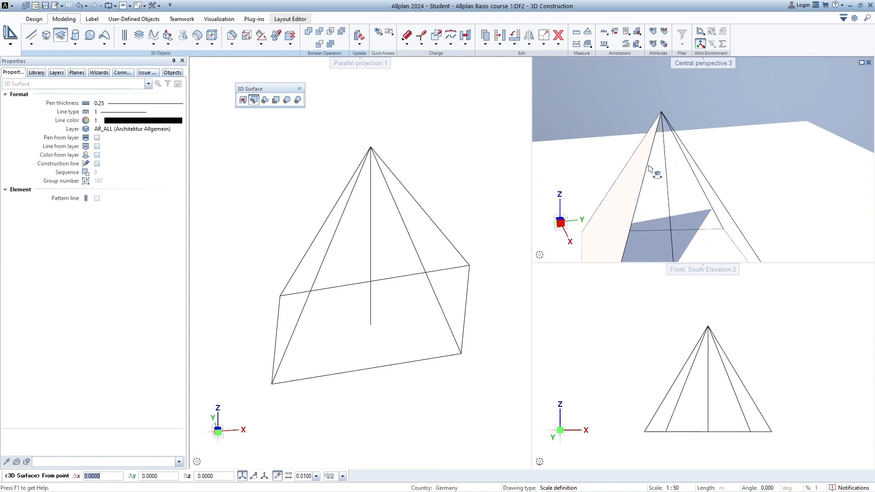
{"action": "key", "text": "Escape"}
{"action": "middle_click_drag", "start_coordinate": [416, 334], "coordinate": [392, 333]}
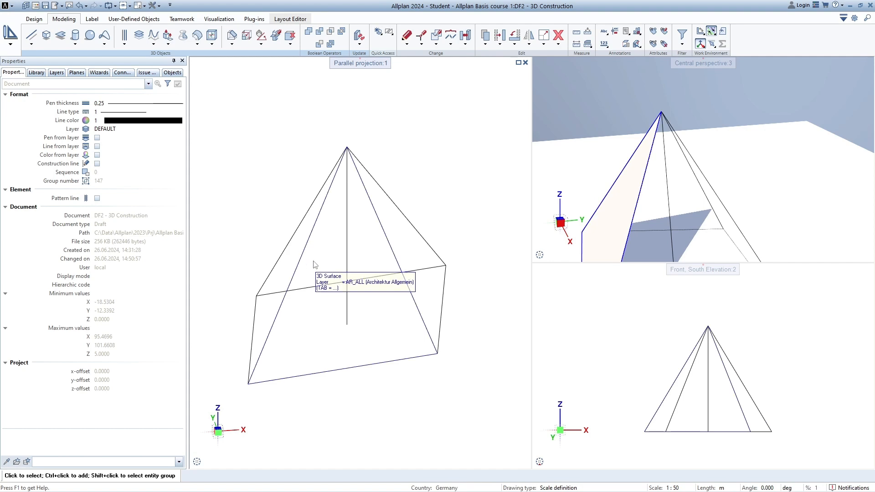
{"action": "left_click", "coordinate": [337, 255]}
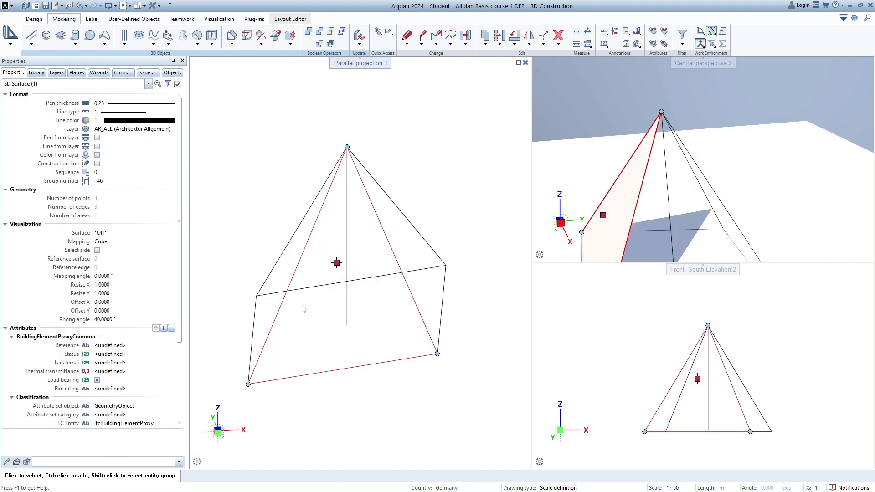
{"action": "key", "text": "Escape"}
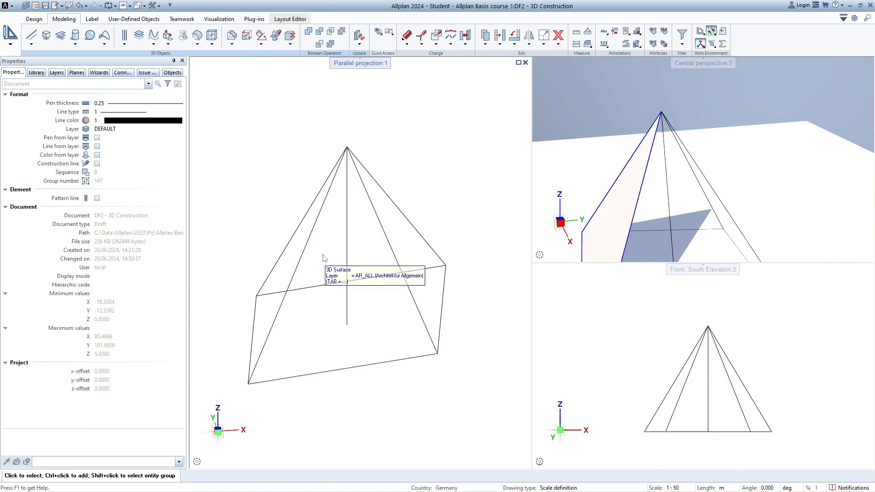
Draw a second triangular 3D surface on the pyramid's right side through the front-right corner, apex and rear-right corner
{"action": "right_click", "coordinate": [323, 254]}
{"action": "right_click", "coordinate": [323, 254]}
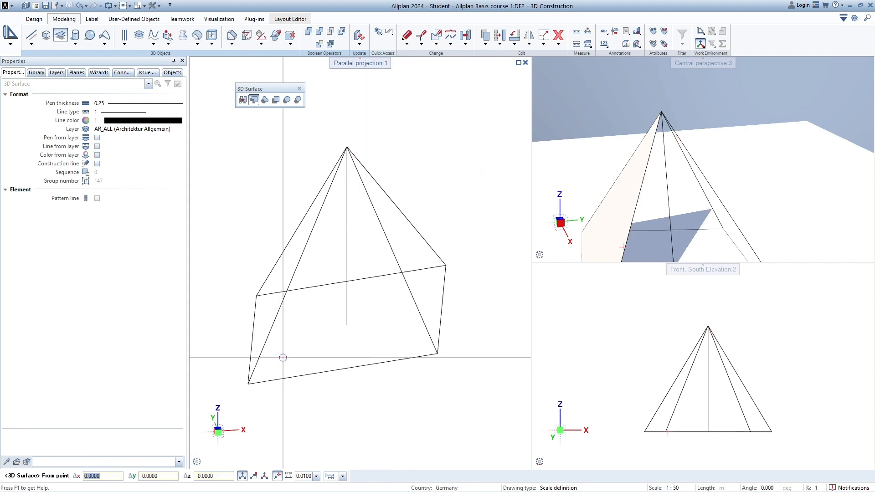
{"action": "middle_click_drag", "start_coordinate": [472, 335], "coordinate": [451, 344]}
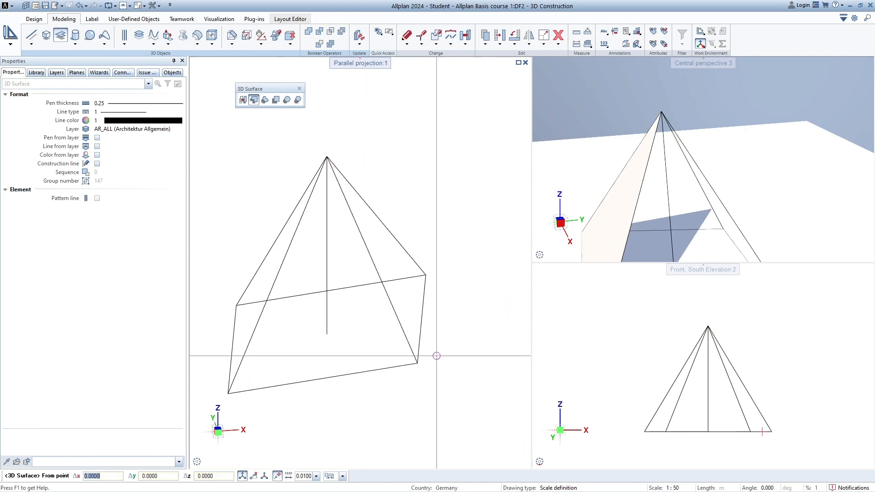
{"action": "left_click", "coordinate": [417, 364]}
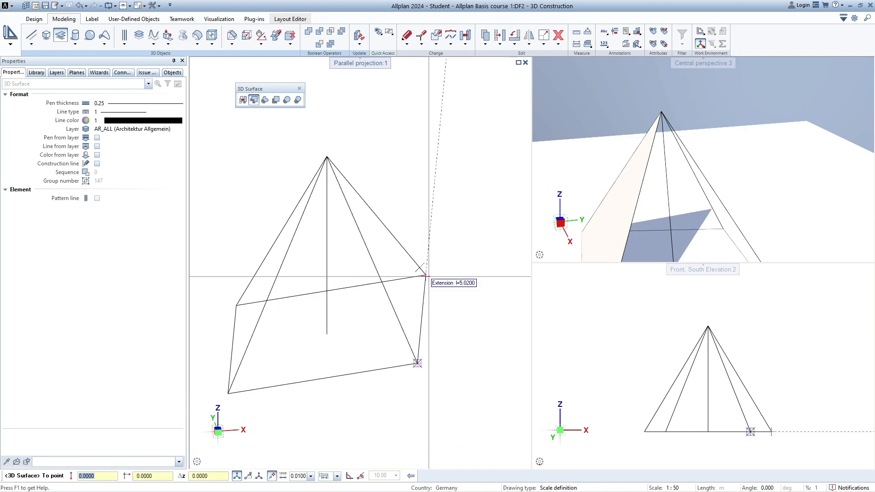
{"action": "left_click", "coordinate": [326, 156]}
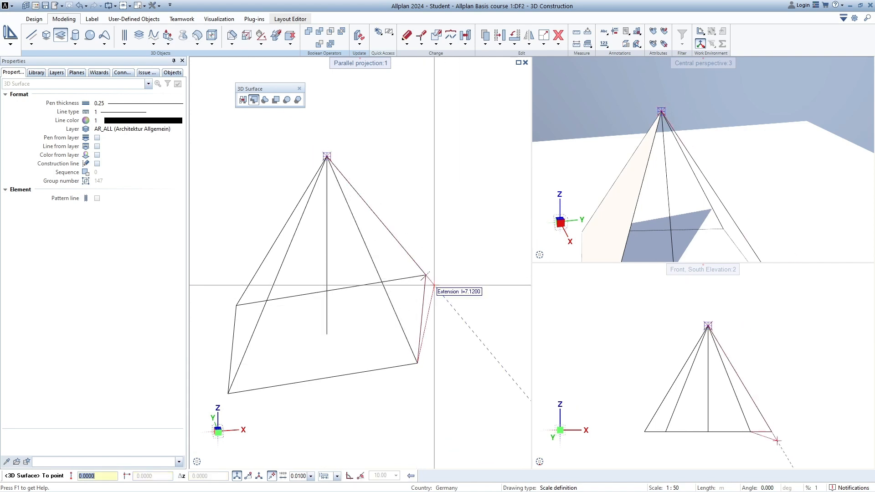
{"action": "left_click", "coordinate": [426, 274]}
{"action": "key", "text": "Escape"}
Draw a third triangular 3D surface on the pyramid's left side through the two left base corners and the apex
{"action": "middle_click_drag", "start_coordinate": [294, 311], "coordinate": [377, 245]}
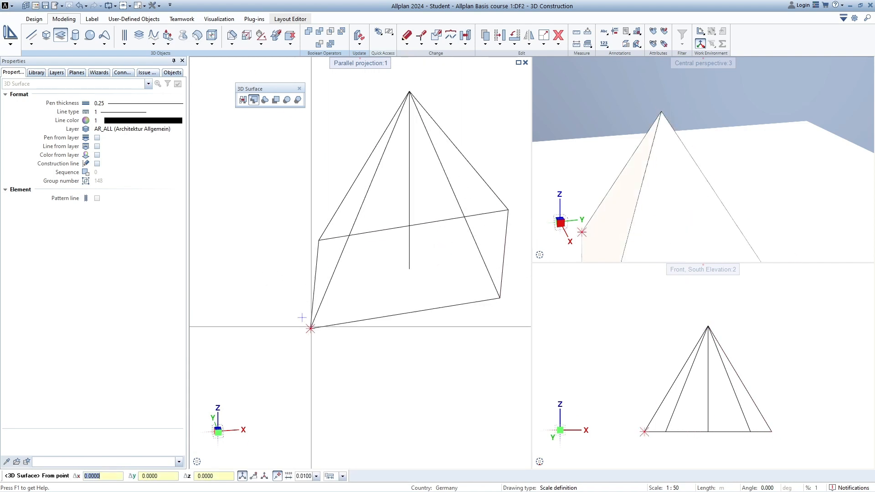
{"action": "left_click", "coordinate": [318, 240]}
{"action": "middle_click_drag", "start_coordinate": [418, 83], "coordinate": [388, 145]}
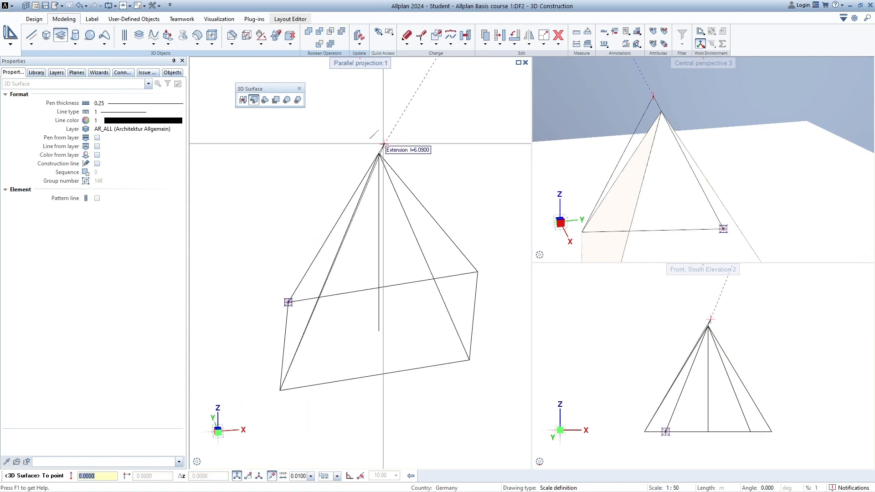
{"action": "left_click", "coordinate": [378, 153]}
{"action": "key", "text": "Escape"}
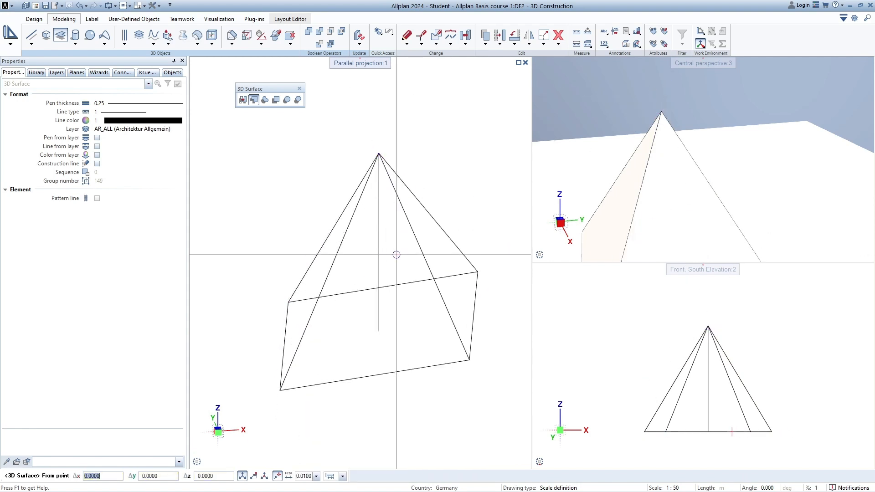
Close the pyramid's rear side with a triangular 3D surface through the two rear base corners and the apex
{"action": "mouse_move", "coordinate": [741, 196]}
{"action": "middle_mouse_down", "text": "shift"}
{"action": "mouse_move", "coordinate": [630, 102]}
{"action": "mouse_move", "coordinate": [702, 160]}
{"action": "mouse_move", "coordinate": [750, 128]}
{"action": "mouse_move", "coordinate": [764, 163]}
{"action": "mouse_move", "coordinate": [802, 164]}
{"action": "mouse_move", "coordinate": [693, 165]}
{"action": "mouse_move", "coordinate": [715, 155]}
{"action": "mouse_move", "coordinate": [762, 155]}
{"action": "mouse_move", "coordinate": [713, 160]}
{"action": "middle_mouse_up", "text": "shift"}
{"action": "scroll", "coordinate": [679, 159], "scroll_direction": "up", "scroll_amount": 5}
{"action": "scroll", "coordinate": [749, 152], "scroll_direction": "down", "scroll_amount": 2}
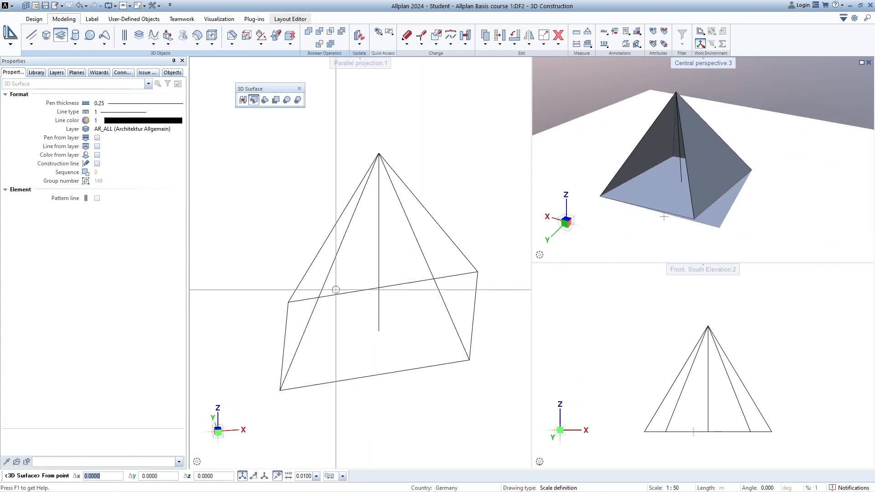
{"action": "left_click", "coordinate": [288, 303]}
{"action": "left_click", "coordinate": [477, 272]}
{"action": "left_click", "coordinate": [379, 155]}
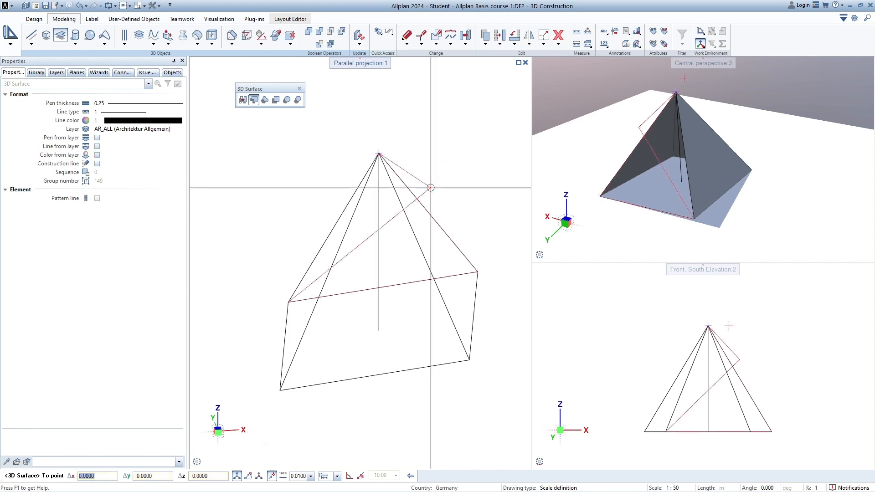
{"action": "key", "text": "Escape"}
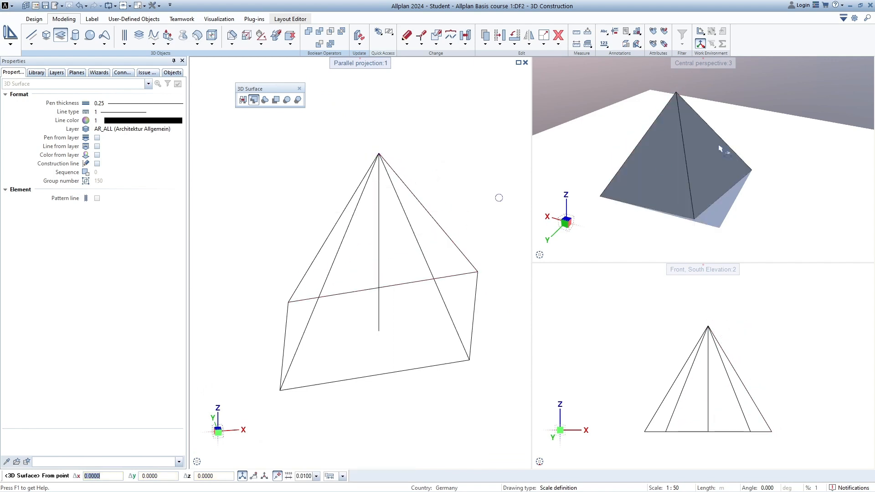
{"action": "key", "text": "Escape"}
Examine the four surfaces of the covered pyramid from several sides in the central perspective
{"action": "left_click_drag", "start_coordinate": [656, 145], "coordinate": [760, 158]}
{"action": "middle_click_drag", "start_coordinate": [759, 158], "coordinate": [714, 161]}
{"action": "left_click_drag", "start_coordinate": [715, 161], "coordinate": [607, 86]}
{"action": "middle_click_drag", "start_coordinate": [652, 163], "coordinate": [696, 171]}
{"action": "left_click_drag", "start_coordinate": [705, 185], "coordinate": [674, 212]}
{"action": "middle_click_drag", "start_coordinate": [674, 212], "coordinate": [707, 167]}
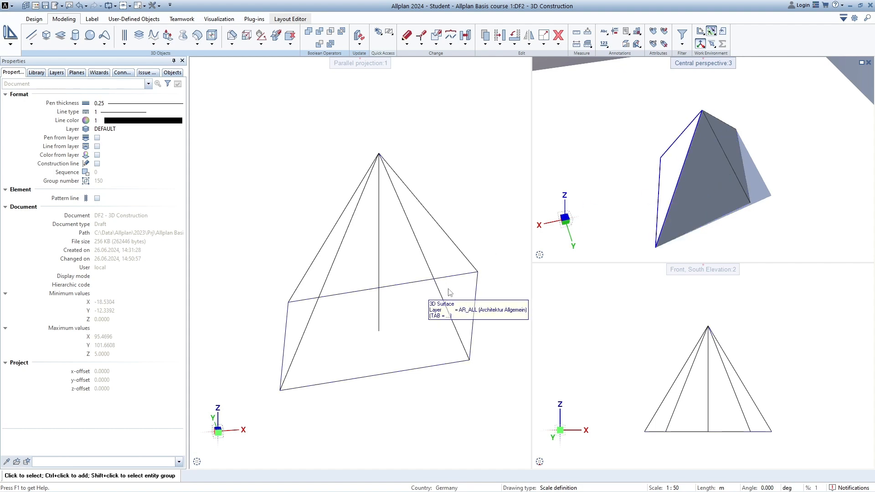
{"action": "middle_click_drag", "start_coordinate": [430, 333], "coordinate": [439, 292]}
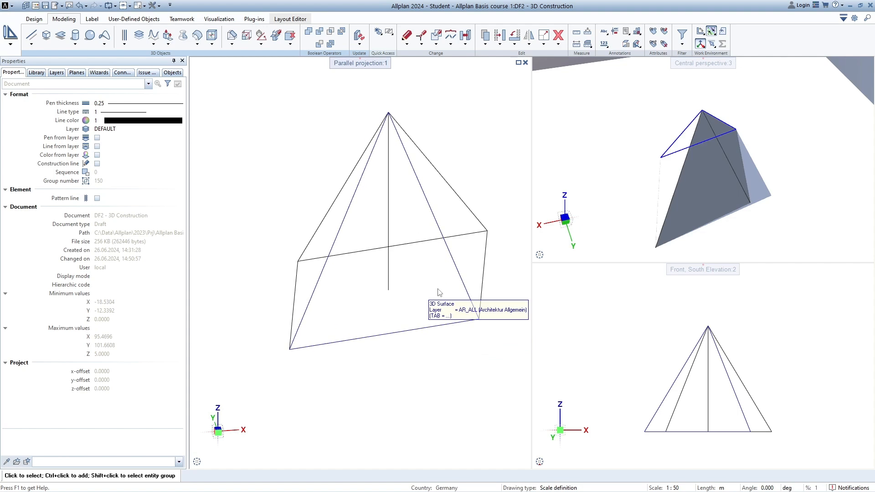
Set the line color of the pyramid's front 3D surface to 7 (blue)
{"action": "left_click_drag", "start_coordinate": [731, 133], "coordinate": [693, 191]}
{"action": "left_click", "coordinate": [413, 330]}
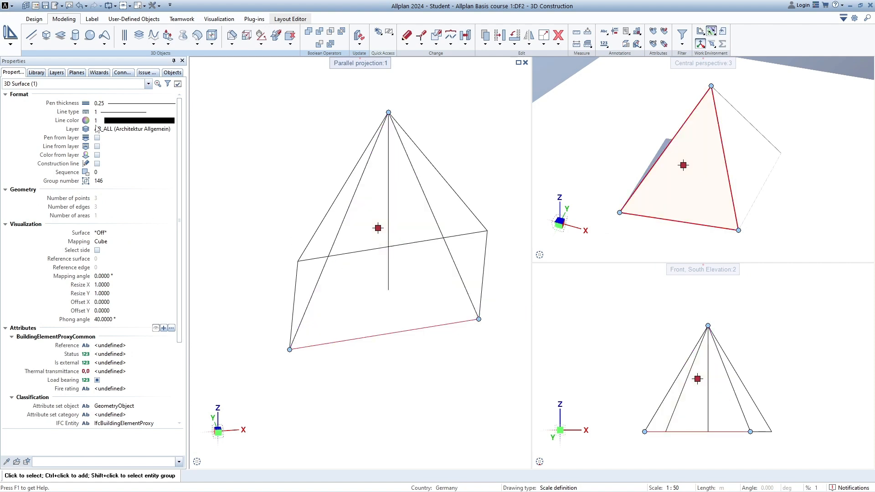
{"action": "left_click", "coordinate": [115, 121]}
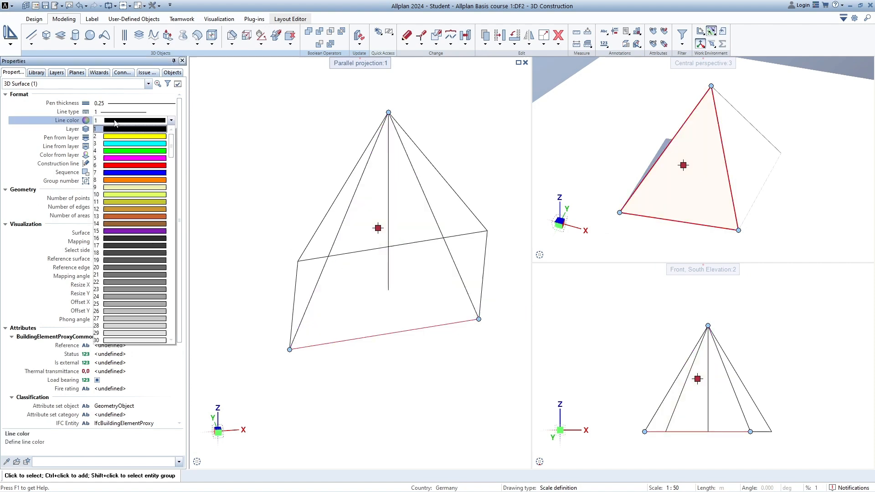
{"action": "left_click", "coordinate": [123, 175]}
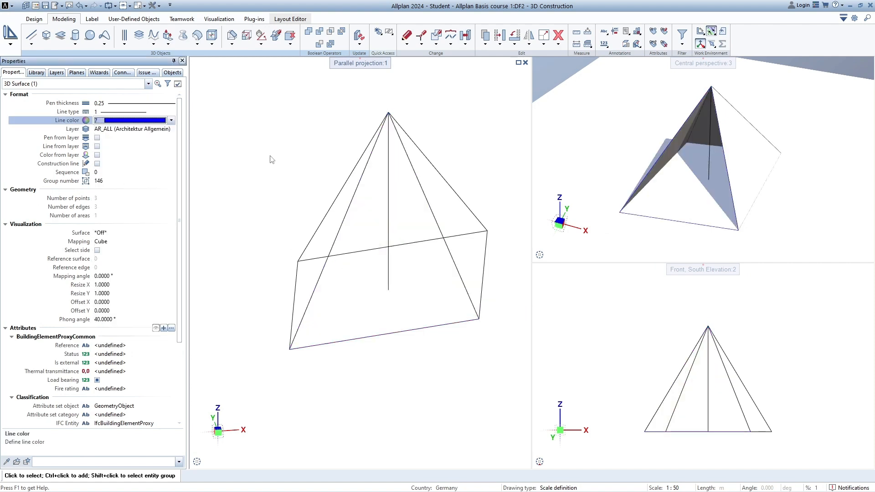
Deselect the front surface and examine the recolored pyramid in the parallel projection and from several sides in the central perspective
{"action": "key", "text": "Escape"}
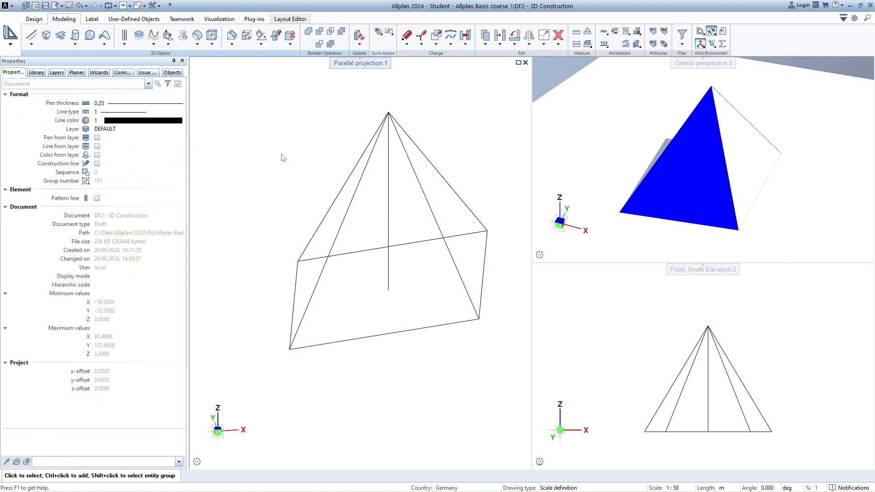
{"action": "middle_click_drag", "start_coordinate": [410, 199], "coordinate": [360, 218]}
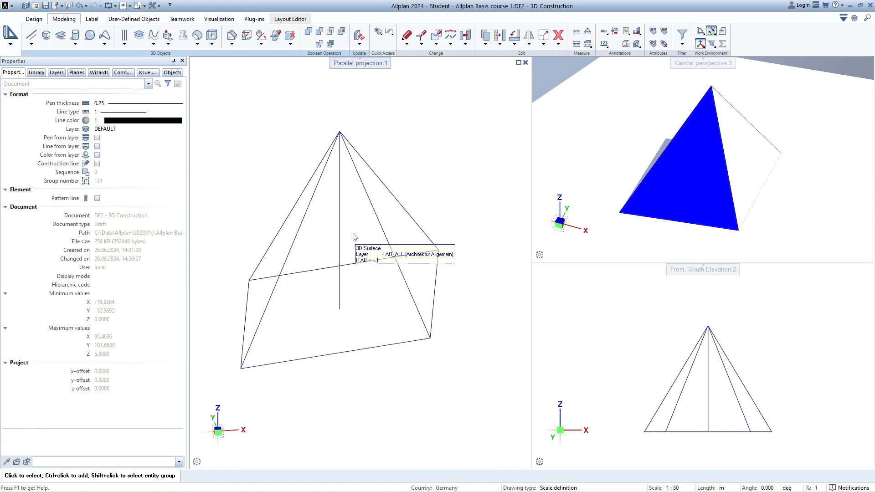
{"action": "middle_click_drag", "start_coordinate": [358, 270], "coordinate": [363, 272]}
{"action": "scroll", "coordinate": [308, 293], "scroll_direction": "up", "scroll_amount": 2}
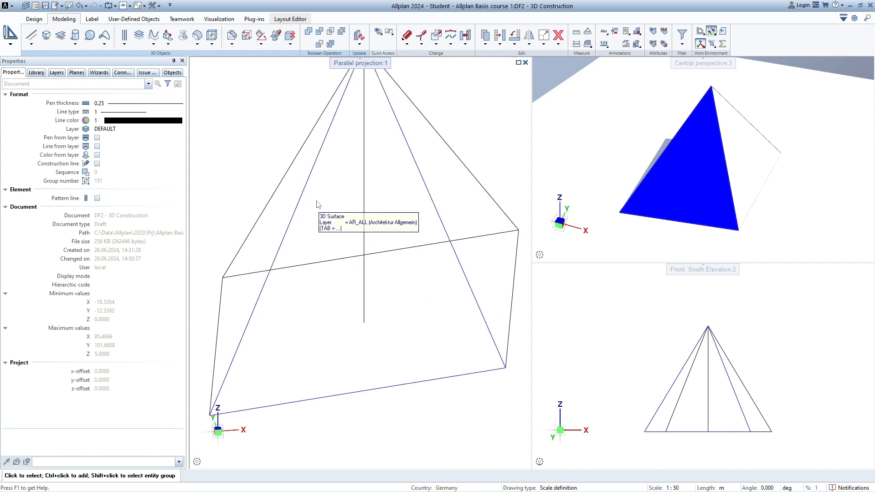
{"action": "scroll", "coordinate": [316, 202], "scroll_direction": "down", "scroll_amount": 1}
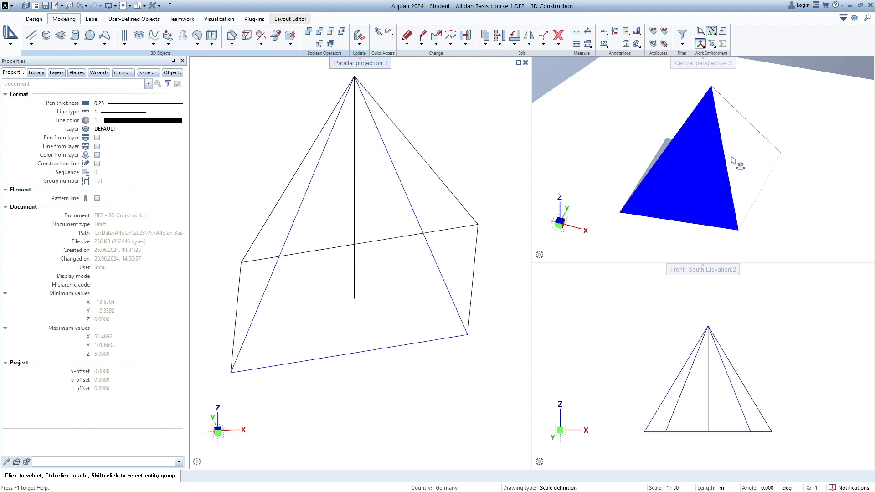
{"action": "left_click_drag", "start_coordinate": [746, 128], "coordinate": [628, 125]}
{"action": "middle_click_drag", "start_coordinate": [721, 176], "coordinate": [659, 177]}
{"action": "left_click_drag", "start_coordinate": [693, 129], "coordinate": [693, 171]}
{"action": "left_click_drag", "start_coordinate": [712, 131], "coordinate": [741, 120]}
{"action": "scroll", "coordinate": [728, 127], "scroll_direction": "down", "scroll_amount": 2}
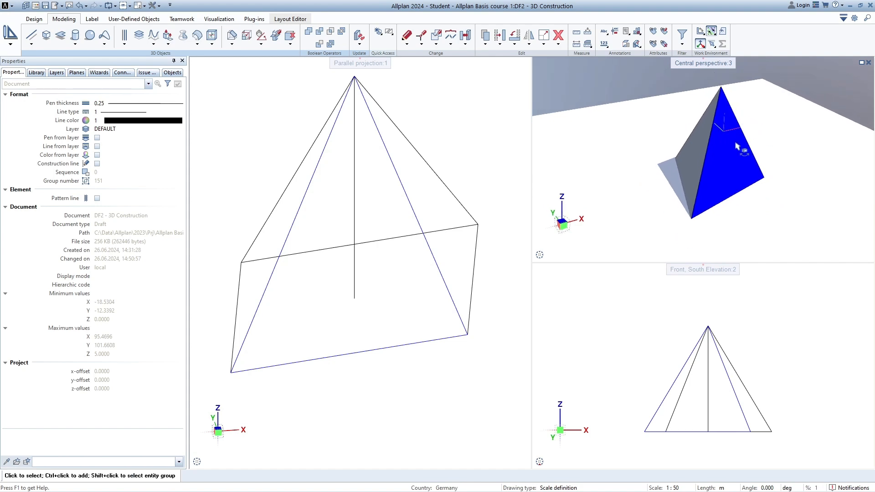
{"action": "left_click_drag", "start_coordinate": [735, 147], "coordinate": [688, 173]}
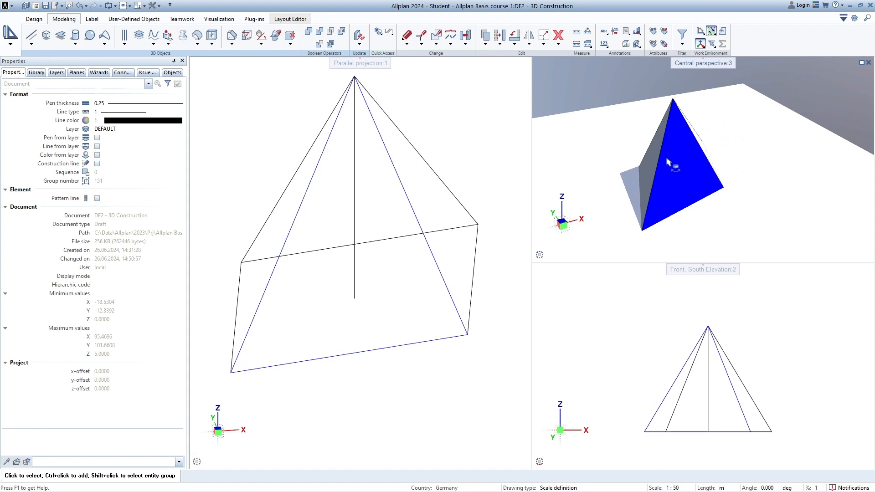
Assign the first exposed concrete surface from the Office 30YearEdition Materials catalog to the pyramid's blue face as a custom surface
{"action": "mouse_move", "coordinate": [683, 170]}
{"action": "left_mouse_down"}
{"action": "mouse_move", "coordinate": [672, 203]}
{"action": "mouse_move", "coordinate": [683, 173]}
{"action": "left_mouse_up"}
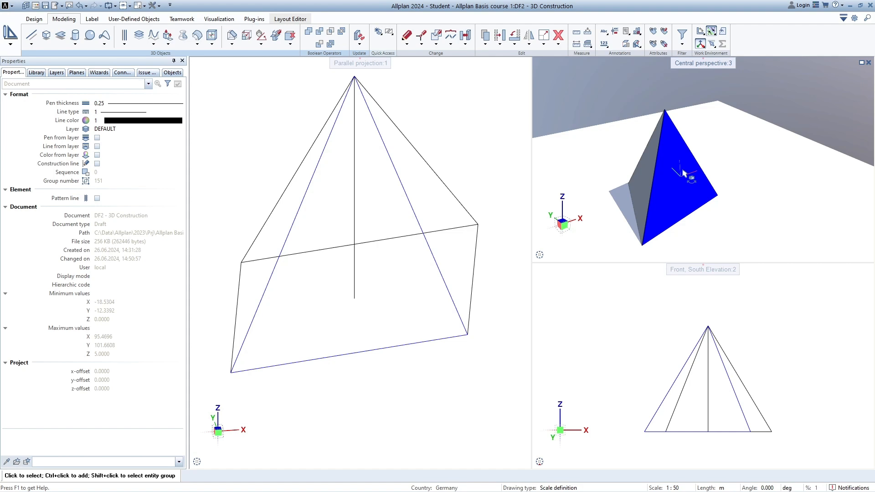
{"action": "scroll", "coordinate": [682, 175], "scroll_direction": "up", "scroll_amount": 2}
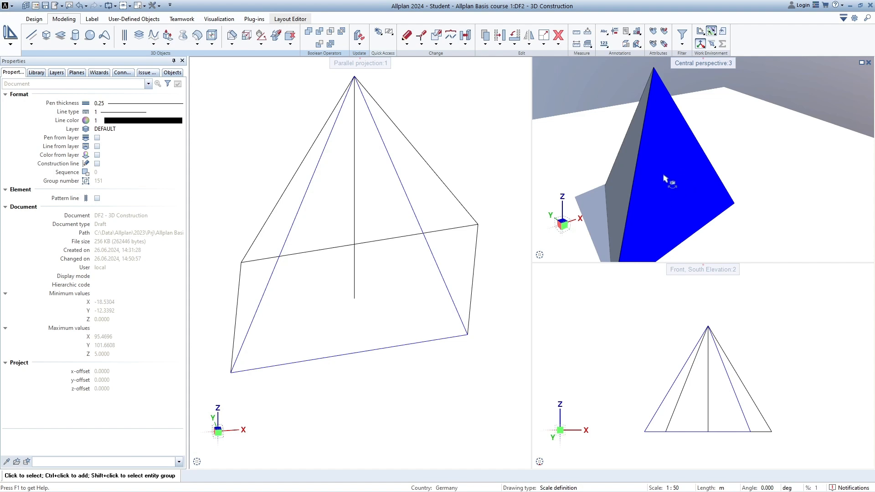
{"action": "left_click_drag", "start_coordinate": [660, 174], "coordinate": [651, 197]}
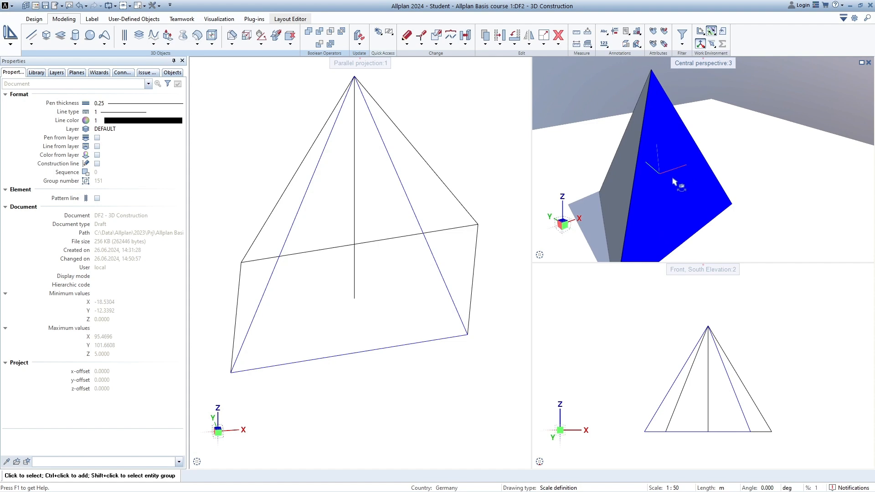
{"action": "right_click", "coordinate": [656, 198]}
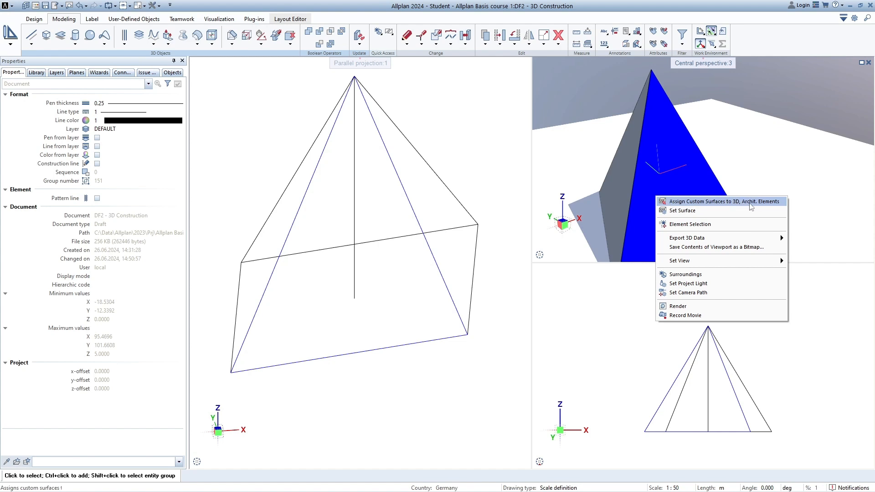
{"action": "left_click", "coordinate": [695, 203]}
{"action": "left_click_drag", "start_coordinate": [295, 65], "coordinate": [308, 99]}
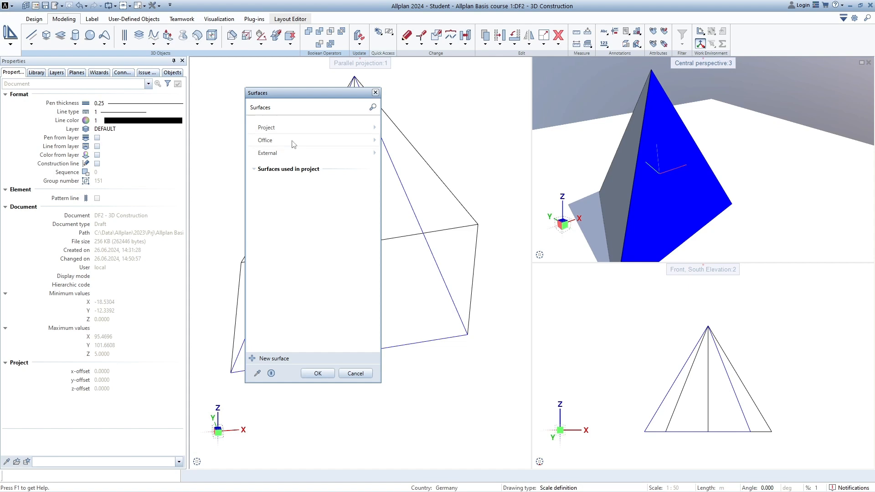
{"action": "left_click", "coordinate": [267, 141]}
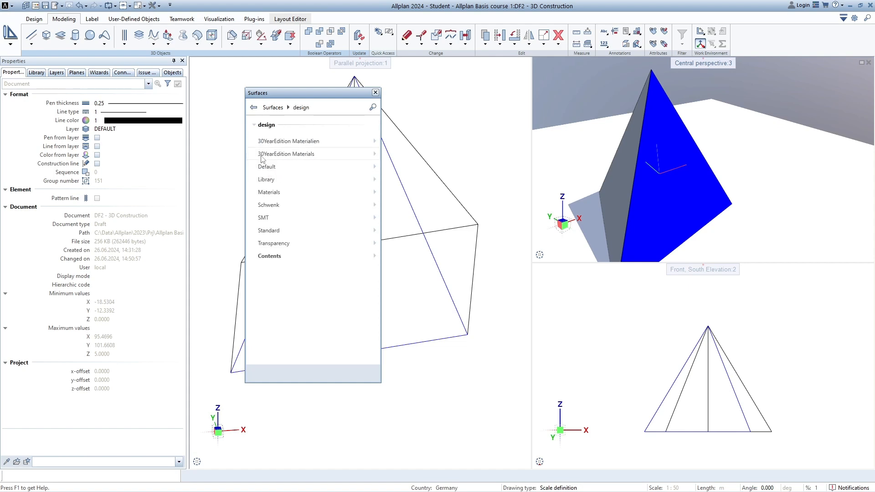
{"action": "left_click", "coordinate": [286, 155]}
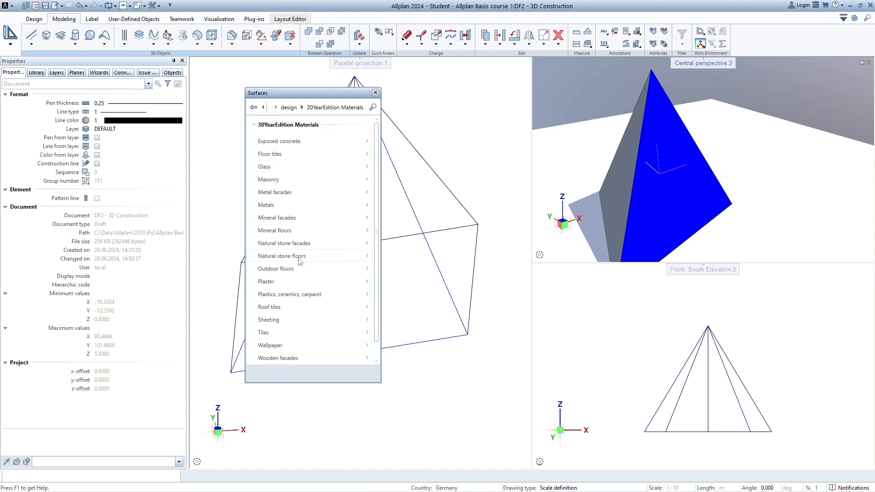
{"action": "left_click", "coordinate": [279, 142]}
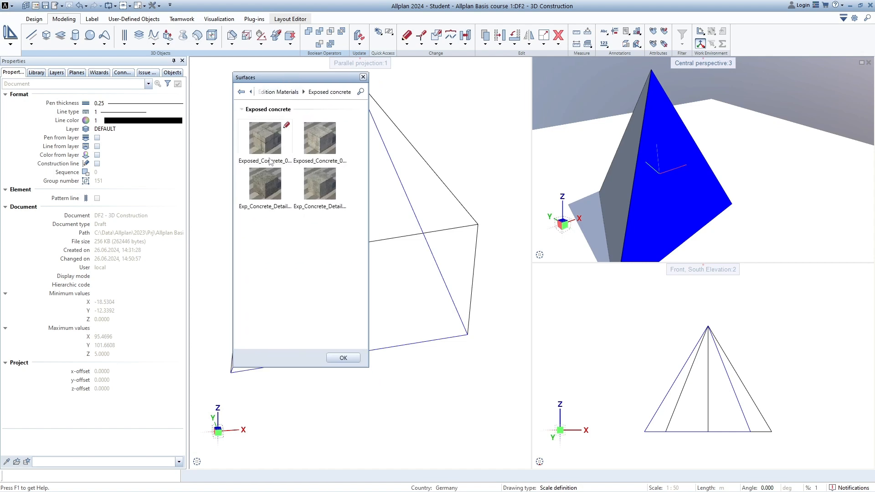
{"action": "double_click", "coordinate": [260, 139]}
Set the line color of the uncolored pyramid face beside the concrete one to 5 (magenta)
{"action": "left_click_drag", "start_coordinate": [698, 186], "coordinate": [731, 193]}
{"action": "mouse_move", "coordinate": [850, 258]}
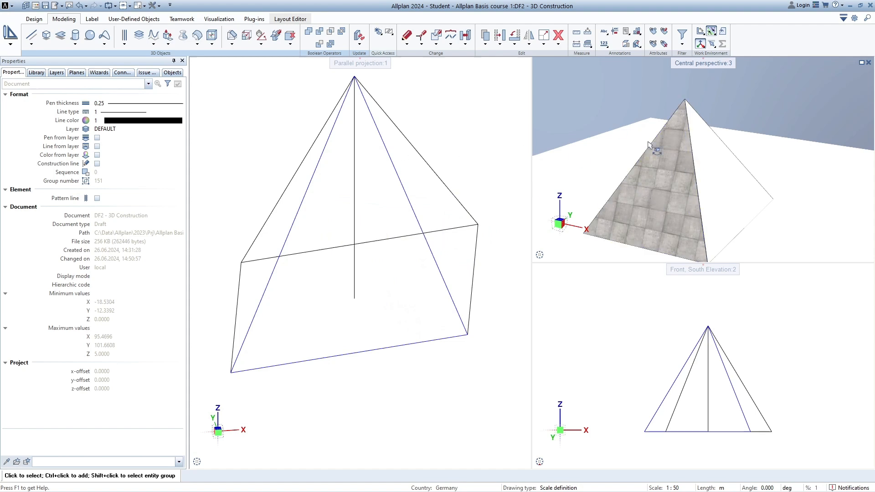
{"action": "left_click_drag", "start_coordinate": [720, 183], "coordinate": [766, 162]}
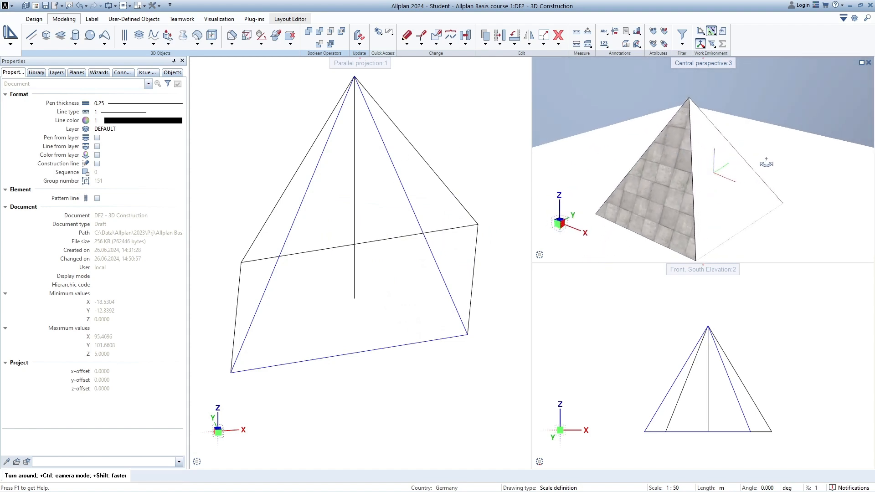
{"action": "left_click", "coordinate": [455, 219]}
{"action": "key", "text": "Escape"}
{"action": "left_click", "coordinate": [440, 212]}
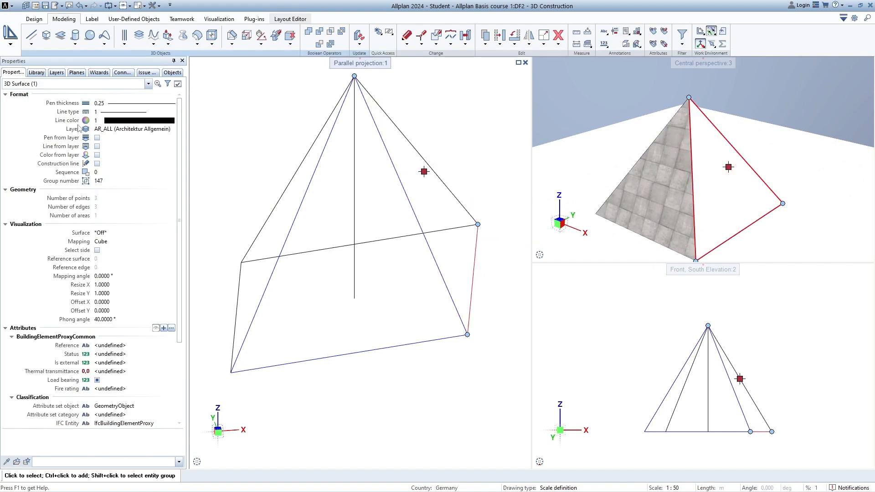
{"action": "left_click", "coordinate": [115, 122]}
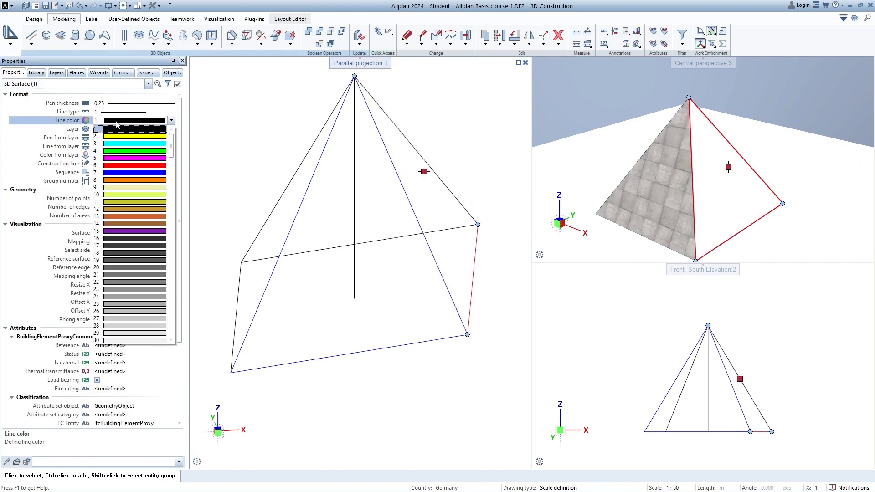
{"action": "left_click", "coordinate": [111, 159]}
Assign the custom surface col04_trans050.surf from the Office Transparency catalog to the magenta pyramid face
{"action": "left_click_drag", "start_coordinate": [710, 163], "coordinate": [728, 133]}
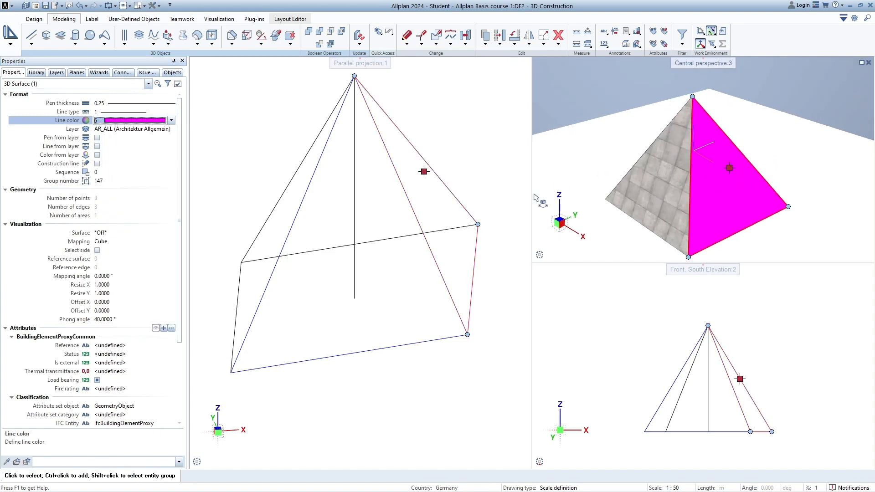
{"action": "right_click", "coordinate": [711, 149]}
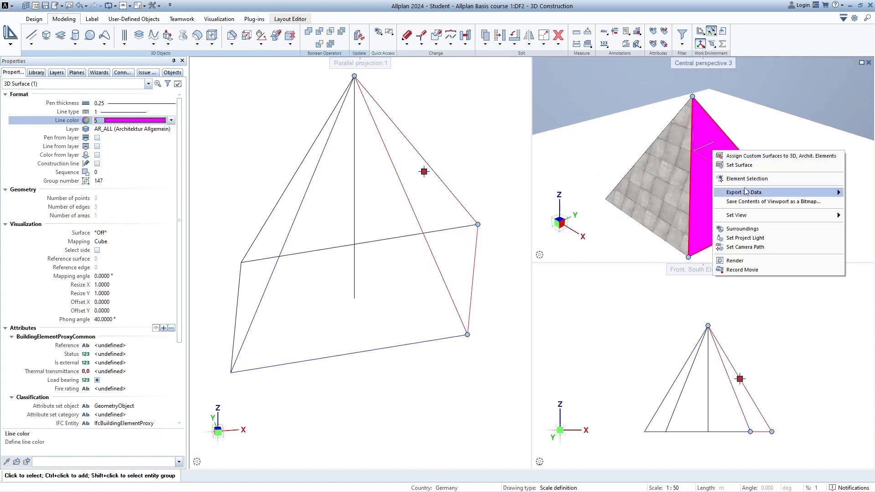
{"action": "left_click", "coordinate": [755, 156]}
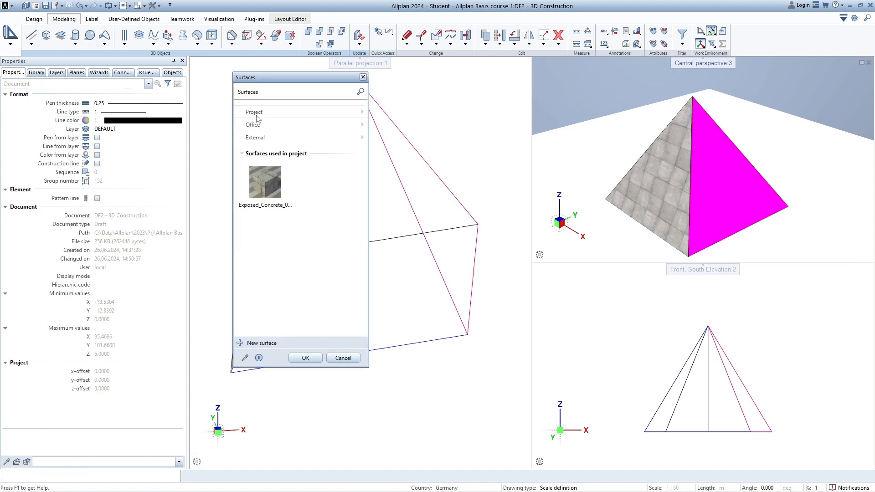
{"action": "left_click", "coordinate": [256, 115]}
{"action": "left_click", "coordinate": [241, 92]}
{"action": "left_click", "coordinate": [257, 127]}
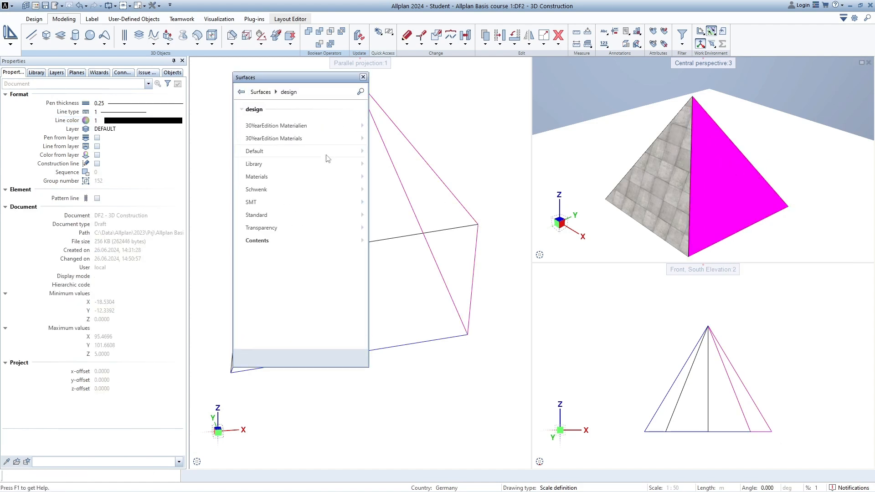
{"action": "left_click", "coordinate": [262, 228]}
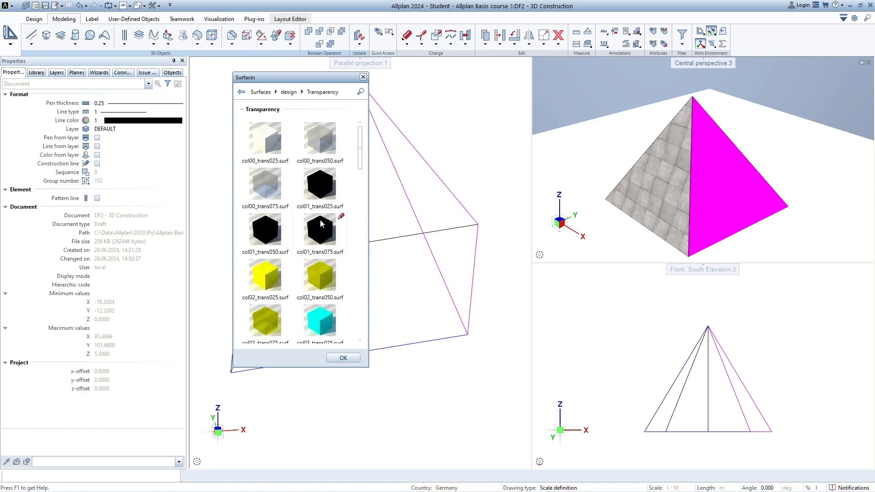
{"action": "scroll", "coordinate": [363, 181], "scroll_direction": "down", "scroll_amount": 1}
{"action": "left_click_drag", "start_coordinate": [363, 182], "coordinate": [363, 202]}
{"action": "left_click", "coordinate": [314, 221]}
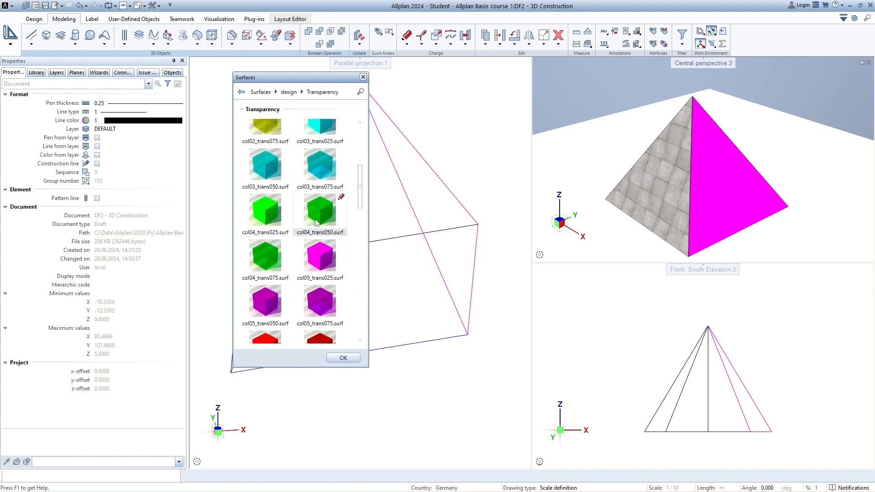
{"action": "left_click", "coordinate": [343, 358]}
{"action": "left_click", "coordinate": [377, 211]}
{"action": "key", "text": "Escape"}
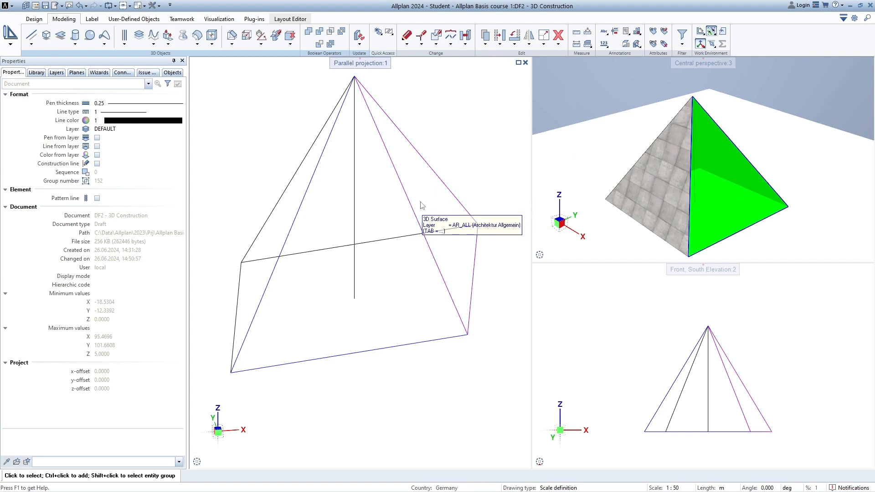
{"action": "middle_click_drag", "start_coordinate": [421, 207], "coordinate": [432, 236]}
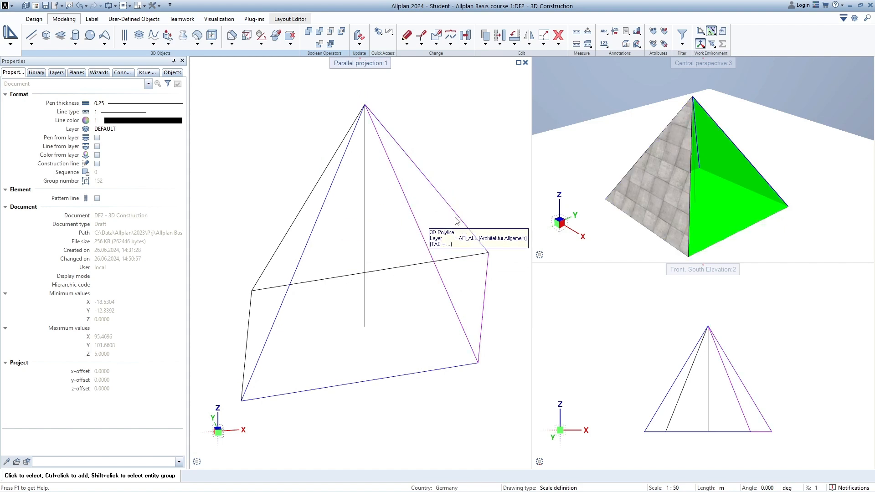
{"action": "left_click_drag", "start_coordinate": [726, 141], "coordinate": [651, 136]}
{"action": "middle_click_drag", "start_coordinate": [597, 141], "coordinate": [586, 148], "text": "shift"}
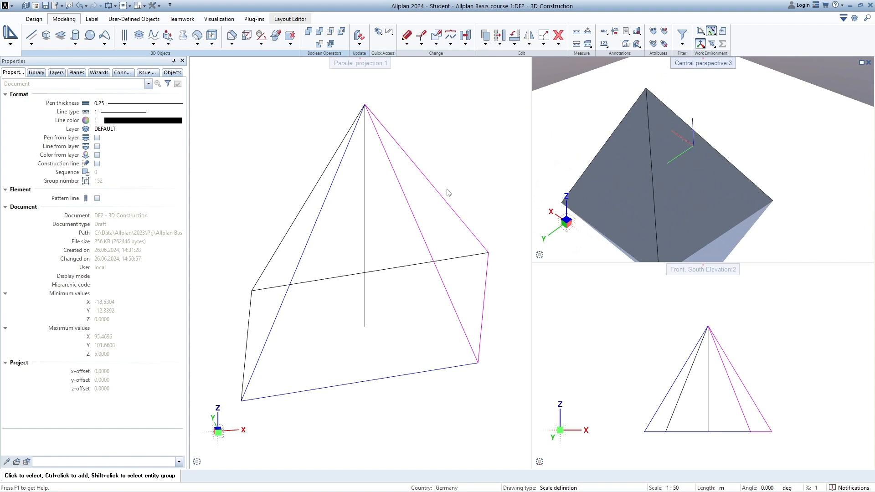
{"action": "left_click", "coordinate": [275, 268]}
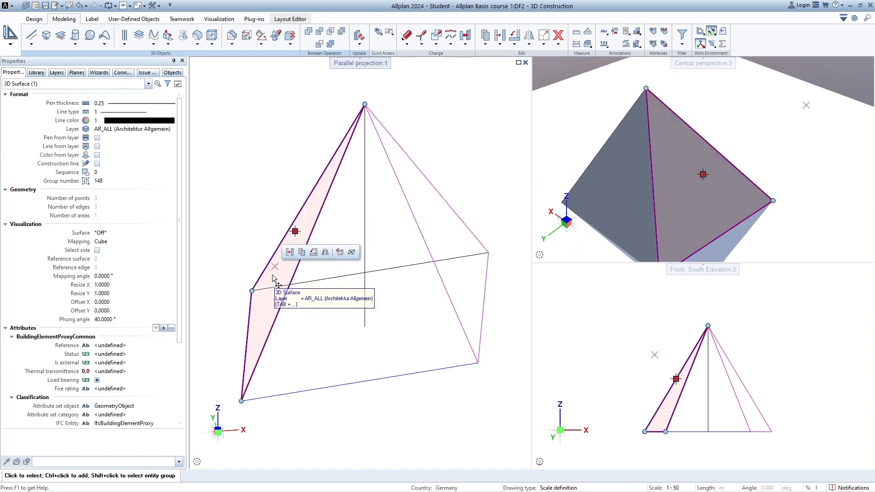
{"action": "right_click", "coordinate": [273, 276]}
{"action": "key", "text": "Escape"}
{"action": "key", "text": "Escape"}
Assign the first natural stone paver surface from the Office 30YearEdition Materials' Natural stone floors to the pyramid face opposite the green one
{"action": "middle_click_drag", "start_coordinate": [693, 180], "coordinate": [682, 137], "text": "shift"}
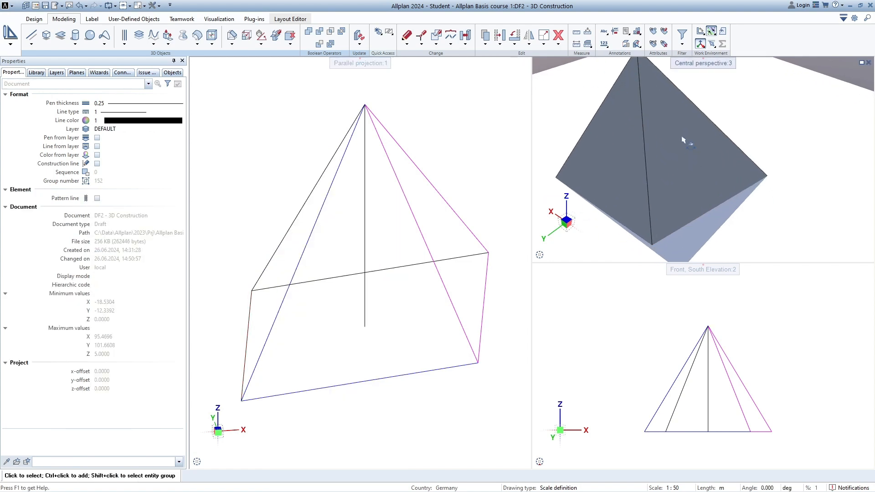
{"action": "right_click", "coordinate": [682, 140]}
{"action": "left_click", "coordinate": [711, 145]}
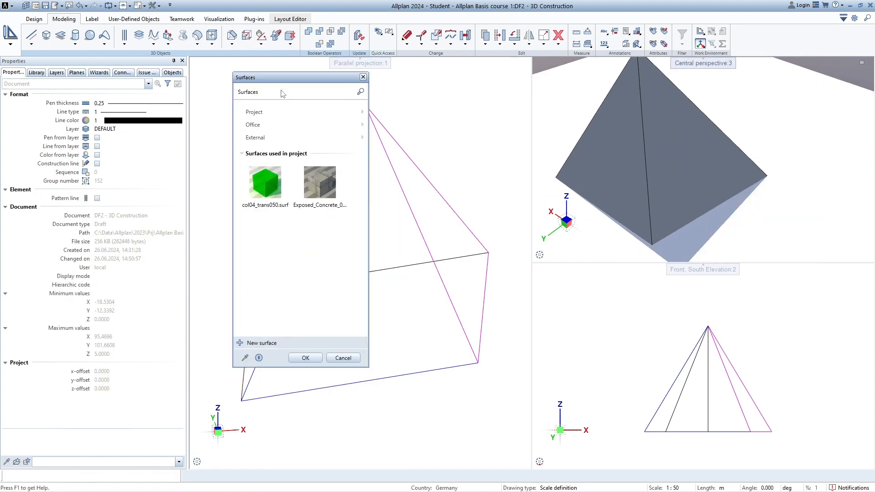
{"action": "left_click", "coordinate": [269, 125]}
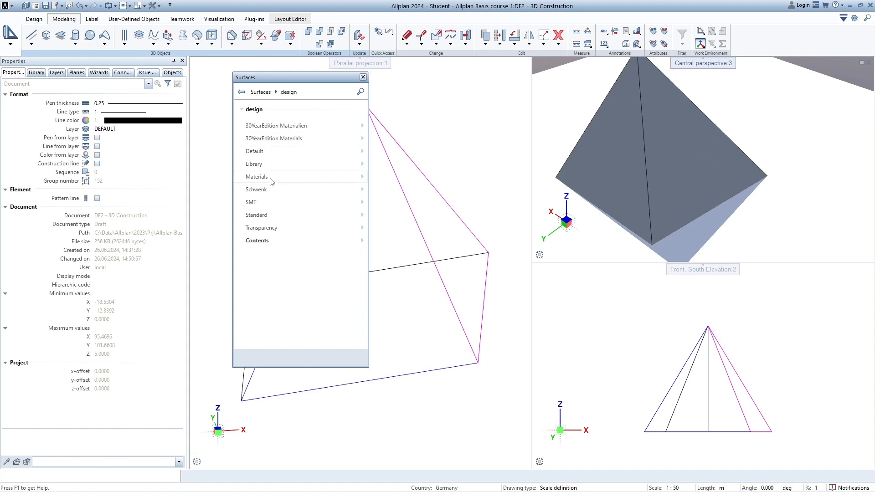
{"action": "left_click", "coordinate": [283, 139]}
{"action": "left_click", "coordinate": [262, 240]}
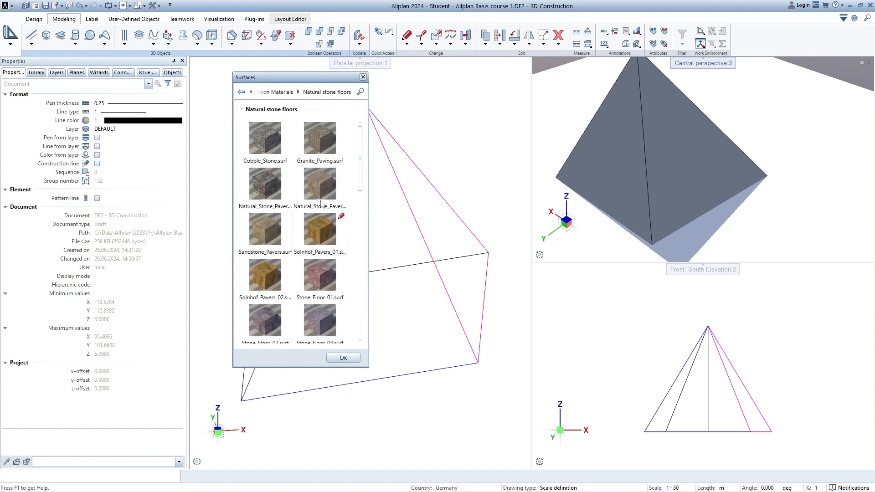
{"action": "double_click", "coordinate": [267, 186]}
Assign Plaster_14.surf from the Office 30YearEdition Materials' Plaster category to the last pyramid face without a custom surface
{"action": "mouse_move", "coordinate": [693, 165]}
{"action": "middle_mouse_down", "text": "shift"}
{"action": "mouse_move", "coordinate": [625, 192]}
{"action": "mouse_move", "coordinate": [679, 170]}
{"action": "middle_mouse_up", "text": "shift"}
{"action": "right_click", "coordinate": [679, 170]}
{"action": "left_click", "coordinate": [707, 174]}
{"action": "left_click", "coordinate": [263, 128]}
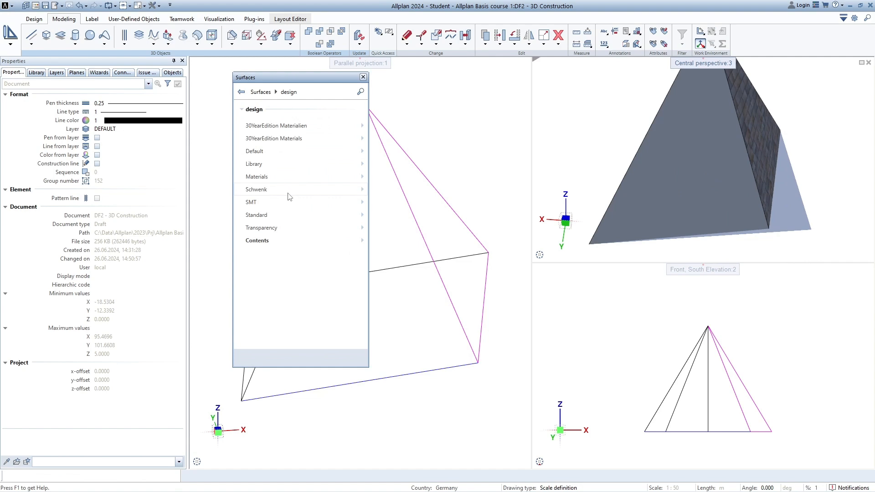
{"action": "left_click", "coordinate": [273, 140]}
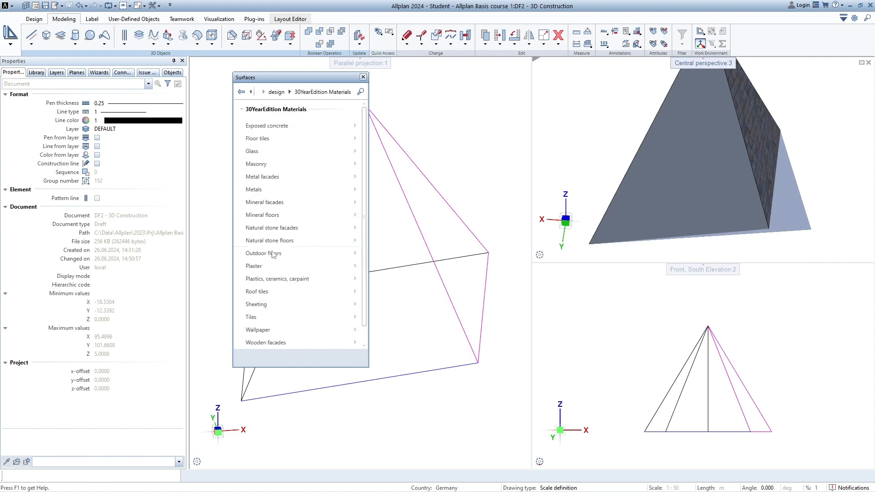
{"action": "left_click", "coordinate": [256, 266]}
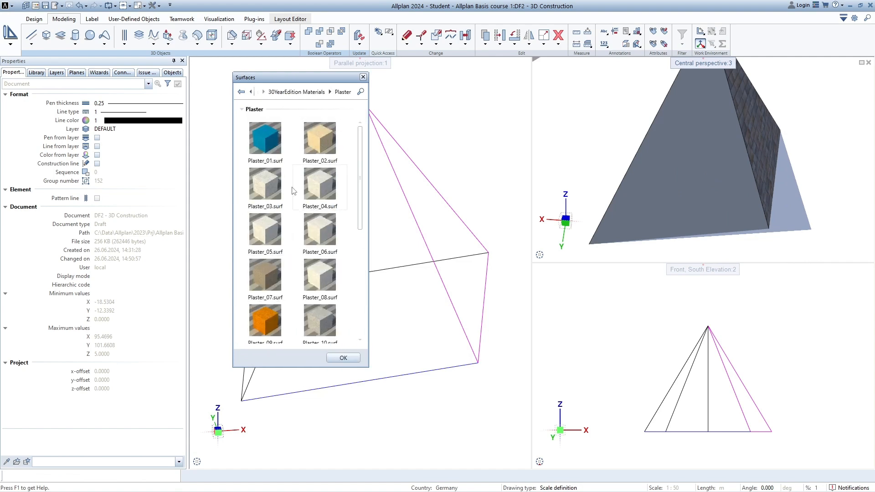
{"action": "scroll", "coordinate": [293, 234], "scroll_direction": "down", "scroll_amount": 3}
{"action": "scroll", "coordinate": [327, 295], "scroll_direction": "up", "scroll_amount": 1}
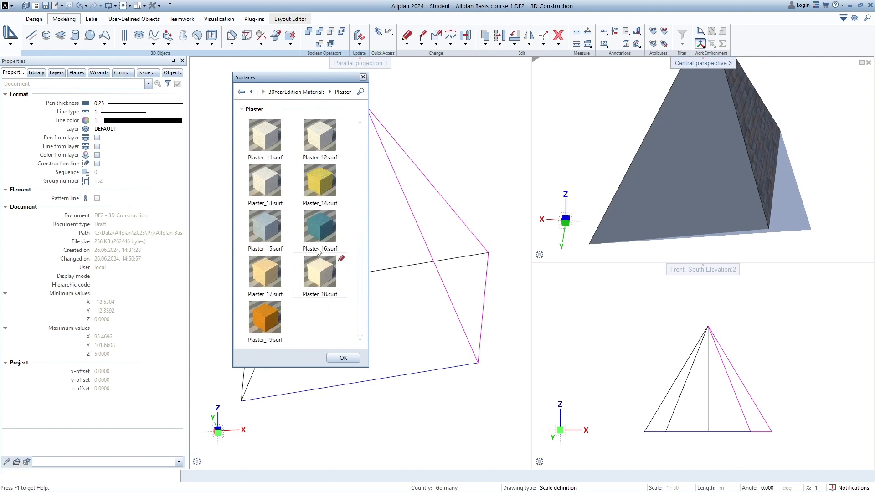
{"action": "left_click", "coordinate": [313, 176]}
{"action": "double_click", "coordinate": [312, 175]}
Examine the surfaces on the pyramid's faces from above and from the side in the perspective view
{"action": "left_click_drag", "start_coordinate": [628, 141], "coordinate": [680, 134]}
{"action": "scroll", "coordinate": [694, 176], "scroll_direction": "down", "scroll_amount": 3}
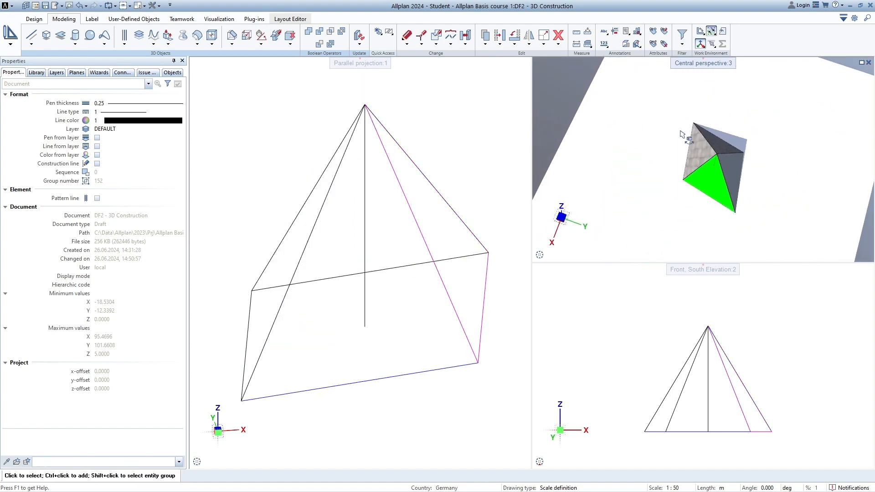
{"action": "left_click_drag", "start_coordinate": [734, 164], "coordinate": [669, 169]}
{"action": "scroll", "coordinate": [431, 229], "scroll_direction": "down", "scroll_amount": 3}
{"action": "middle_click_drag", "start_coordinate": [477, 259], "coordinate": [427, 259]}
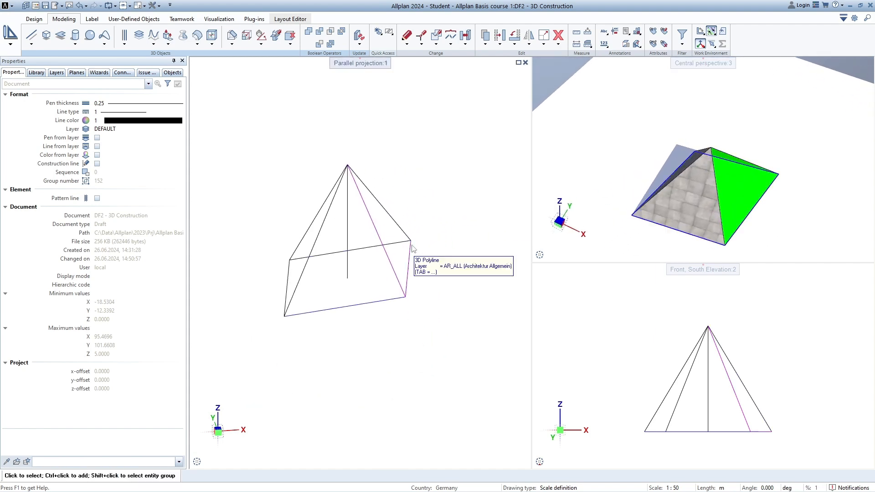
Look up the description of the Cone, Pyramid solid tool without starting it
{"action": "left_click", "coordinate": [75, 44]}
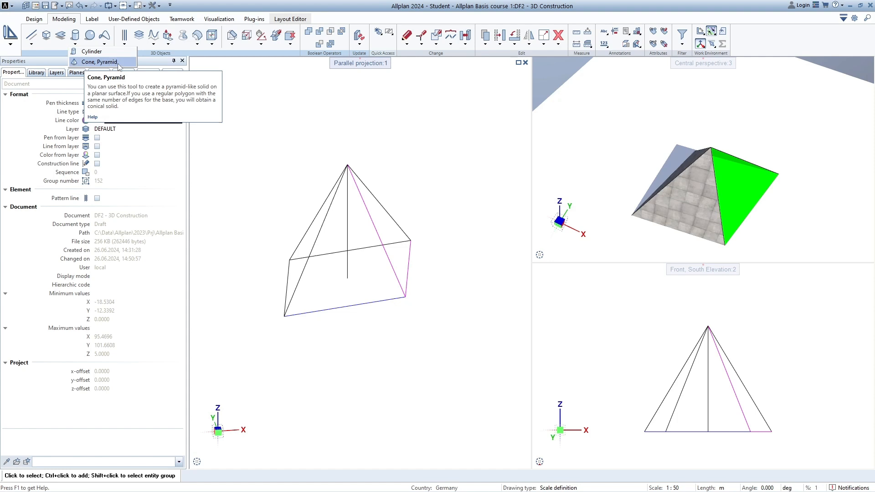
{"action": "key", "text": "Escape"}
{"action": "middle_click_drag", "start_coordinate": [361, 253], "coordinate": [387, 262]}
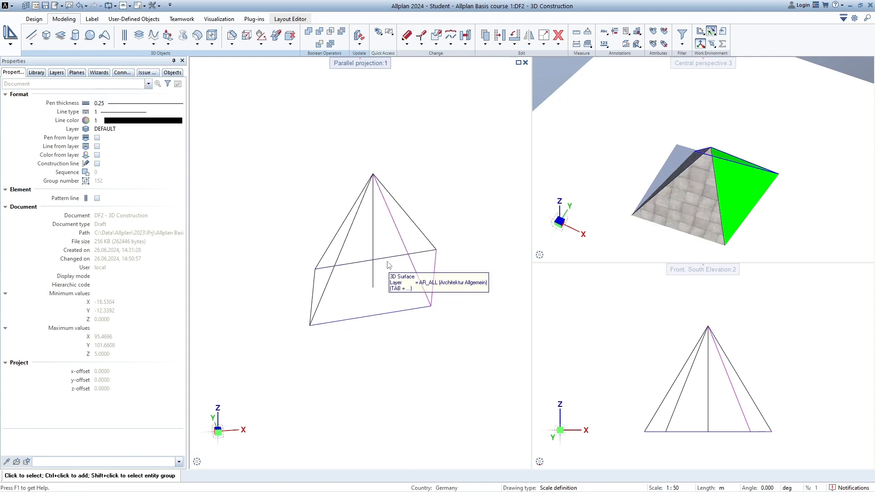
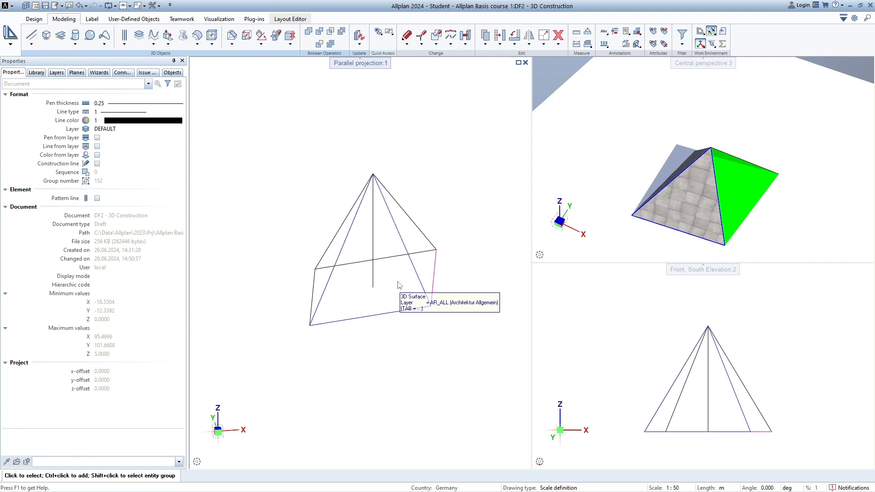
Show the Edit tools in their expanded layout and locate Rotate 3D Elements
{"action": "left_click", "coordinate": [521, 55]}
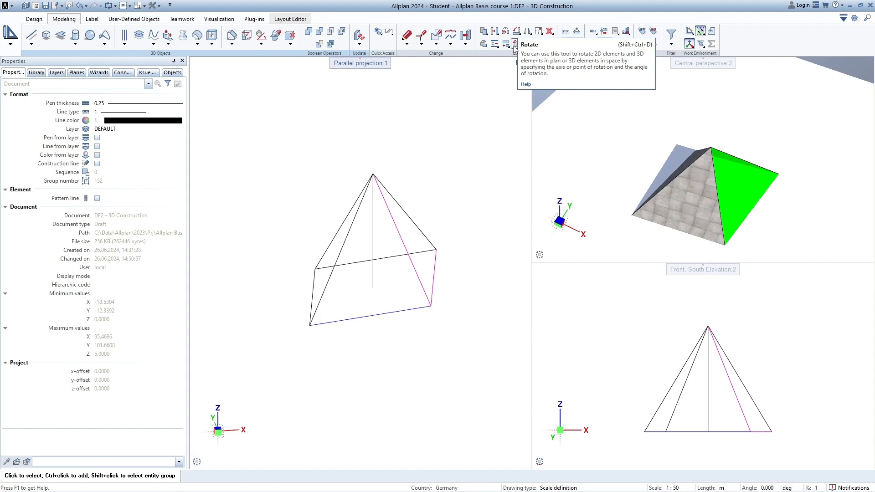
{"action": "left_click", "coordinate": [517, 55]}
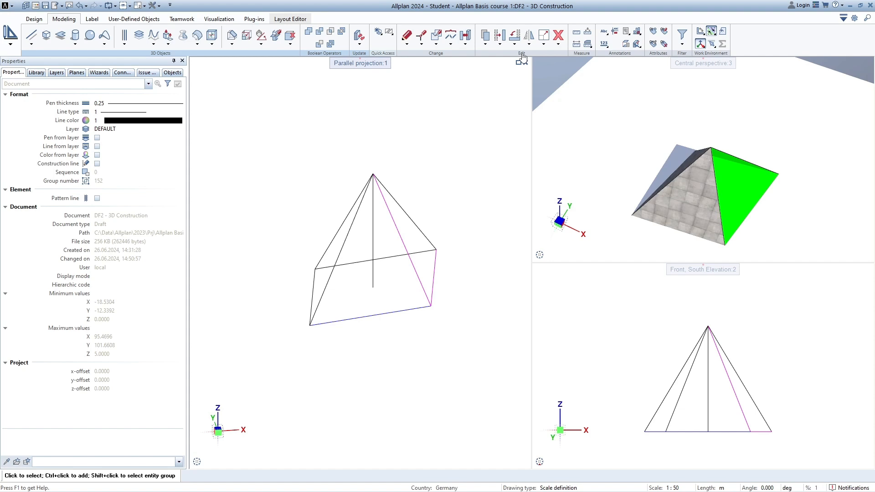
{"action": "left_click", "coordinate": [514, 44]}
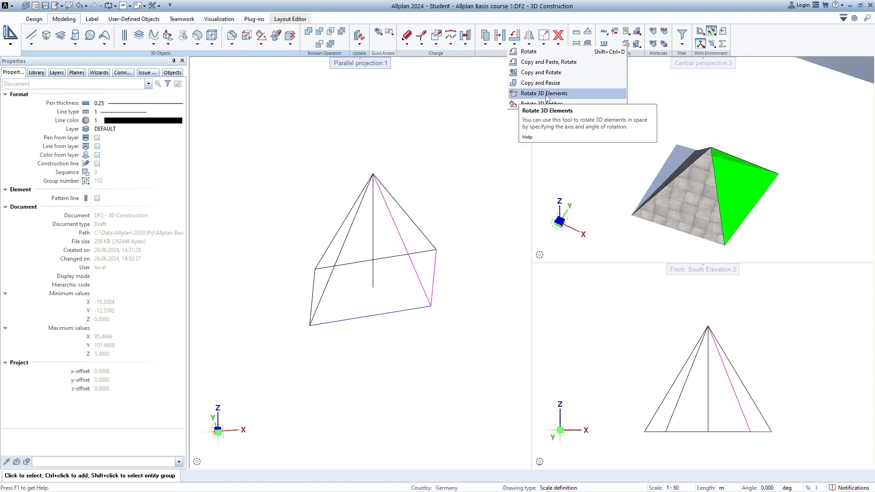
{"action": "left_click", "coordinate": [499, 54]}
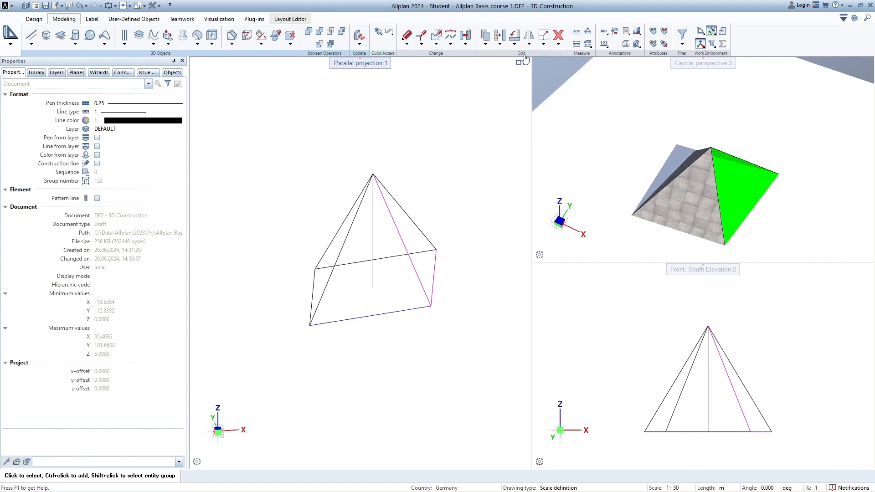
{"action": "left_click", "coordinate": [528, 54]}
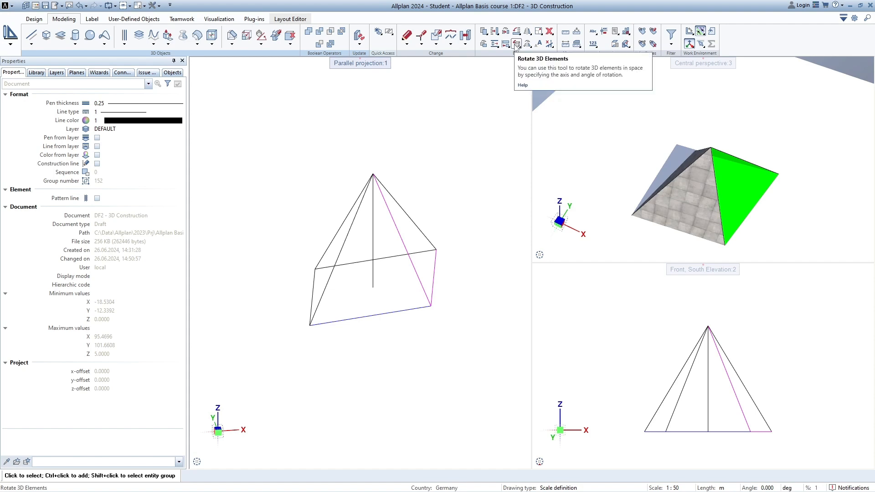
Rotate the green pyramid face by 30 degrees about its base edge with Rotate 3D Elements
{"action": "left_click", "coordinate": [516, 45]}
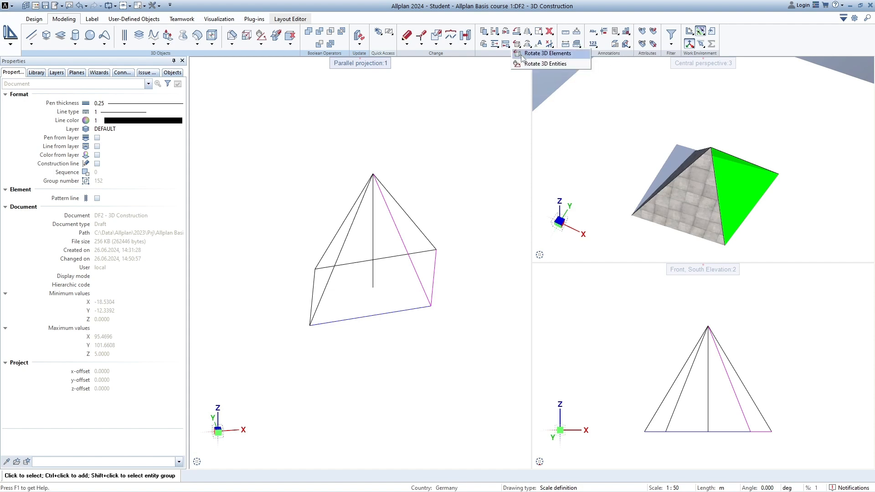
{"action": "left_click", "coordinate": [546, 53]}
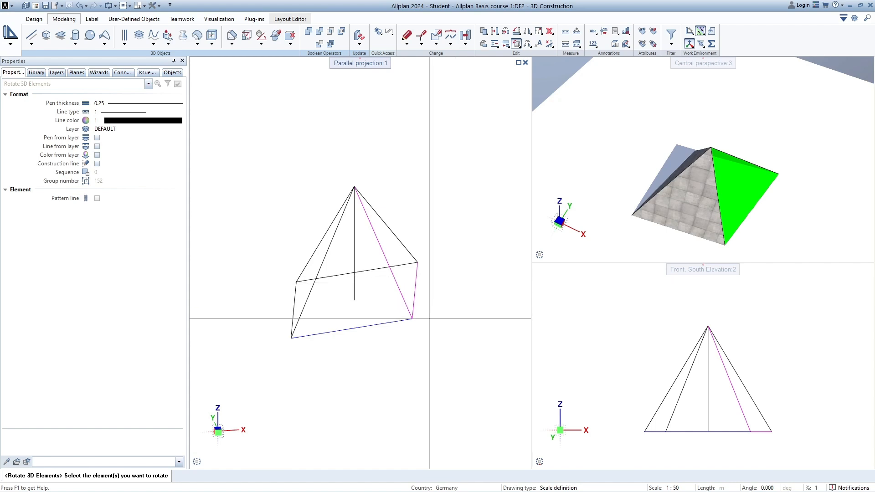
{"action": "left_click", "coordinate": [407, 271]}
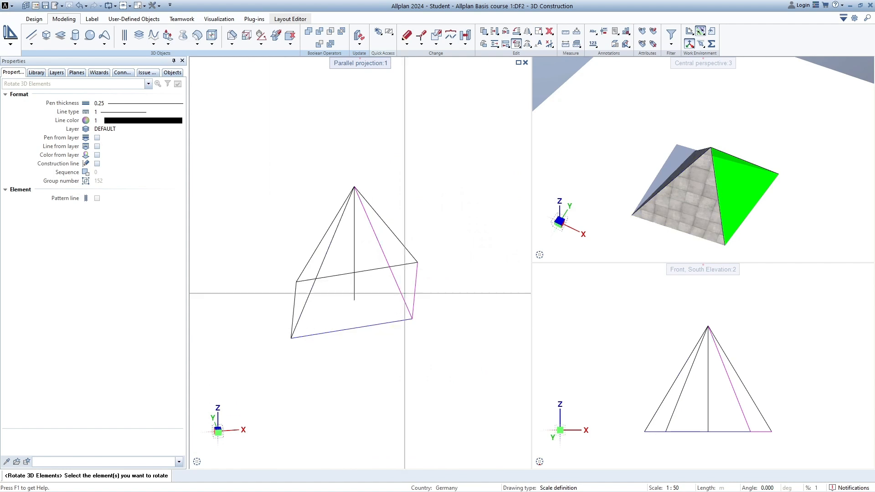
{"action": "scroll", "coordinate": [656, 165], "scroll_direction": "down", "scroll_amount": 4}
{"action": "left_click_drag", "start_coordinate": [678, 129], "coordinate": [649, 199]}
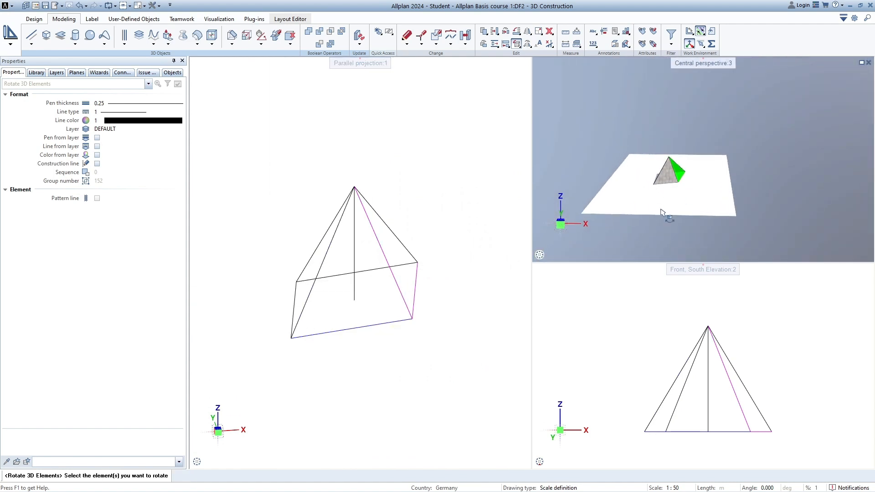
{"action": "scroll", "coordinate": [413, 308], "scroll_direction": "up", "scroll_amount": 3}
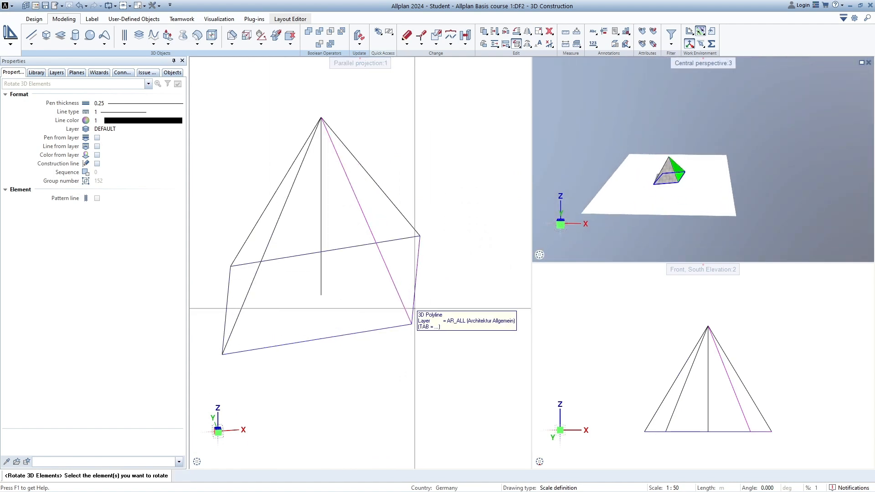
{"action": "middle_click_drag", "start_coordinate": [458, 272], "coordinate": [425, 308]}
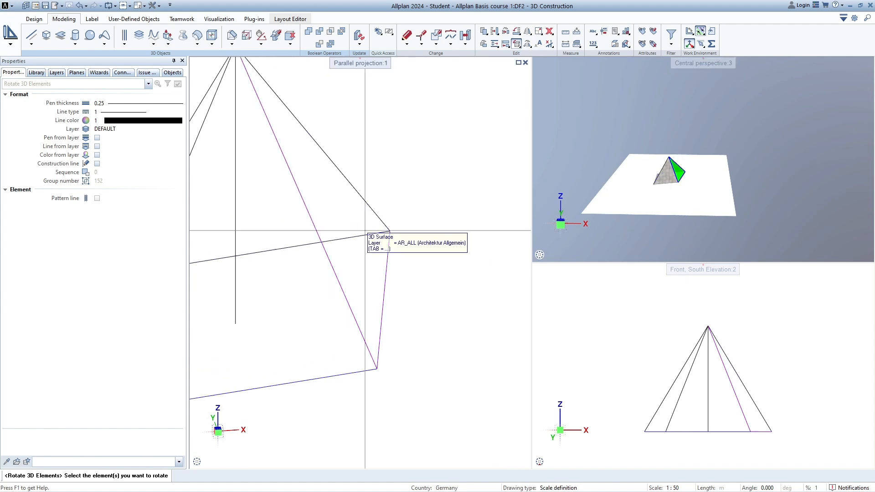
{"action": "left_click", "coordinate": [326, 194]}
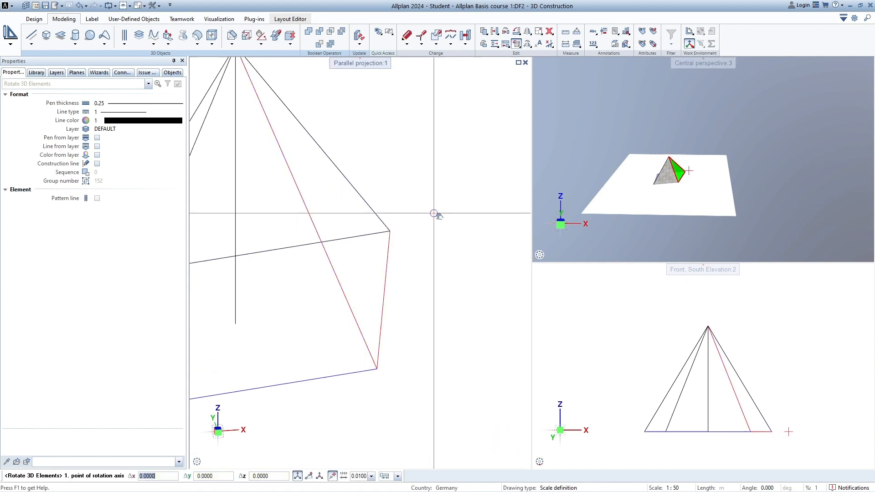
{"action": "scroll", "coordinate": [453, 227], "scroll_direction": "down", "scroll_amount": 1}
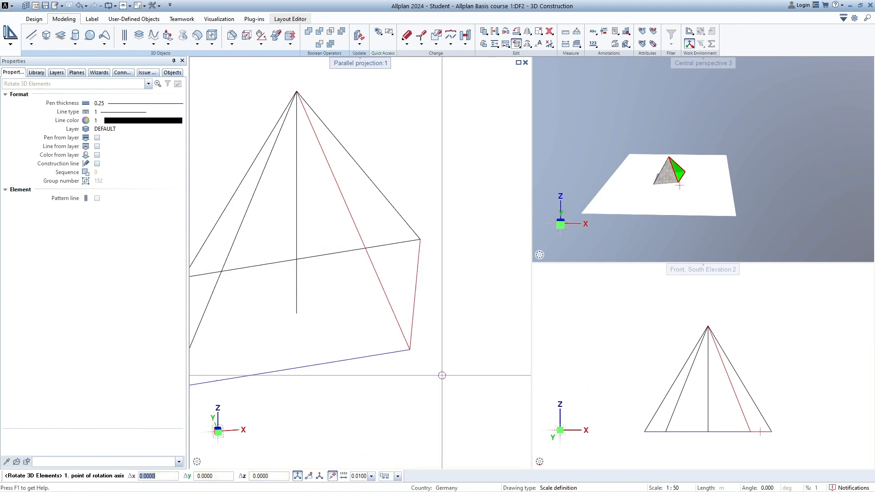
{"action": "left_click", "coordinate": [413, 351]}
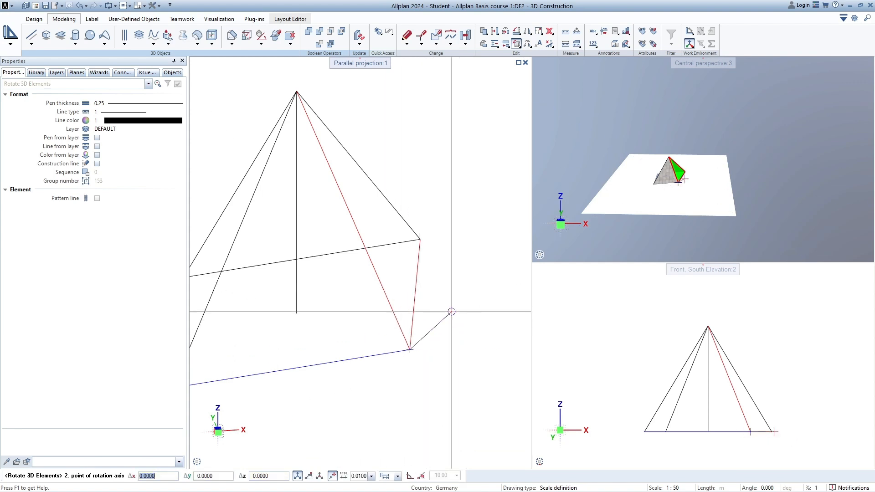
{"action": "left_click", "coordinate": [420, 239]}
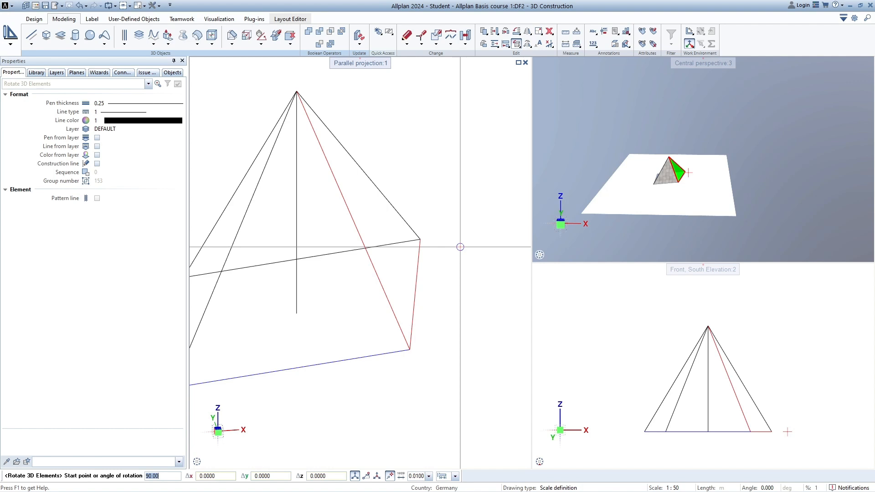
{"action": "type", "text": "30"}
{"action": "key", "text": "Return"}
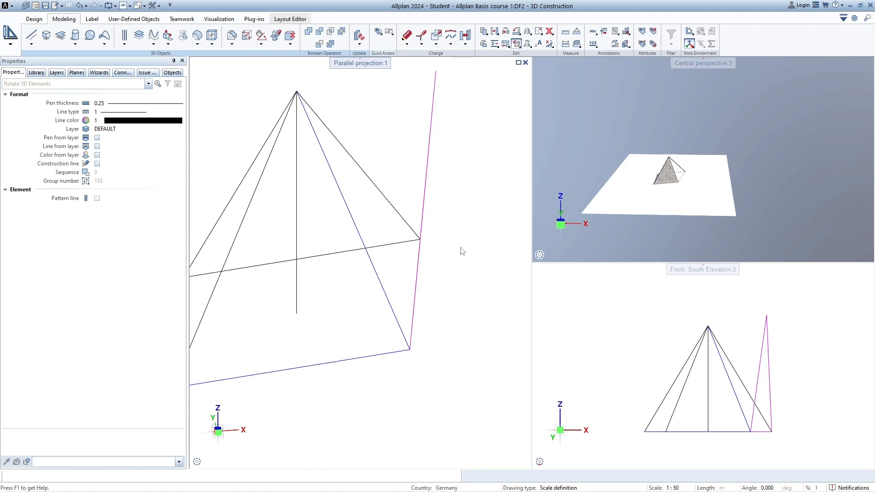
Inspect the rotated green face in the perspective and parallel views and undo the rotation
{"action": "left_click_drag", "start_coordinate": [581, 139], "coordinate": [612, 149]}
{"action": "scroll", "coordinate": [688, 175], "scroll_direction": "up", "scroll_amount": 5}
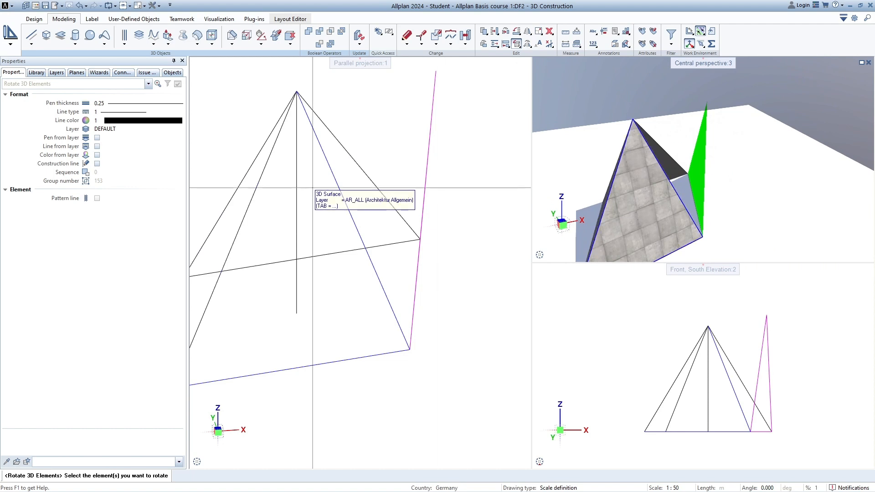
{"action": "scroll", "coordinate": [432, 269], "scroll_direction": "down", "scroll_amount": 3}
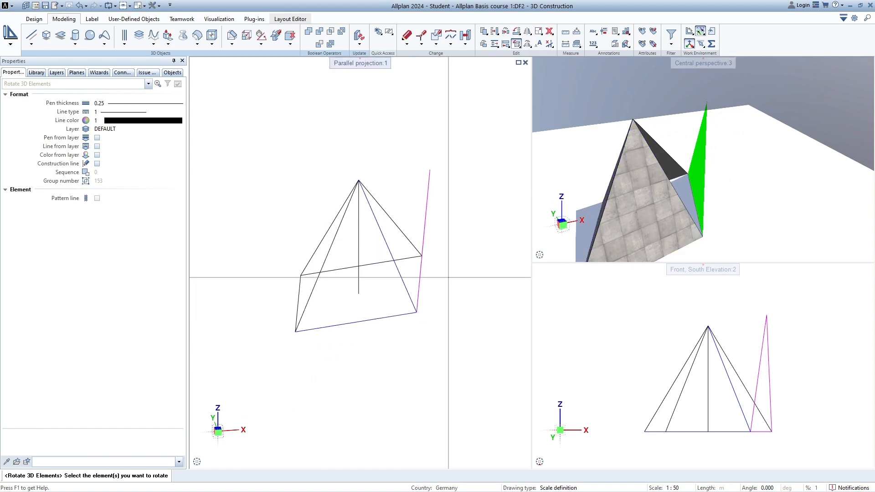
{"action": "middle_click_drag", "start_coordinate": [449, 278], "coordinate": [437, 260]}
{"action": "left_click_drag", "start_coordinate": [464, 254], "coordinate": [411, 251], "text": "ctrl"}
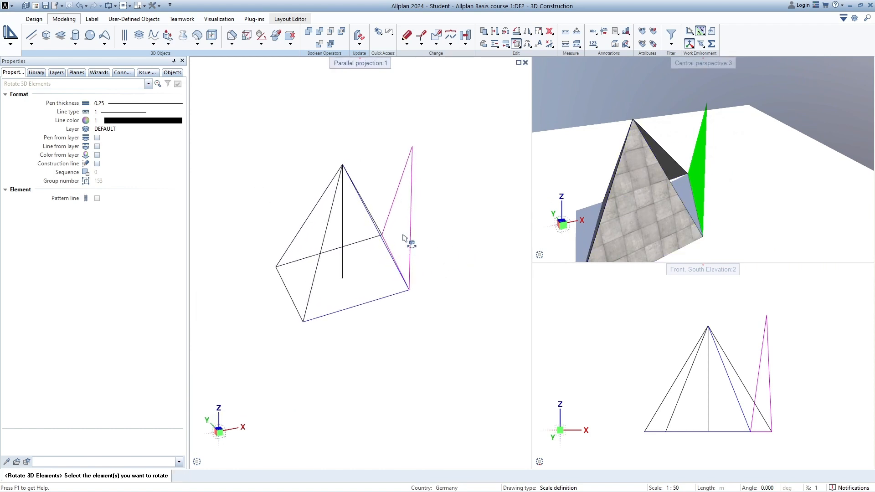
{"action": "middle_click_drag", "start_coordinate": [448, 218], "coordinate": [437, 246], "text": "ctrl"}
{"action": "key", "text": "ctrl+z"}
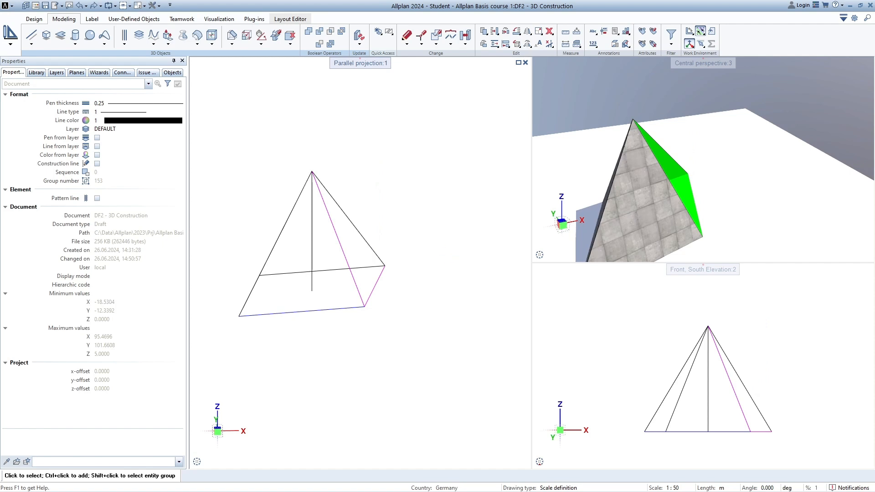
Rotate the green face about its base edge from the apex to a point level with the base, laying it flat outside the pyramid
{"action": "left_click", "coordinate": [517, 44]}
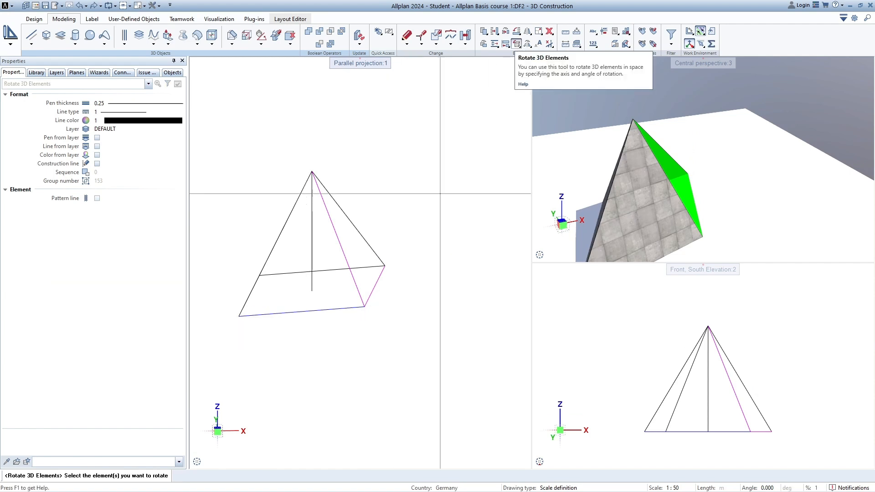
{"action": "scroll", "coordinate": [365, 214], "scroll_direction": "up", "scroll_amount": 5}
{"action": "left_click", "coordinate": [365, 214]}
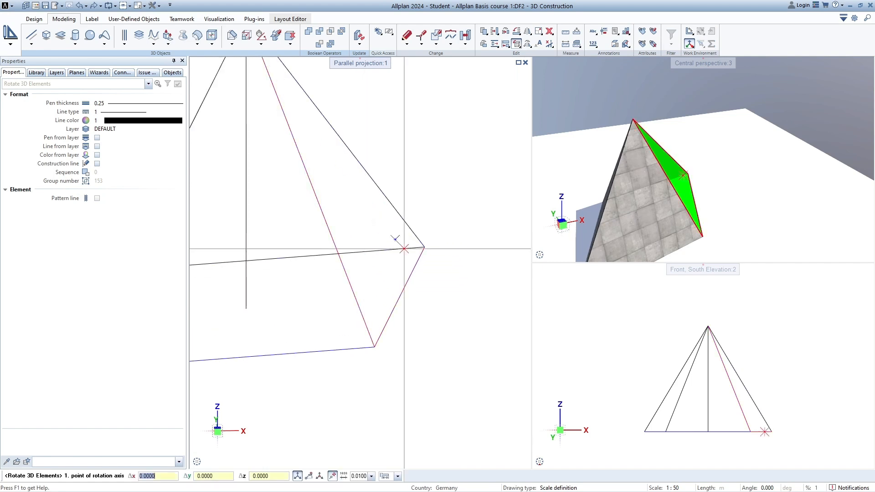
{"action": "left_click", "coordinate": [373, 344]}
{"action": "left_click", "coordinate": [424, 248]}
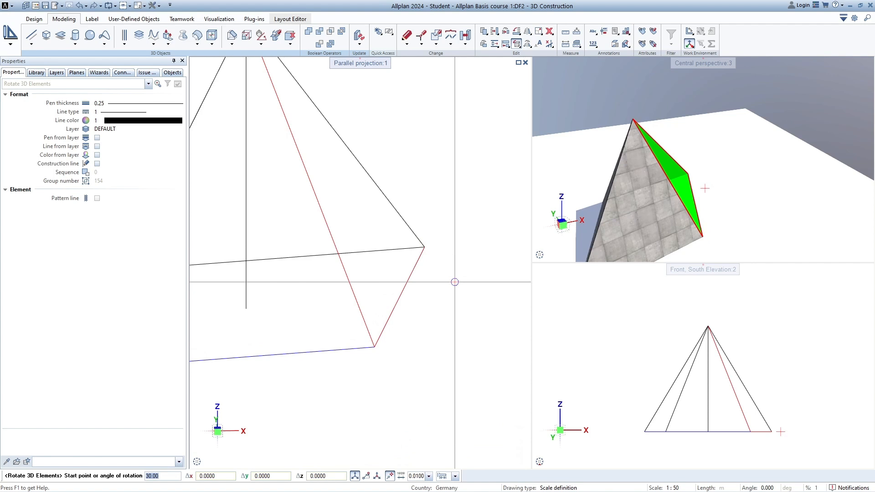
{"action": "scroll", "coordinate": [454, 282], "scroll_direction": "down", "scroll_amount": 2}
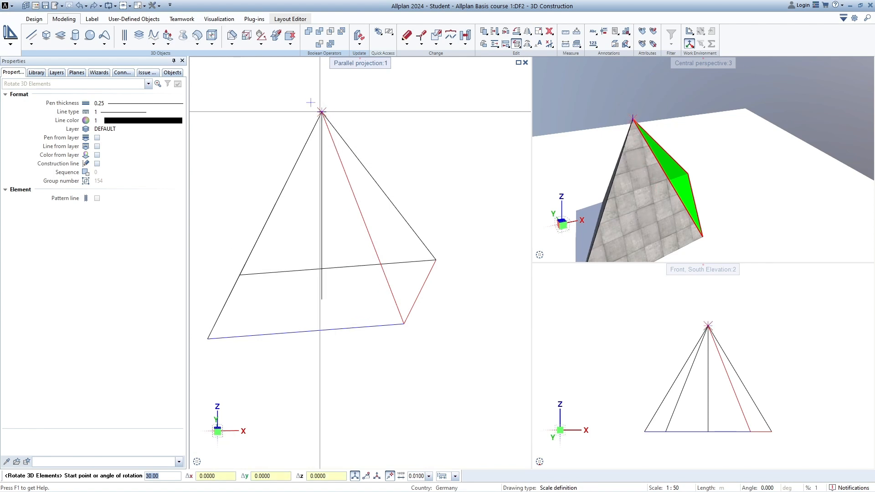
{"action": "left_click", "coordinate": [321, 111]}
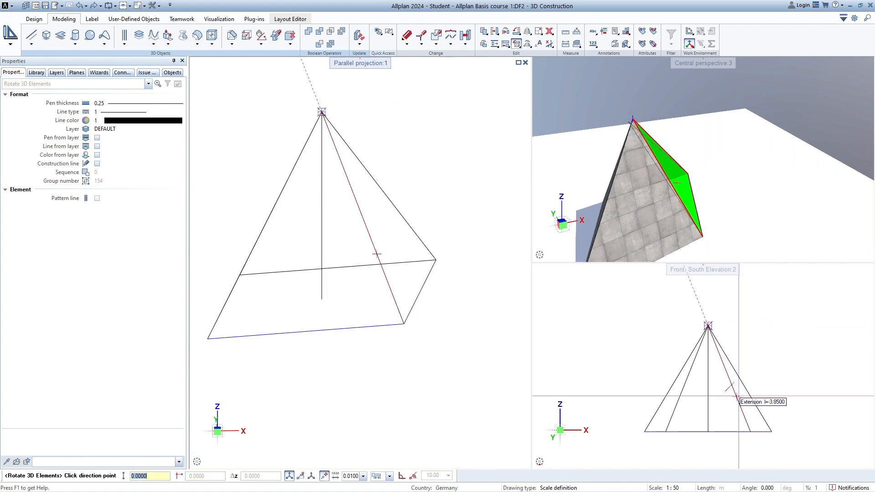
{"action": "middle_click_drag", "start_coordinate": [725, 394], "coordinate": [685, 399]}
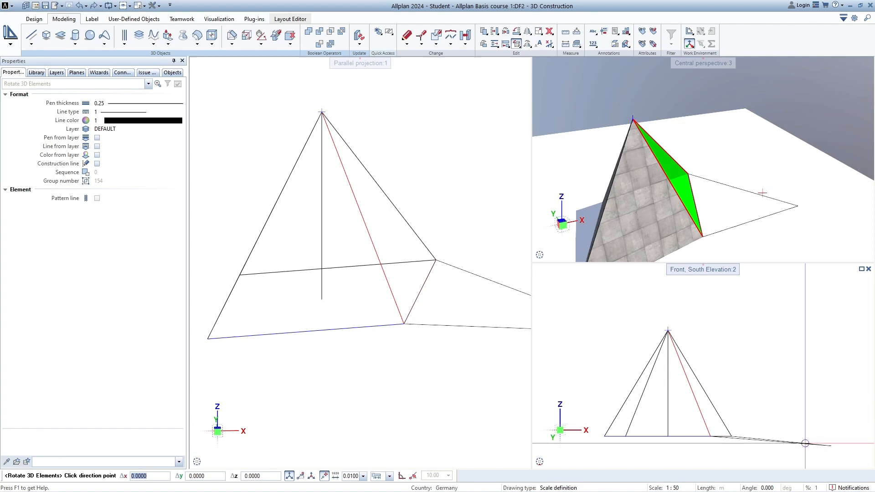
{"action": "scroll", "coordinate": [778, 417], "scroll_direction": "down", "scroll_amount": 2}
{"action": "scroll", "coordinate": [680, 451], "scroll_direction": "up", "scroll_amount": 2}
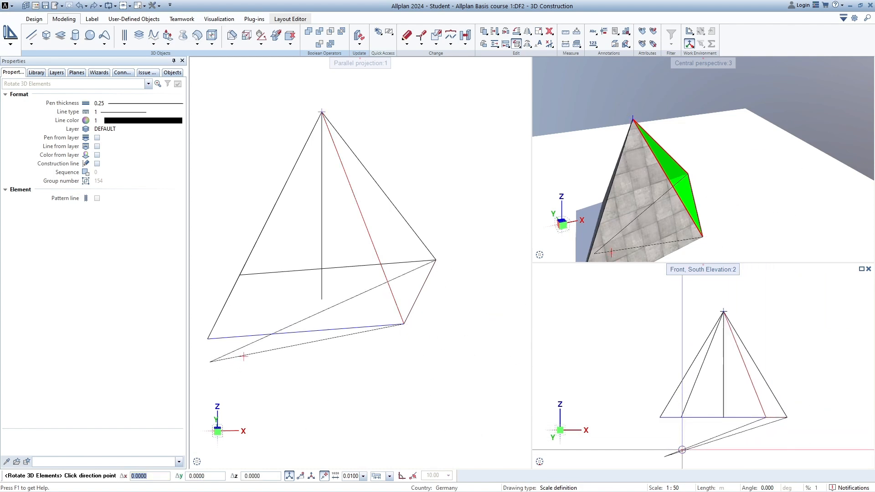
{"action": "scroll", "coordinate": [672, 396], "scroll_direction": "up", "scroll_amount": 3}
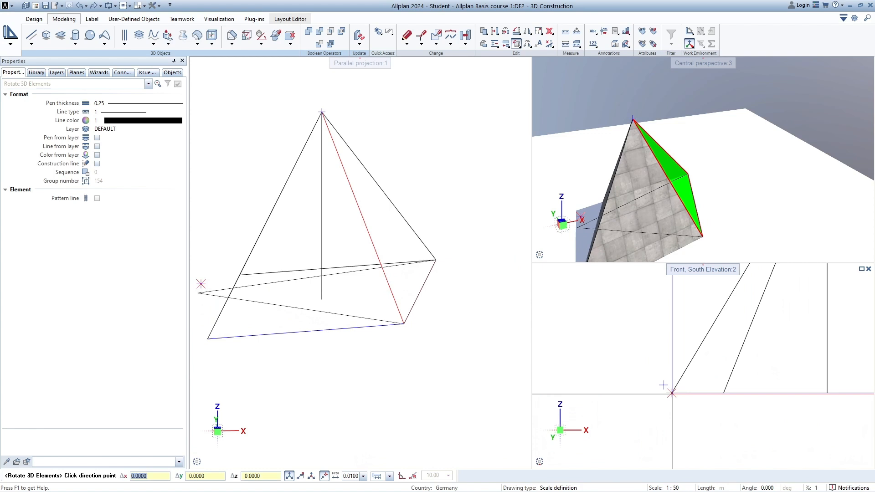
{"action": "scroll", "coordinate": [663, 385], "scroll_direction": "down", "scroll_amount": 4}
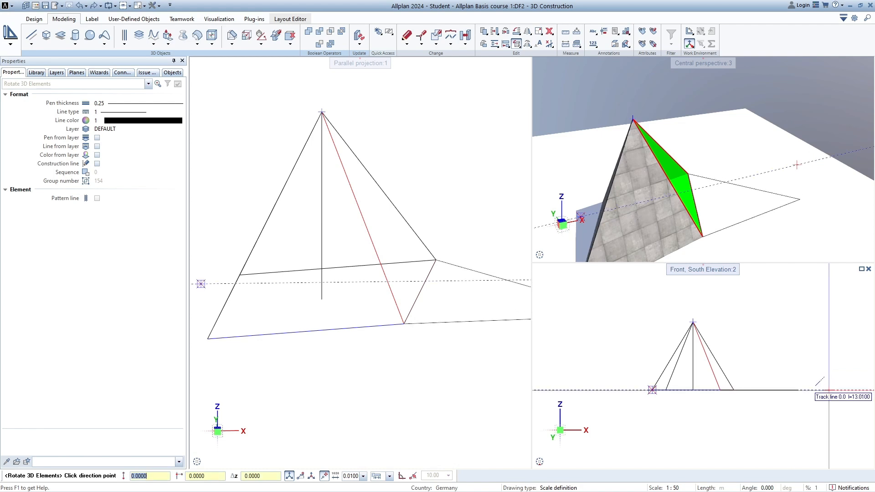
{"action": "left_click", "coordinate": [828, 390]}
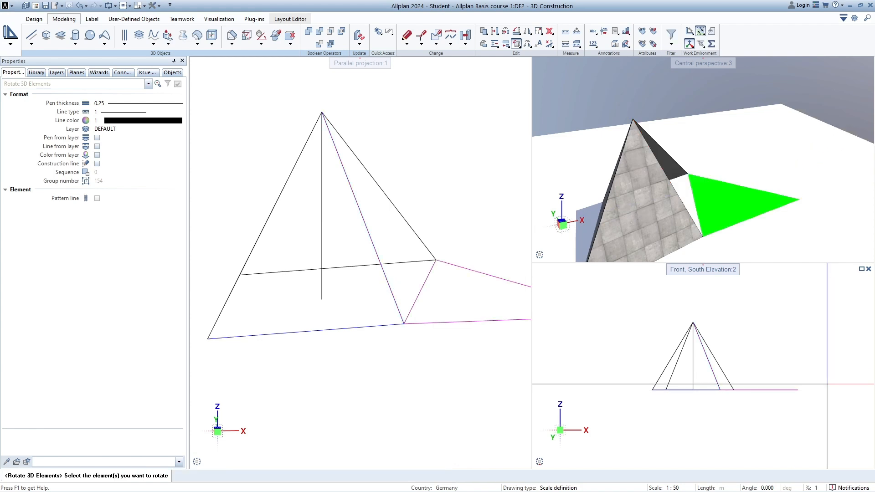
Examine the unfolded green face and the opened pyramid from several angles in the perspective view
{"action": "left_click_drag", "start_coordinate": [699, 216], "coordinate": [722, 194]}
{"action": "scroll", "coordinate": [721, 194], "scroll_direction": "up", "scroll_amount": 2}
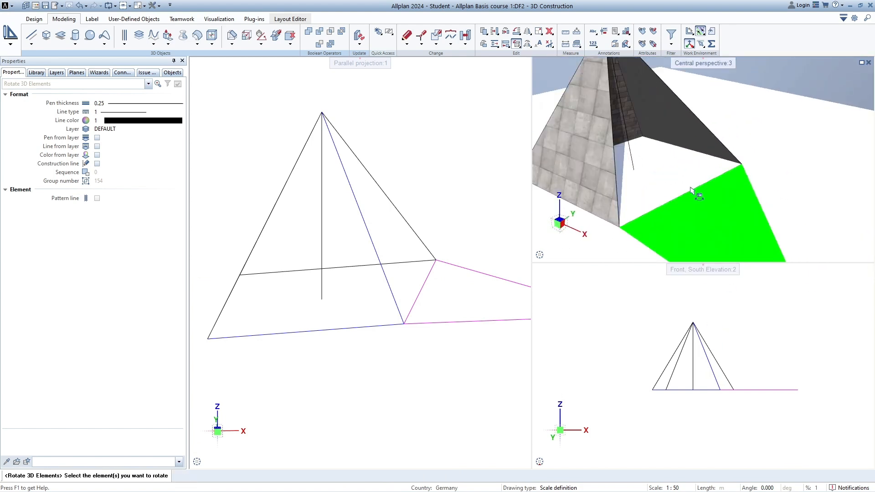
{"action": "scroll", "coordinate": [702, 197], "scroll_direction": "down", "scroll_amount": 3}
{"action": "middle_click_drag", "start_coordinate": [701, 196], "coordinate": [686, 187]}
{"action": "left_click_drag", "start_coordinate": [685, 188], "coordinate": [642, 188]}
{"action": "middle_click_drag", "start_coordinate": [690, 189], "coordinate": [749, 219]}
{"action": "mouse_move", "coordinate": [749, 219]}
{"action": "left_mouse_down"}
{"action": "mouse_move", "coordinate": [733, 186]}
{"action": "mouse_move", "coordinate": [749, 214]}
{"action": "left_mouse_up"}
Rotate the tile-textured face about its base edge from the apex to a base-level point in the west elevation, laying it flat outside the pyramid
{"action": "middle_click_drag", "start_coordinate": [441, 303], "coordinate": [436, 322]}
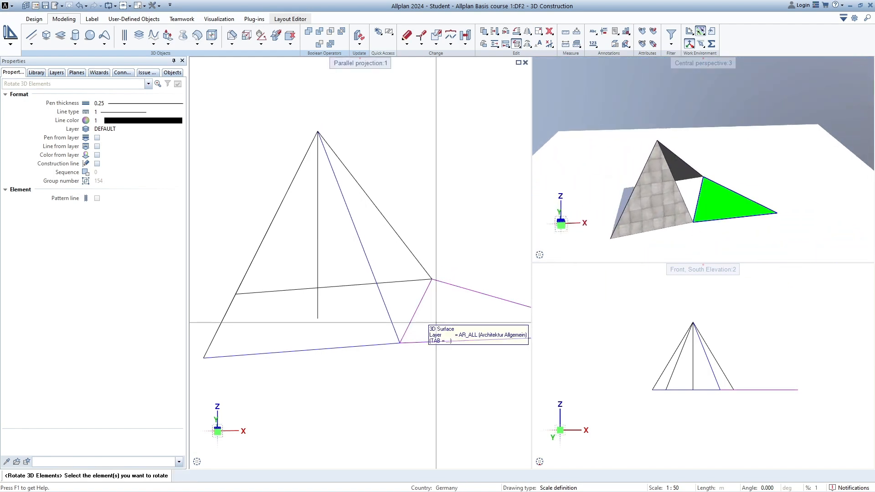
{"action": "key", "text": "Escape"}
{"action": "left_click", "coordinate": [527, 44]}
{"action": "middle_click_drag", "start_coordinate": [366, 314], "coordinate": [408, 306]}
{"action": "scroll", "coordinate": [409, 307], "scroll_direction": "down", "scroll_amount": 2}
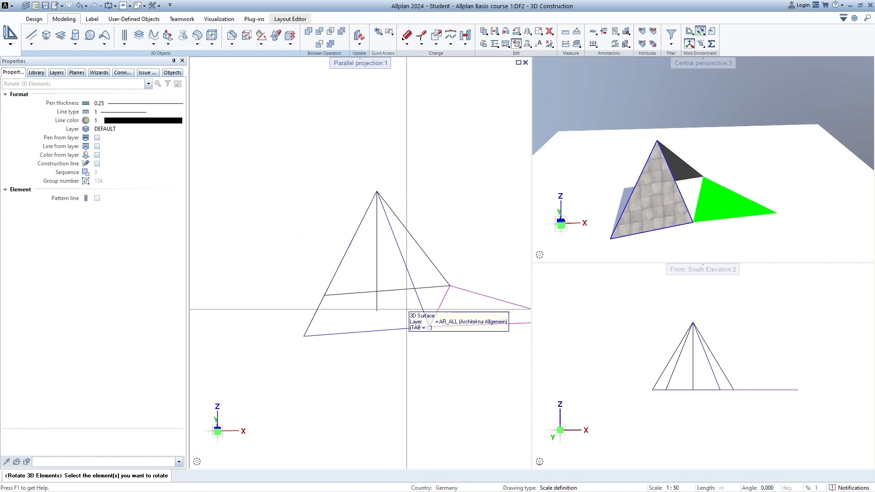
{"action": "left_click", "coordinate": [402, 306]}
{"action": "left_click", "coordinate": [303, 336]}
{"action": "left_click", "coordinate": [429, 326]}
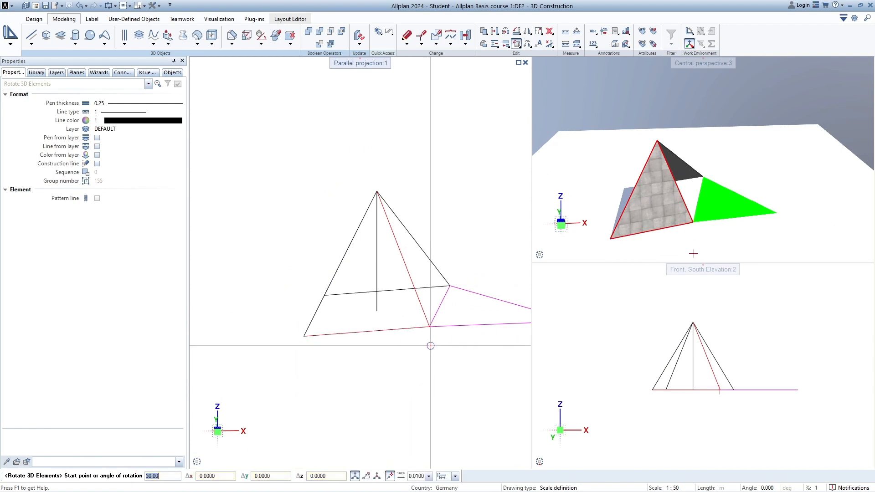
{"action": "left_click", "coordinate": [377, 191]}
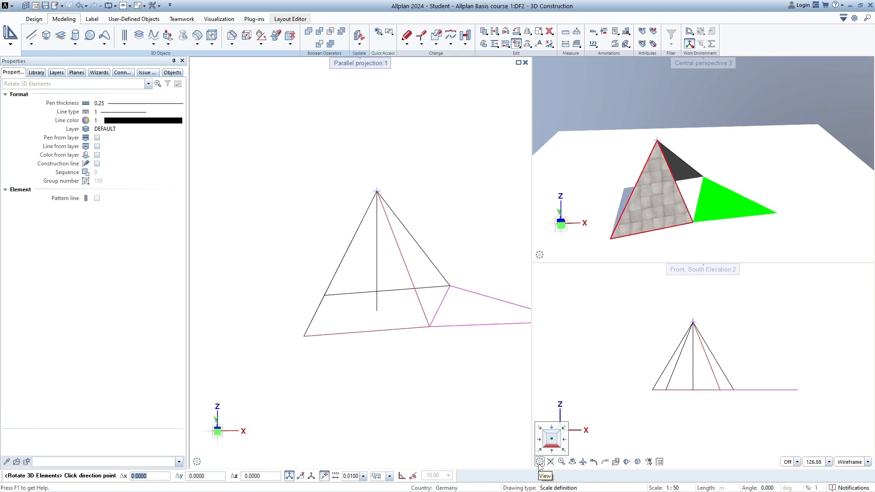
{"action": "left_click", "coordinate": [539, 441]}
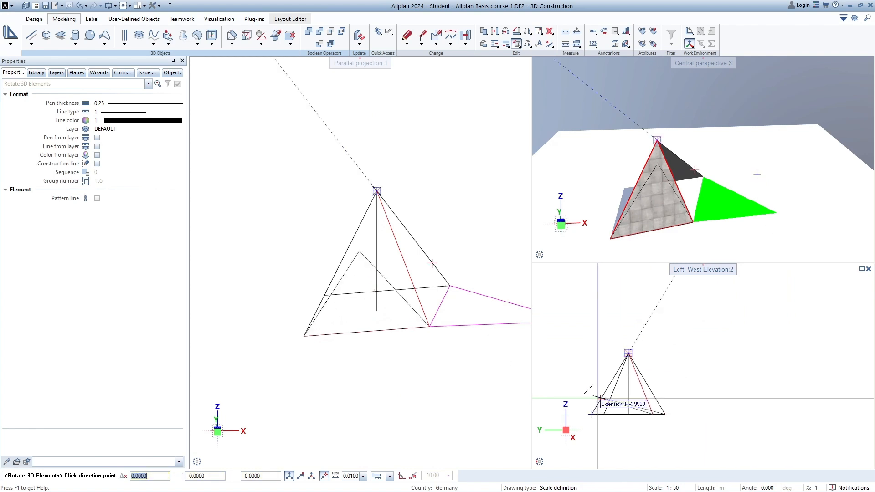
{"action": "left_click", "coordinate": [778, 414]}
{"action": "left_click_drag", "start_coordinate": [677, 205], "coordinate": [691, 213]}
{"action": "scroll", "coordinate": [693, 213], "scroll_direction": "down", "scroll_amount": 3}
{"action": "middle_click_drag", "start_coordinate": [693, 215], "coordinate": [700, 167]}
{"action": "scroll", "coordinate": [697, 166], "scroll_direction": "up", "scroll_amount": 2}
{"action": "mouse_move", "coordinate": [696, 158]}
{"action": "left_mouse_down"}
{"action": "mouse_move", "coordinate": [729, 160]}
{"action": "mouse_move", "coordinate": [715, 175]}
{"action": "mouse_move", "coordinate": [700, 160]}
{"action": "left_mouse_up"}
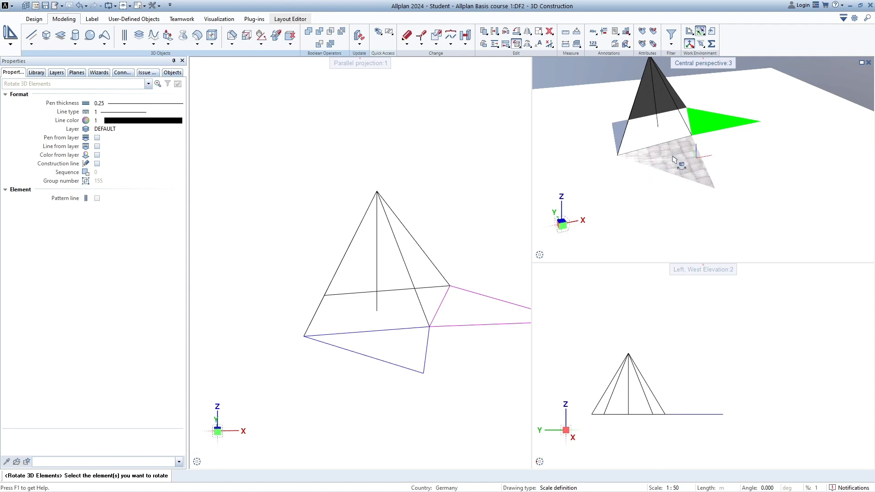
Unfold the west face with Rotate 3D Elements, turning it about its base edge from the apex to a base-level point in the south elevation
{"action": "middle_click_drag", "start_coordinate": [456, 347], "coordinate": [461, 348]}
{"action": "middle_click_drag", "start_coordinate": [407, 322], "coordinate": [421, 335]}
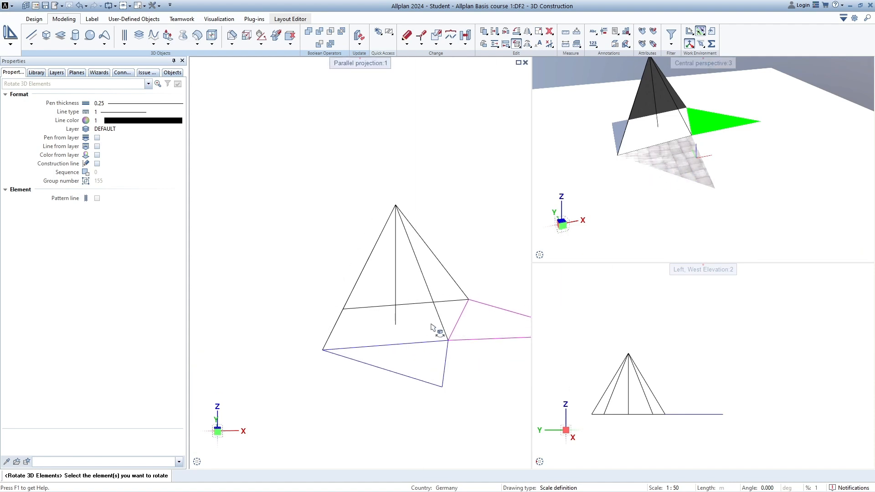
{"action": "left_click_drag", "start_coordinate": [413, 320], "coordinate": [361, 310], "text": "ctrl"}
{"action": "middle_click_drag", "start_coordinate": [378, 325], "coordinate": [400, 308]}
{"action": "key", "text": "Escape"}
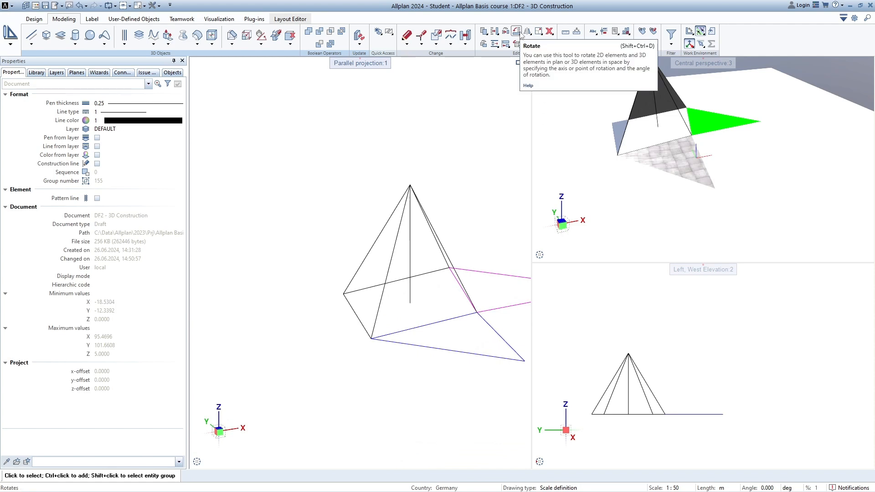
{"action": "left_click", "coordinate": [514, 48]}
{"action": "left_click", "coordinate": [369, 308]}
{"action": "left_click", "coordinate": [343, 294]}
{"action": "left_click", "coordinate": [371, 338]}
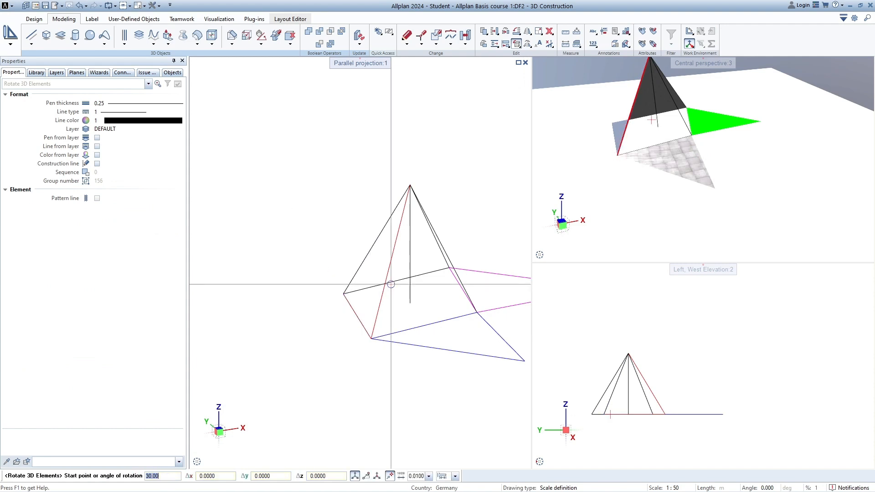
{"action": "left_click", "coordinate": [411, 185]}
{"action": "left_click", "coordinate": [551, 451]}
{"action": "scroll", "coordinate": [731, 368], "scroll_direction": "down", "scroll_amount": 3}
{"action": "left_click", "coordinate": [595, 368]}
Inspect the partly unfolded pyramid from the opposite side in the parallel view and end the rotation command
{"action": "scroll", "coordinate": [395, 280], "scroll_direction": "down", "scroll_amount": 1}
{"action": "middle_click_drag", "start_coordinate": [394, 280], "coordinate": [328, 293]}
{"action": "scroll", "coordinate": [349, 296], "scroll_direction": "down", "scroll_amount": 1}
{"action": "left_click_drag", "start_coordinate": [364, 286], "coordinate": [421, 287], "text": "ctrl"}
{"action": "middle_click_drag", "start_coordinate": [352, 301], "coordinate": [437, 294]}
{"action": "left_click_drag", "start_coordinate": [342, 274], "coordinate": [281, 268], "text": "ctrl"}
{"action": "middle_click_drag", "start_coordinate": [370, 311], "coordinate": [408, 292]}
{"action": "middle_click_drag", "start_coordinate": [357, 318], "coordinate": [408, 293]}
{"action": "key", "text": "Escape"}
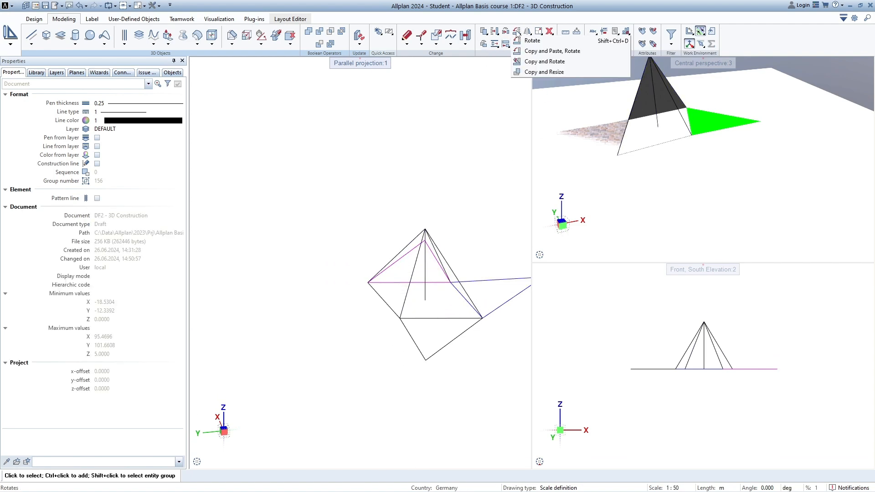
Rotate the last standing face about its base edge with Rotate 3D Elements, from the apex to a base-level point outside the pyramid
{"action": "left_click", "coordinate": [529, 41]}
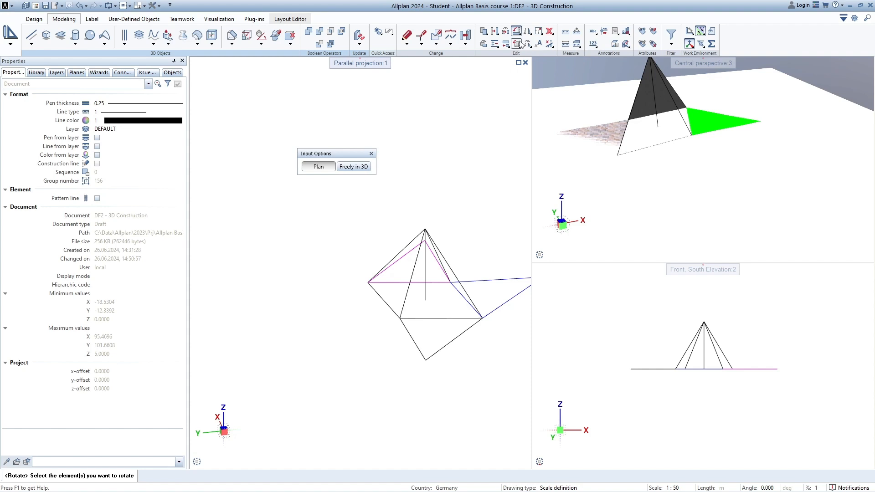
{"action": "left_click", "coordinate": [517, 44]}
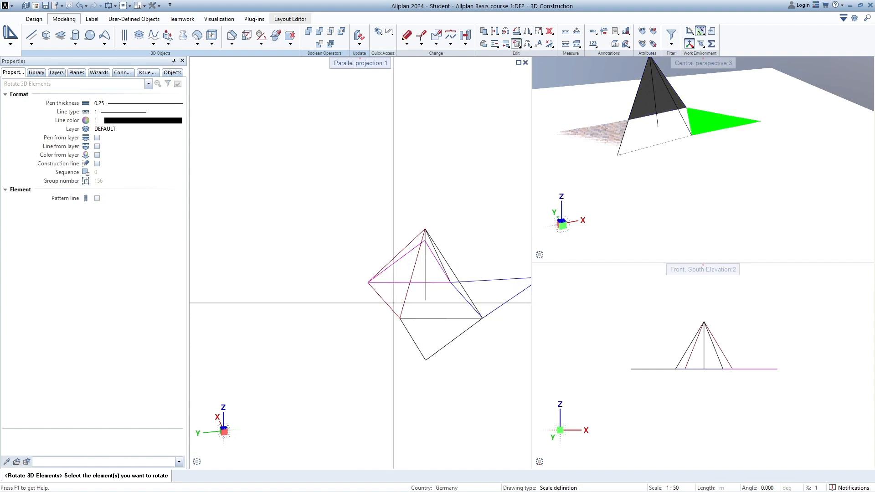
{"action": "left_click", "coordinate": [395, 304]}
{"action": "left_click", "coordinate": [369, 279]}
{"action": "left_click", "coordinate": [400, 318]}
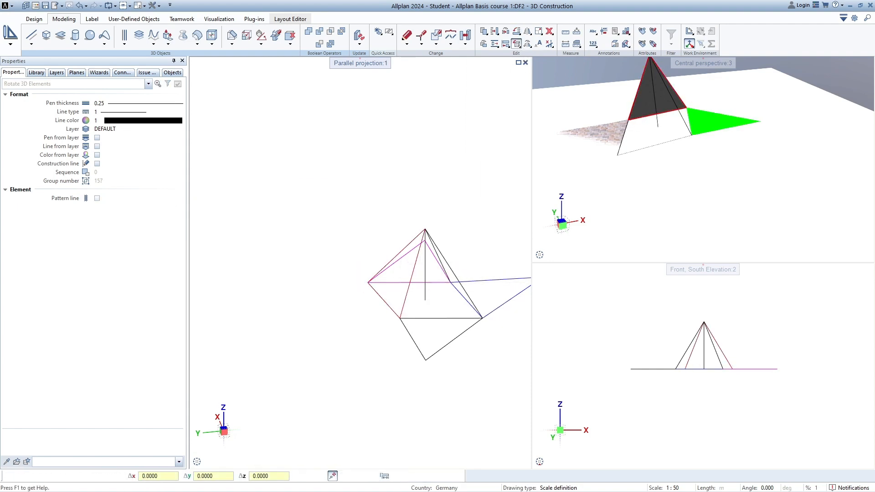
{"action": "left_click", "coordinate": [425, 229]}
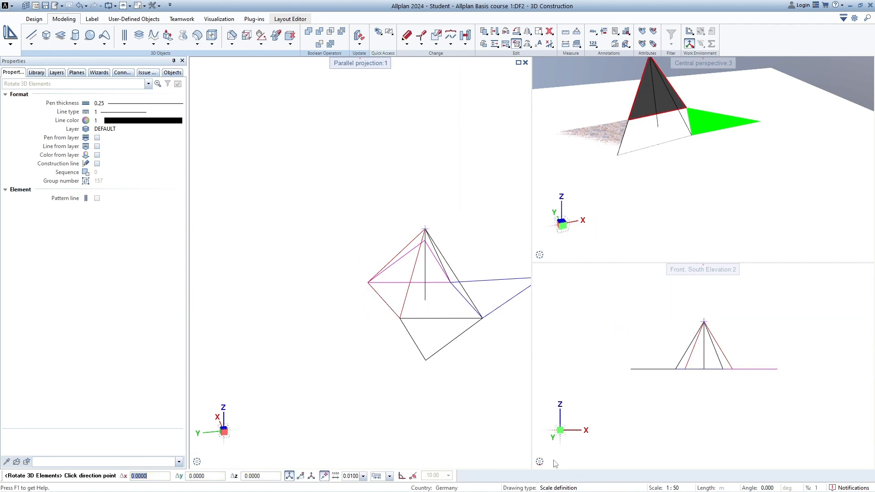
{"action": "left_click", "coordinate": [539, 439]}
{"action": "middle_click_drag", "start_coordinate": [697, 360], "coordinate": [731, 296]}
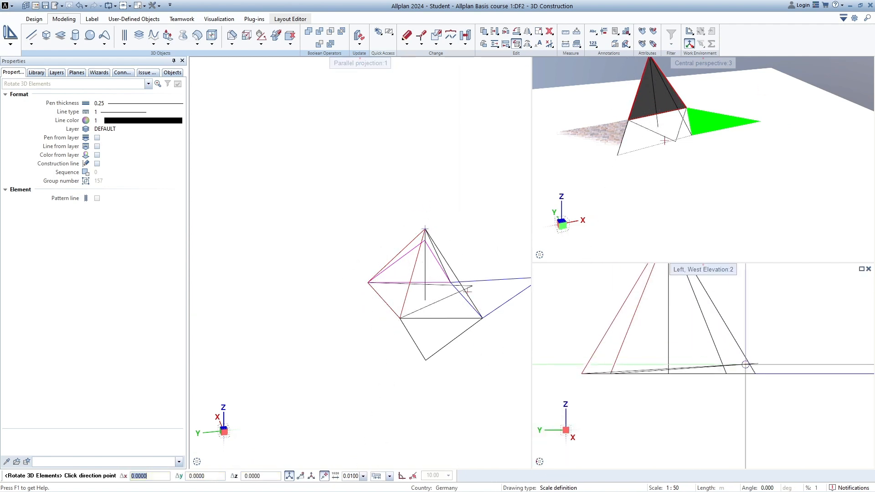
{"action": "scroll", "coordinate": [754, 373], "scroll_direction": "down", "scroll_amount": 3}
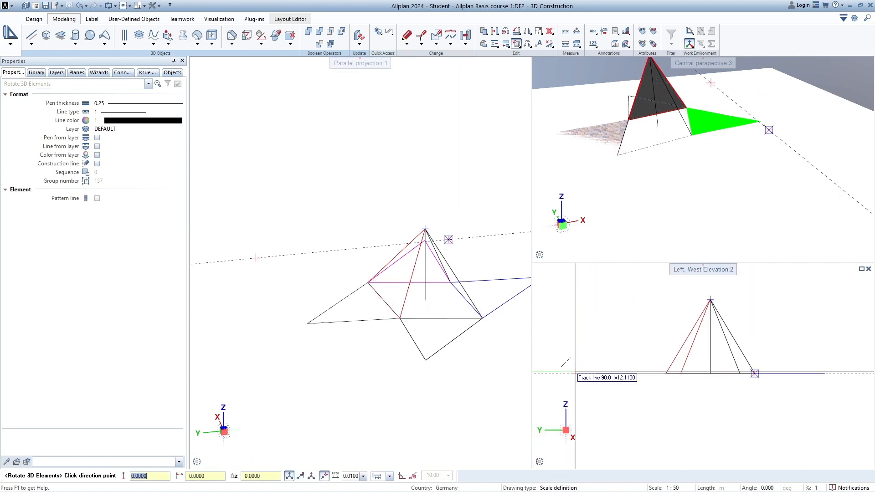
{"action": "left_click", "coordinate": [573, 373]}
Examine the four unfolded faces around the base from several angles in the perspective and parallel views
{"action": "left_click_drag", "start_coordinate": [693, 131], "coordinate": [620, 139], "text": "ctrl"}
{"action": "scroll", "coordinate": [621, 139], "scroll_direction": "down", "scroll_amount": 2}
{"action": "middle_click_drag", "start_coordinate": [621, 139], "coordinate": [707, 200]}
{"action": "key", "text": "Escape"}
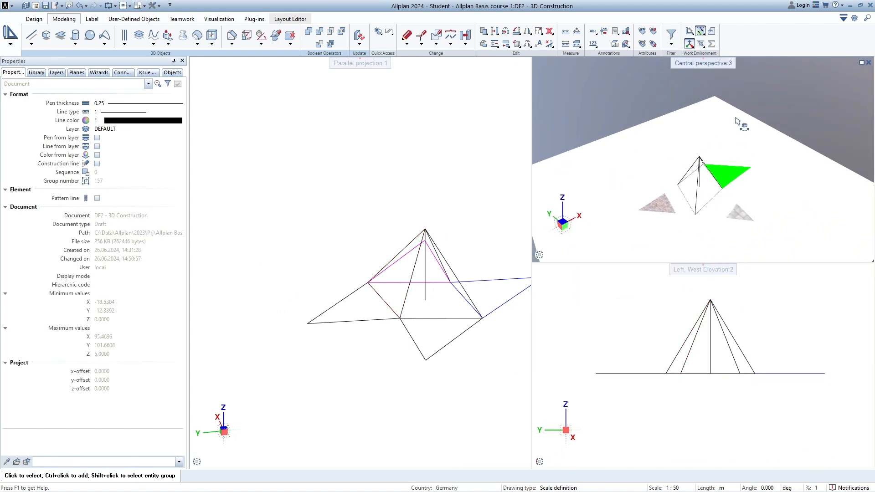
{"action": "scroll", "coordinate": [427, 286], "scroll_direction": "down", "scroll_amount": 2}
{"action": "middle_click_drag", "start_coordinate": [428, 287], "coordinate": [379, 328]}
{"action": "left_click_drag", "start_coordinate": [730, 119], "coordinate": [633, 184]}
{"action": "scroll", "coordinate": [706, 177], "scroll_direction": "down", "scroll_amount": 2}
{"action": "left_click_drag", "start_coordinate": [741, 179], "coordinate": [570, 218]}
{"action": "middle_click_drag", "start_coordinate": [415, 308], "coordinate": [417, 271]}
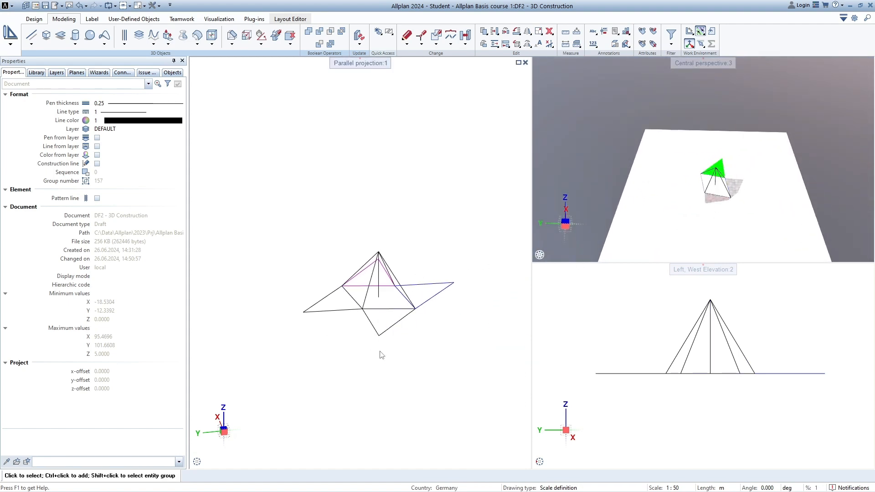
{"action": "middle_click_drag", "start_coordinate": [381, 339], "coordinate": [383, 311]}
{"action": "left_click_drag", "start_coordinate": [330, 326], "coordinate": [414, 222], "text": "ctrl"}
{"action": "left_click_drag", "start_coordinate": [315, 312], "coordinate": [362, 260], "text": "ctrl"}
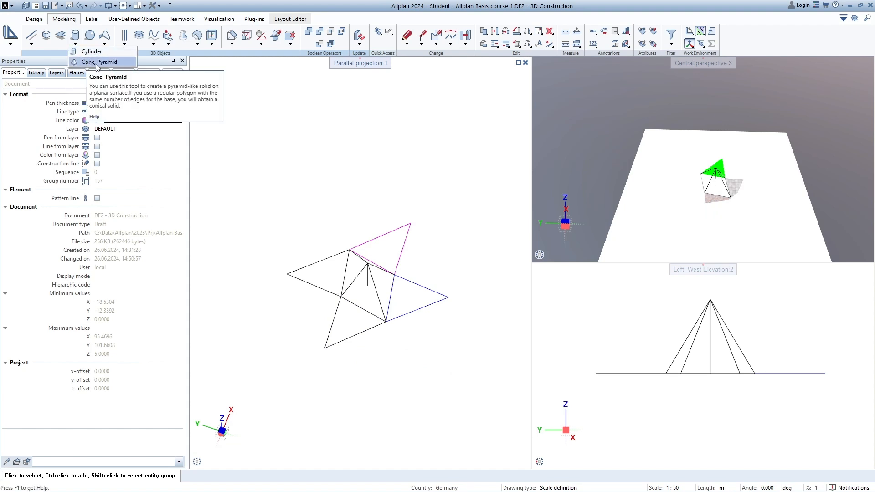
Create a solid with Cone, Pyramid from the base polygon, placing its vertex at the original apex
{"action": "left_click", "coordinate": [97, 62]}
{"action": "middle_click_drag", "start_coordinate": [242, 209], "coordinate": [305, 194]}
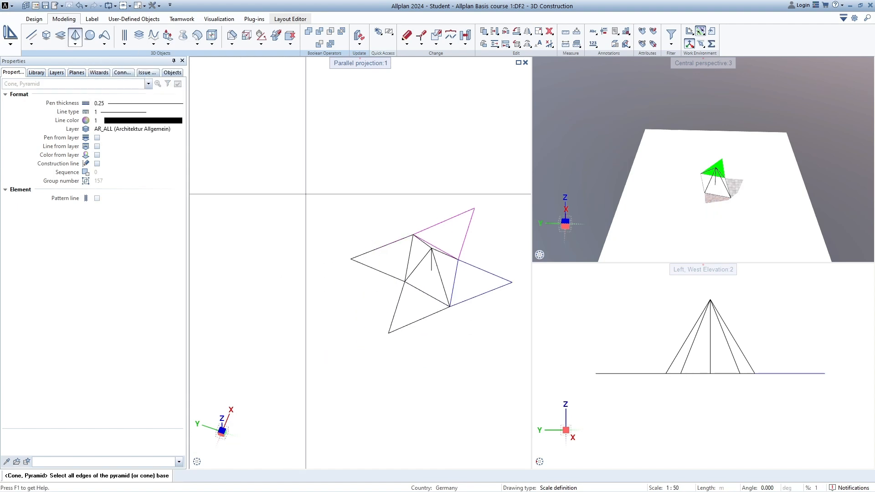
{"action": "middle_click_drag", "start_coordinate": [361, 231], "coordinate": [311, 255]}
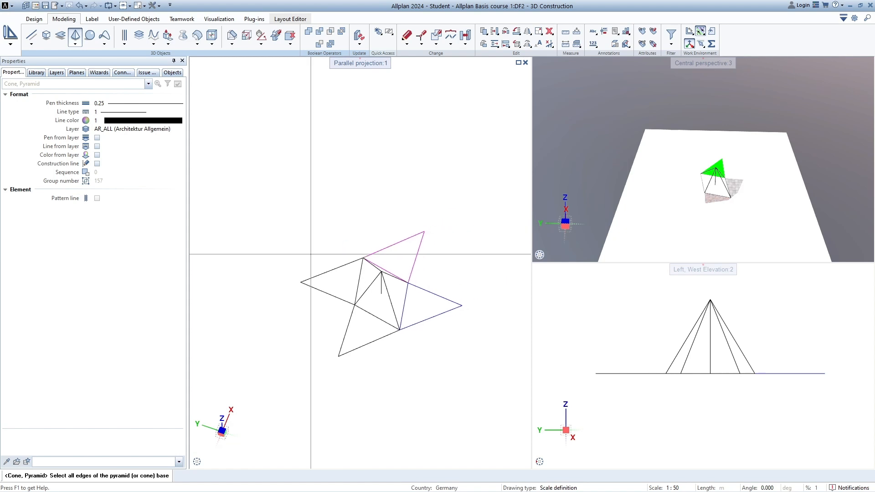
{"action": "left_click", "coordinate": [353, 301]}
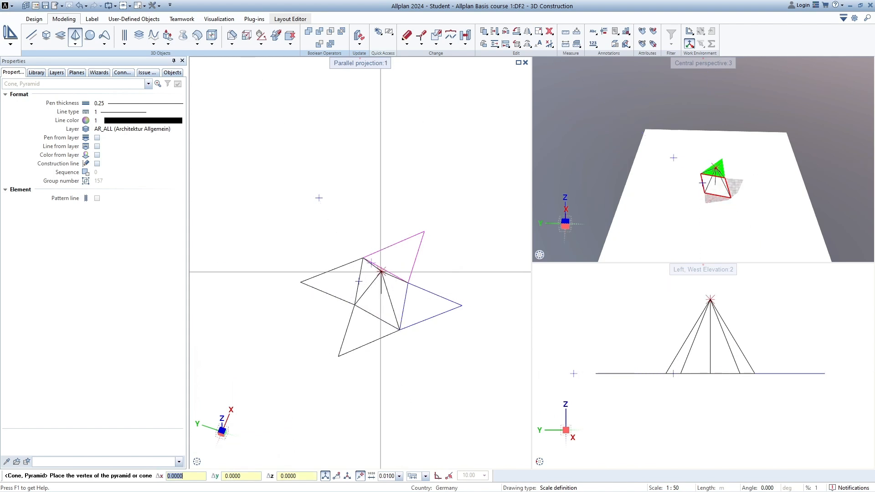
{"action": "left_click", "coordinate": [371, 306]}
{"action": "left_click_drag", "start_coordinate": [732, 179], "coordinate": [724, 192]}
{"action": "key", "text": "Escape"}
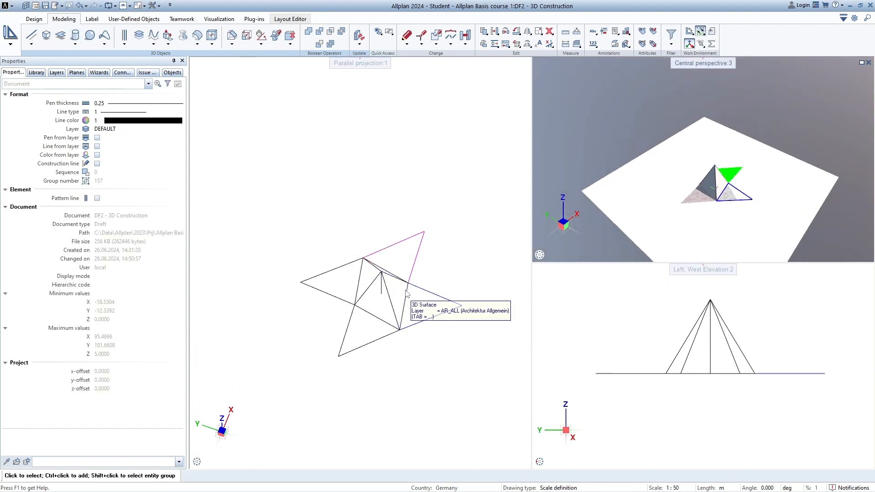
Move the solid pyramid away from the unfolded faces to an empty area of the base plate
{"action": "left_click", "coordinate": [494, 33]}
{"action": "left_click", "coordinate": [401, 297]}
{"action": "left_click", "coordinate": [403, 296]}
{"action": "scroll", "coordinate": [402, 297], "scroll_direction": "down", "scroll_amount": 3}
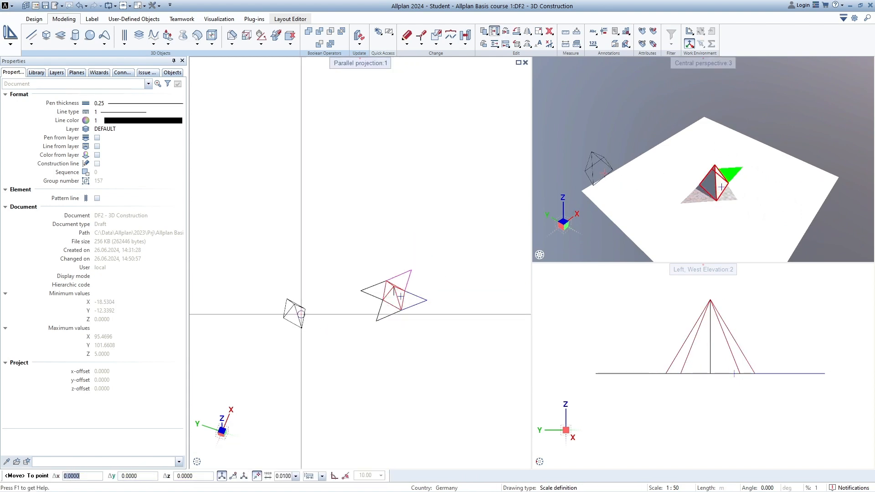
{"action": "left_click", "coordinate": [302, 313]}
{"action": "key", "text": "Escape"}
{"action": "scroll", "coordinate": [276, 316], "scroll_direction": "up", "scroll_amount": 5}
{"action": "left_click", "coordinate": [339, 319]}
{"action": "key", "text": "Escape"}
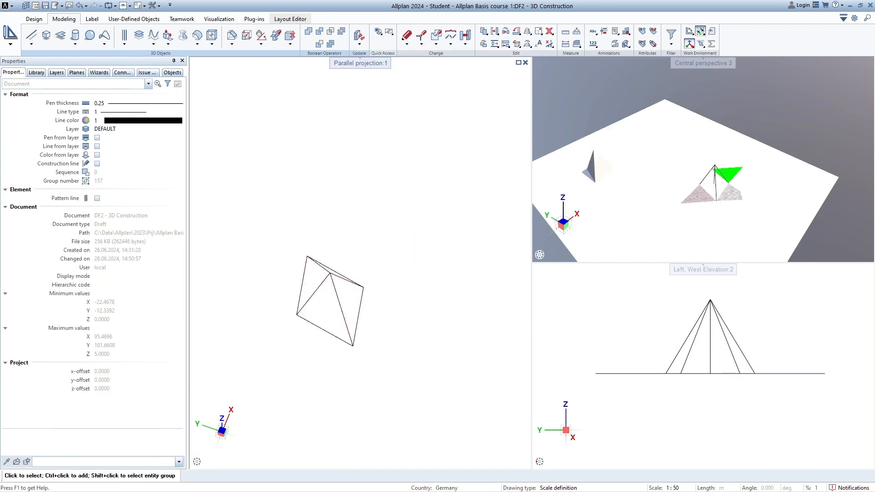
Select the moved solid pyramid and delete it
{"action": "left_click", "coordinate": [333, 300]}
{"action": "key", "text": "Escape"}
{"action": "scroll", "coordinate": [304, 248], "scroll_direction": "down", "scroll_amount": 5}
{"action": "scroll", "coordinate": [394, 274], "scroll_direction": "up", "scroll_amount": 5}
{"action": "scroll", "coordinate": [383, 253], "scroll_direction": "down", "scroll_amount": 2}
{"action": "middle_click_drag", "start_coordinate": [385, 257], "coordinate": [418, 257]}
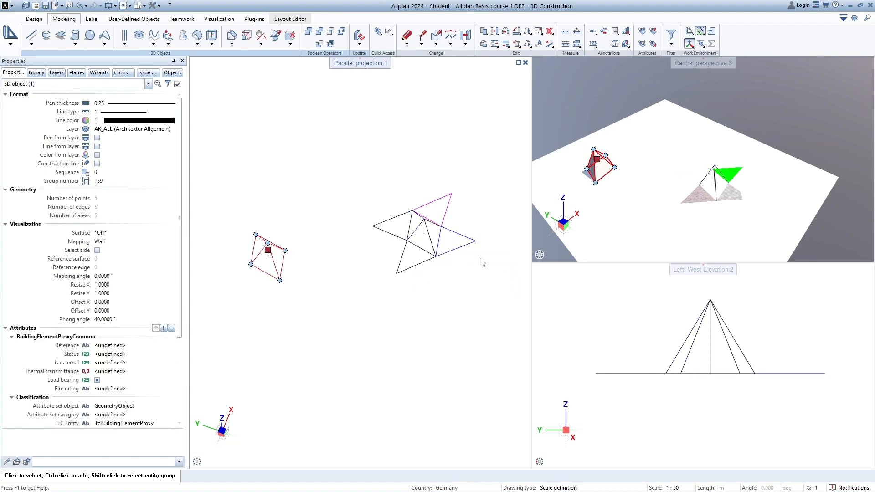
{"action": "key", "text": "Delete"}
Draw a 1 by 1 by 1 m box in the plan view, in the free area southeast of the unfolded pyramid
{"action": "middle_click_drag", "start_coordinate": [416, 233], "coordinate": [326, 285]}
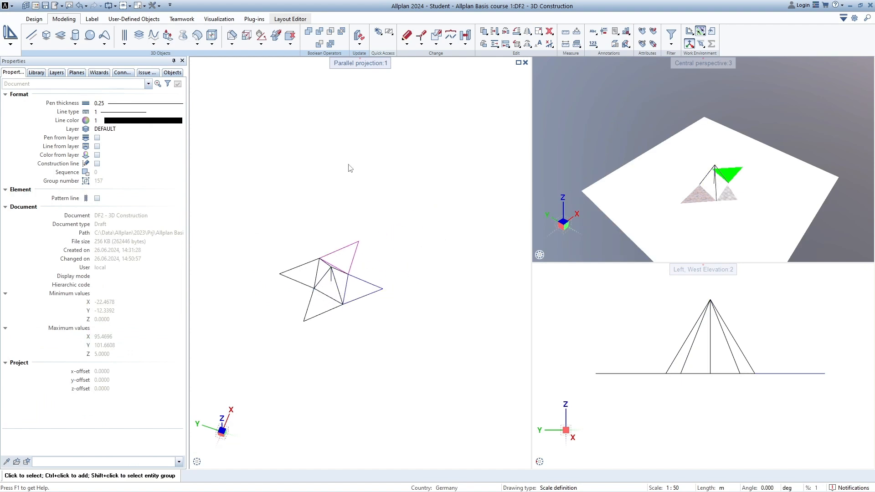
{"action": "left_click", "coordinate": [46, 36]}
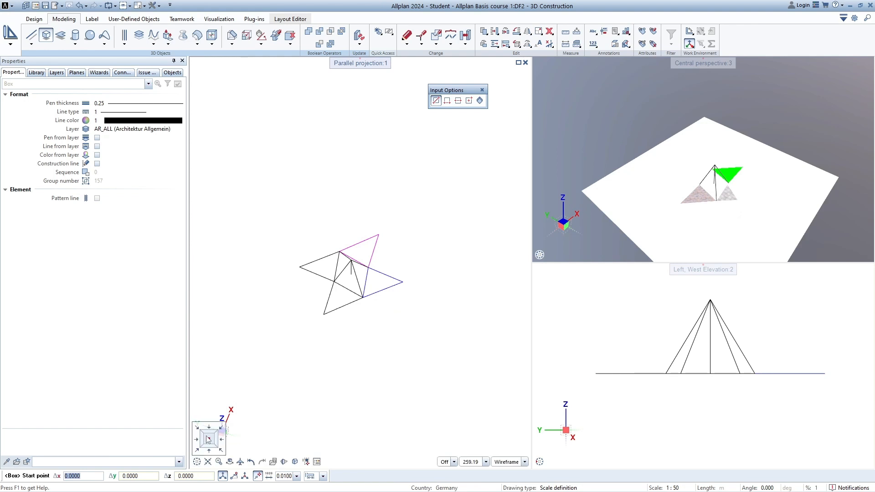
{"action": "left_click", "coordinate": [209, 440]}
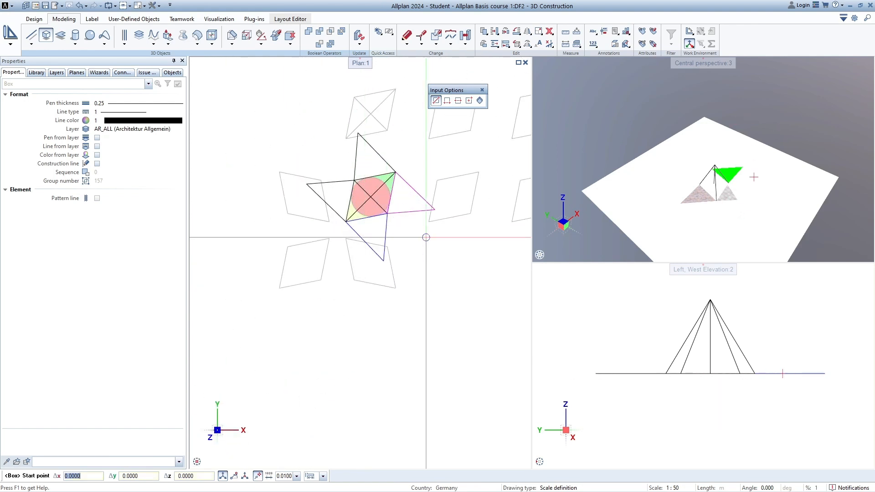
{"action": "scroll", "coordinate": [347, 251], "scroll_direction": "up", "scroll_amount": 3}
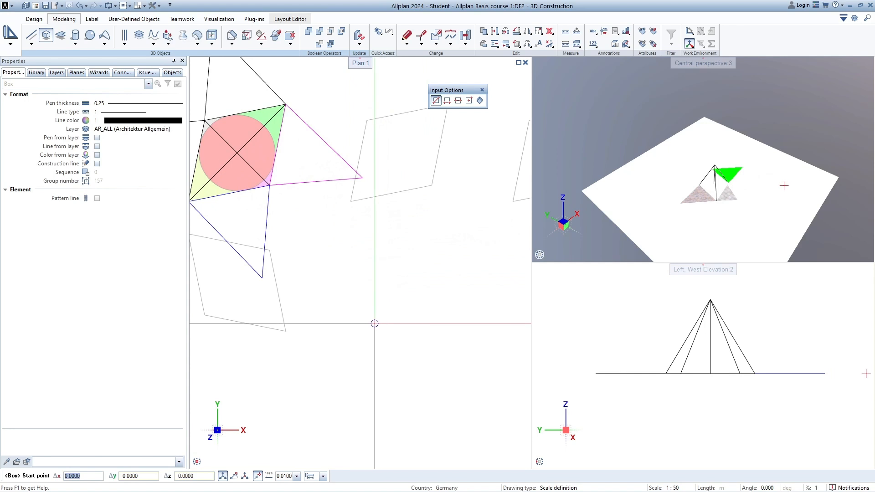
{"action": "left_click", "coordinate": [360, 328]}
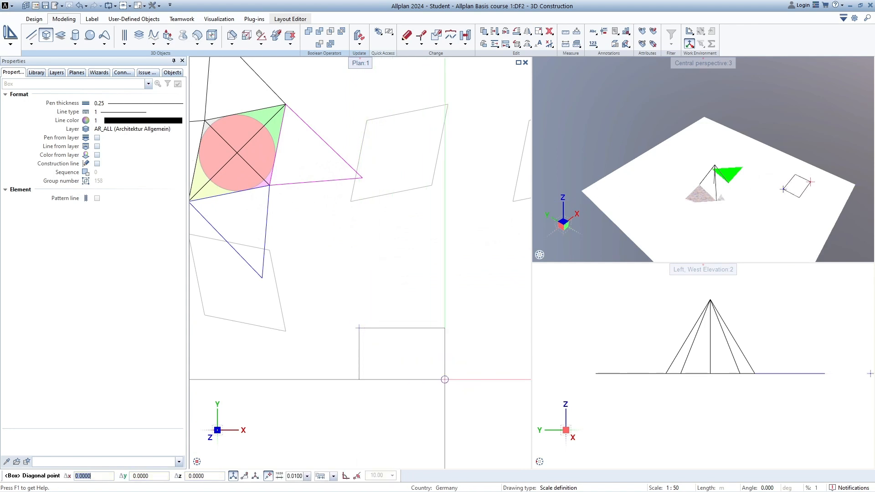
{"action": "type", "text": "1"}
{"action": "key", "text": "Tab"}
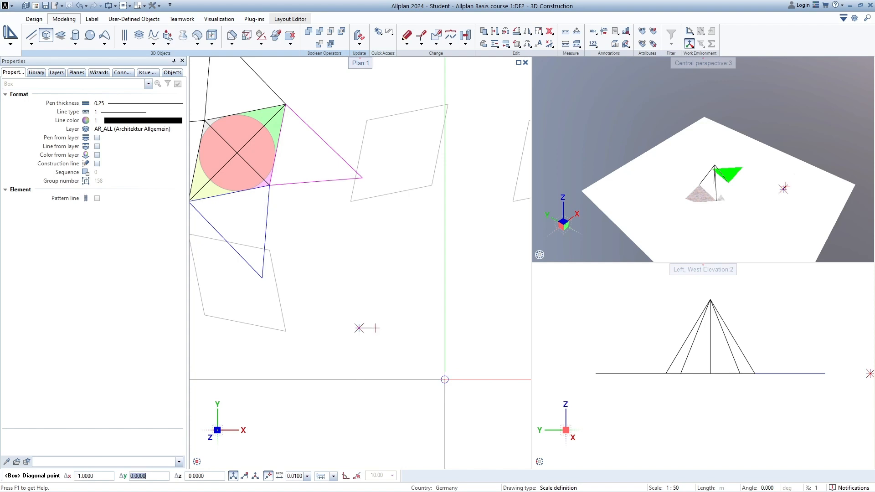
{"action": "type", "text": "1"}
{"action": "key", "text": "Tab"}
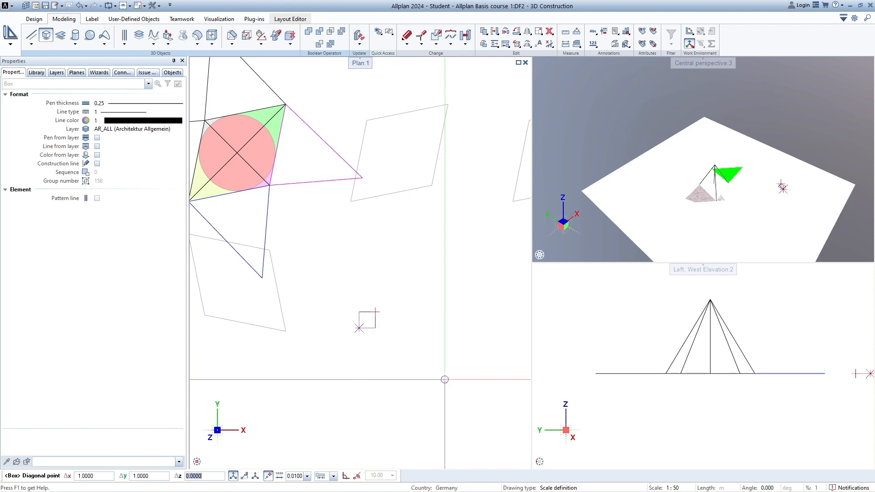
{"action": "type", "text": "1"}
{"action": "key", "text": "Return"}
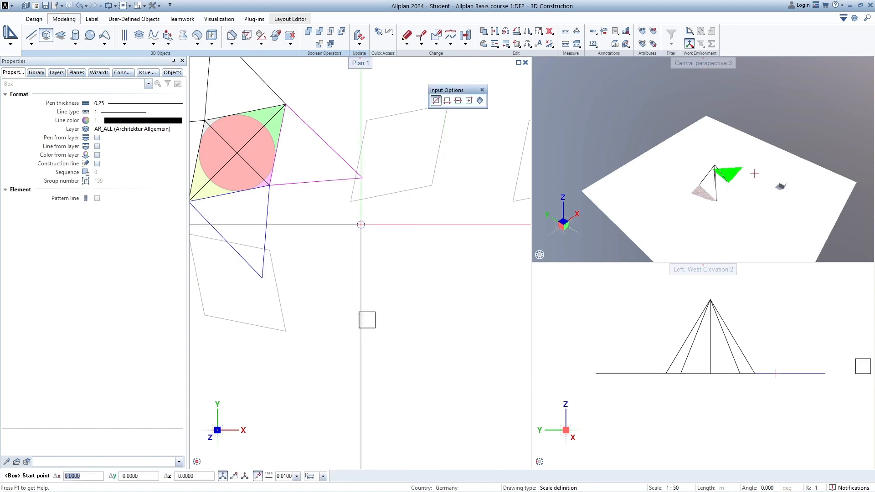
{"action": "middle_click_drag", "start_coordinate": [734, 197], "coordinate": [703, 199]}
{"action": "left_click_drag", "start_coordinate": [703, 199], "coordinate": [676, 162]}
{"action": "scroll", "coordinate": [672, 174], "scroll_direction": "up", "scroll_amount": 3}
{"action": "scroll", "coordinate": [668, 155], "scroll_direction": "up", "scroll_amount": 2}
{"action": "key", "text": "Escape"}
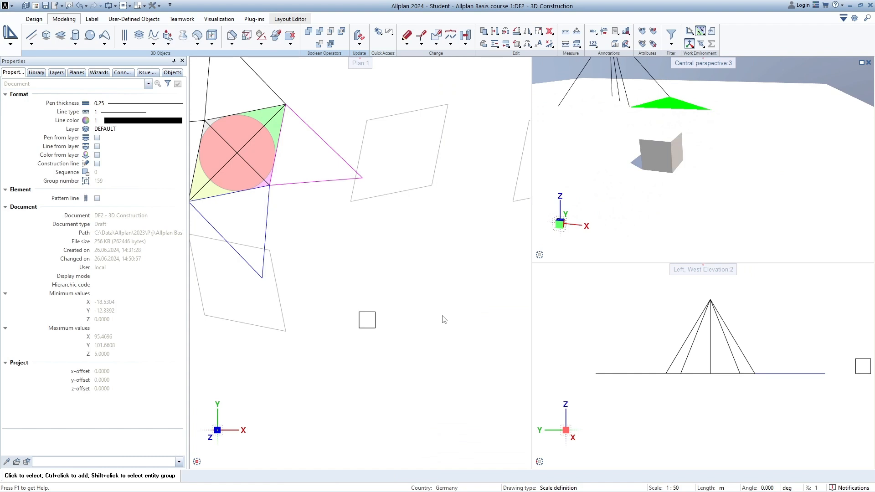
Draw a cylinder of 0.5 m radius and 1 m height in plan, east of the box and aligned with its east edge's midpoint
{"action": "middle_click_drag", "start_coordinate": [444, 319], "coordinate": [420, 323]}
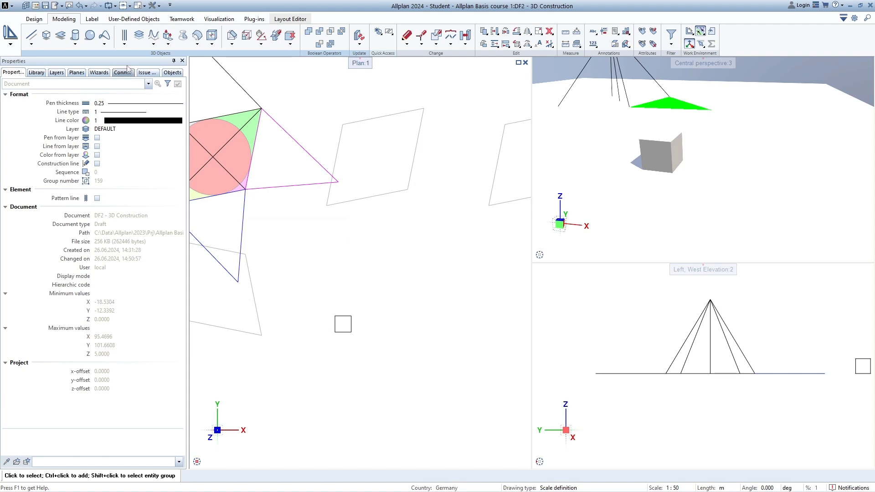
{"action": "left_click", "coordinate": [75, 36]}
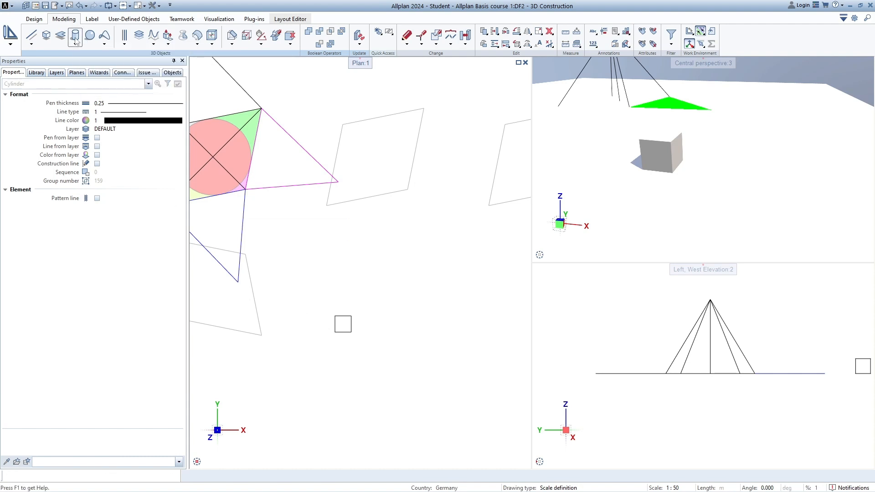
{"action": "middle_click_drag", "start_coordinate": [396, 296], "coordinate": [383, 267]}
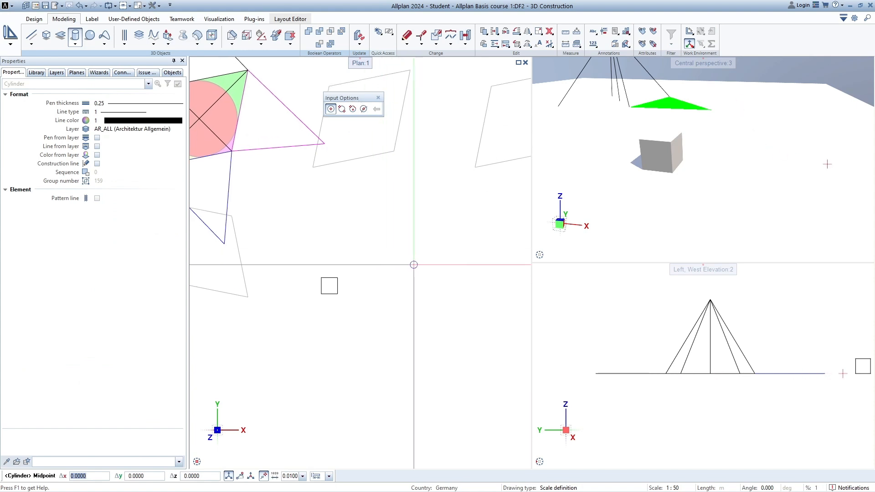
{"action": "scroll", "coordinate": [396, 289], "scroll_direction": "up", "scroll_amount": 3}
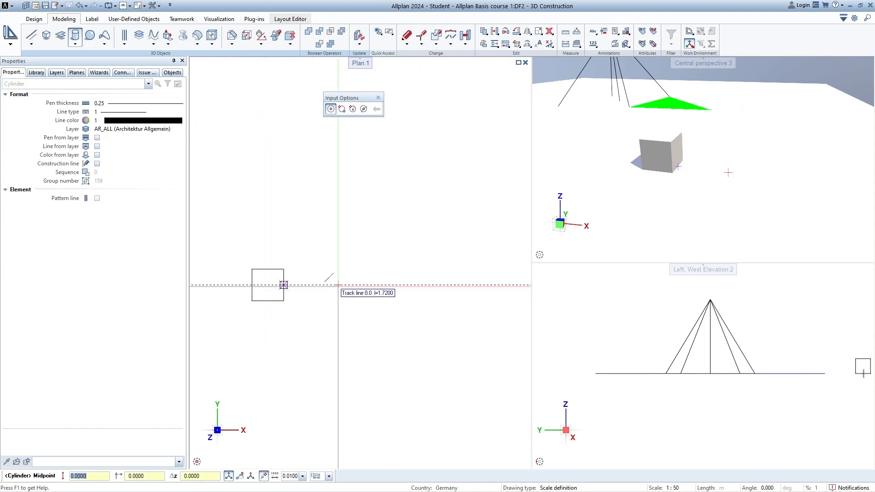
{"action": "left_click", "coordinate": [370, 285]}
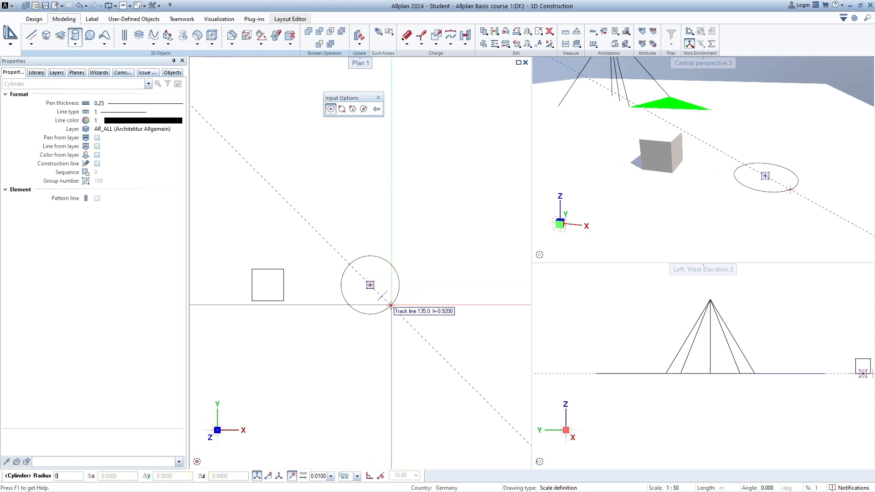
{"action": "type", "text": "0.5"}
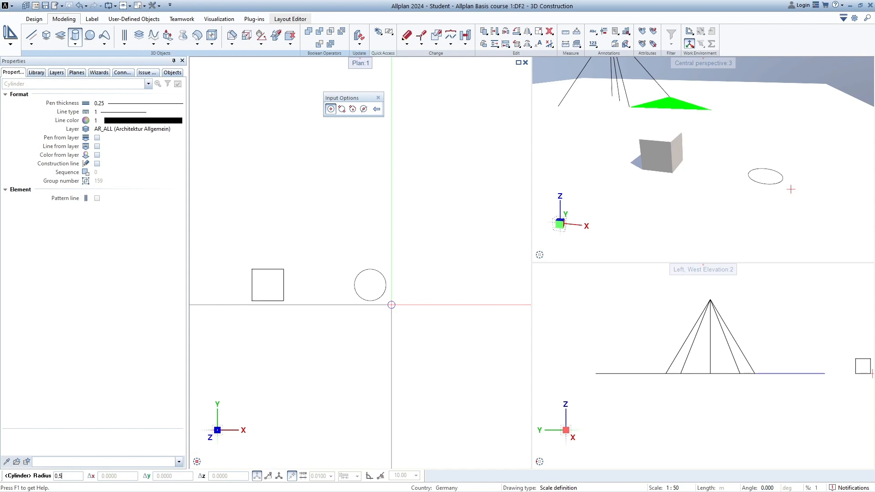
{"action": "key", "text": "Return"}
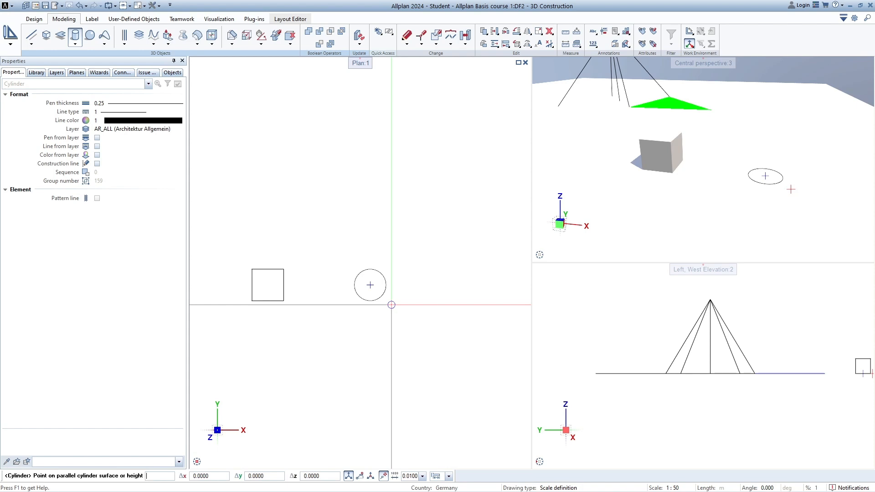
{"action": "type", "text": "1"}
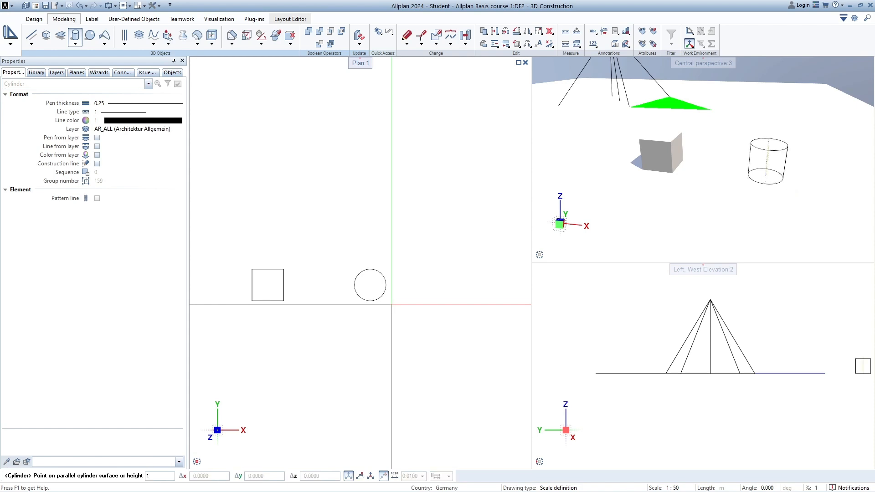
{"action": "key", "text": "Return"}
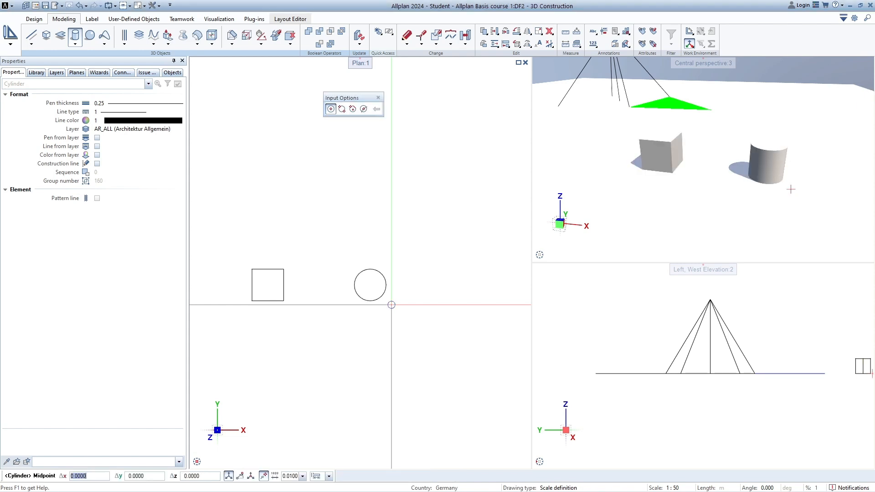
Examine the cylinder beside the box in the perspective and plan views
{"action": "left_click_drag", "start_coordinate": [711, 145], "coordinate": [767, 191]}
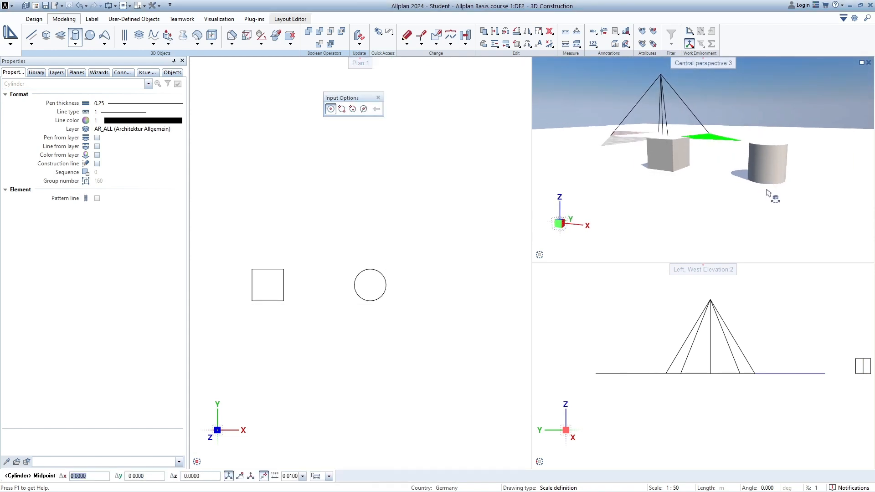
{"action": "left_click_drag", "start_coordinate": [773, 161], "coordinate": [803, 109]}
{"action": "left_click_drag", "start_coordinate": [752, 190], "coordinate": [701, 155]}
{"action": "middle_click_drag", "start_coordinate": [449, 259], "coordinate": [465, 234]}
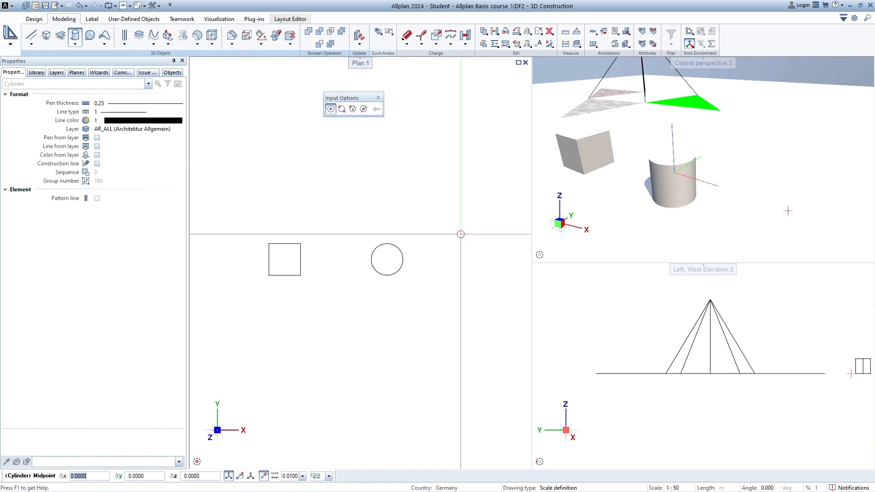
{"action": "mouse_move", "coordinate": [408, 283]}
{"action": "middle_mouse_down"}
{"action": "mouse_move", "coordinate": [425, 301]}
{"action": "mouse_move", "coordinate": [395, 313]}
{"action": "mouse_move", "coordinate": [410, 289]}
{"action": "middle_mouse_up"}
{"action": "scroll", "coordinate": [395, 313], "scroll_direction": "down", "scroll_amount": 4}
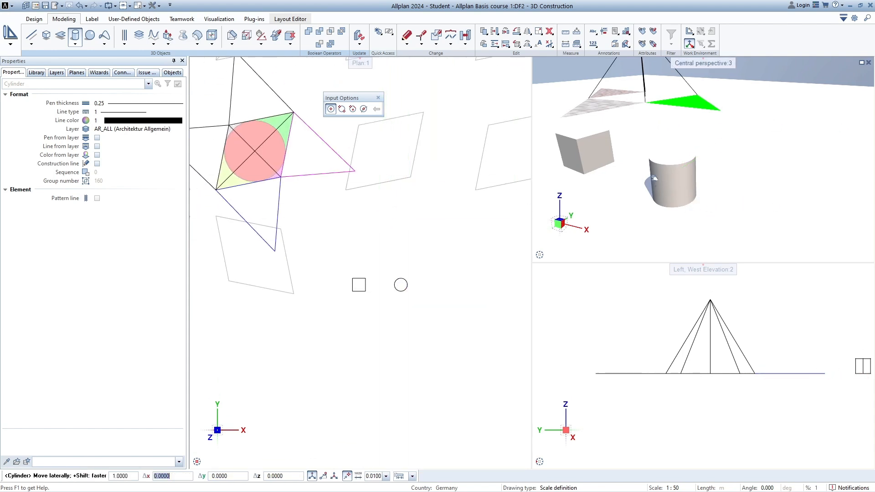
{"action": "middle_click_drag", "start_coordinate": [656, 185], "coordinate": [668, 174]}
{"action": "scroll", "coordinate": [418, 287], "scroll_direction": "up", "scroll_amount": 8}
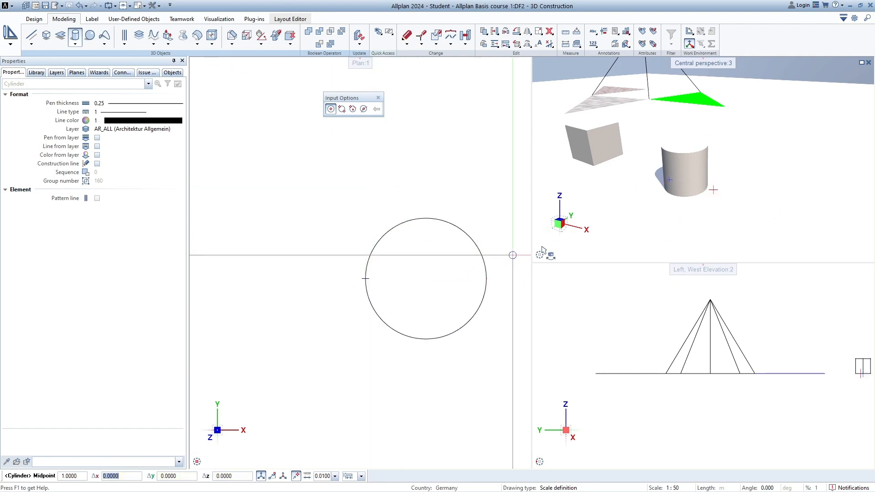
{"action": "left_click_drag", "start_coordinate": [673, 182], "coordinate": [702, 139], "text": "ctrl"}
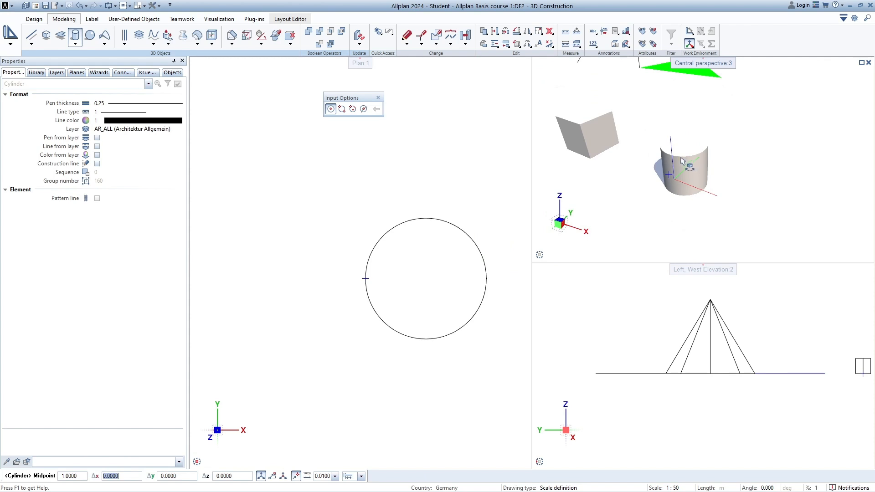
Draw a second 1 m high cylinder concentric with the first, its radius point offset 0.1 m inward from the outer edge
{"action": "middle_click_drag", "start_coordinate": [385, 279], "coordinate": [339, 289]}
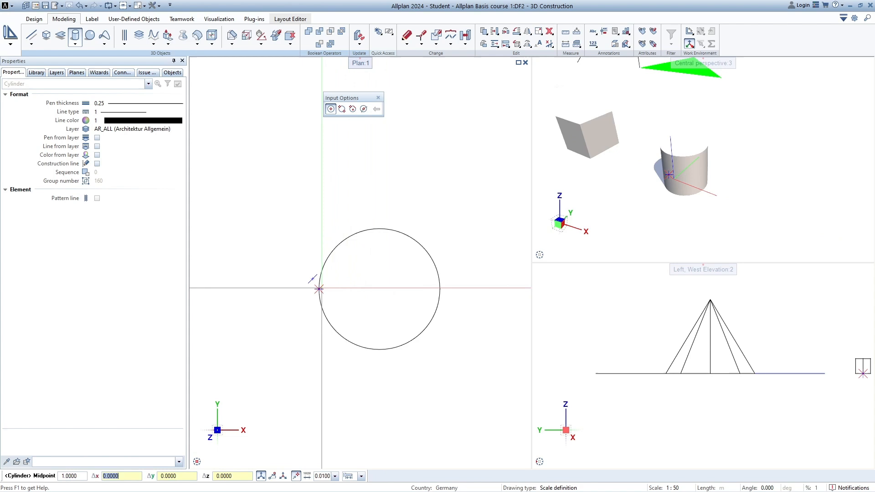
{"action": "right_click", "coordinate": [319, 290]}
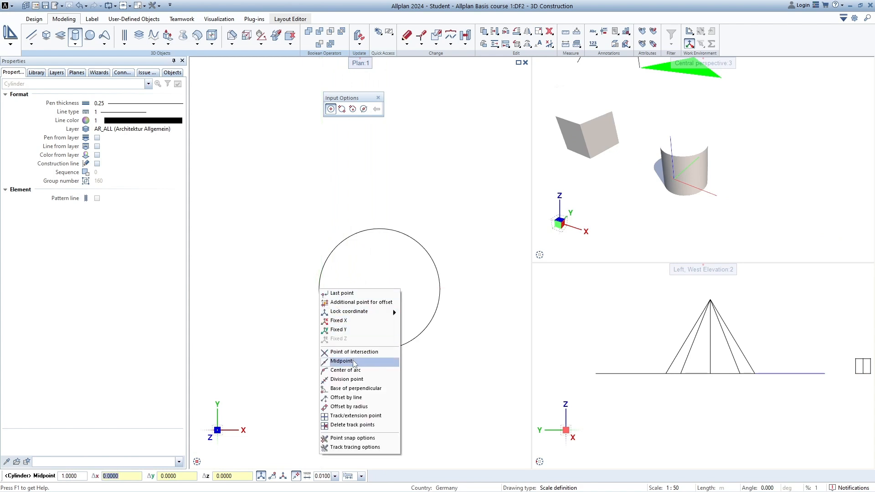
{"action": "left_click", "coordinate": [344, 361]}
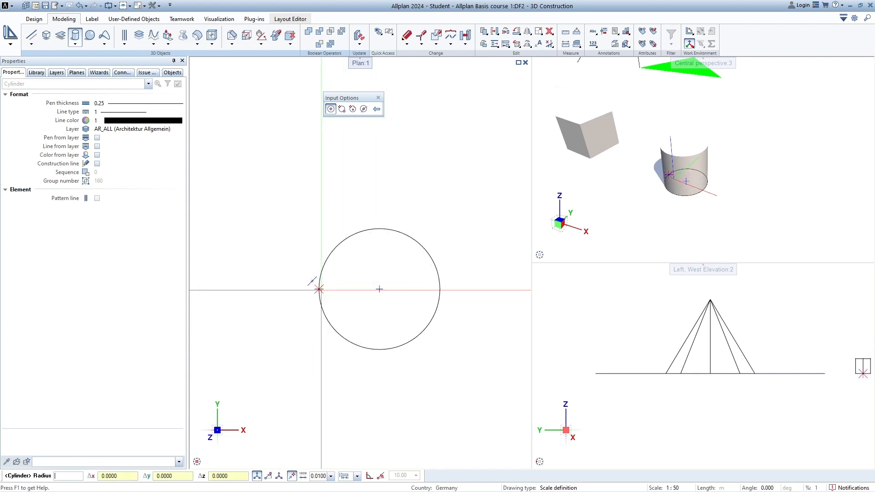
{"action": "key", "text": "Tab"}
{"action": "type", "text": "0.1"}
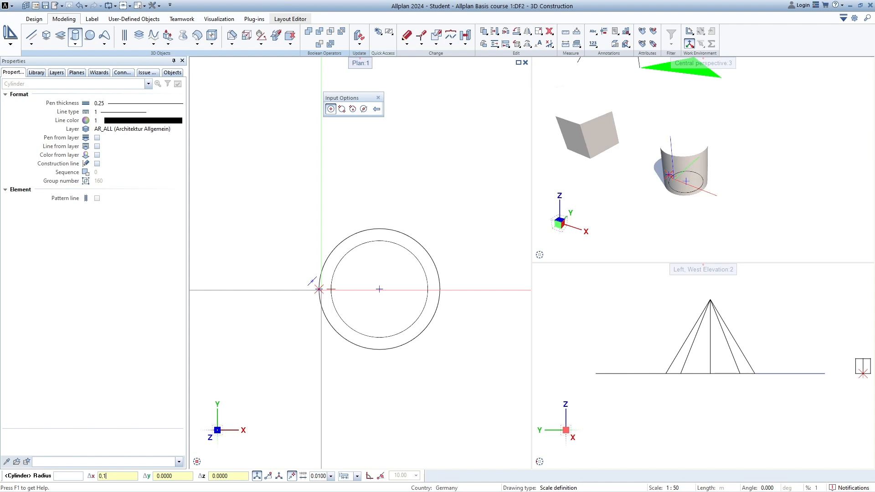
{"action": "key", "text": "Return"}
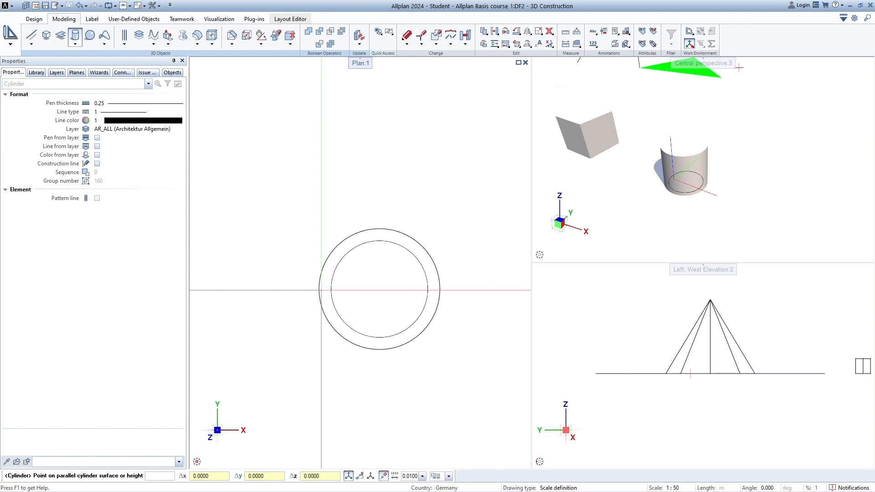
{"action": "type", "text": "1"}
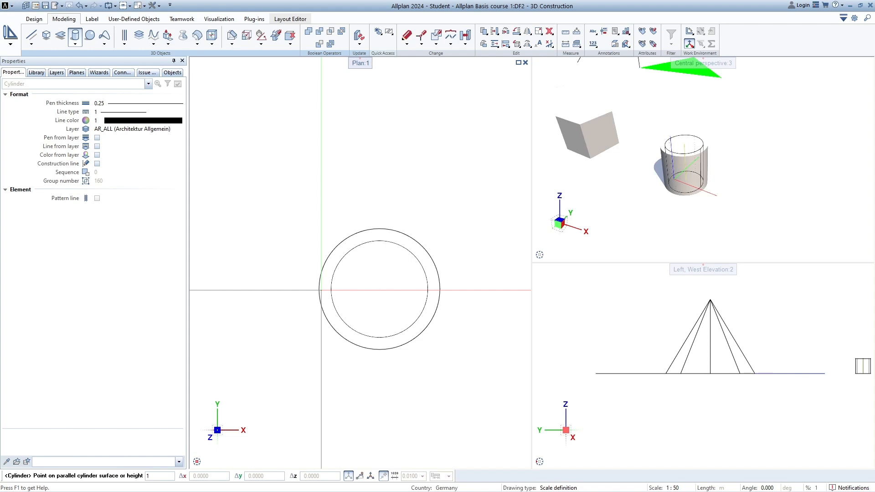
{"action": "key", "text": "Return"}
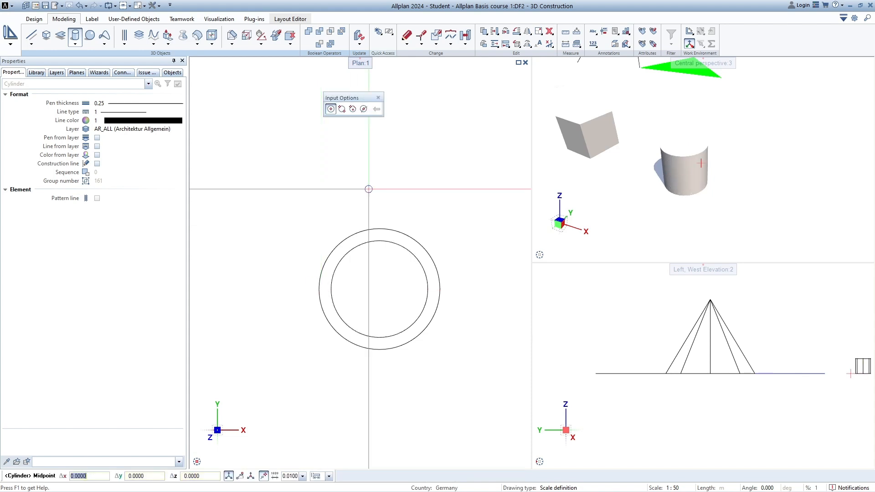
Subtract the inner cylinder from the outer one with Subtract and Remove Solid
{"action": "mouse_move", "coordinate": [453, 274]}
{"action": "middle_mouse_down"}
{"action": "mouse_move", "coordinate": [426, 284]}
{"action": "mouse_move", "coordinate": [425, 264]}
{"action": "mouse_move", "coordinate": [445, 266]}
{"action": "middle_mouse_up"}
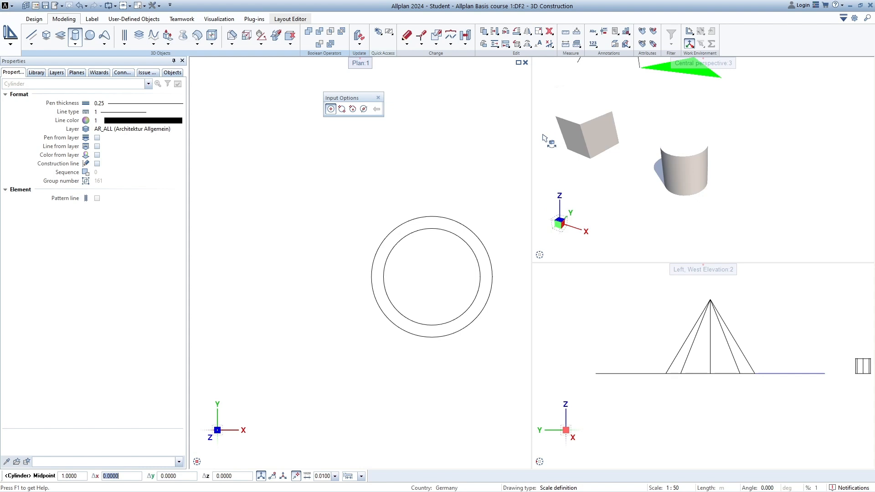
{"action": "right_click", "coordinate": [430, 270]}
{"action": "key", "text": "Escape"}
{"action": "middle_click_drag", "start_coordinate": [688, 173], "coordinate": [688, 132]}
{"action": "middle_click_drag", "start_coordinate": [429, 297], "coordinate": [340, 298]}
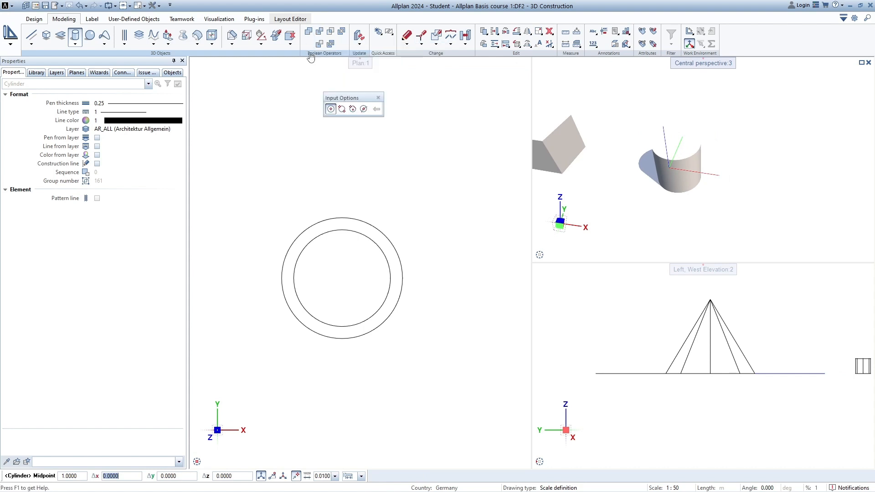
{"action": "key", "text": "ctrl"}
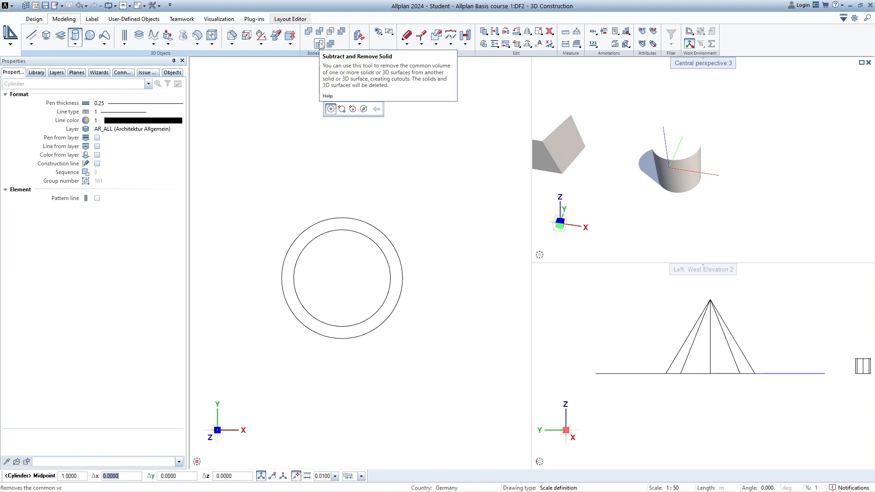
{"action": "left_click", "coordinate": [320, 44]}
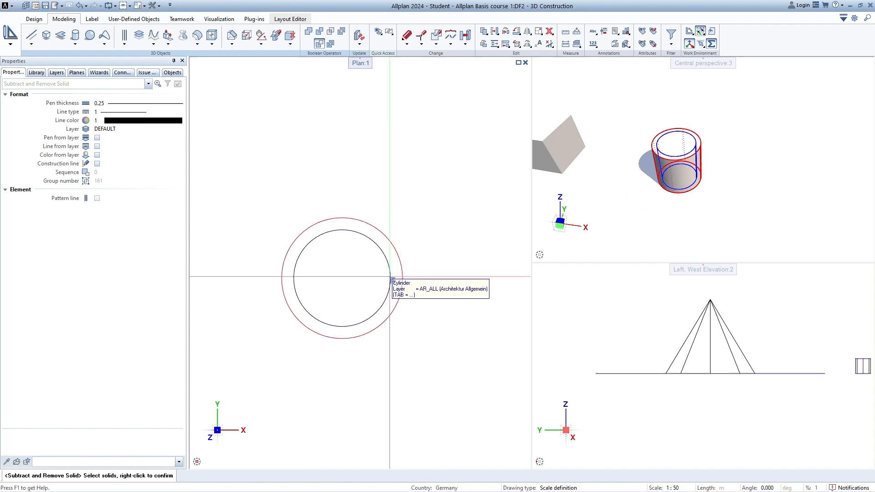
{"action": "left_click", "coordinate": [390, 279]}
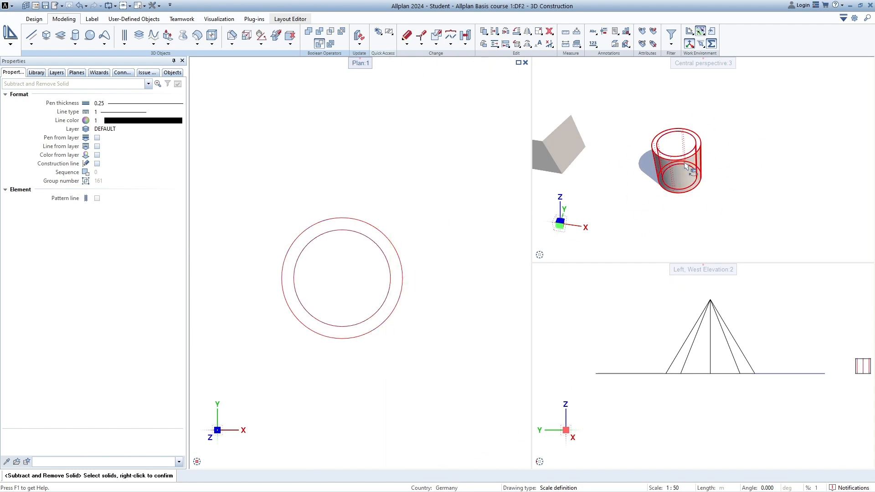
{"action": "scroll", "coordinate": [684, 164], "scroll_direction": "up", "scroll_amount": 3}
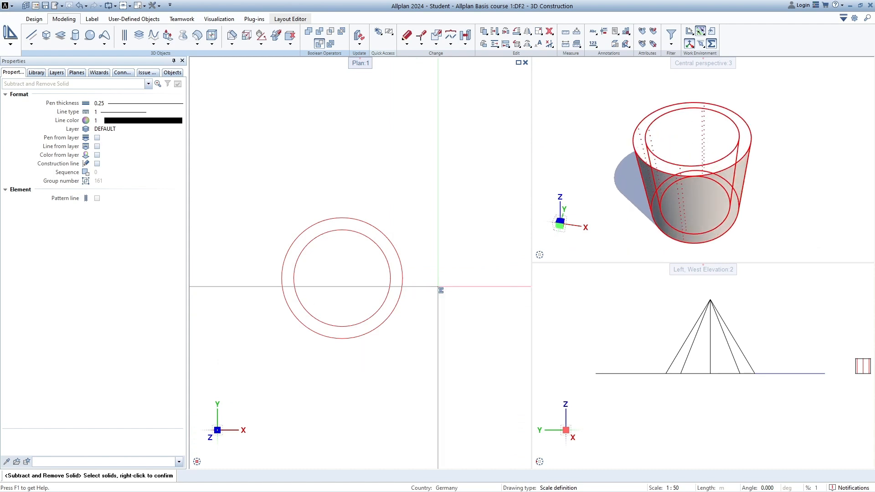
{"action": "right_click", "coordinate": [441, 279]}
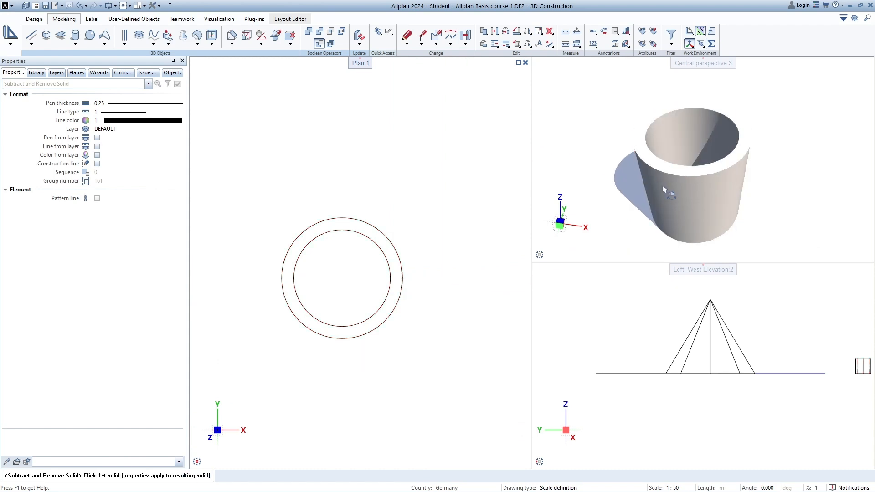
Examine the hollow cylinder from several angles in the perspective view, looking down through its opening
{"action": "middle_click_drag", "start_coordinate": [670, 195], "coordinate": [693, 154], "text": "shift"}
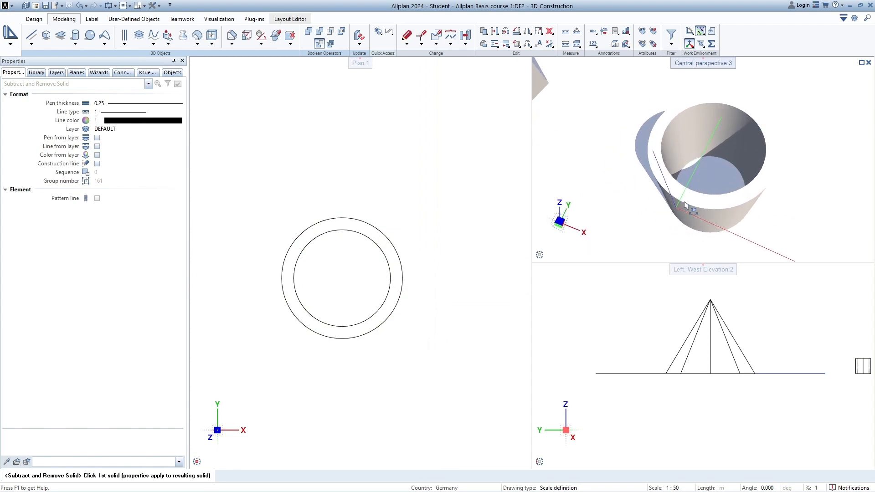
{"action": "middle_click_drag", "start_coordinate": [682, 203], "coordinate": [709, 206], "text": "shift"}
{"action": "key", "text": "Escape"}
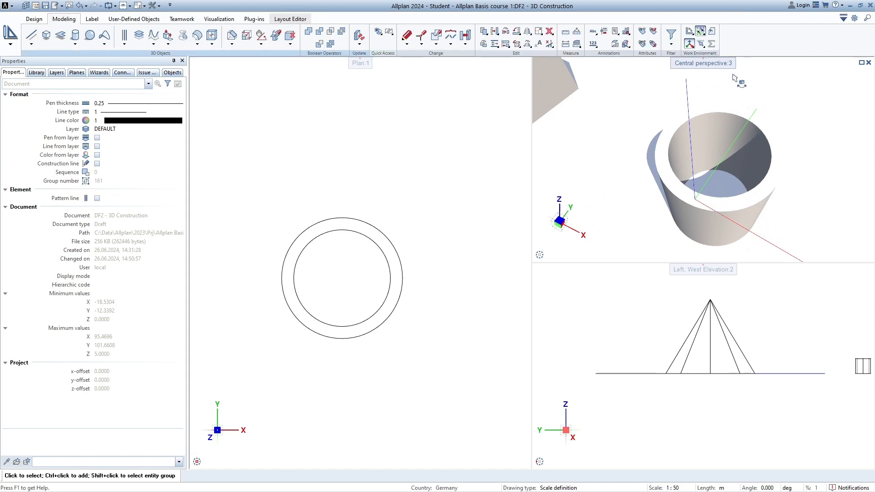
{"action": "middle_click_drag", "start_coordinate": [659, 210], "coordinate": [738, 137], "text": "shift"}
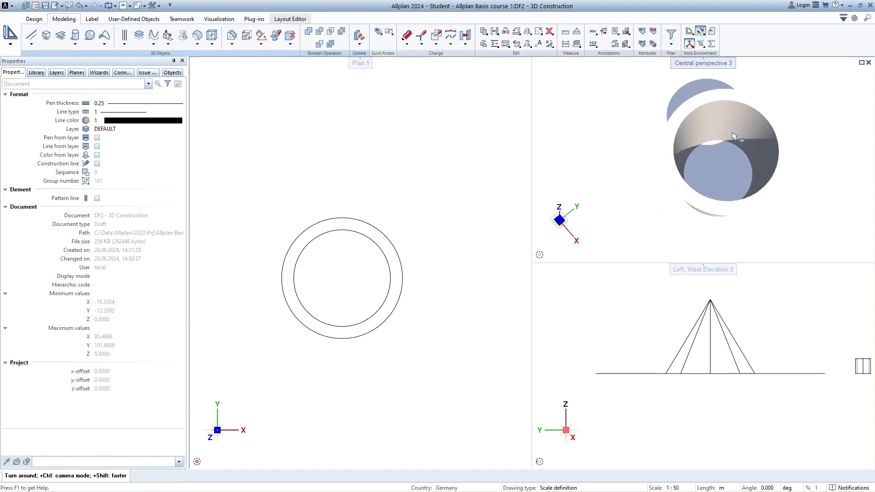
{"action": "middle_click_drag", "start_coordinate": [704, 181], "coordinate": [668, 190], "text": "shift"}
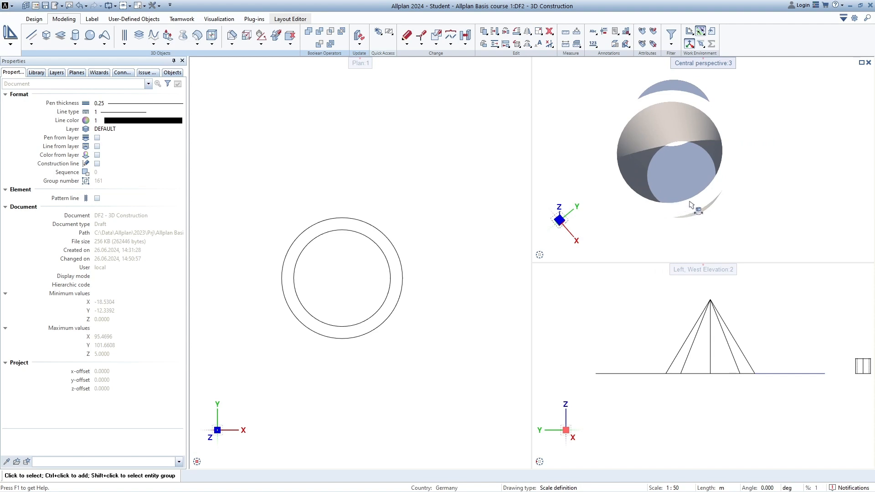
{"action": "middle_click_drag", "start_coordinate": [683, 164], "coordinate": [677, 177], "text": "shift"}
{"action": "middle_click_drag", "start_coordinate": [574, 175], "coordinate": [654, 160], "text": "shift"}
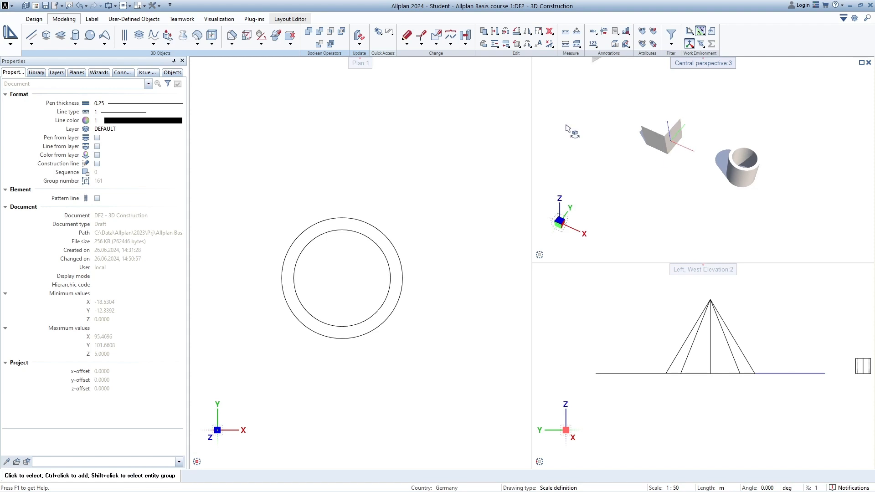
Select the hollow cylinder for moving and switch the west elevation view to the front, south elevation
{"action": "scroll", "coordinate": [458, 206], "scroll_direction": "down", "scroll_amount": 2}
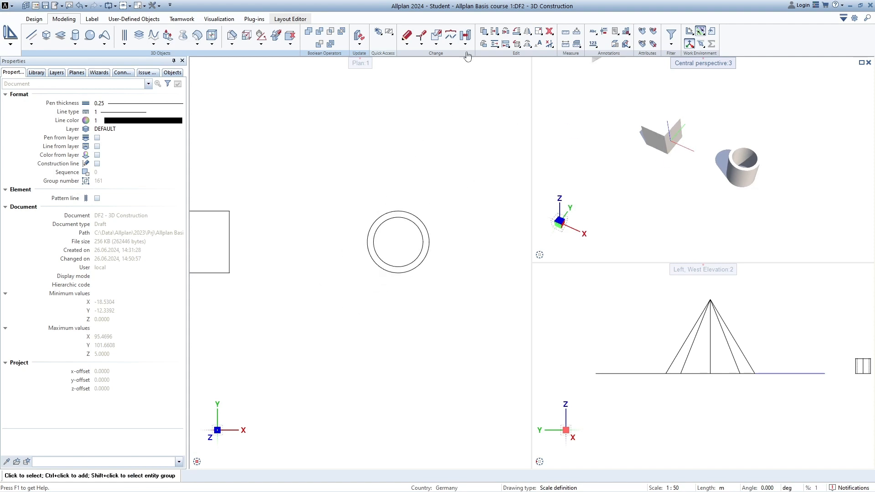
{"action": "left_click", "coordinate": [495, 31]}
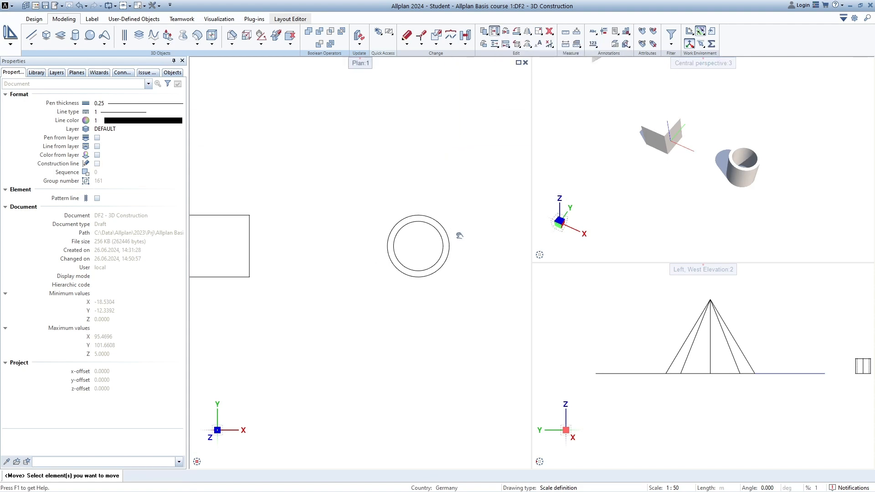
{"action": "left_click", "coordinate": [395, 246]}
{"action": "middle_click_drag", "start_coordinate": [395, 247], "coordinate": [437, 222]}
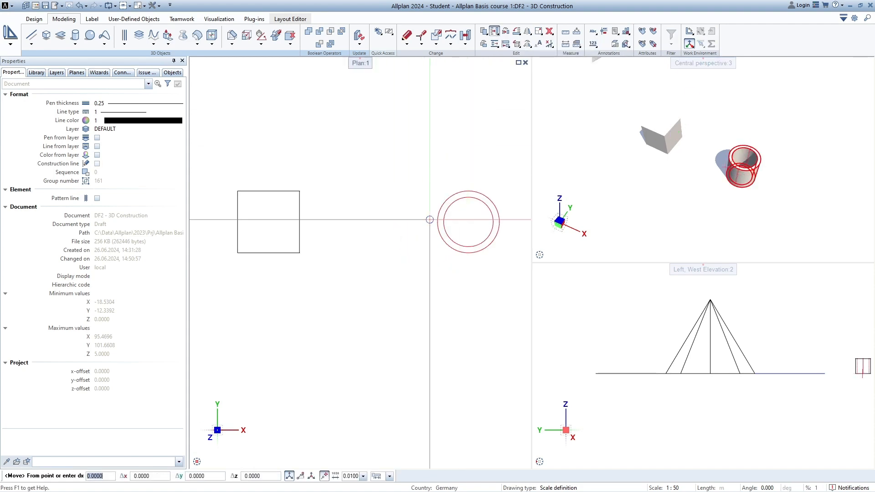
{"action": "scroll", "coordinate": [717, 340], "scroll_direction": "down", "scroll_amount": 4}
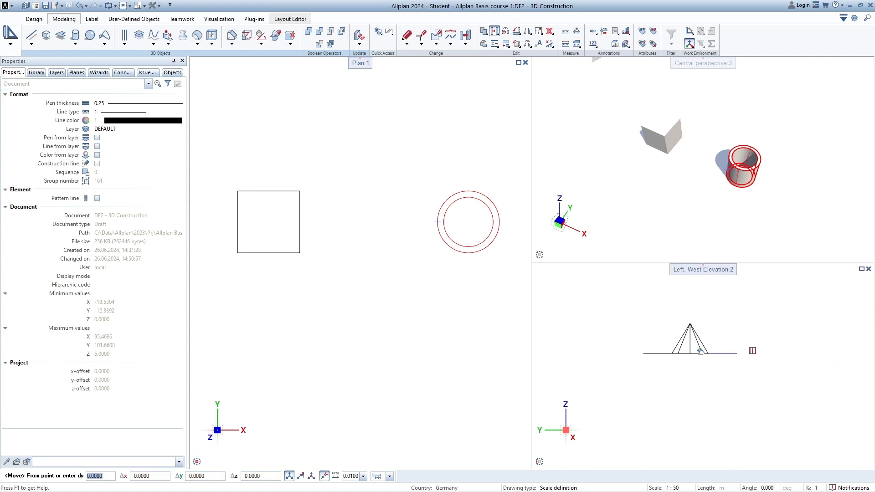
{"action": "scroll", "coordinate": [824, 346], "scroll_direction": "up", "scroll_amount": 3}
{"action": "mouse_move", "coordinate": [540, 461]}
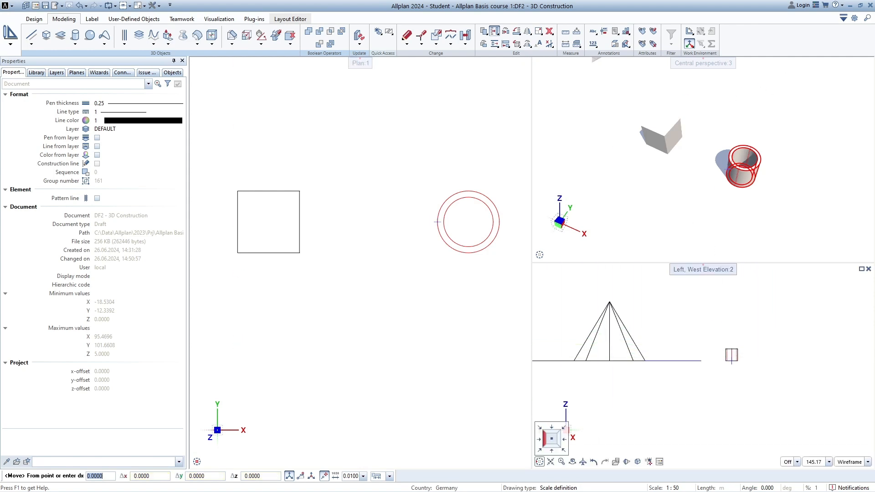
{"action": "left_click", "coordinate": [552, 451]}
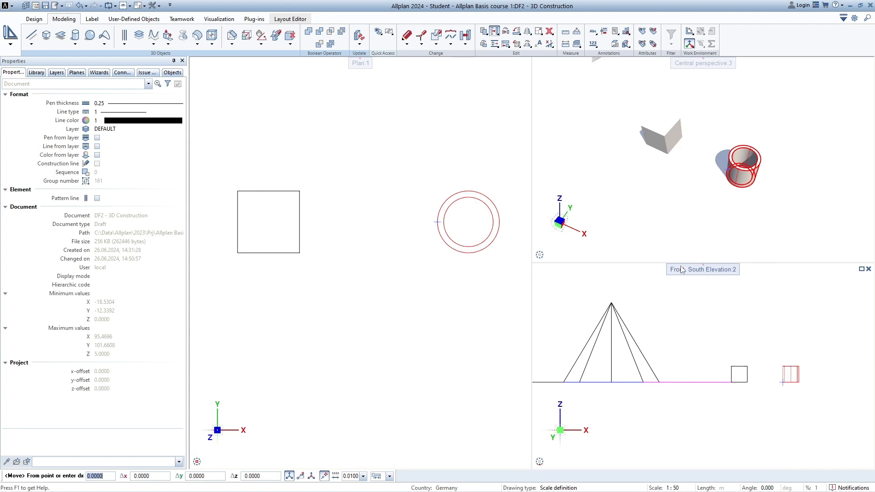
{"action": "scroll", "coordinate": [759, 385], "scroll_direction": "up", "scroll_amount": 5}
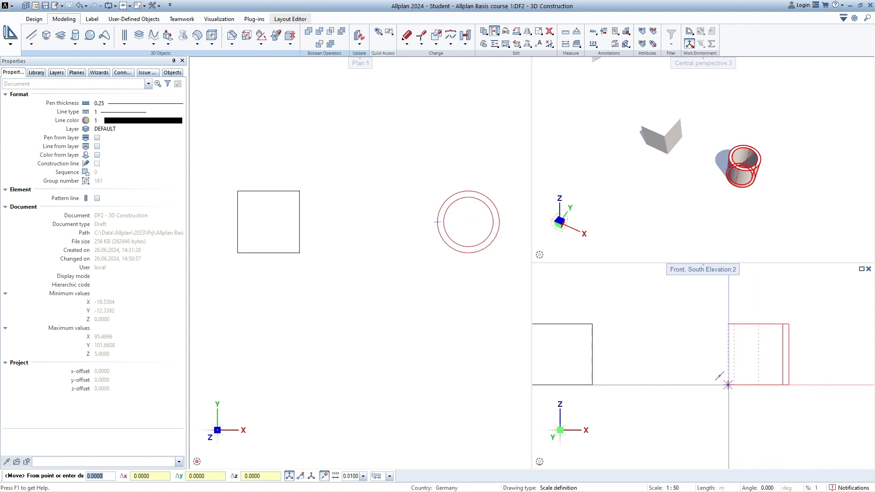
{"action": "left_click", "coordinate": [728, 385]}
{"action": "scroll", "coordinate": [653, 359], "scroll_direction": "down", "scroll_amount": 3}
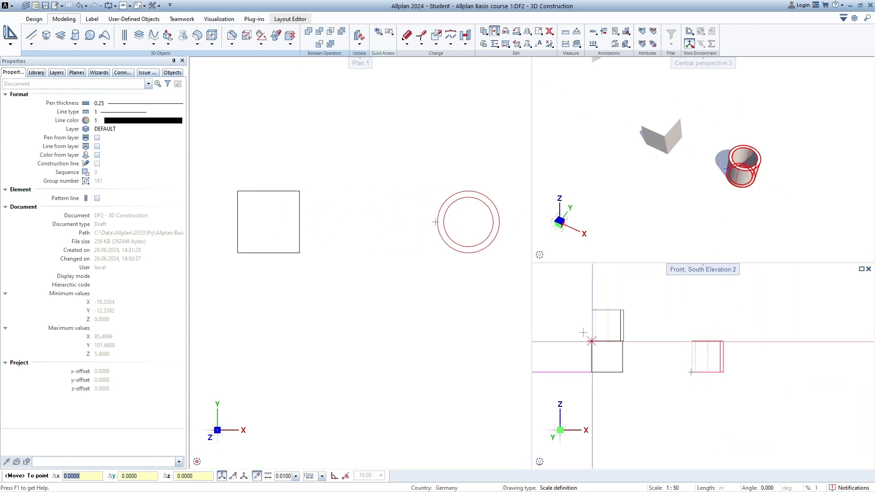
{"action": "scroll", "coordinate": [583, 332], "scroll_direction": "up", "scroll_amount": 5}
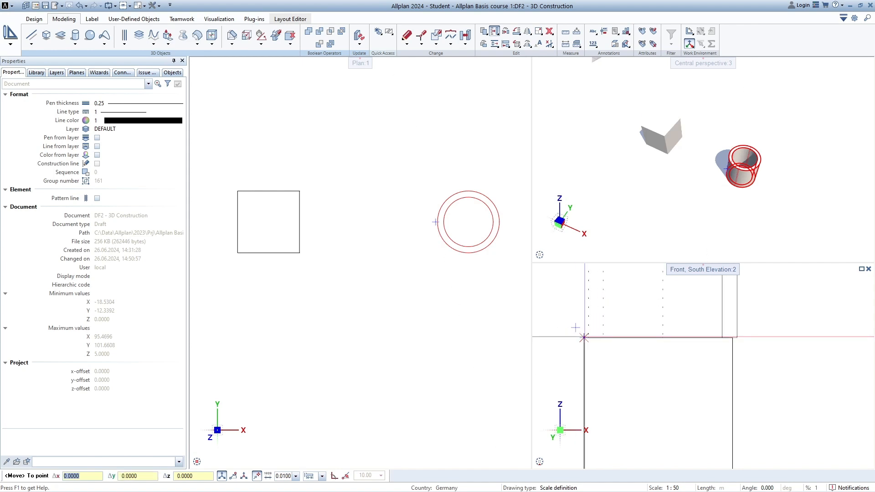
{"action": "scroll", "coordinate": [568, 323], "scroll_direction": "down", "scroll_amount": 5}
{"action": "key", "text": "Escape"}
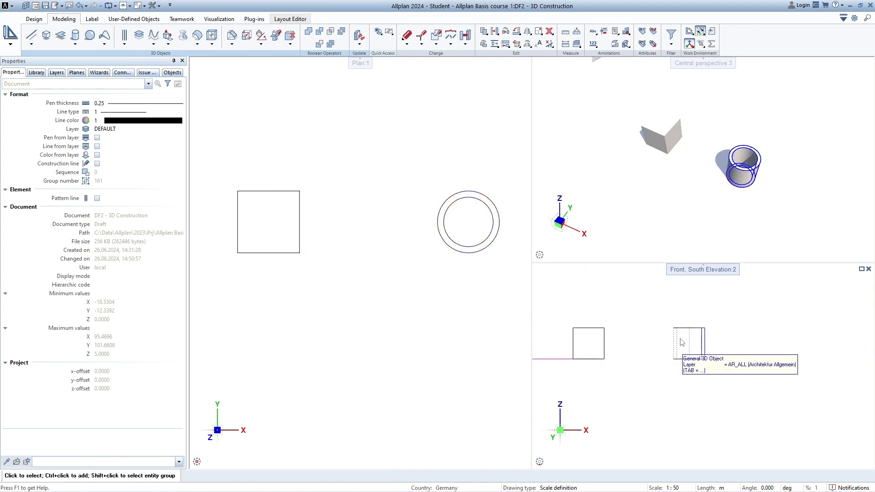
Move the hollow cylinder onto the box in the south elevation, from its lower right corner to the box's upper right corner
{"action": "left_click", "coordinate": [493, 32]}
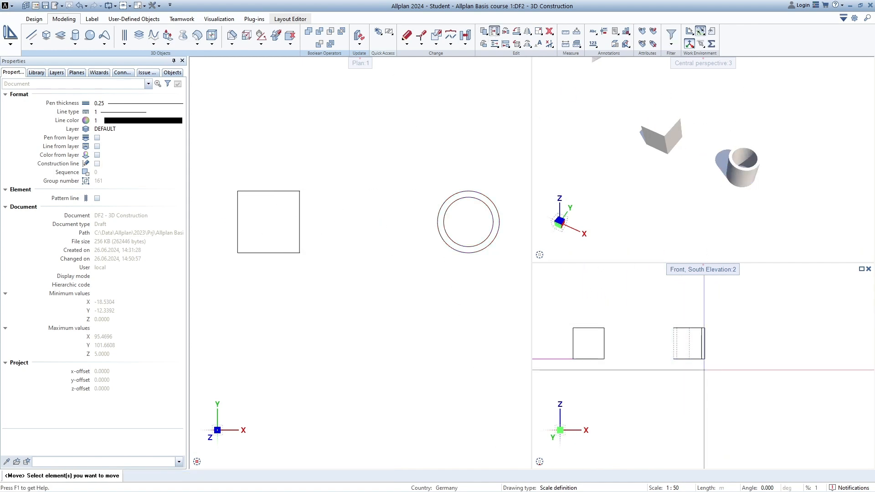
{"action": "left_click_drag", "start_coordinate": [668, 363], "coordinate": [742, 302]}
{"action": "scroll", "coordinate": [715, 354], "scroll_direction": "up", "scroll_amount": 3}
{"action": "left_click", "coordinate": [683, 368]}
{"action": "scroll", "coordinate": [757, 355], "scroll_direction": "down", "scroll_amount": 6}
{"action": "scroll", "coordinate": [663, 331], "scroll_direction": "up", "scroll_amount": 5}
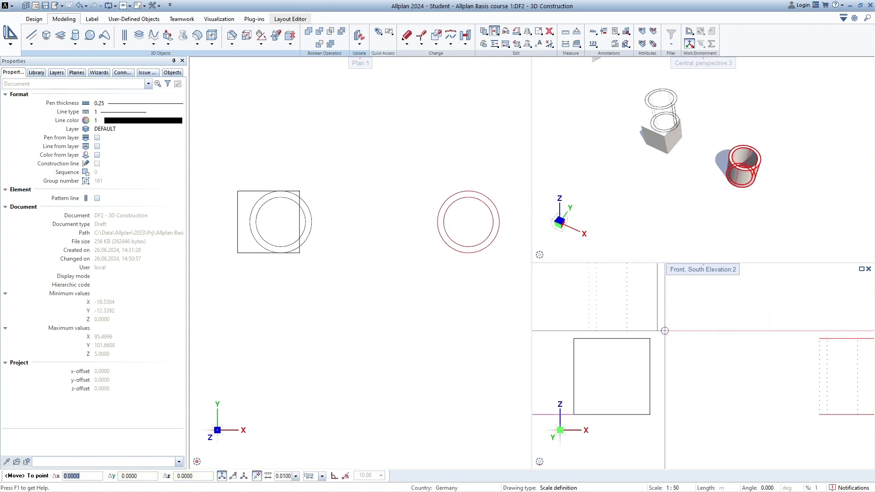
{"action": "left_click", "coordinate": [650, 338]}
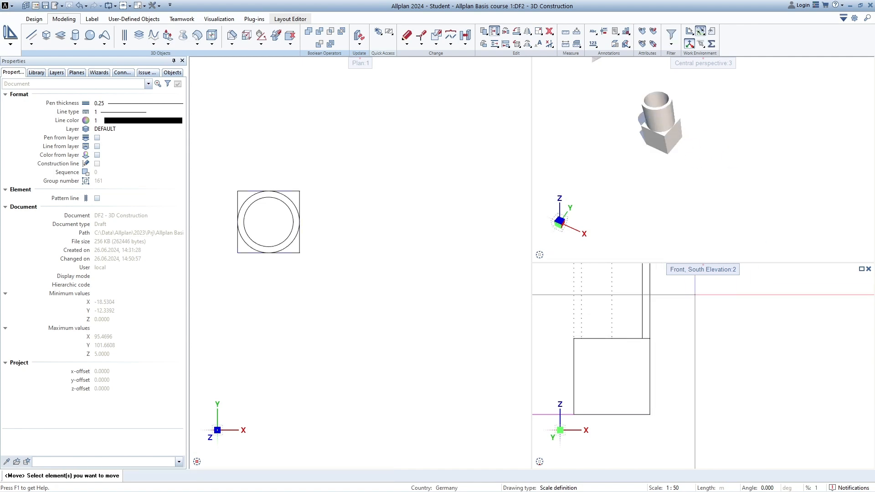
{"action": "scroll", "coordinate": [347, 241], "scroll_direction": "down", "scroll_amount": 4}
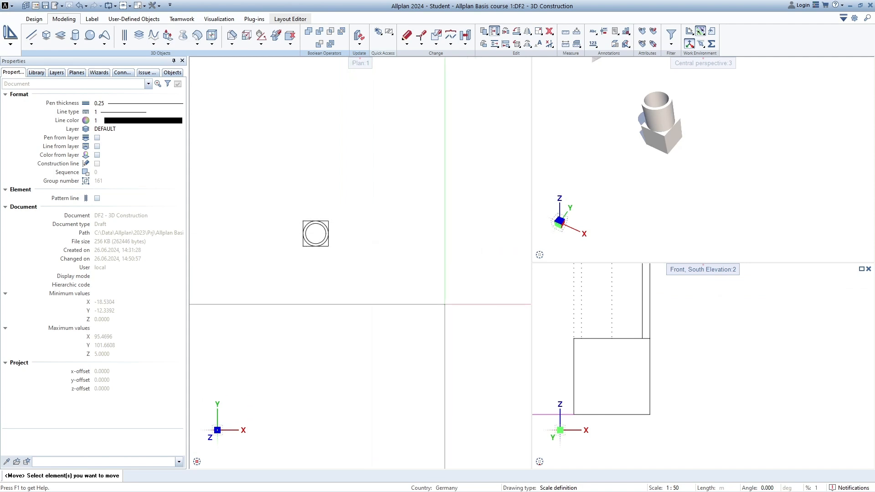
Undo the cylinder's move onto the box and turn the perspective to view both solids from the front
{"action": "key", "text": "ctrl+z"}
{"action": "left_click_drag", "start_coordinate": [729, 116], "coordinate": [739, 108], "text": "ctrl"}
{"action": "scroll", "coordinate": [717, 331], "scroll_direction": "down", "scroll_amount": 3}
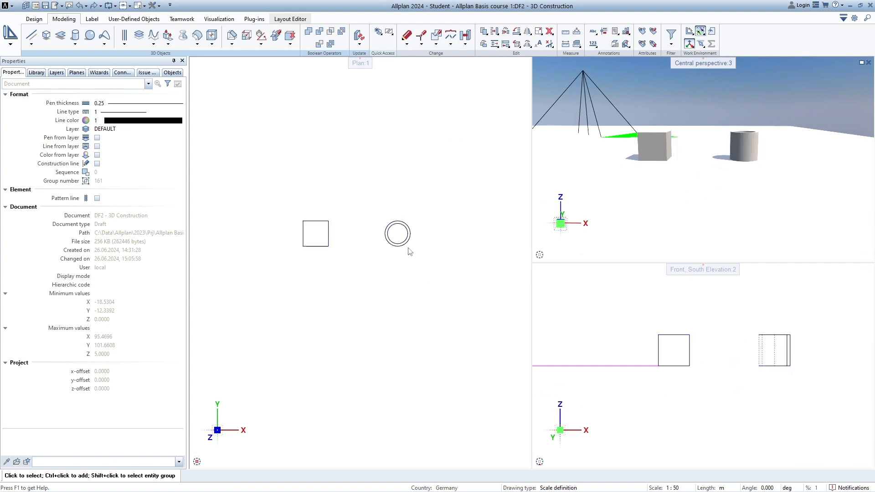
Try to move the hollow cylinder onto the box's footprint in the plan view, check it in perspective, and undo the move
{"action": "left_click", "coordinate": [396, 225]}
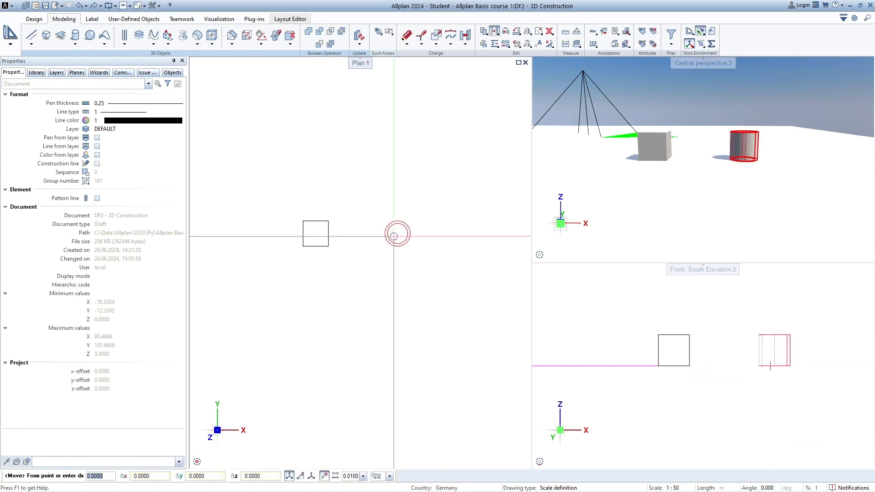
{"action": "left_click", "coordinate": [385, 233]}
{"action": "left_click", "coordinate": [316, 234]}
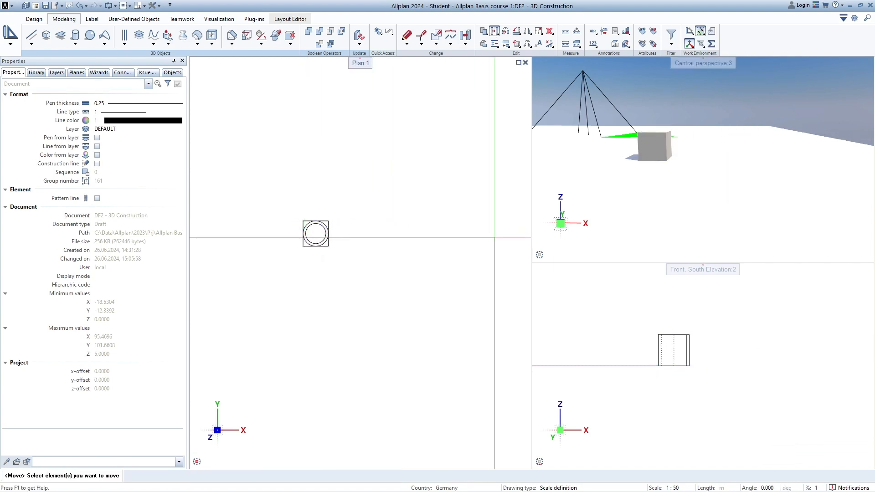
{"action": "left_click", "coordinate": [700, 30]}
{"action": "left_click_drag", "start_coordinate": [673, 105], "coordinate": [659, 133]}
{"action": "scroll", "coordinate": [658, 133], "scroll_direction": "up", "scroll_amount": 2}
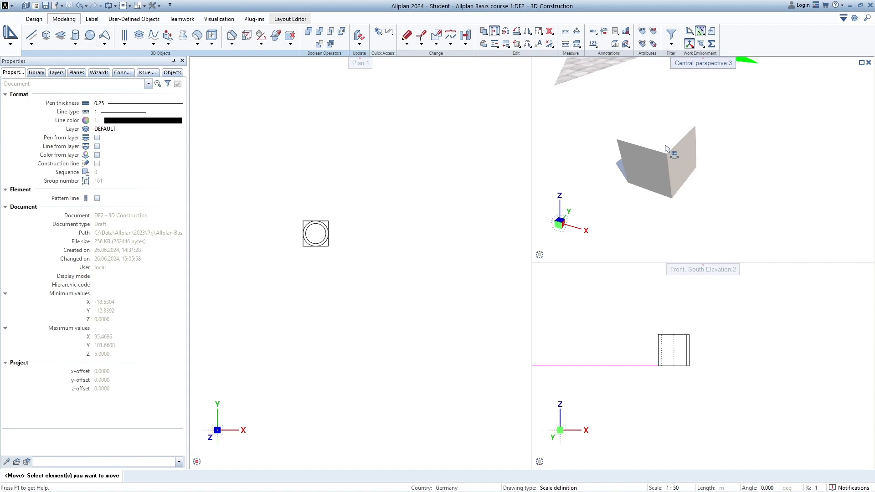
{"action": "key", "text": "ctrl+z"}
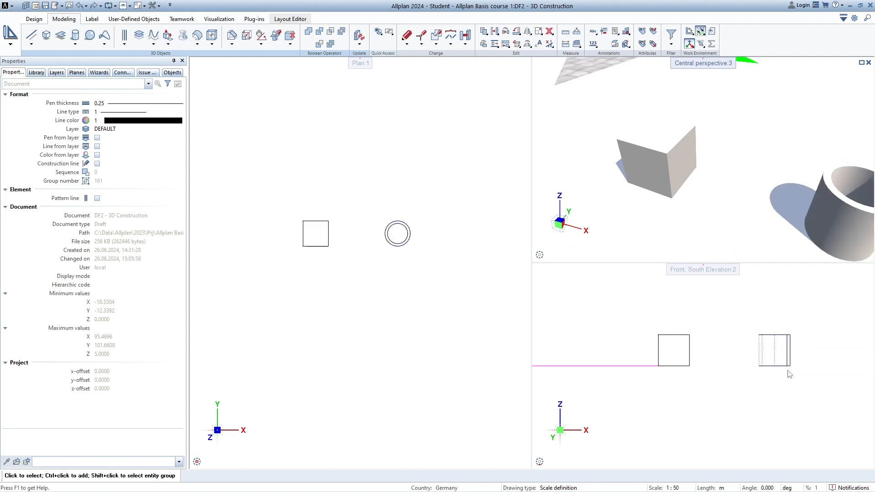
Move the hollow cylinder on top of the box in the south elevation, matching its lower right corner to the box's upper right corner
{"action": "middle_click_drag", "start_coordinate": [791, 371], "coordinate": [748, 374]}
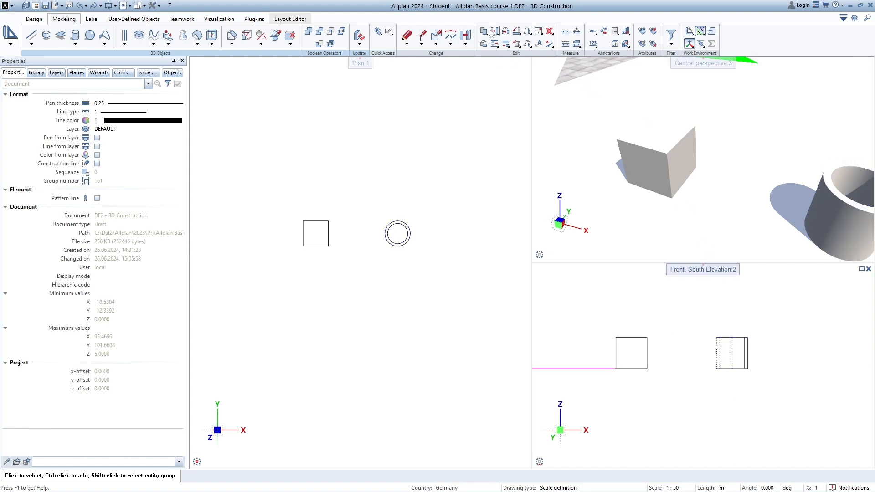
{"action": "left_click", "coordinate": [745, 353]}
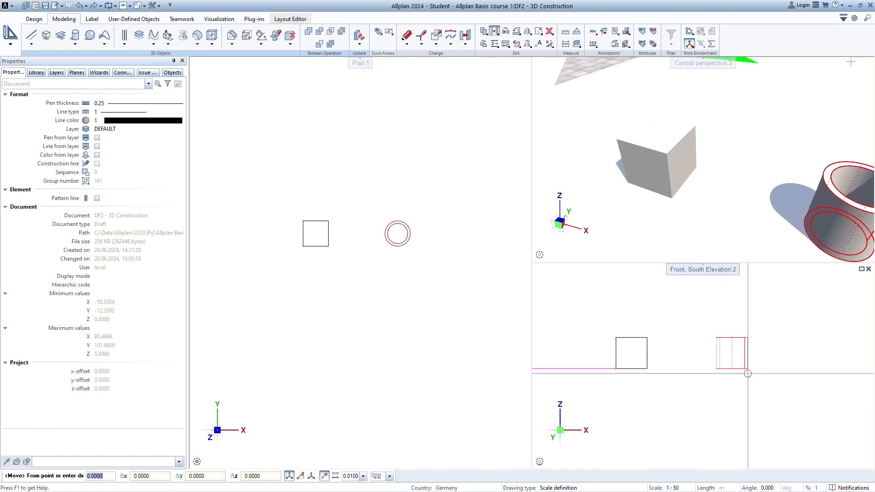
{"action": "left_click", "coordinate": [747, 368]}
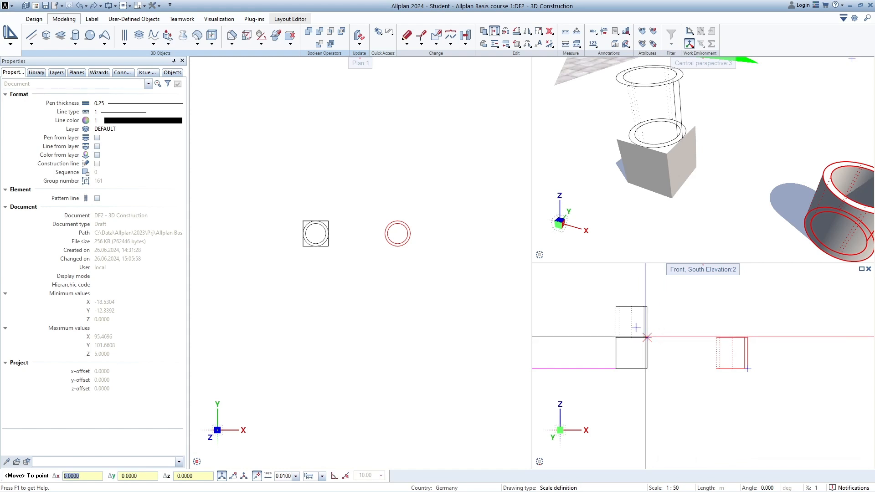
{"action": "left_click", "coordinate": [646, 338]}
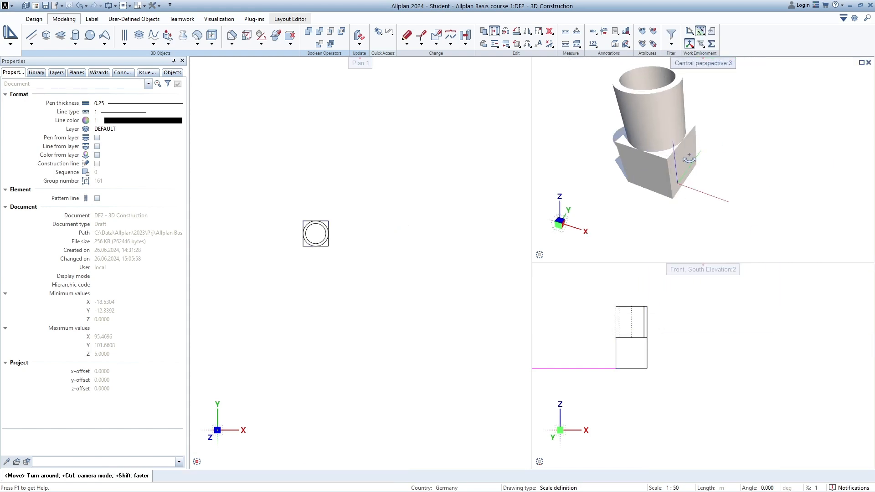
{"action": "left_click_drag", "start_coordinate": [693, 149], "coordinate": [679, 174]}
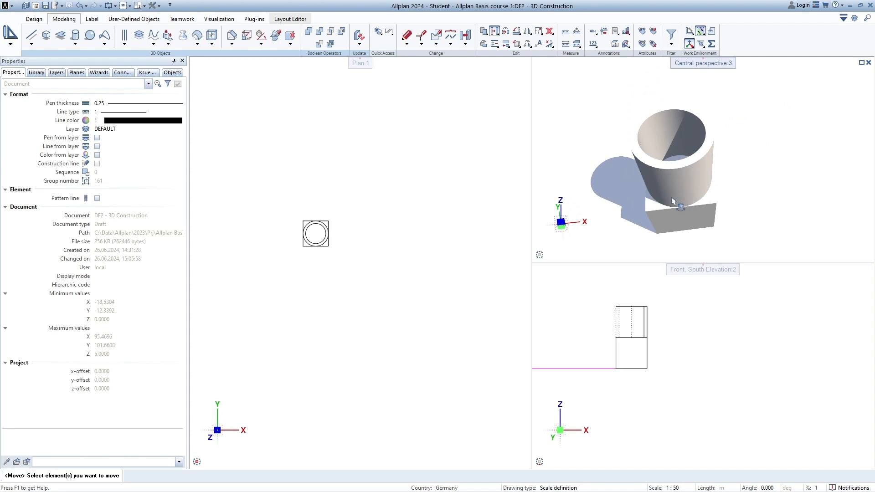
Copy the hollow cylinder once in plan, from its left edge point to its right edge point, so the copy touches the original
{"action": "middle_click_drag", "start_coordinate": [352, 233], "coordinate": [365, 286]}
{"action": "key", "text": "Escape"}
{"action": "scroll", "coordinate": [339, 281], "scroll_direction": "up", "scroll_amount": 3}
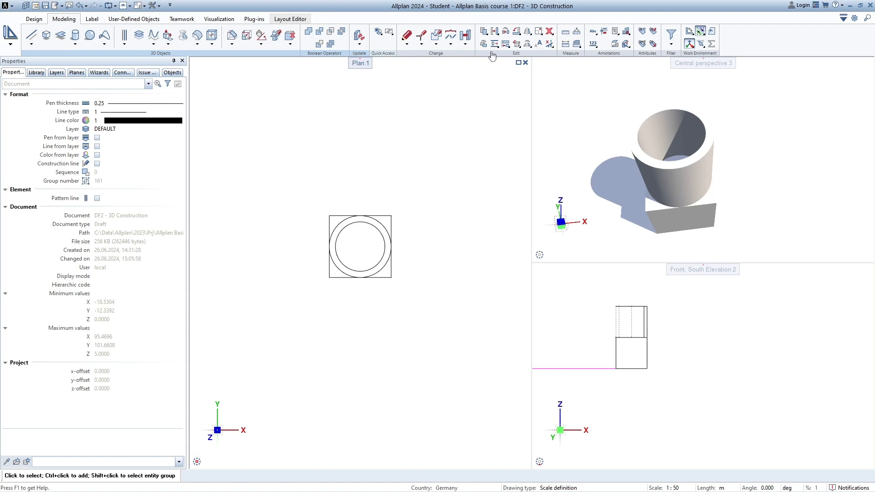
{"action": "left_click", "coordinate": [483, 33]}
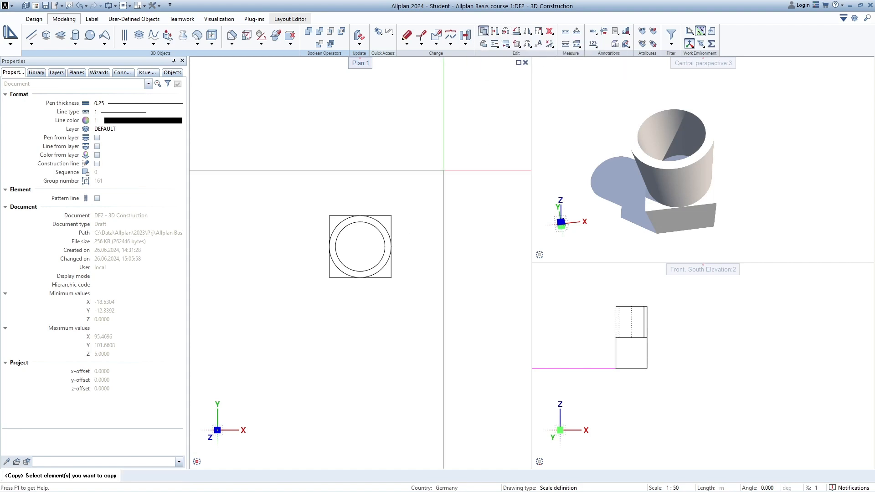
{"action": "left_click", "coordinate": [345, 269]}
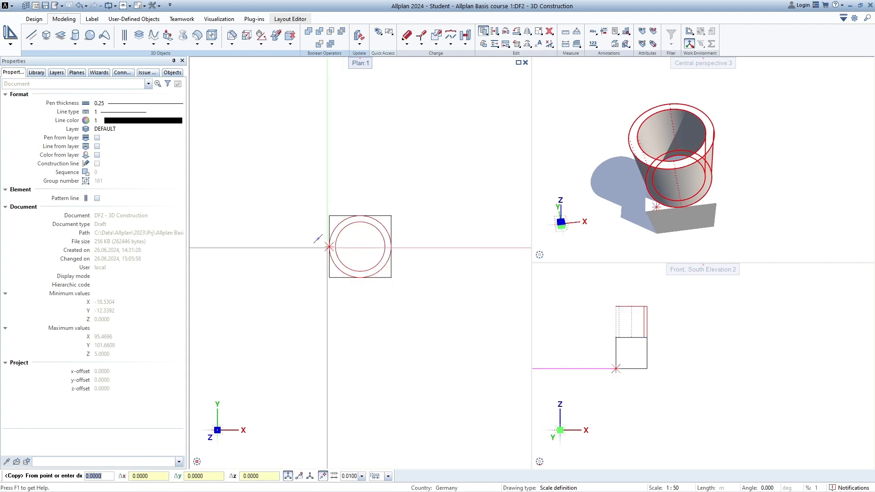
{"action": "left_click", "coordinate": [329, 246]}
{"action": "left_click", "coordinate": [390, 246]}
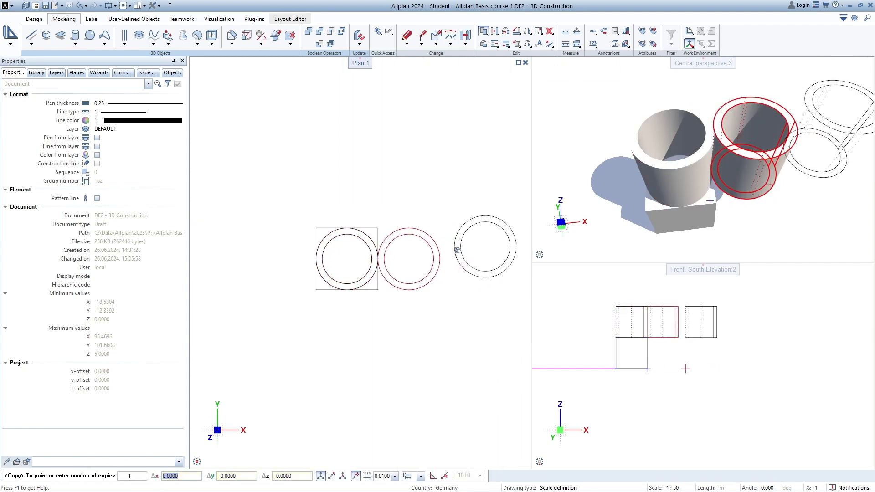
{"action": "key", "text": "Escape"}
Rotate the copied cylinder 90 degrees with Rotate 3D Elements, using the box's top edge beneath the two cylinders' contact line as the axis
{"action": "middle_click_drag", "start_coordinate": [434, 288], "coordinate": [426, 302]}
{"action": "left_click_drag", "start_coordinate": [410, 237], "coordinate": [406, 313], "text": "ctrl"}
{"action": "middle_click_drag", "start_coordinate": [377, 339], "coordinate": [401, 306]}
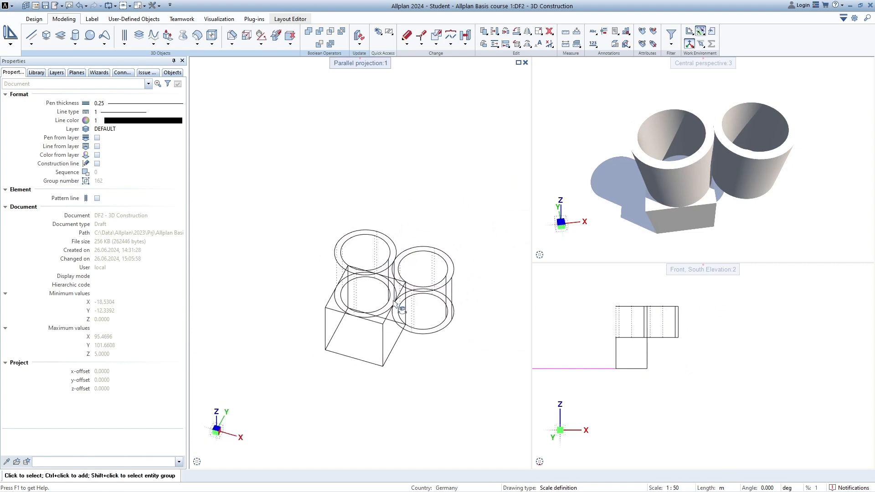
{"action": "scroll", "coordinate": [401, 306], "scroll_direction": "up", "scroll_amount": 3}
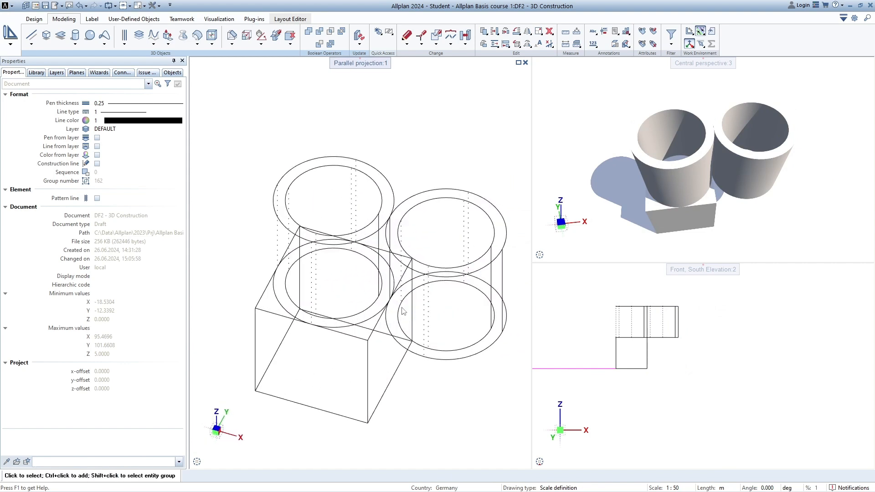
{"action": "left_click", "coordinate": [517, 44]}
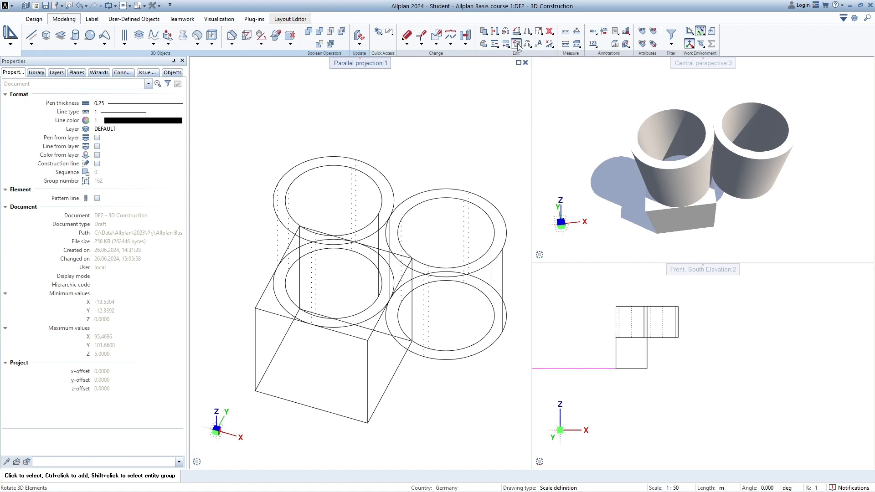
{"action": "left_click", "coordinate": [441, 335]}
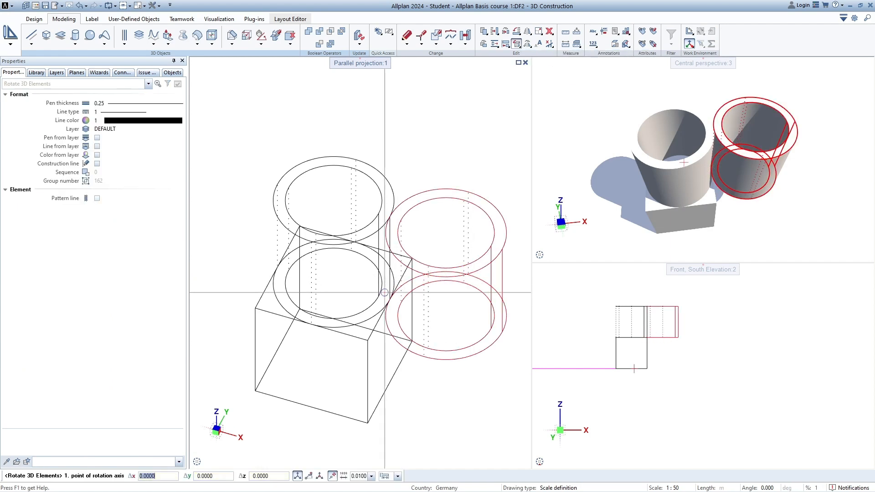
{"action": "scroll", "coordinate": [405, 273], "scroll_direction": "up", "scroll_amount": 5}
{"action": "left_click", "coordinate": [450, 183]}
{"action": "scroll", "coordinate": [459, 187], "scroll_direction": "down", "scroll_amount": 4}
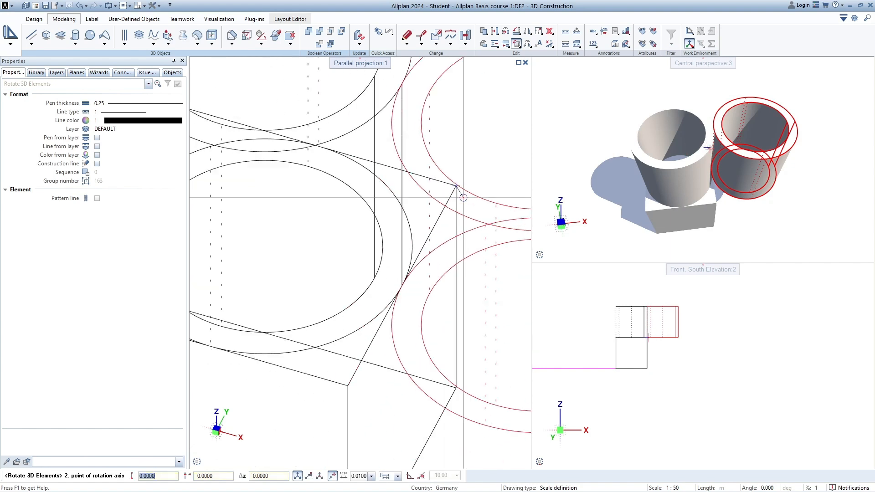
{"action": "left_click", "coordinate": [372, 350]}
{"action": "middle_click_drag", "start_coordinate": [439, 315], "coordinate": [391, 219]}
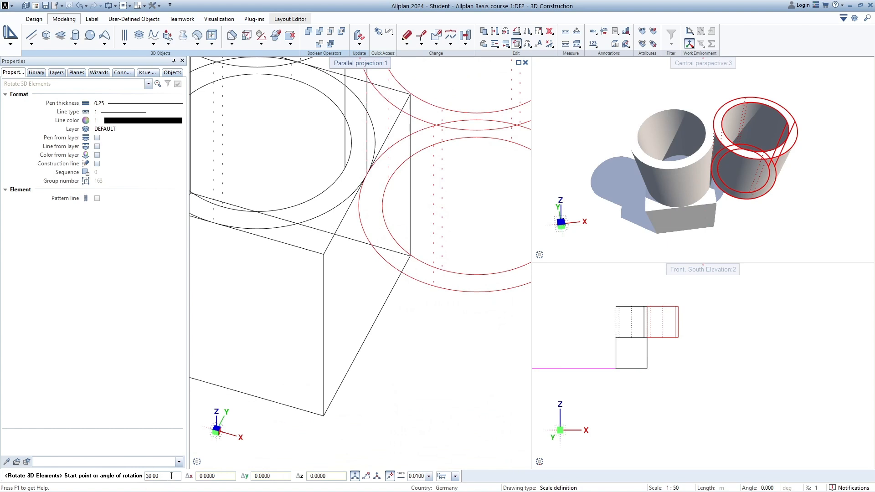
{"action": "type", "text": "90"}
{"action": "key", "text": "Return"}
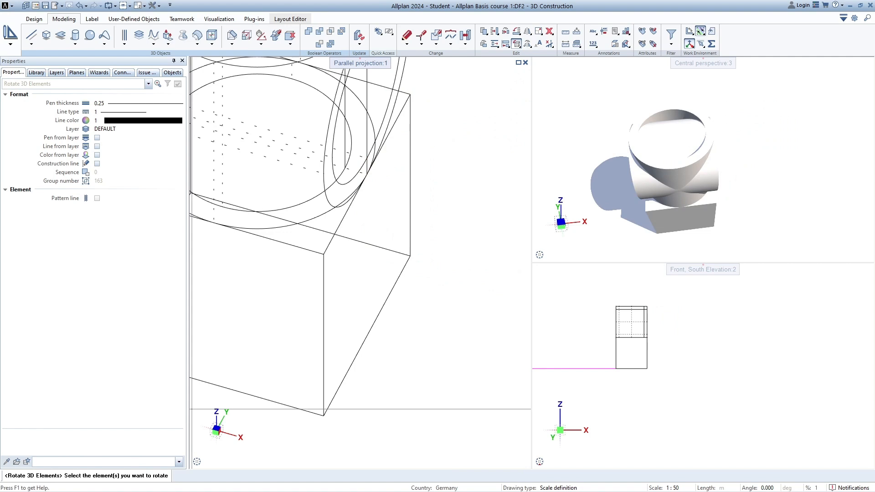
Undo the last rotation and rotate the copied cylinder by -90 degrees in 3D about the box's right upper edge
{"action": "key", "text": "ctrl+z"}
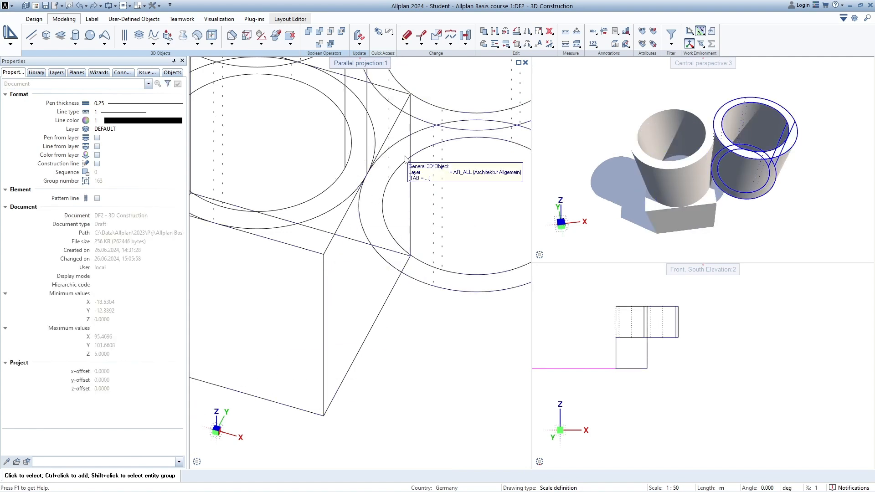
{"action": "middle_click_drag", "start_coordinate": [404, 114], "coordinate": [391, 151]}
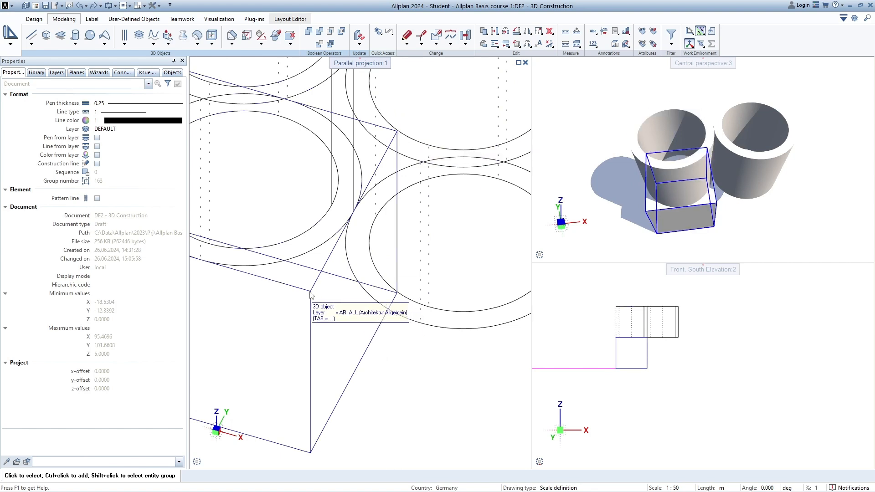
{"action": "left_click", "coordinate": [517, 44]}
{"action": "left_click", "coordinate": [385, 182]}
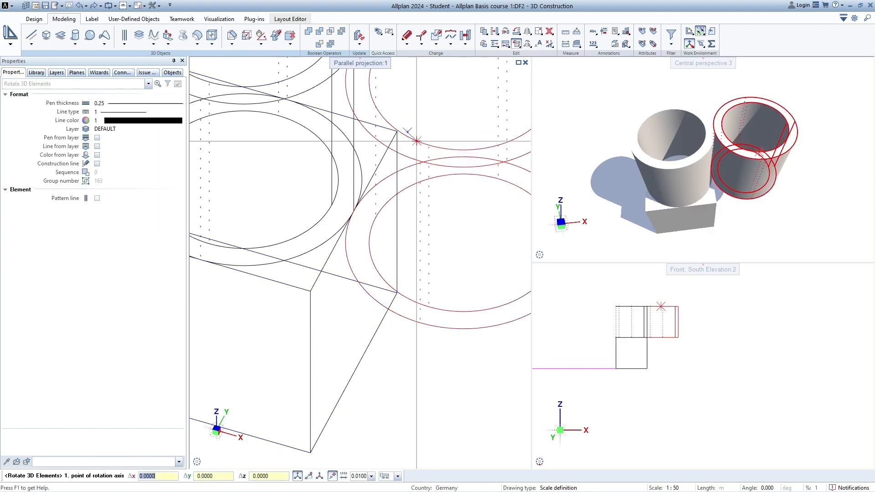
{"action": "left_click", "coordinate": [395, 131]}
{"action": "left_click", "coordinate": [310, 291]}
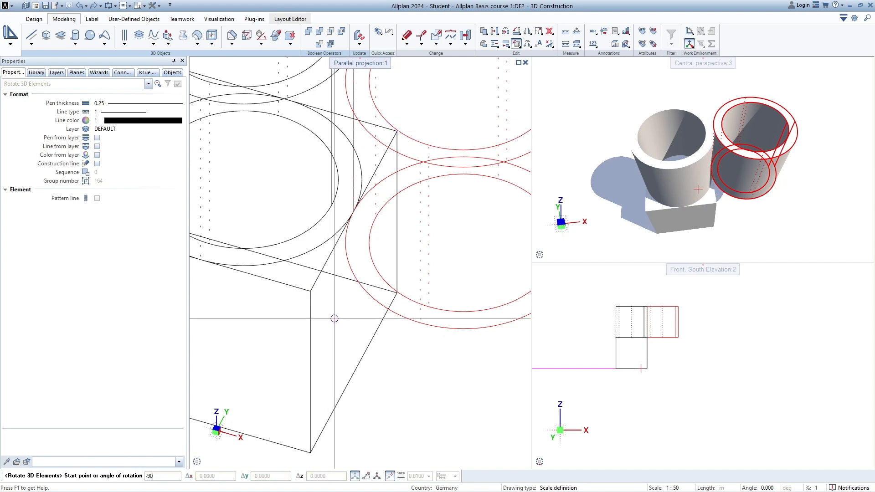
{"action": "type", "text": "-90"}
{"action": "key", "text": "Return"}
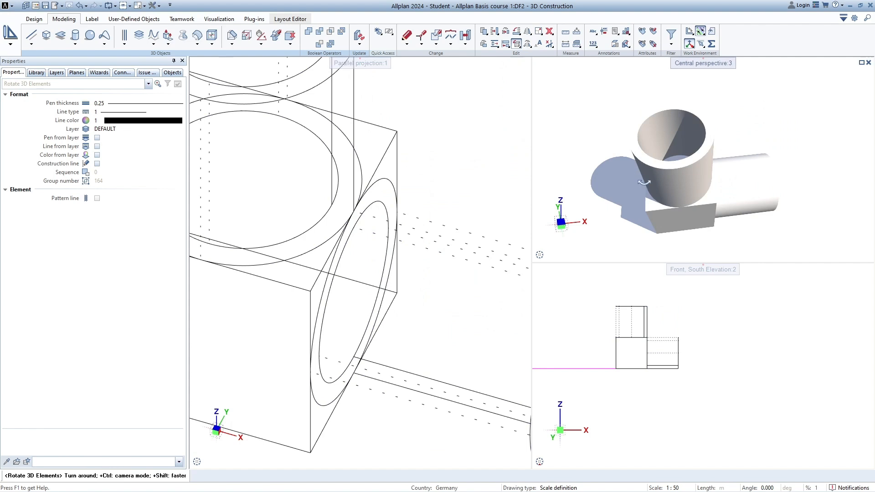
{"action": "left_click_drag", "start_coordinate": [631, 173], "coordinate": [823, 240]}
{"action": "scroll", "coordinate": [409, 252], "scroll_direction": "down", "scroll_amount": 5}
{"action": "key", "text": "Escape"}
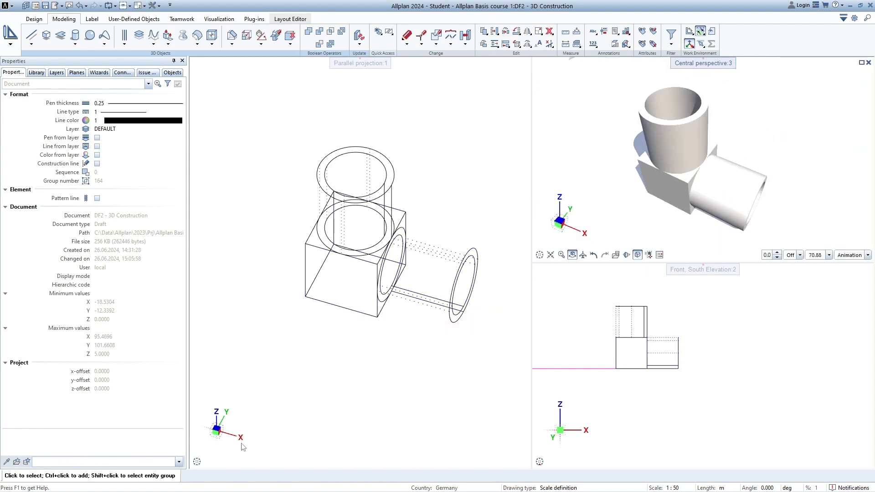
Copy and mirror the horizontal cylinder in plan across the box's diagonal from its upper right to its lower left corner
{"action": "mouse_move", "coordinate": [198, 463]}
{"action": "left_click", "coordinate": [208, 446]}
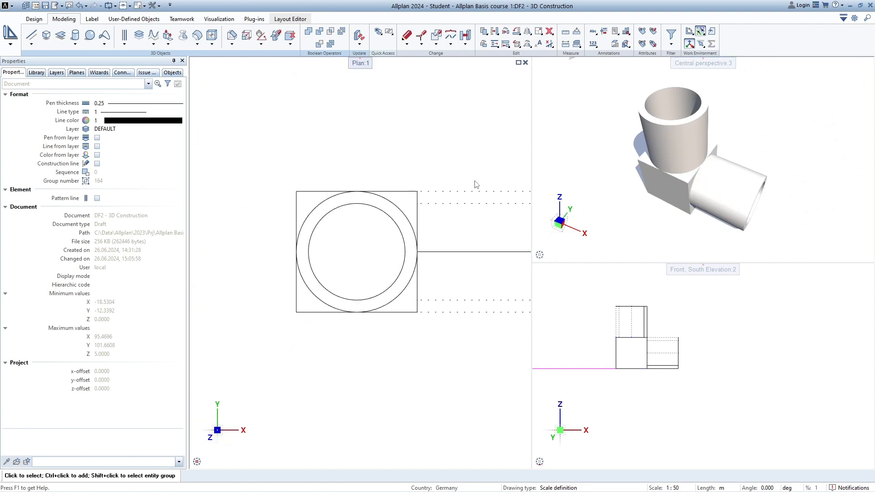
{"action": "left_click", "coordinate": [530, 37]}
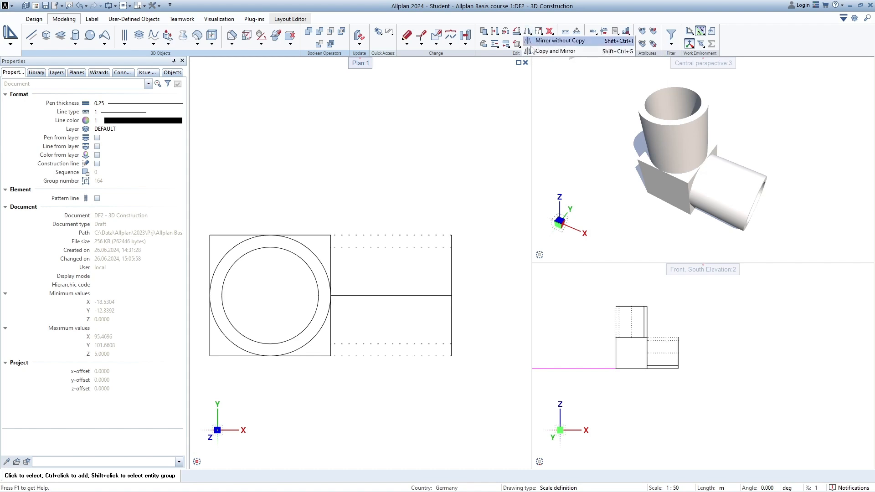
{"action": "left_click", "coordinate": [537, 51]}
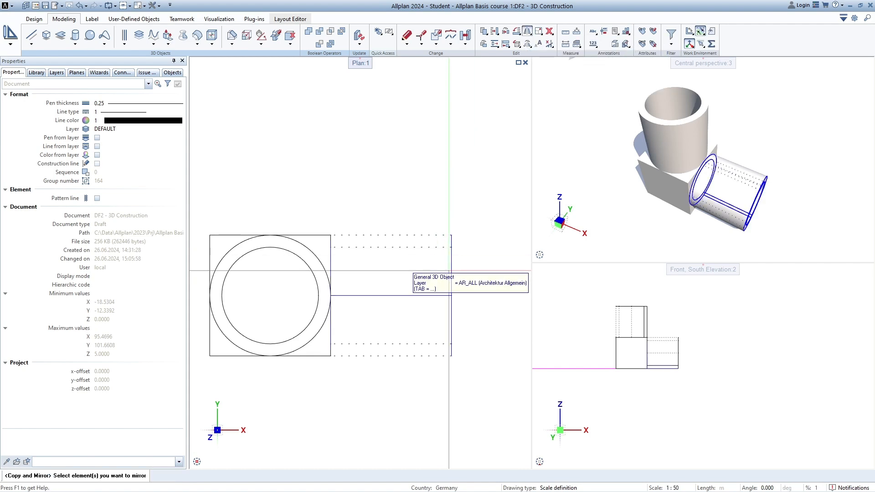
{"action": "left_click", "coordinate": [448, 357]}
{"action": "left_click", "coordinate": [331, 235]}
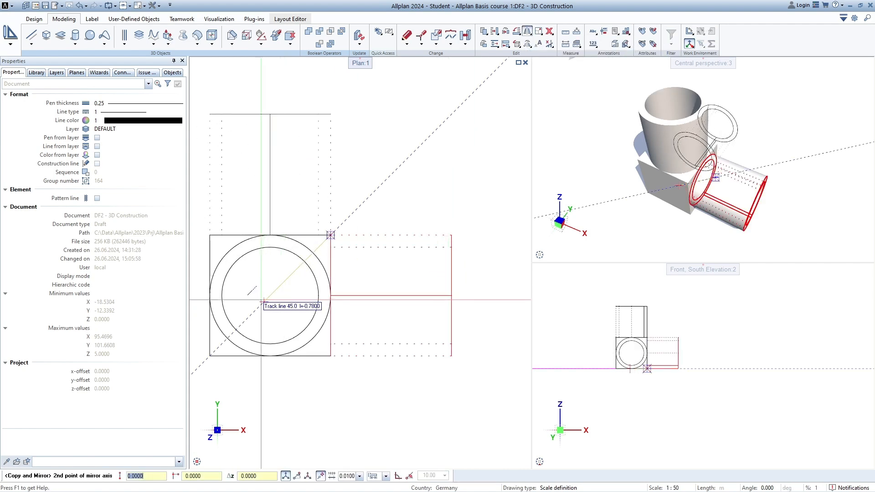
{"action": "left_click", "coordinate": [210, 355]}
Copy and mirror both horizontal cylinders in plan across the box's other diagonal, from its upper left to its lower right corner
{"action": "middle_click_drag", "start_coordinate": [209, 355], "coordinate": [316, 310]}
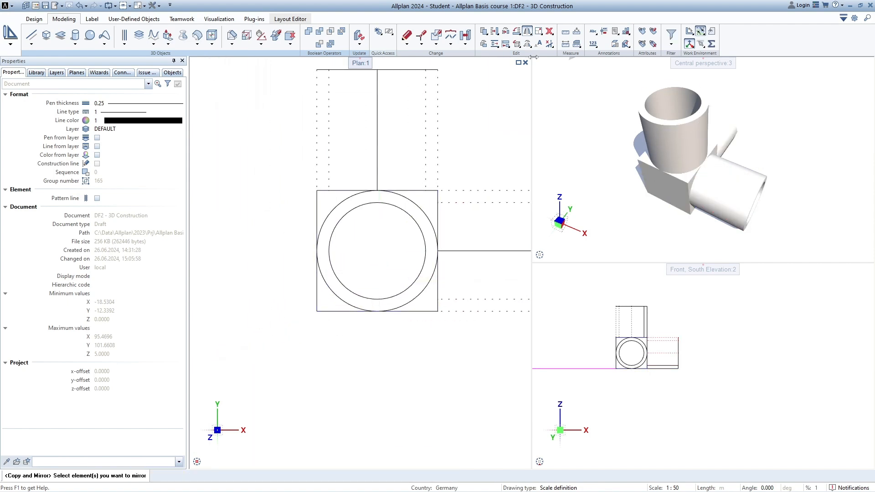
{"action": "left_click", "coordinate": [527, 31]}
{"action": "left_click", "coordinate": [464, 200]}
{"action": "left_click", "coordinate": [317, 190]}
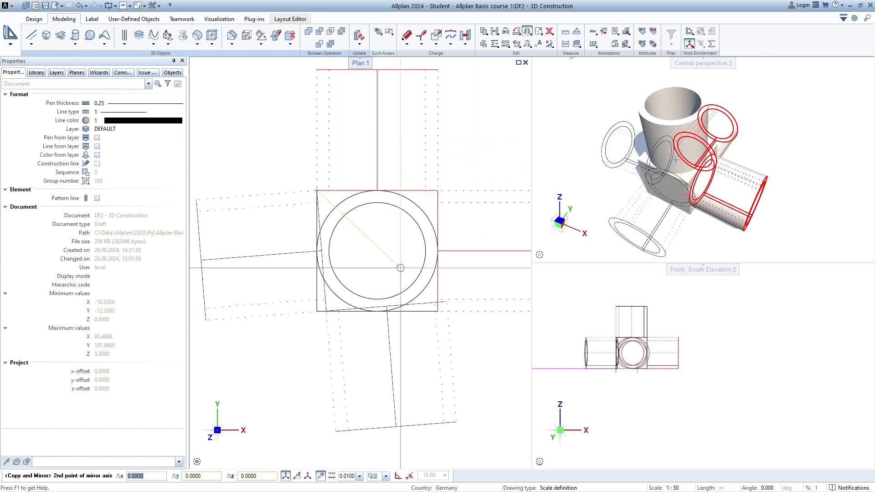
{"action": "left_click", "coordinate": [437, 310]}
{"action": "key", "text": "Escape"}
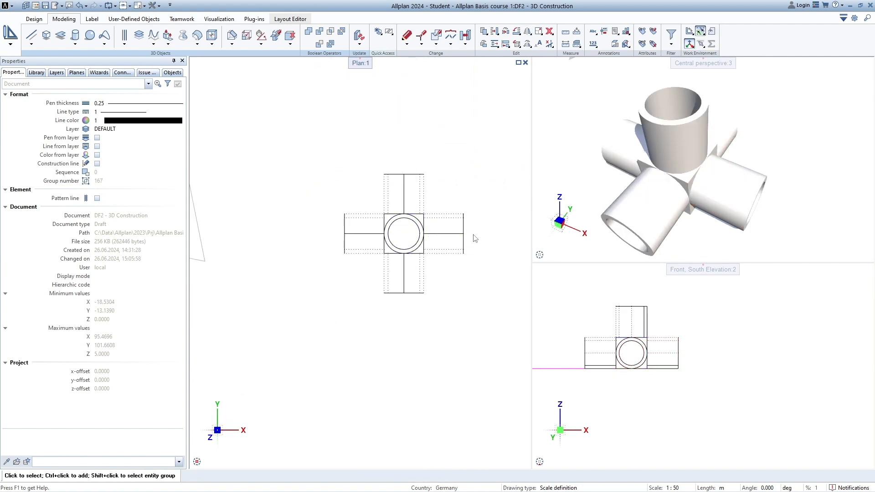
Copy the upright cylinder beneath the box in the south elevation, from the cylinder's upper right corner to the box's lower right corner
{"action": "middle_click_drag", "start_coordinate": [474, 236], "coordinate": [395, 192]}
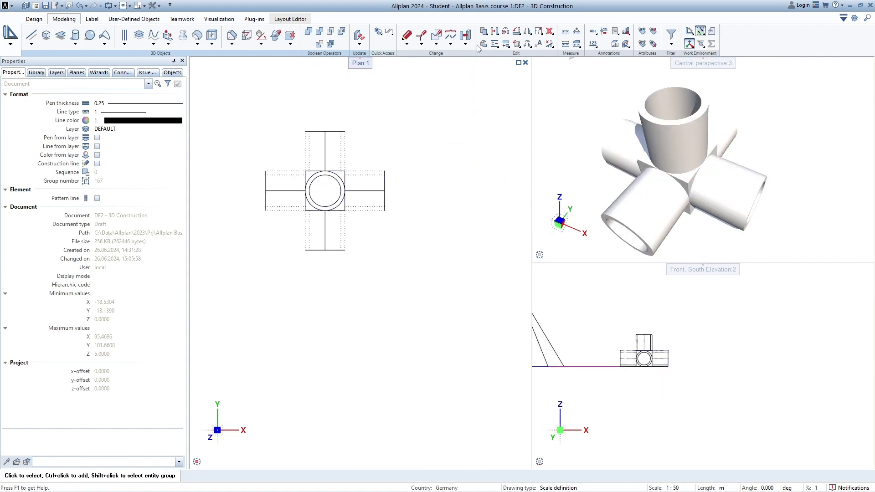
{"action": "left_click", "coordinate": [484, 32]}
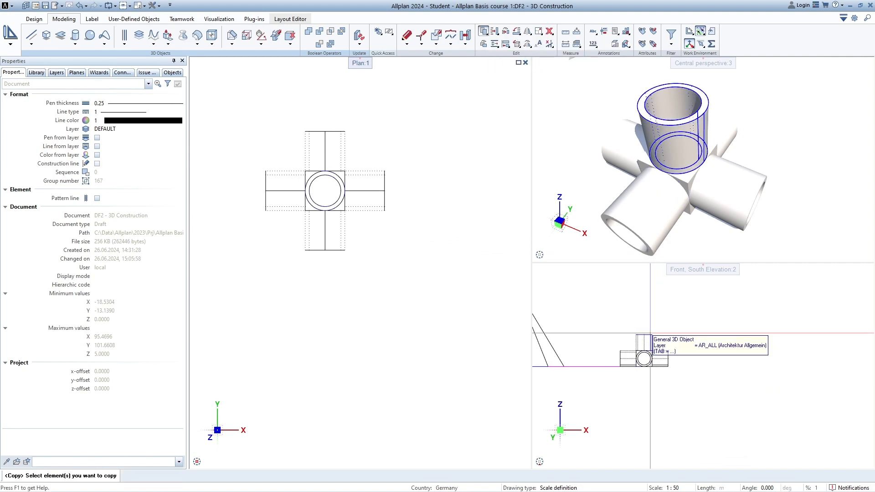
{"action": "left_click", "coordinate": [650, 335]}
{"action": "scroll", "coordinate": [652, 342], "scroll_direction": "up", "scroll_amount": 6}
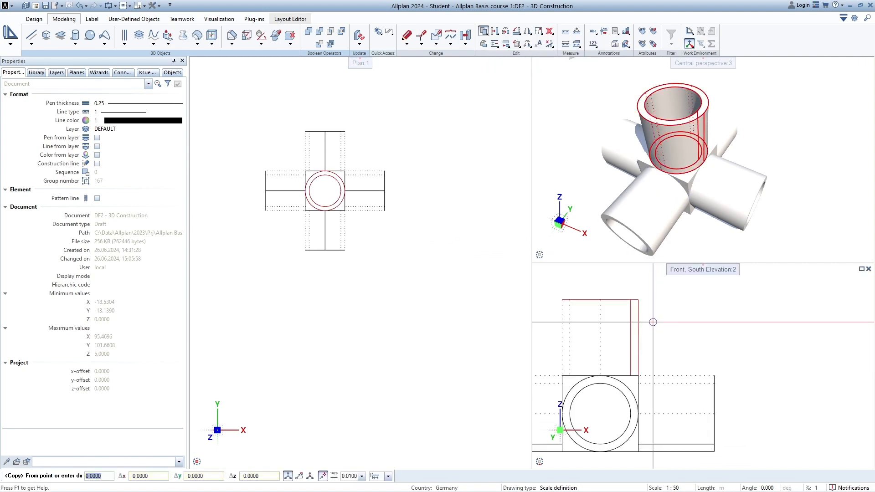
{"action": "left_click", "coordinate": [638, 300]}
{"action": "scroll", "coordinate": [660, 324], "scroll_direction": "down", "scroll_amount": 3}
{"action": "scroll", "coordinate": [659, 389], "scroll_direction": "up", "scroll_amount": 3}
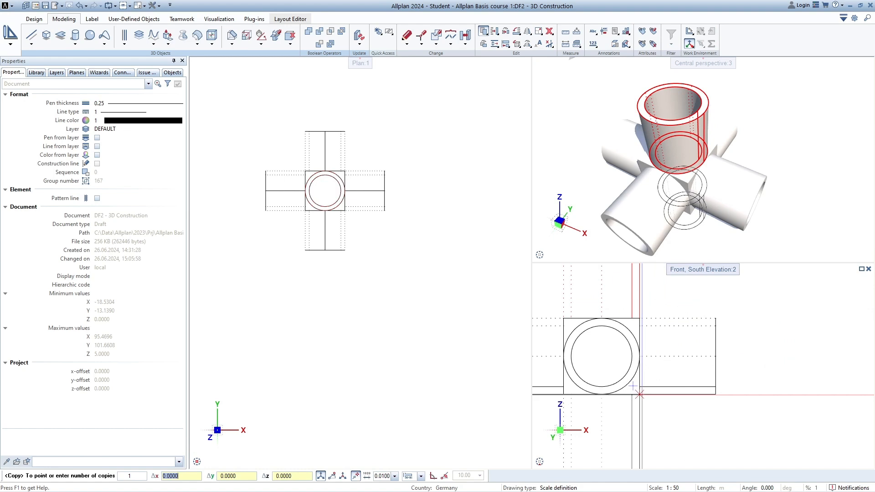
{"action": "left_click", "coordinate": [639, 394]}
{"action": "key", "text": "Escape"}
Examine the box and its six attached cylinders from several sides in the perspective view
{"action": "left_click_drag", "start_coordinate": [766, 228], "coordinate": [732, 193]}
{"action": "middle_click_drag", "start_coordinate": [647, 109], "coordinate": [755, 201]}
{"action": "left_click_drag", "start_coordinate": [755, 201], "coordinate": [640, 174]}
{"action": "left_click_drag", "start_coordinate": [695, 185], "coordinate": [578, 180]}
{"action": "middle_click_drag", "start_coordinate": [660, 181], "coordinate": [694, 147]}
{"action": "left_click_drag", "start_coordinate": [692, 181], "coordinate": [695, 150]}
{"action": "scroll", "coordinate": [697, 156], "scroll_direction": "down", "scroll_amount": 3}
{"action": "middle_click_drag", "start_coordinate": [698, 157], "coordinate": [693, 186]}
{"action": "left_click_drag", "start_coordinate": [693, 186], "coordinate": [617, 205]}
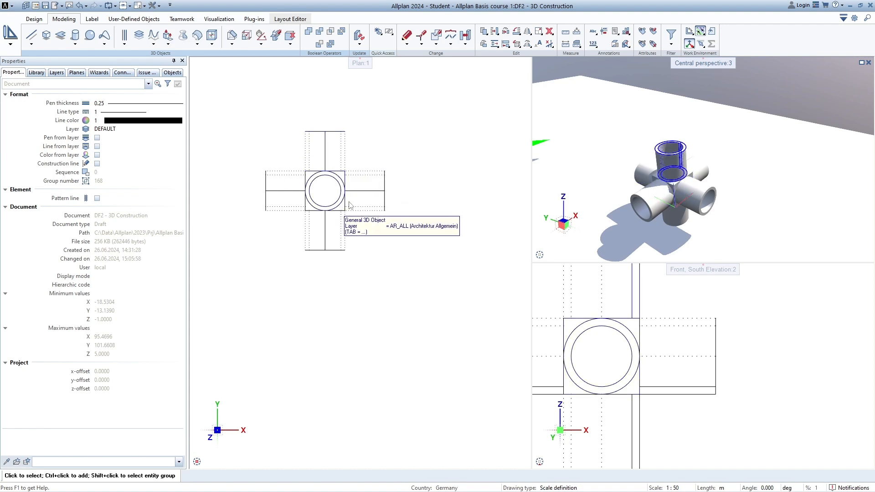
Select single cylinders in plan to check whether the arms are separate objects
{"action": "left_click", "coordinate": [373, 191]}
{"action": "left_click", "coordinate": [333, 160]}
{"action": "left_click", "coordinate": [345, 217]}
{"action": "left_click", "coordinate": [368, 223]}
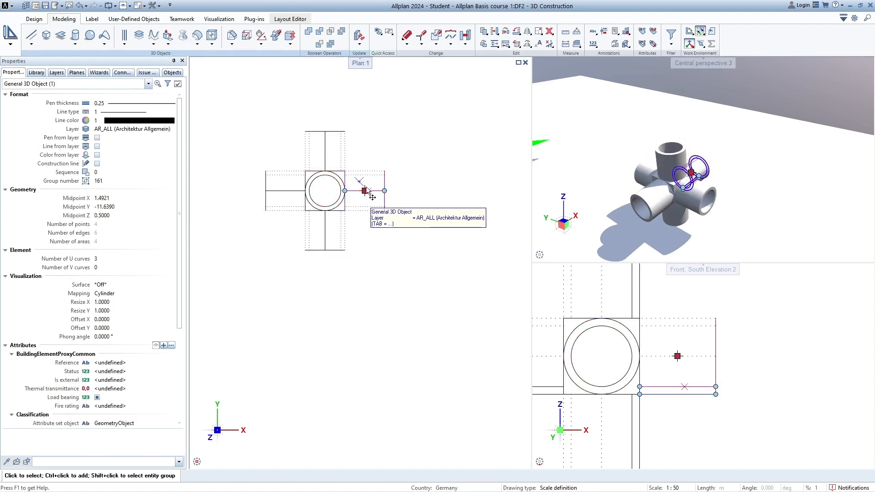
{"action": "left_click", "coordinate": [334, 148]}
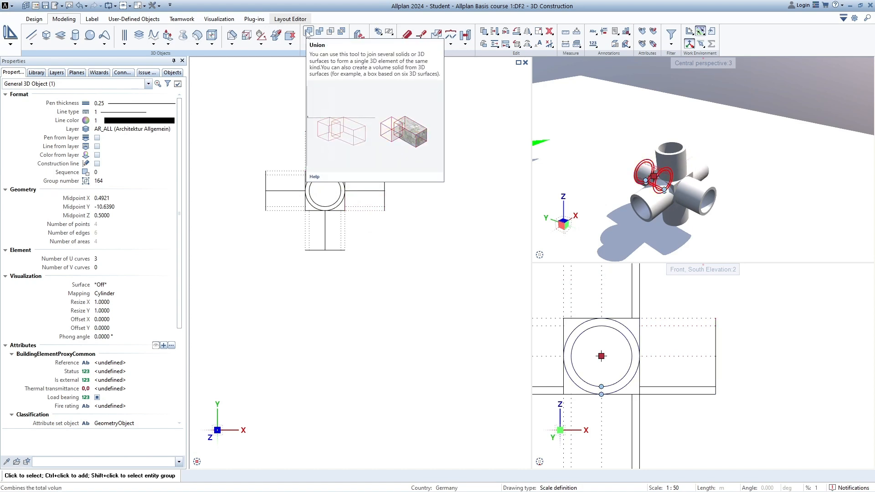
Unite the six hollow cylinders and the central box into one solid with Union, selecting them in an isometric view
{"action": "left_click", "coordinate": [308, 33]}
{"action": "left_click_drag", "start_coordinate": [379, 238], "coordinate": [313, 340], "text": "ctrl"}
{"action": "middle_click_drag", "start_coordinate": [313, 340], "coordinate": [390, 319]}
{"action": "left_click_drag", "start_coordinate": [390, 319], "coordinate": [366, 254], "text": "ctrl"}
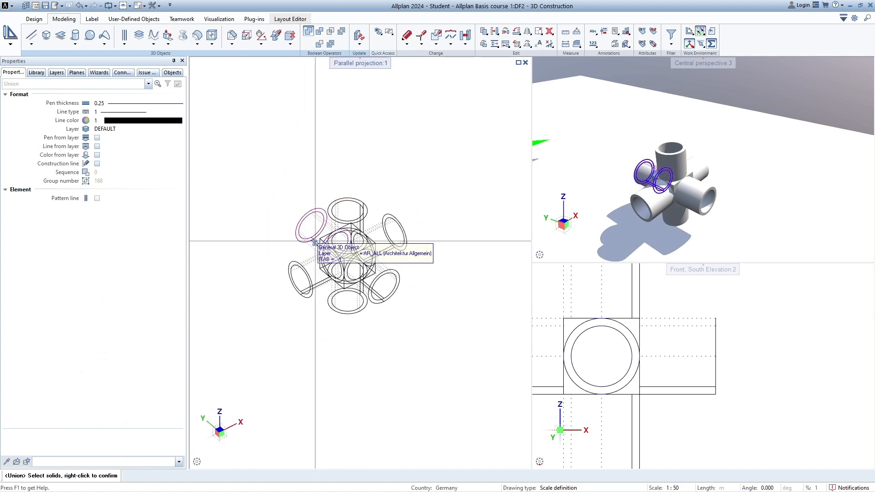
{"action": "scroll", "coordinate": [320, 245], "scroll_direction": "up", "scroll_amount": 5}
{"action": "left_click", "coordinate": [387, 165]}
{"action": "left_click", "coordinate": [493, 214]}
{"action": "left_click", "coordinate": [411, 309]}
{"action": "left_click", "coordinate": [411, 350]}
{"action": "left_click", "coordinate": [336, 315]}
{"action": "left_click", "coordinate": [314, 179]}
{"action": "scroll", "coordinate": [460, 311], "scroll_direction": "up", "scroll_amount": 4}
{"action": "left_click", "coordinate": [460, 310]}
{"action": "scroll", "coordinate": [455, 301], "scroll_direction": "down", "scroll_amount": 5}
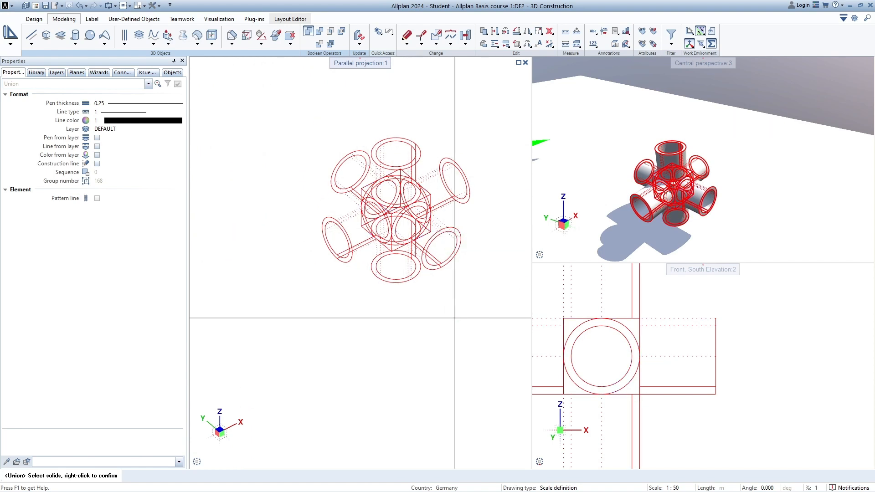
{"action": "right_click", "coordinate": [454, 319]}
{"action": "key", "text": "Escape"}
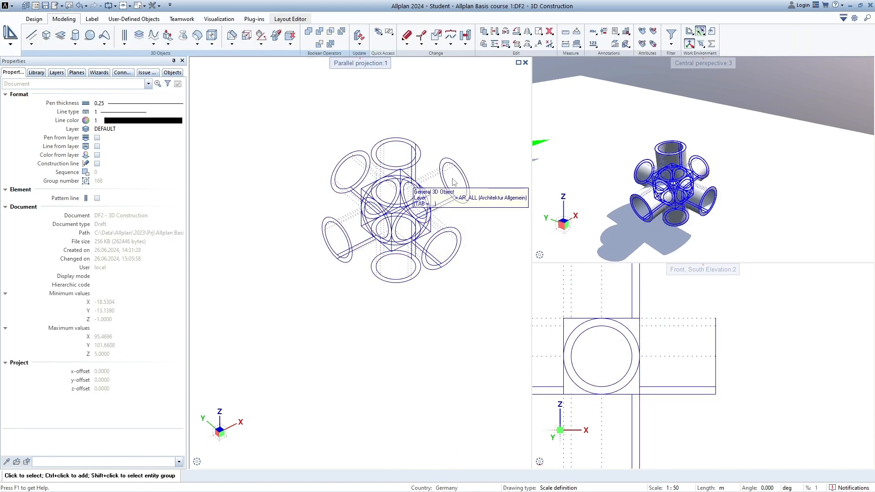
Check the united solid by selecting it at different arms and viewing it in perspective
{"action": "left_click", "coordinate": [430, 186]}
{"action": "left_click_drag", "start_coordinate": [648, 189], "coordinate": [699, 163]}
{"action": "key", "text": "Escape"}
{"action": "left_click_drag", "start_coordinate": [675, 216], "coordinate": [516, 231]}
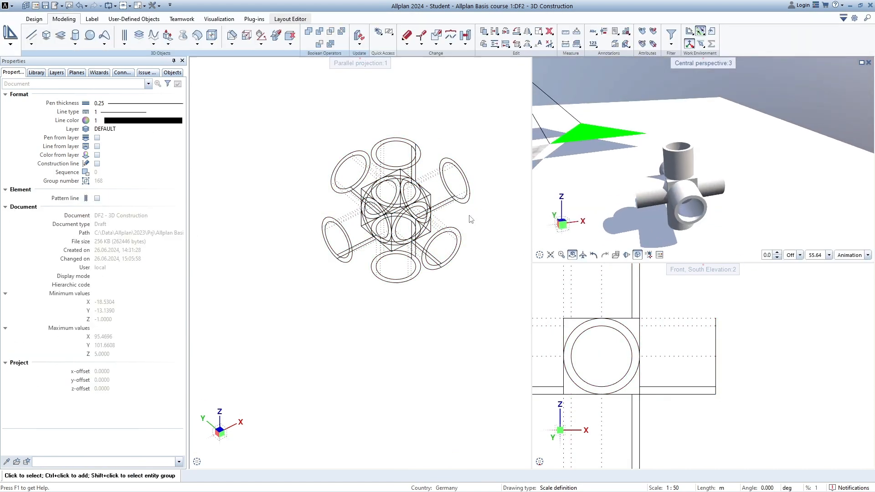
{"action": "left_click", "coordinate": [413, 211]}
{"action": "key", "text": "Escape"}
{"action": "left_click", "coordinate": [450, 189]}
{"action": "key", "text": "Escape"}
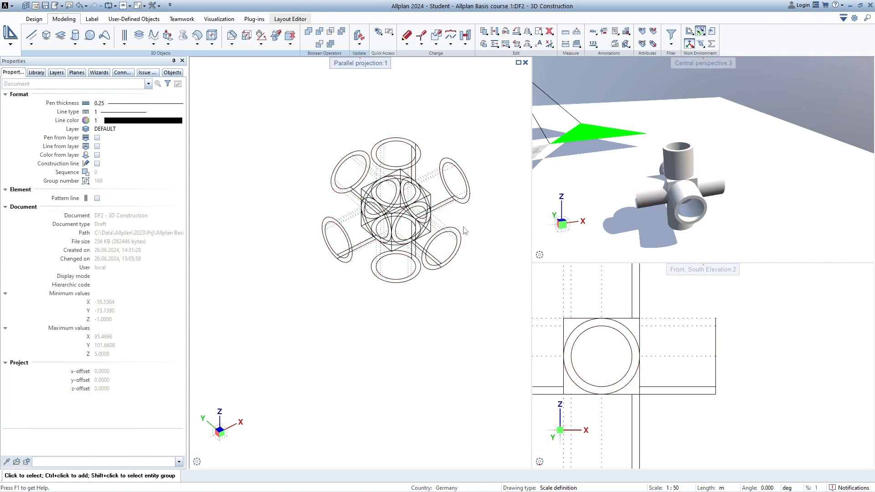
{"action": "right_click", "coordinate": [452, 200]}
{"action": "key", "text": "Escape"}
Assign the project surface Exposed_Concrete_01 to the united solid and inspect the texture in the perspective view
{"action": "scroll", "coordinate": [663, 122], "scroll_direction": "up", "scroll_amount": 10}
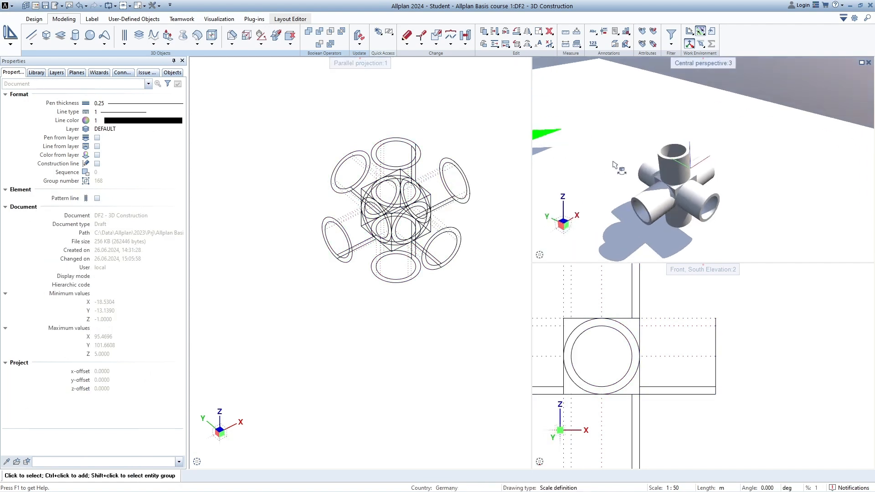
{"action": "right_click", "coordinate": [663, 122]}
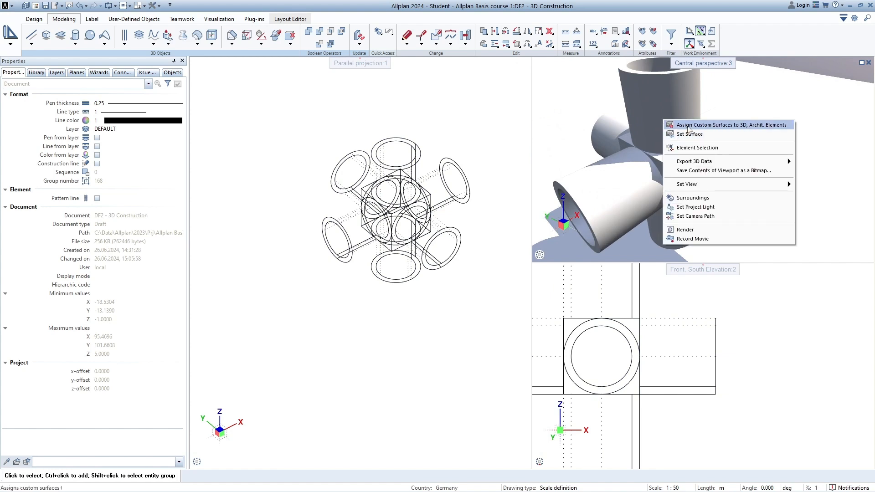
{"action": "left_click", "coordinate": [689, 128]}
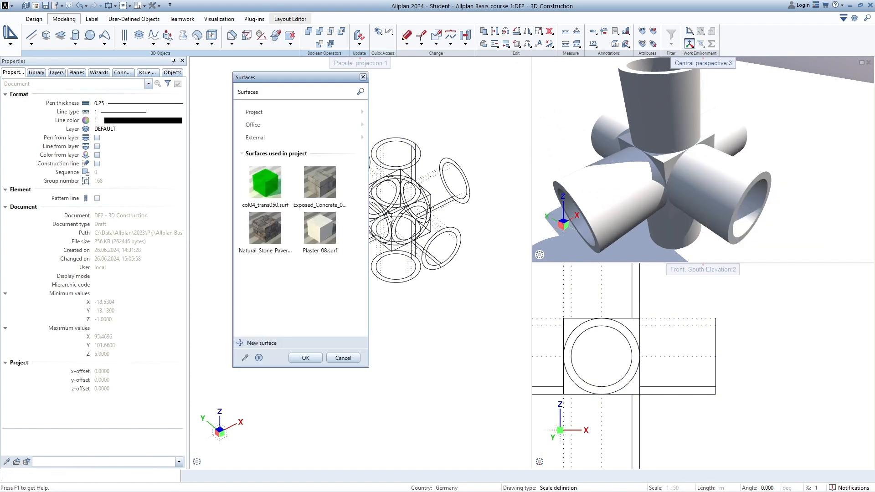
{"action": "double_click", "coordinate": [319, 182]}
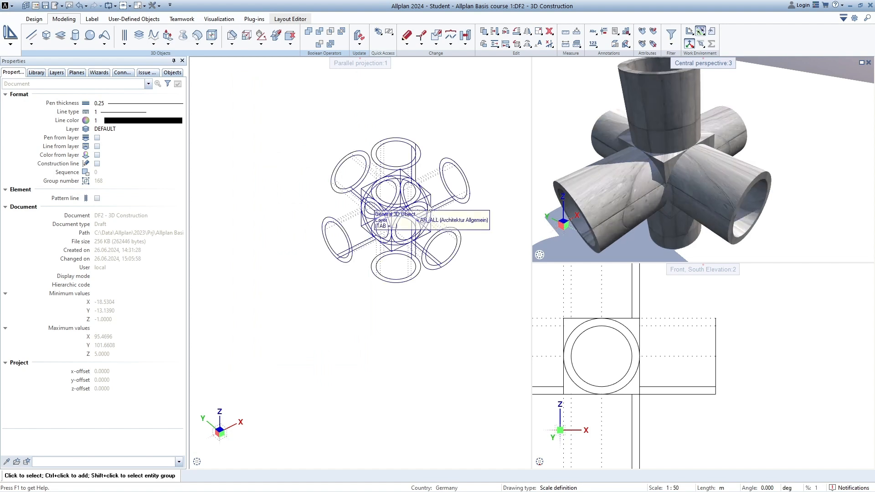
{"action": "left_click_drag", "start_coordinate": [734, 155], "coordinate": [640, 182]}
{"action": "middle_click_drag", "start_coordinate": [640, 183], "coordinate": [733, 101]}
{"action": "middle_click_drag", "start_coordinate": [669, 190], "coordinate": [711, 159]}
{"action": "left_click_drag", "start_coordinate": [711, 159], "coordinate": [848, 132]}
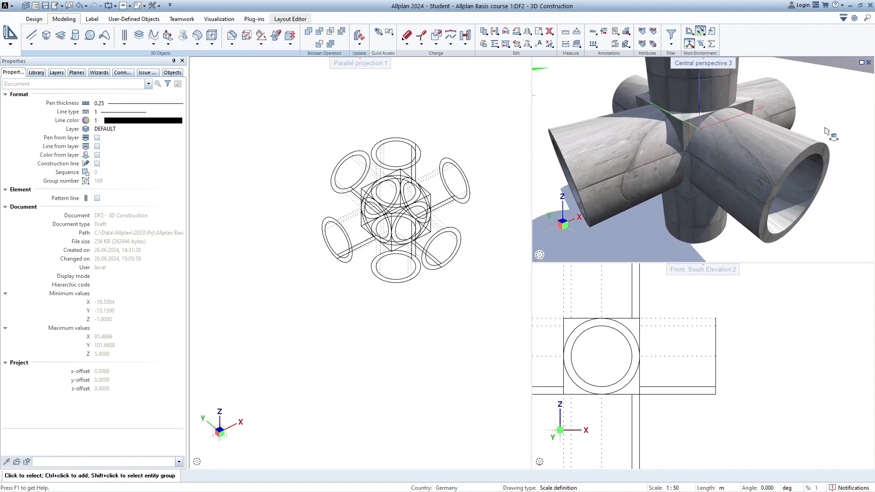
{"action": "middle_click_drag", "start_coordinate": [770, 150], "coordinate": [768, 189]}
Set the united solid's surface mapping to Cube and check the texture in the perspective view
{"action": "left_click", "coordinate": [457, 244]}
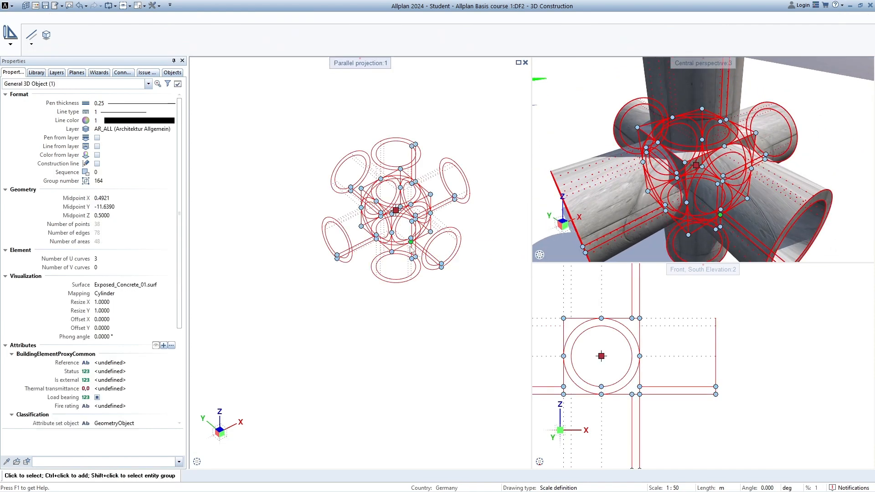
{"action": "left_click", "coordinate": [519, 262]}
{"action": "left_click", "coordinate": [394, 242]}
{"action": "middle_click_drag", "start_coordinate": [408, 211], "coordinate": [397, 230]}
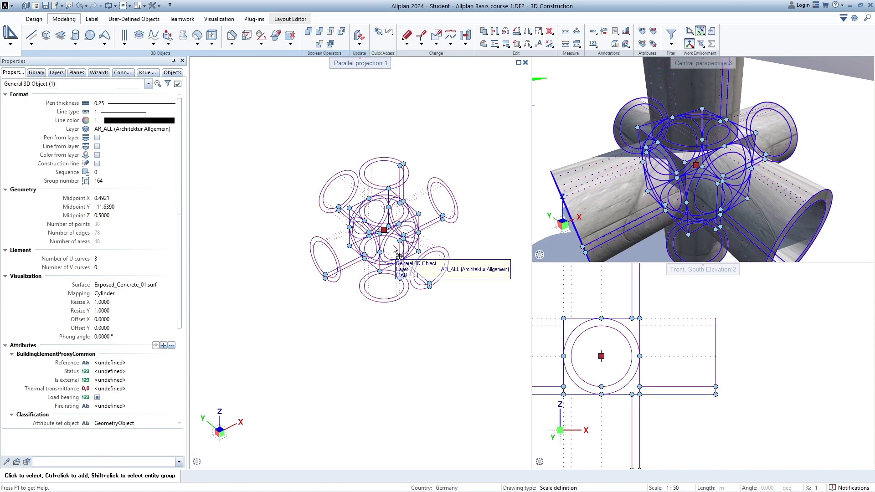
{"action": "left_click", "coordinate": [393, 246]}
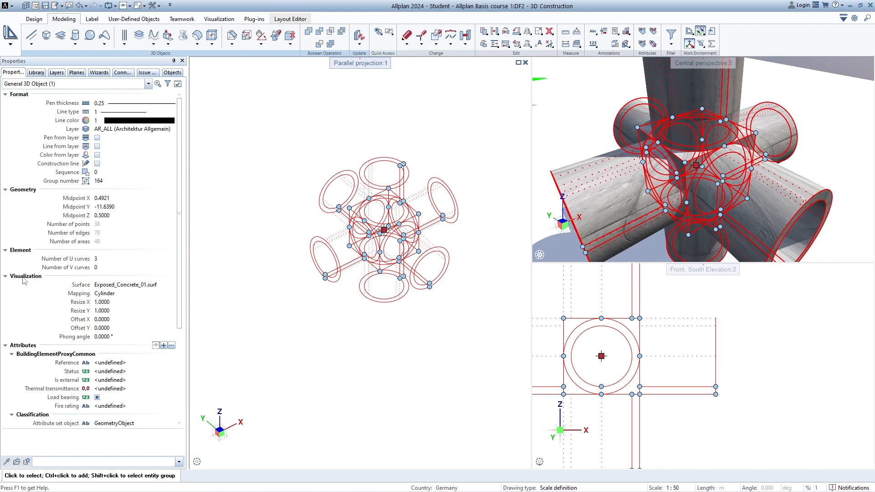
{"action": "left_click", "coordinate": [111, 296]}
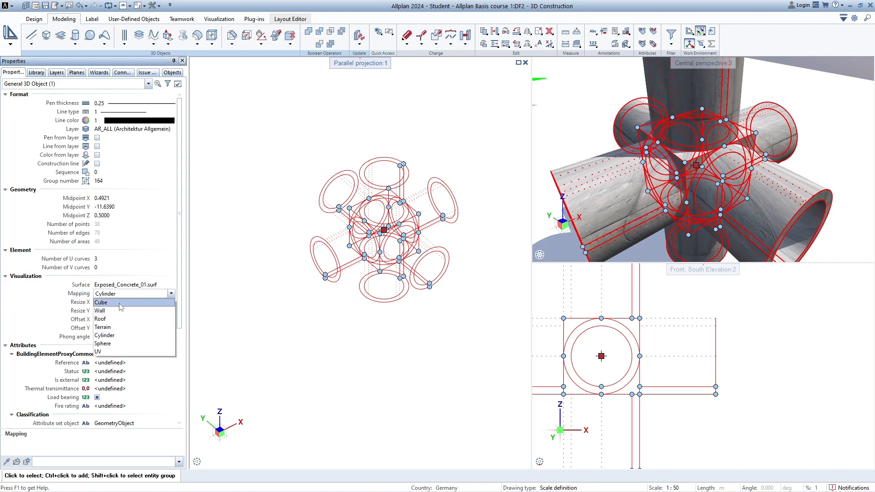
{"action": "left_click", "coordinate": [120, 303]}
{"action": "mouse_move", "coordinate": [650, 206]}
{"action": "left_mouse_down"}
{"action": "mouse_move", "coordinate": [656, 218]}
{"action": "mouse_move", "coordinate": [623, 240]}
{"action": "mouse_move", "coordinate": [657, 198]}
{"action": "left_mouse_up"}
{"action": "scroll", "coordinate": [656, 205], "scroll_direction": "down", "scroll_amount": 2}
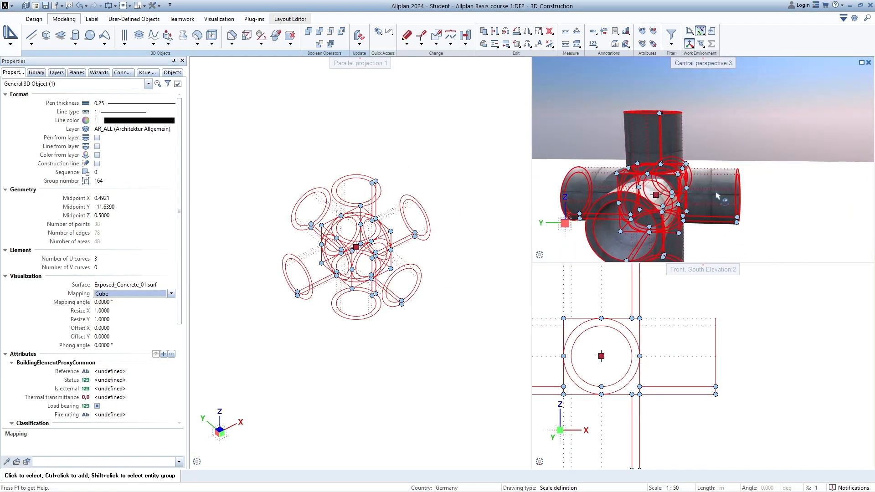
Inspect the cube-mapped concrete texture on the united solid's arms from several angles in the perspective view
{"action": "left_click", "coordinate": [761, 197]}
{"action": "left_click_drag", "start_coordinate": [761, 197], "coordinate": [804, 122]}
{"action": "left_click_drag", "start_coordinate": [627, 197], "coordinate": [672, 93]}
{"action": "left_click_drag", "start_coordinate": [692, 255], "coordinate": [690, 239]}
{"action": "middle_click_drag", "start_coordinate": [643, 221], "coordinate": [729, 214]}
{"action": "left_click_drag", "start_coordinate": [754, 163], "coordinate": [751, 176]}
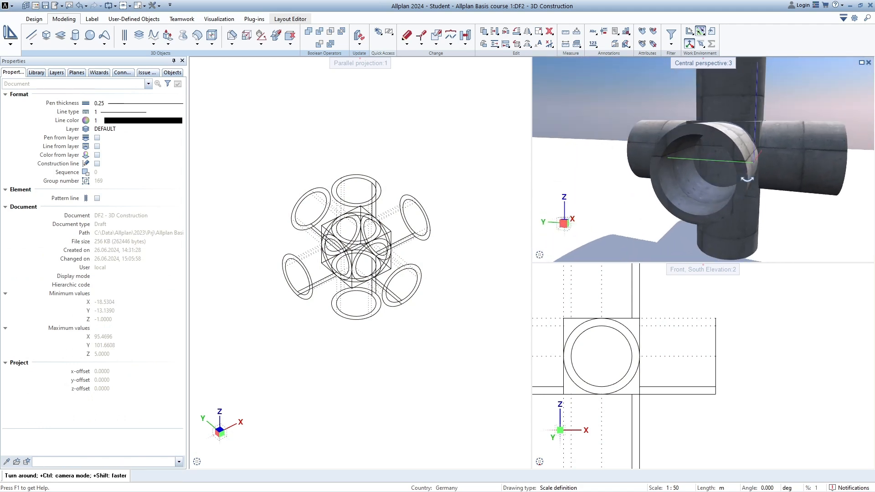
Try the Wall mapping on the united solid's concrete surface and check the texture from above in the perspective view
{"action": "left_click", "coordinate": [370, 313]}
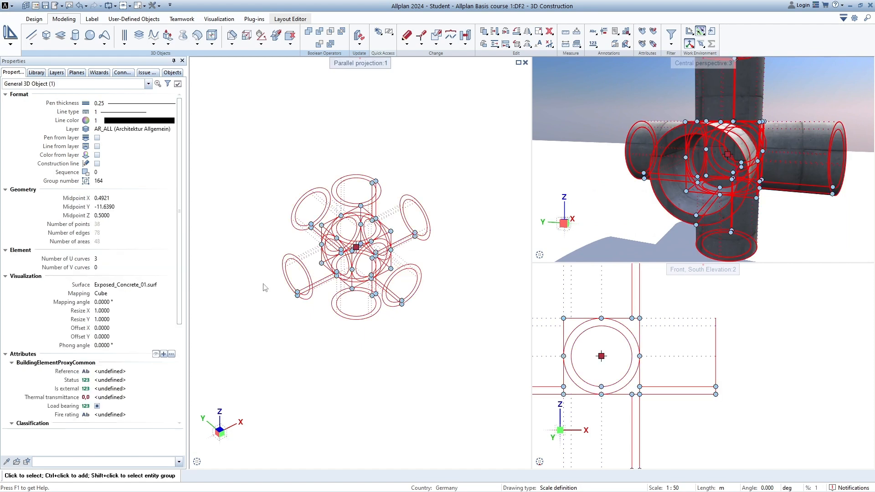
{"action": "left_click", "coordinate": [104, 295]}
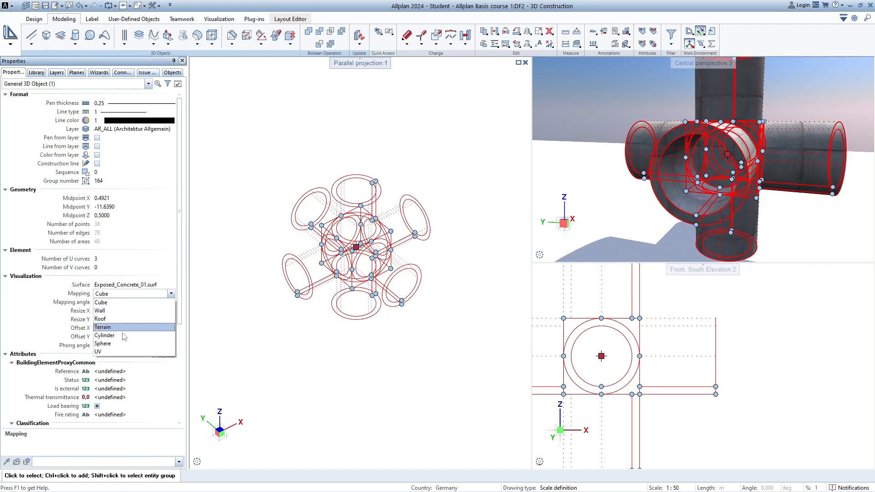
{"action": "left_click", "coordinate": [110, 312]}
{"action": "key", "text": "Escape"}
{"action": "left_click_drag", "start_coordinate": [806, 185], "coordinate": [795, 97]}
{"action": "middle_click_drag", "start_coordinate": [746, 112], "coordinate": [749, 172]}
{"action": "left_click_drag", "start_coordinate": [749, 172], "coordinate": [749, 205]}
Set the united solid's surface mapping back to Cube and review the whole solid in the perspective and elevation views
{"action": "left_click", "coordinate": [349, 255]}
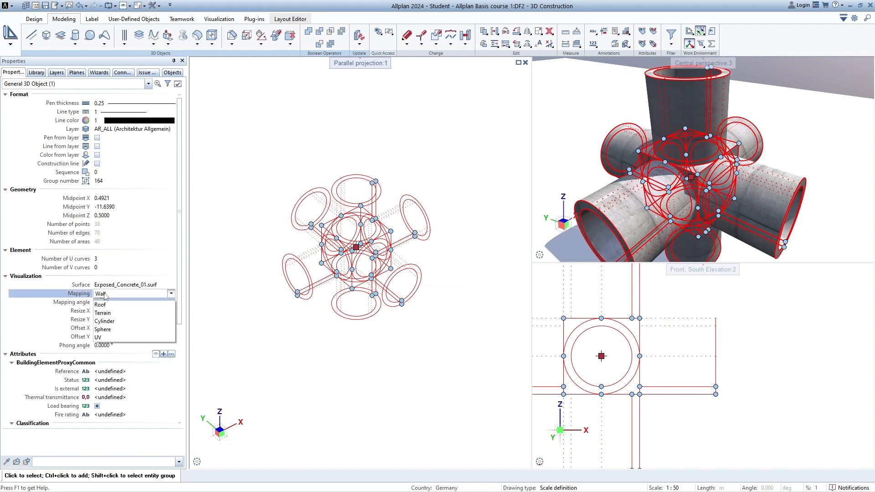
{"action": "left_click", "coordinate": [110, 301]}
{"action": "left_click", "coordinate": [455, 314]}
{"action": "left_click_drag", "start_coordinate": [731, 169], "coordinate": [627, 177]}
{"action": "scroll", "coordinate": [713, 190], "scroll_direction": "down", "scroll_amount": 3}
{"action": "scroll", "coordinate": [592, 306], "scroll_direction": "down", "scroll_amount": 3}
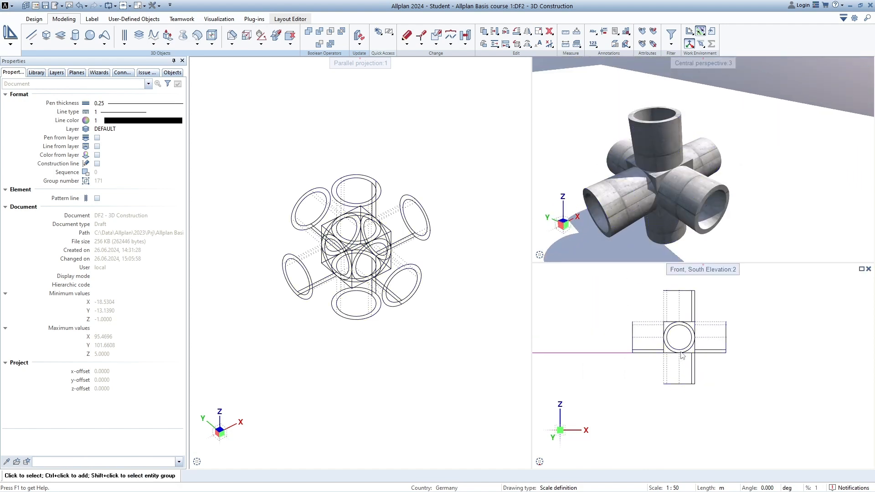
{"action": "middle_click_drag", "start_coordinate": [446, 282], "coordinate": [456, 301]}
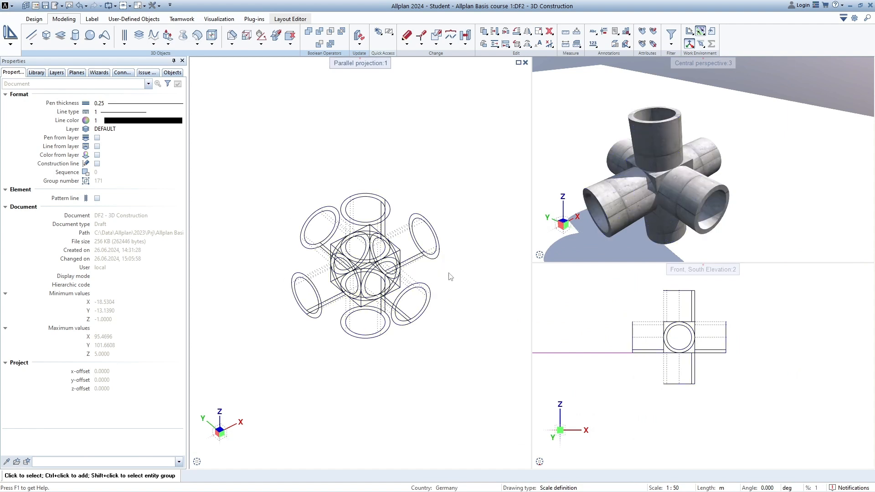
{"action": "middle_click_drag", "start_coordinate": [487, 243], "coordinate": [459, 268]}
{"action": "left_click_drag", "start_coordinate": [634, 199], "coordinate": [753, 102]}
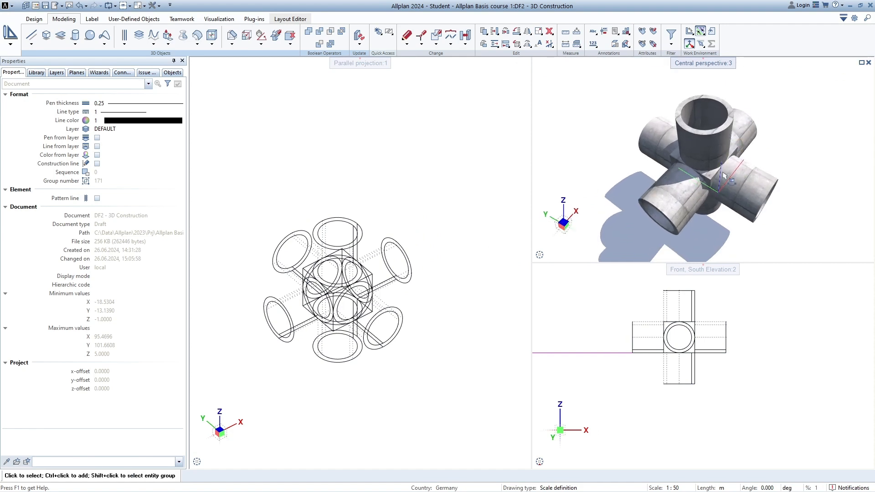